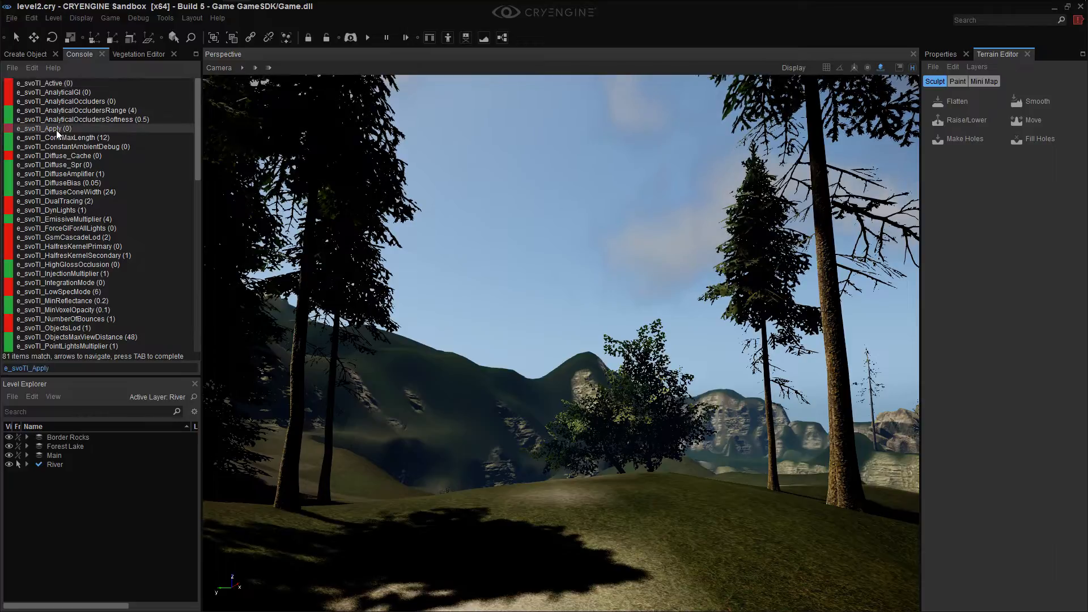
Set the console variable e_svoTI_Apply to 1 and bring back the object creation options
type("1")
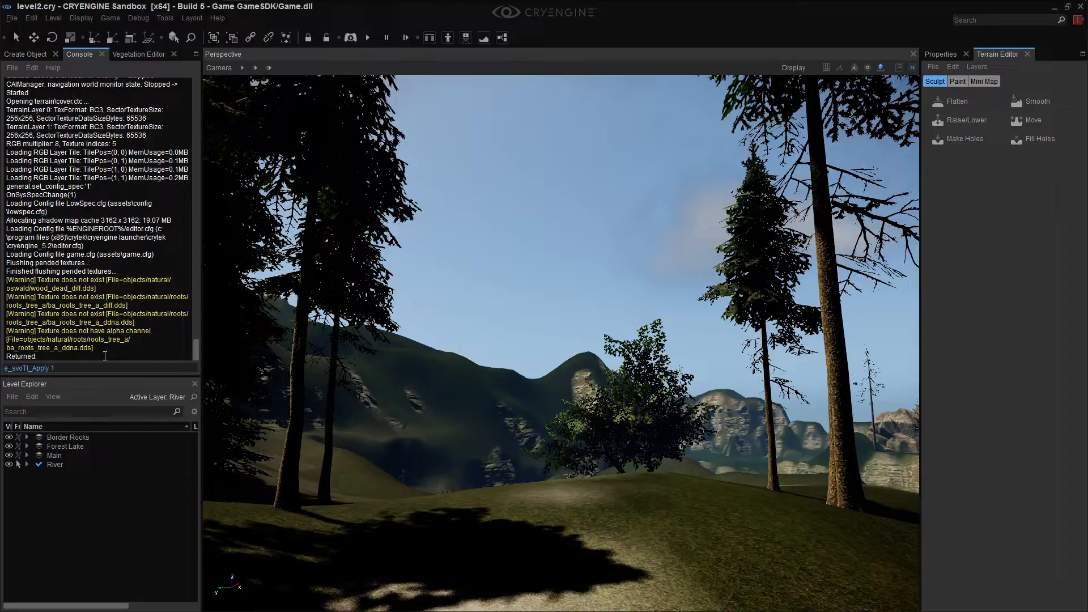
key("Return")
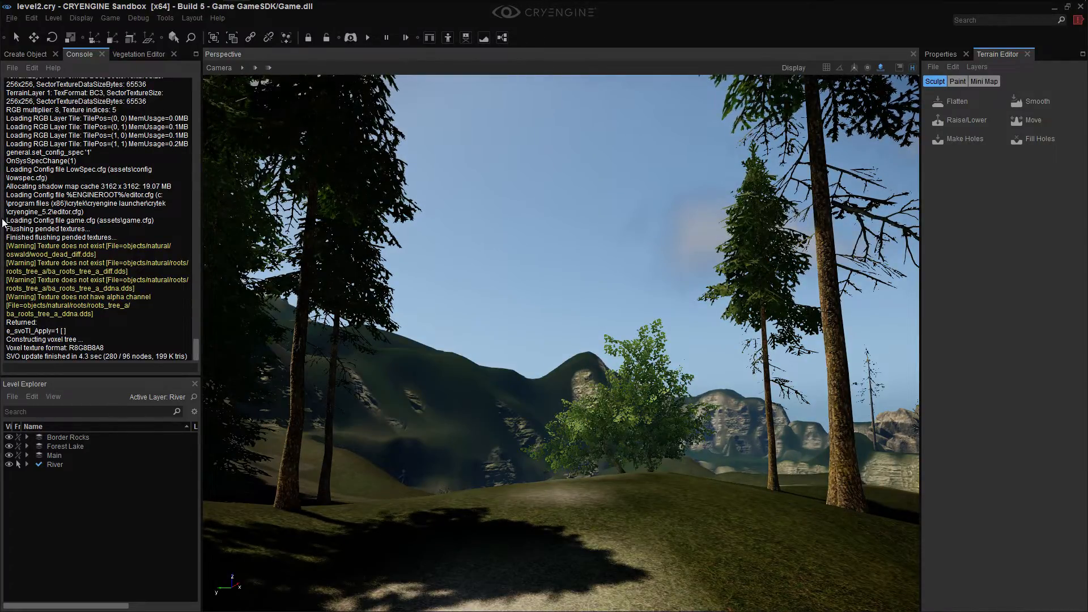
left_click(27, 55)
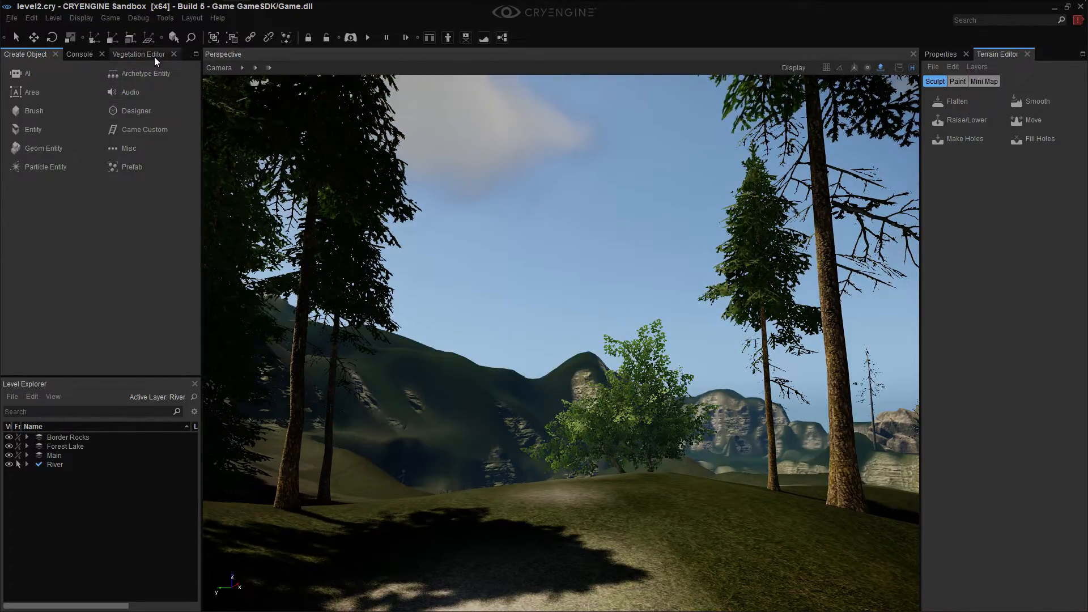
Examine the lighting on the trees and the hill path from several viewpoints in the forest
right_click_drag(408, 272, 553, 306)
right_click_drag(884, 442, 345, 271)
key("w")
key("w")
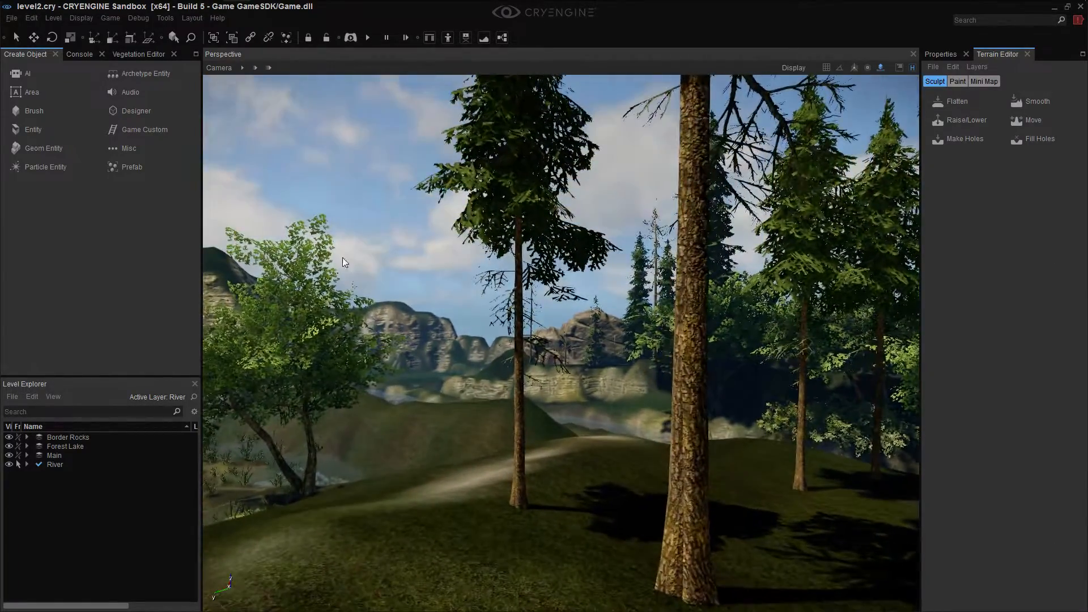
left_click(255, 68)
key("w")
mouse_move(396, 238)
right_mouse_down()
mouse_move(510, 266)
mouse_move(527, 352)
mouse_move(618, 346)
mouse_move(708, 318)
mouse_move(788, 272)
mouse_move(810, 238)
mouse_move(804, 221)
mouse_move(567, 318)
mouse_move(351, 227)
mouse_move(450, 361)
mouse_move(419, 249)
mouse_move(272, 215)
mouse_move(544, 295)
mouse_move(669, 239)
mouse_move(816, 238)
mouse_move(821, 212)
mouse_move(725, 152)
mouse_move(895, 227)
mouse_move(913, 102)
right_mouse_up()
key("w")
key("s")
key("w")
key("w")
key("w")
key("w")
mouse_move(363, 192)
right_mouse_down()
mouse_move(510, 209)
mouse_move(487, 295)
mouse_move(374, 272)
mouse_move(512, 360)
right_mouse_up()
mouse_move(409, 387)
right_mouse_down()
mouse_move(635, 403)
mouse_move(578, 357)
mouse_move(592, 448)
mouse_move(595, 391)
mouse_move(714, 386)
mouse_move(700, 374)
right_mouse_up()
key("s")
key("s")
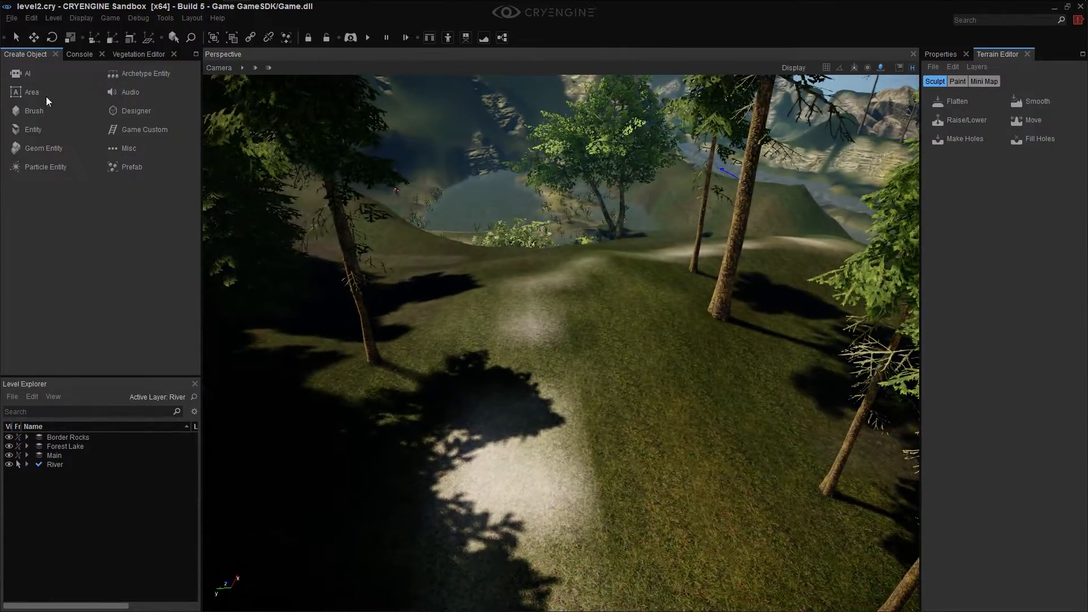
Inspect the bare grass near the pond and below the rock cliff, along with the existing vegetation groups
left_click(245, 68)
key("w")
right_click_drag(529, 332, 519, 255)
key("w")
right_click_drag(365, 257, 306, 207)
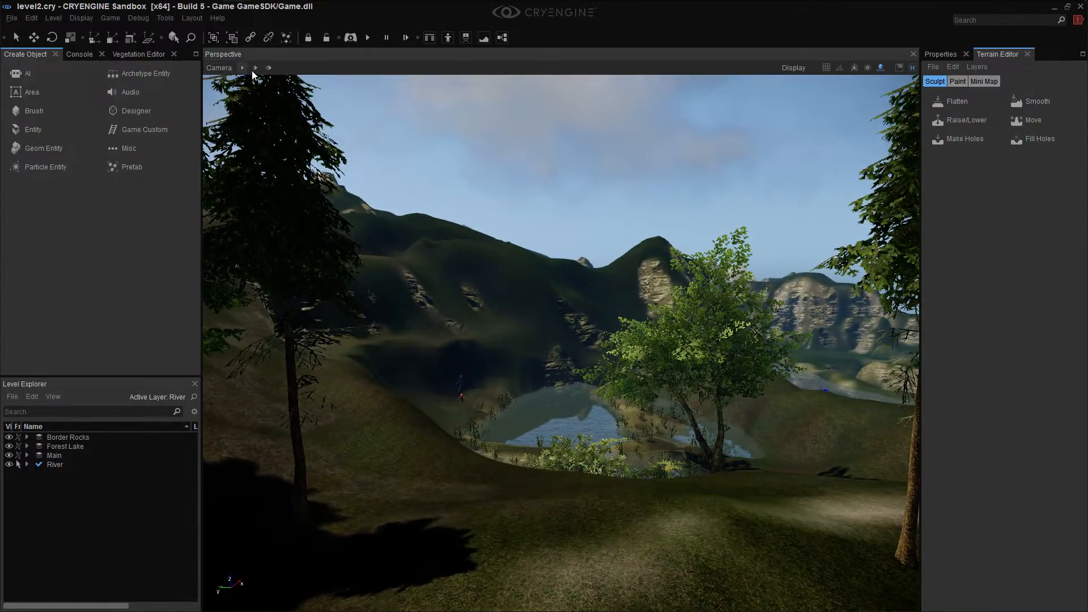
key("w")
right_click_drag(342, 148, 323, 255)
key("s")
key("w")
mouse_move(476, 510)
right_mouse_down()
mouse_move(573, 471)
mouse_move(600, 402)
right_mouse_up()
key("w")
mouse_move(487, 340)
right_mouse_down()
mouse_move(558, 317)
mouse_move(629, 323)
mouse_move(618, 368)
right_mouse_up()
mouse_move(498, 402)
right_mouse_down()
mouse_move(539, 459)
mouse_move(520, 458)
mouse_move(527, 340)
mouse_move(524, 391)
mouse_move(519, 368)
right_mouse_up()
key("w")
left_click(143, 55)
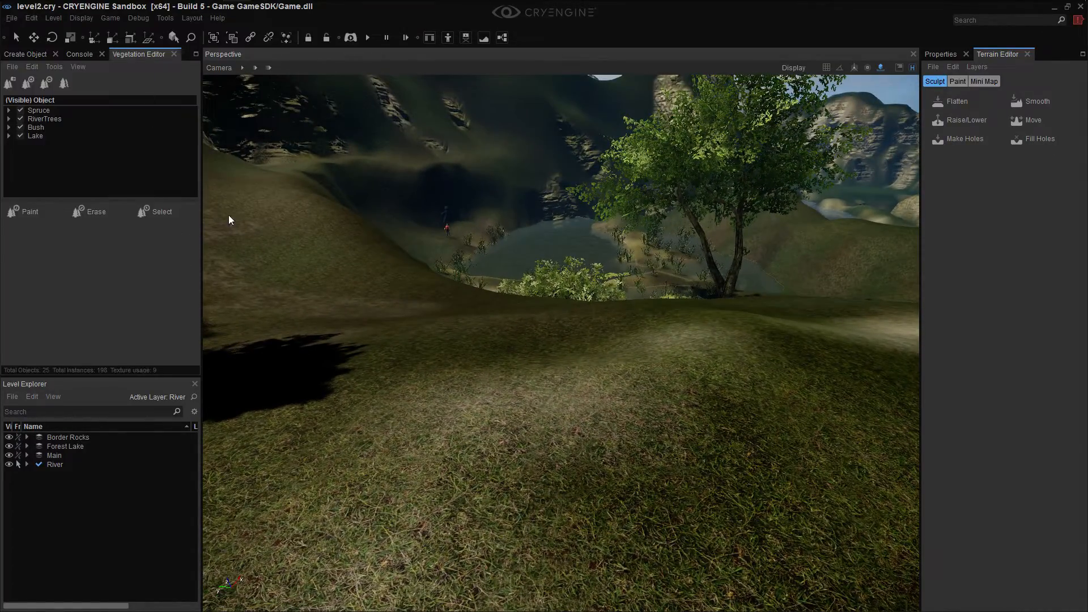
right_click_drag(555, 471, 351, 482)
key("w")
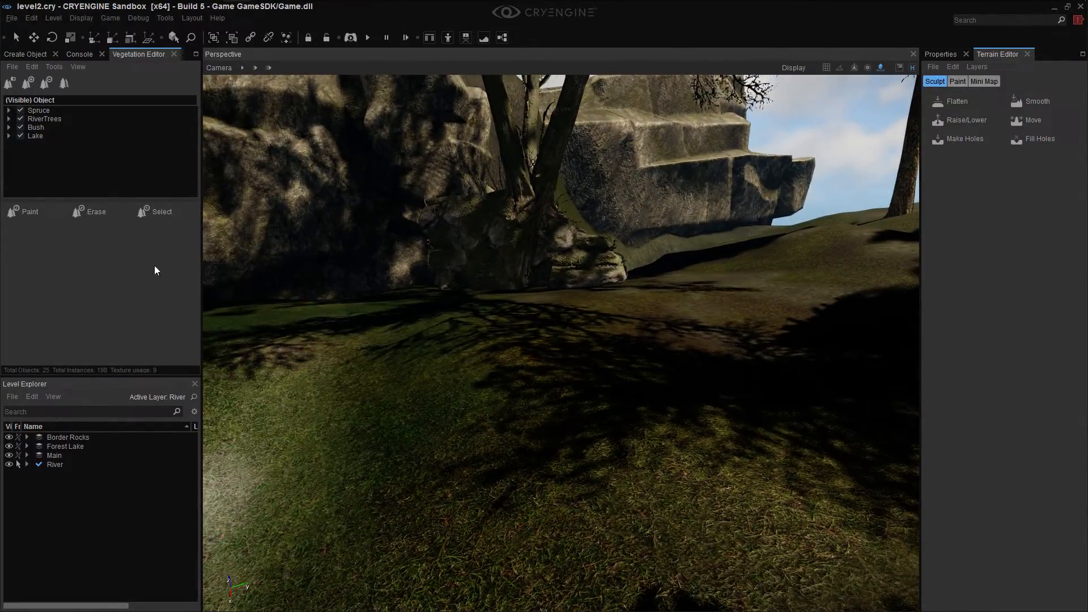
Place the fern na_pinewood_bracken_i.cgf from objects/natural/bushes/ferns as a brush on the shaded grass
left_click(31, 55)
left_click(34, 113)
left_click(9, 121)
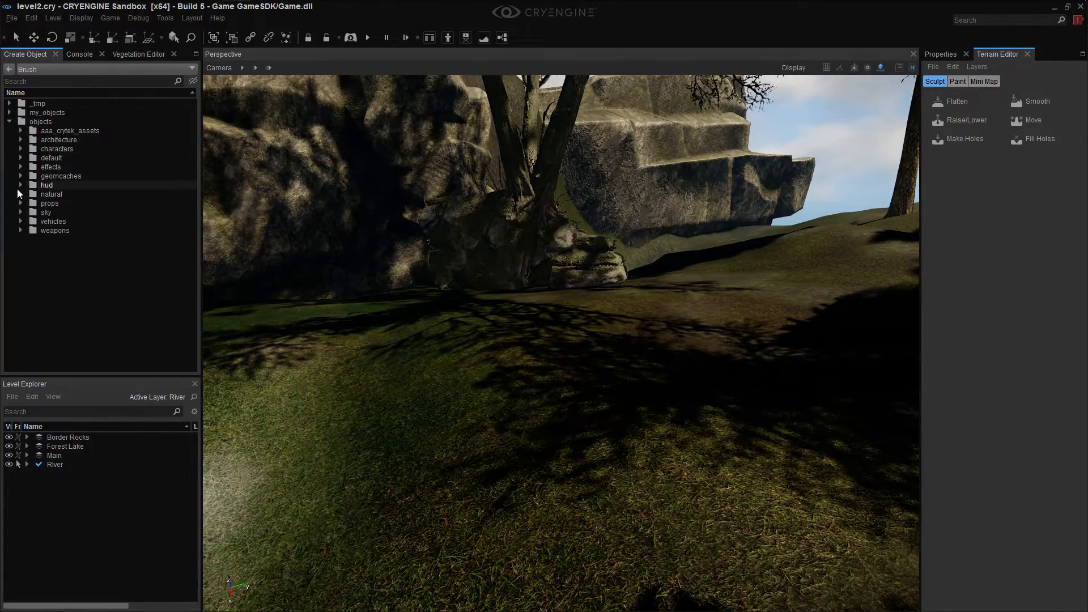
left_click(22, 194)
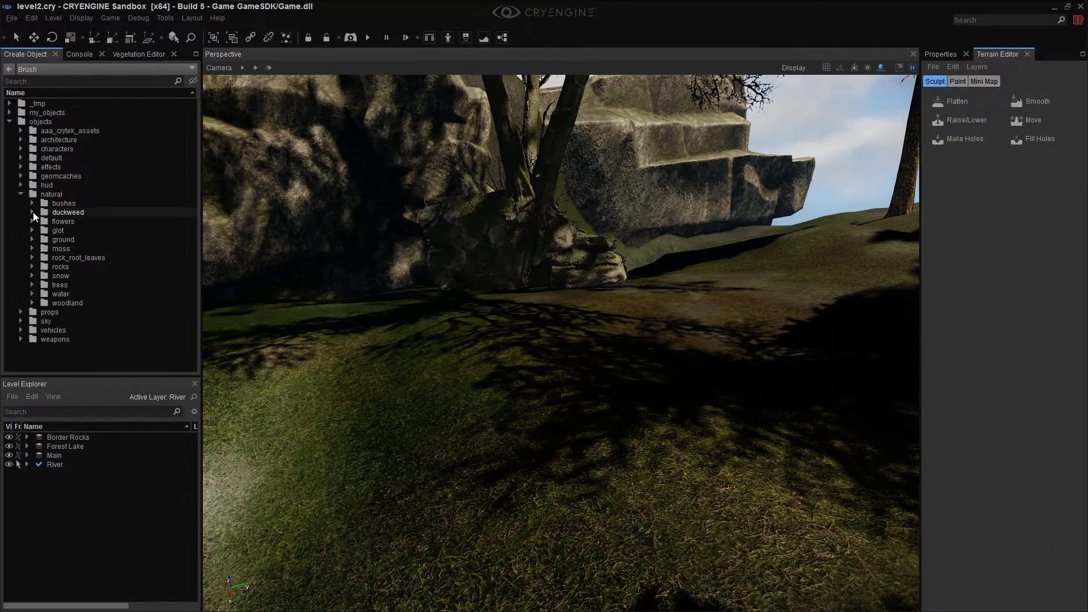
left_click(31, 202)
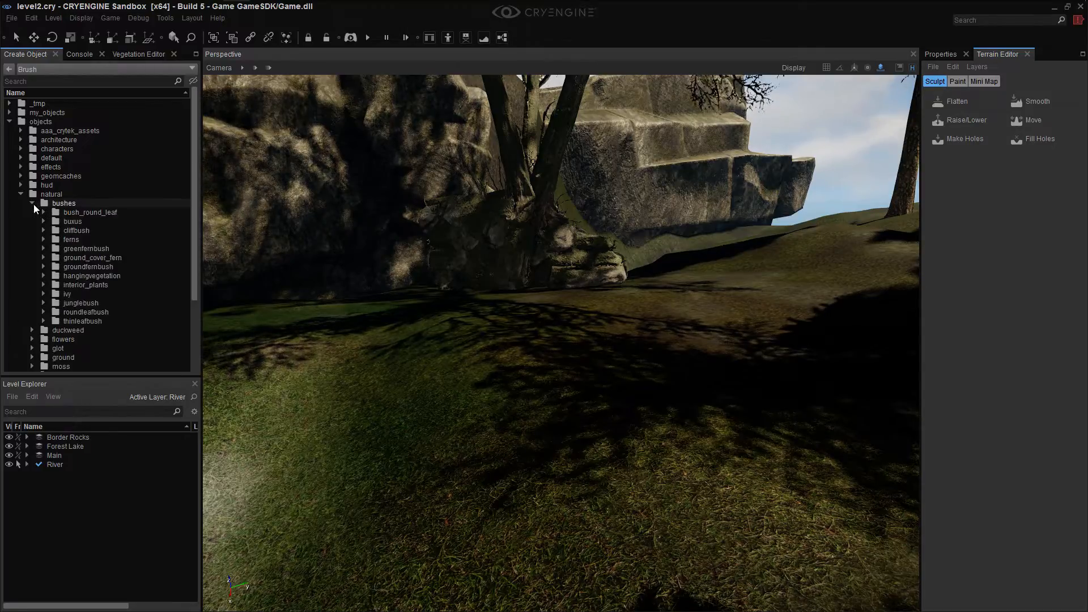
left_click(43, 220)
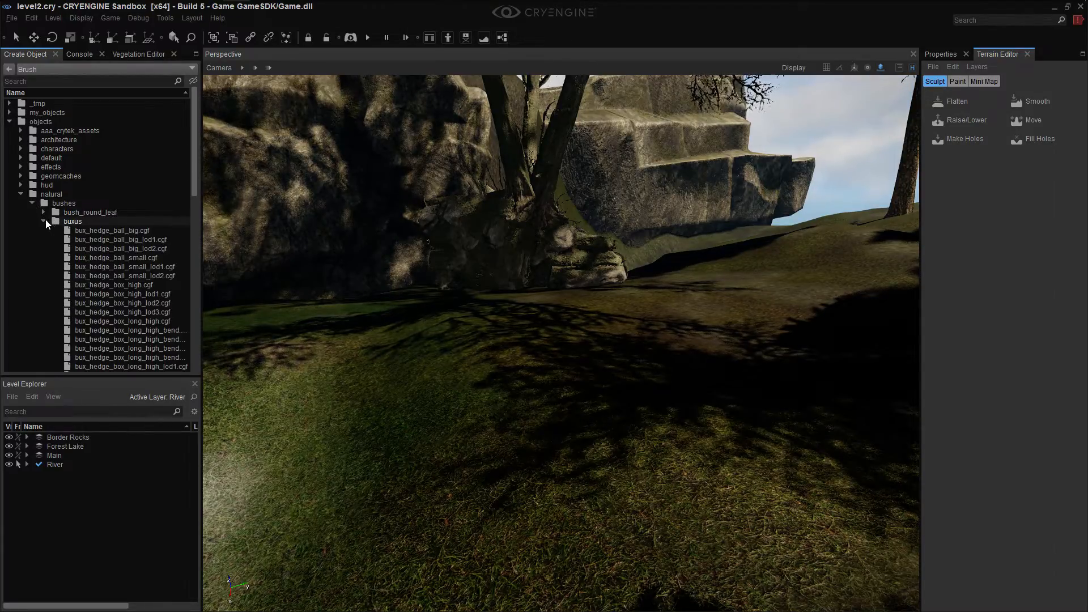
left_click(43, 221)
left_click(43, 239)
left_click_drag(87, 248, 574, 447)
key("w")
right_click_drag(576, 450, 673, 532)
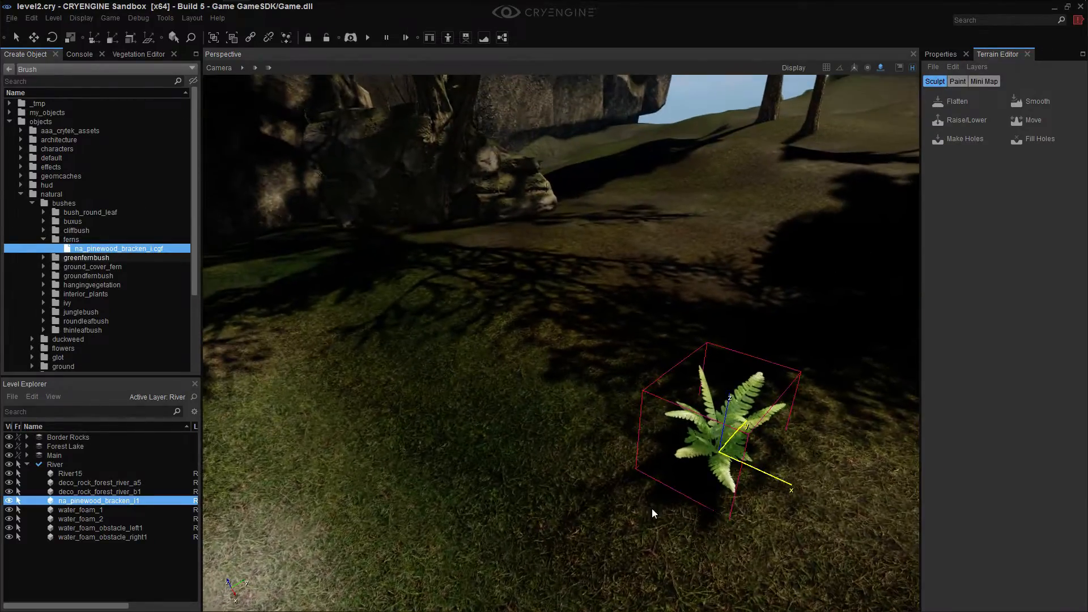
Examine the placed fern up close and review its brush properties
left_click(244, 70)
right_click_drag(453, 272, 465, 306)
key("w")
key("s")
key("w")
key("d")
key("a")
right_click_drag(709, 488, 688, 446)
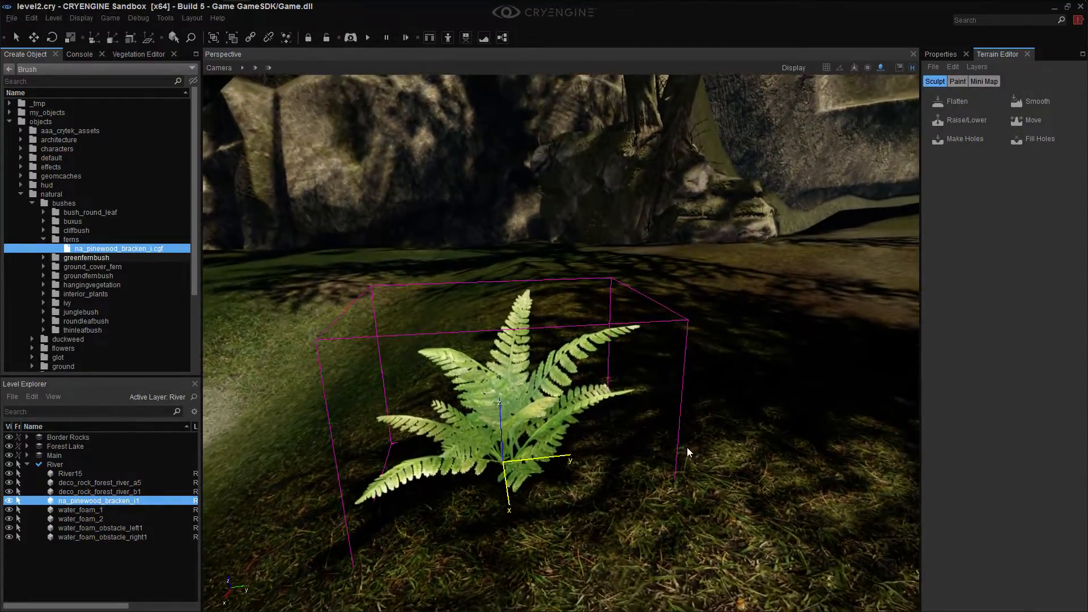
left_click(942, 54)
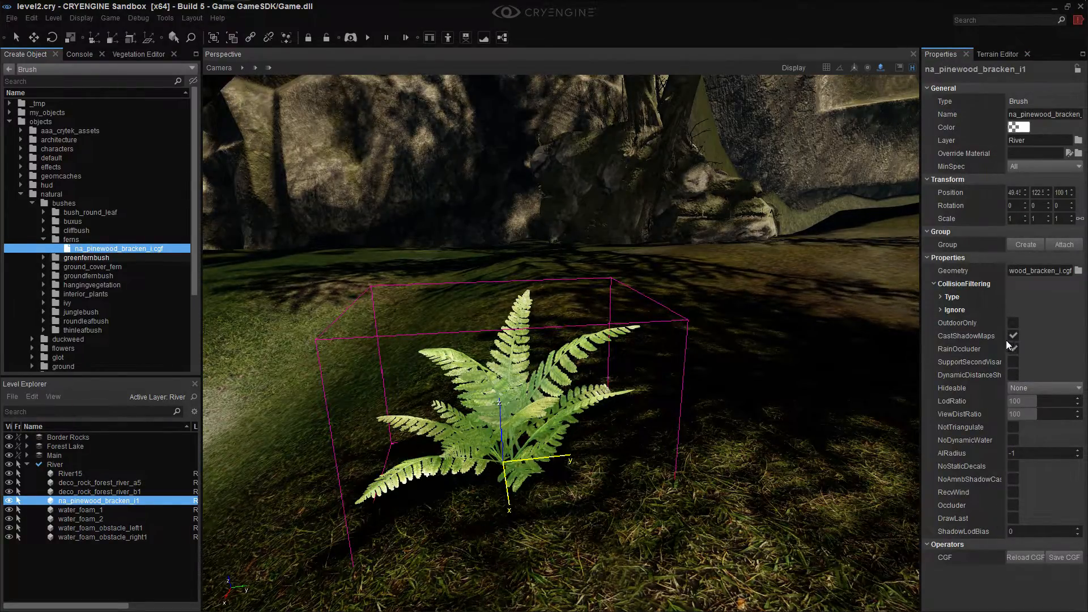
right_click_drag(680, 511, 652, 516)
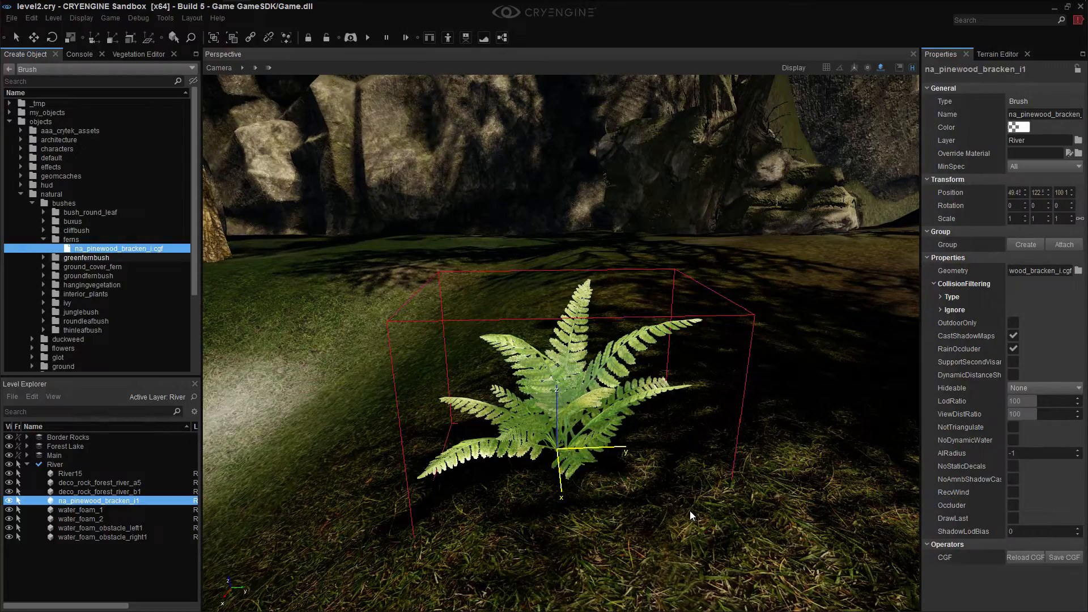
Delete the fern brush and return from the brush asset folders to the object type list
key("Delete")
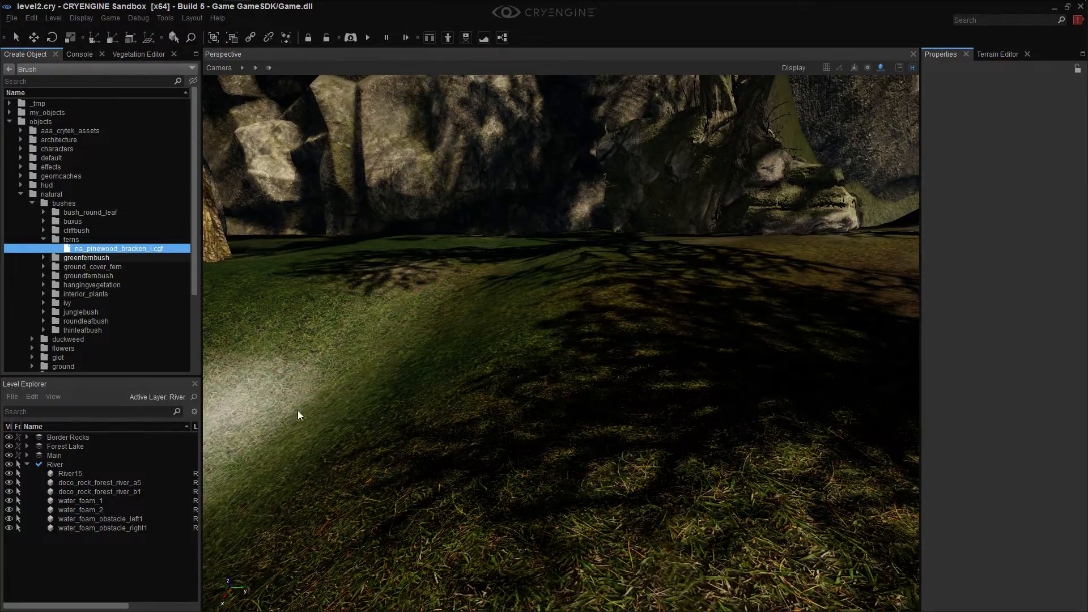
left_click(9, 121)
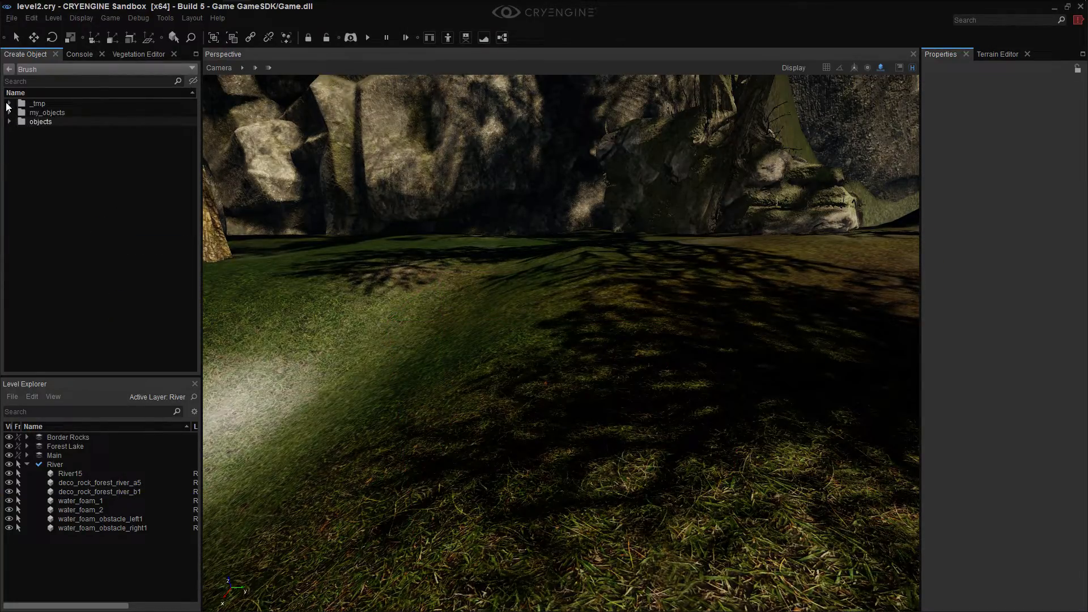
left_click(9, 69)
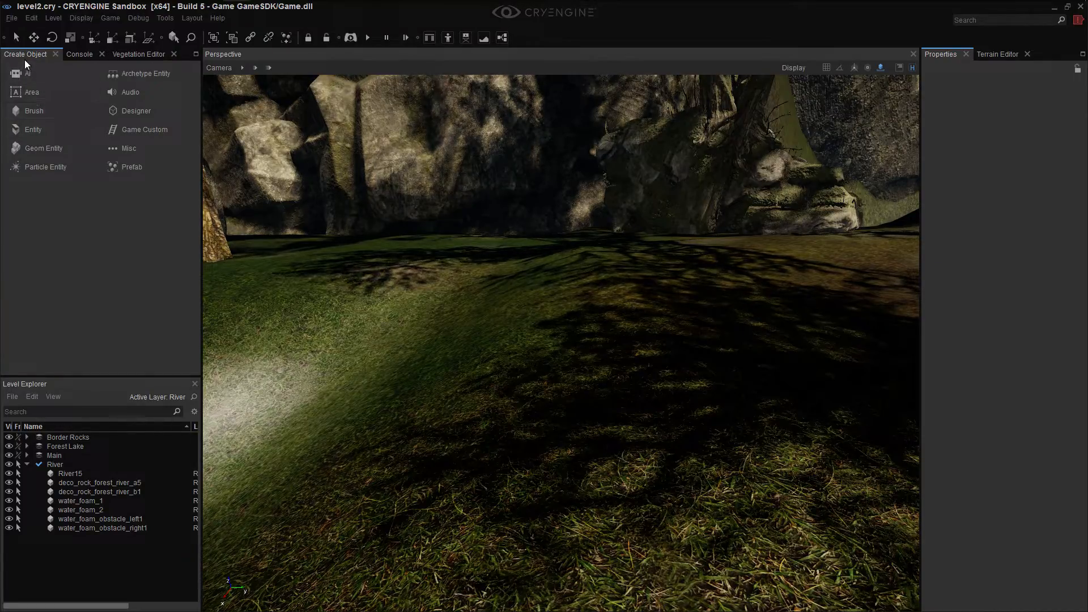
Close the docked Vegetation Editor, reopen it and dock it alongside the Terrain Editor
left_click(135, 54)
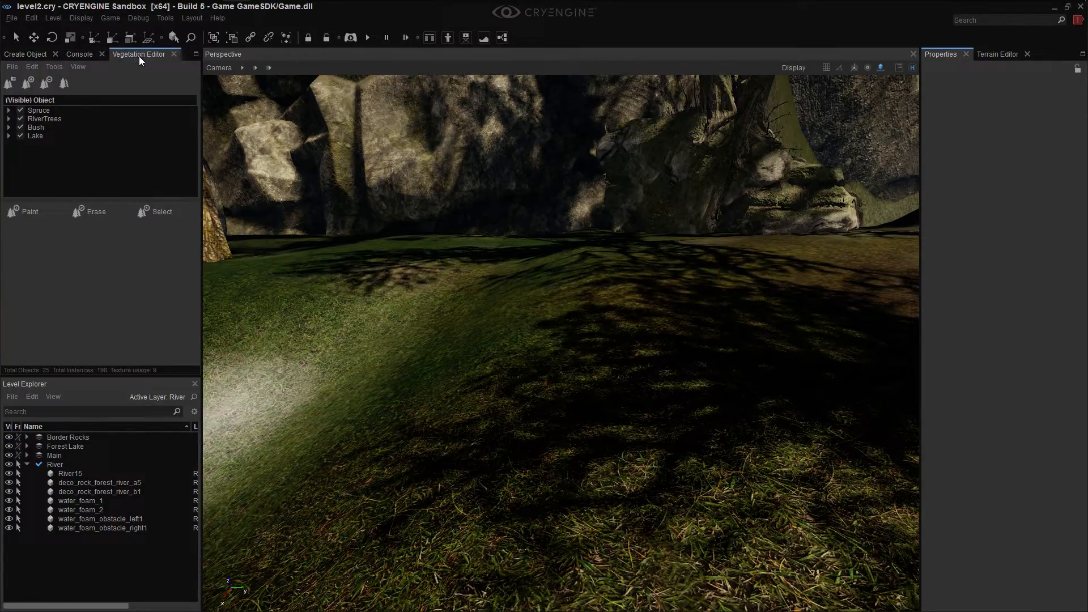
left_click_drag(140, 53, 191, 170)
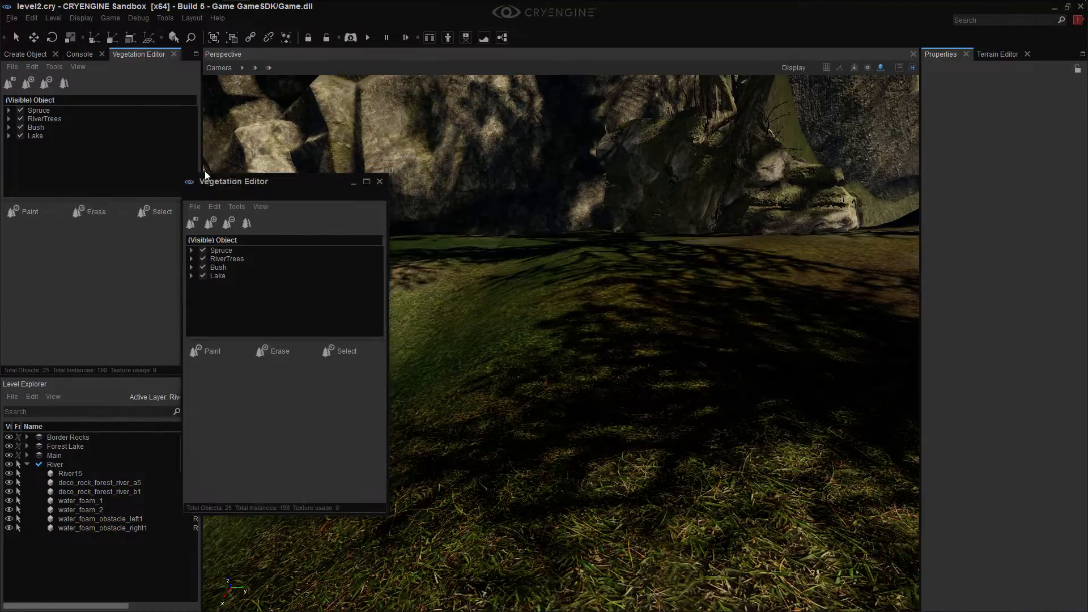
left_click(379, 181)
left_click(60, 56)
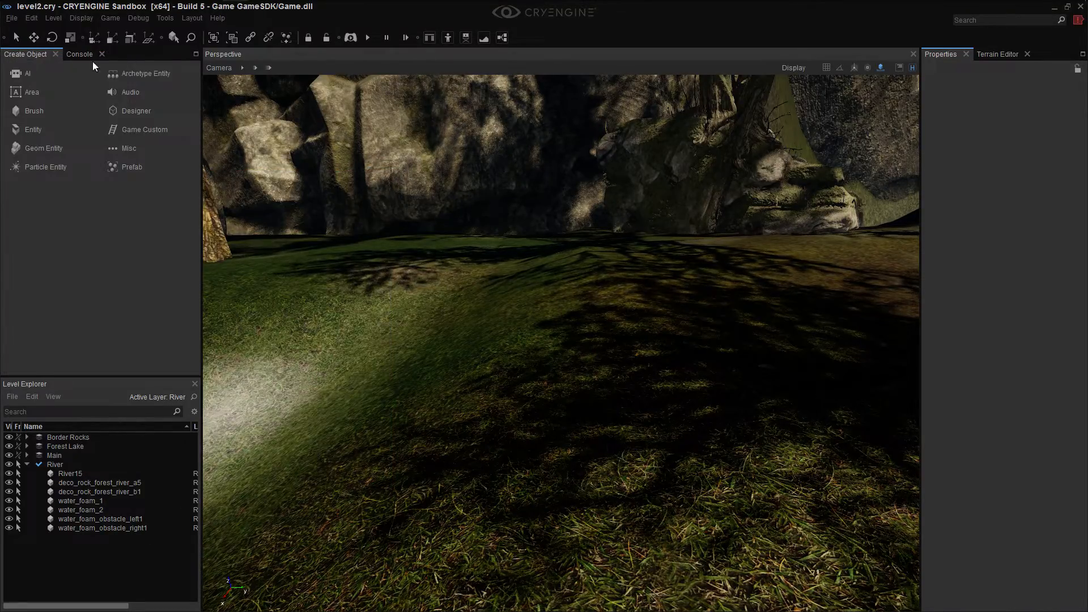
left_click(164, 18)
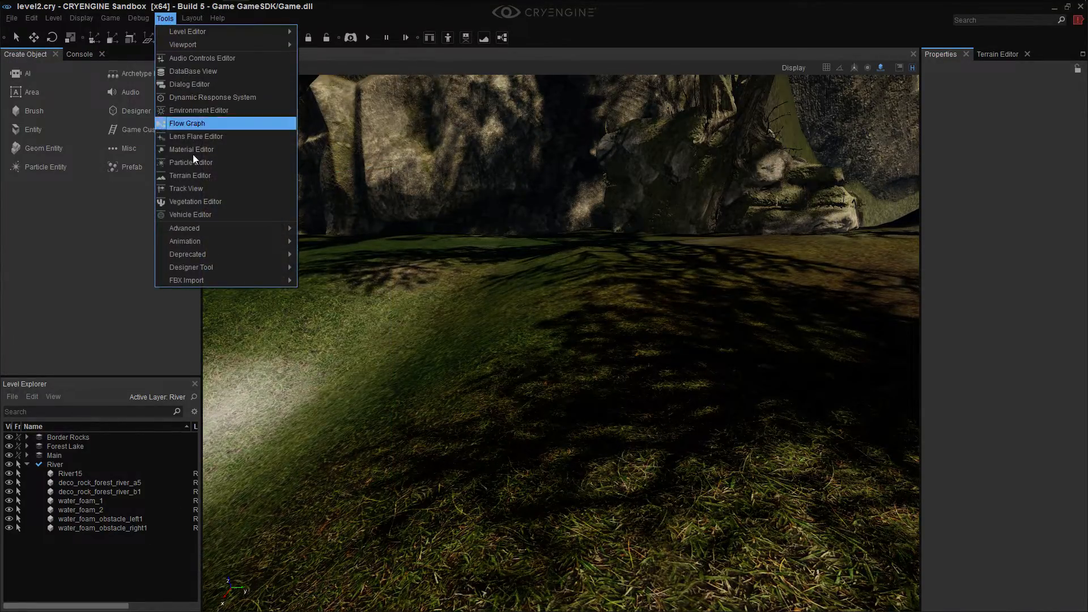
left_click(196, 202)
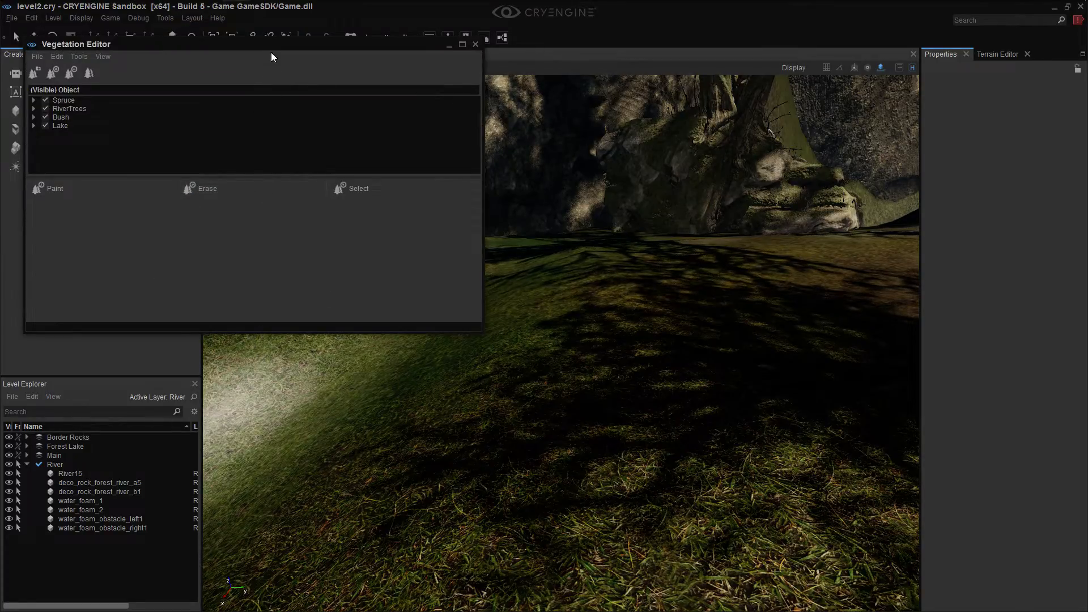
left_click_drag(269, 45, 1046, 57)
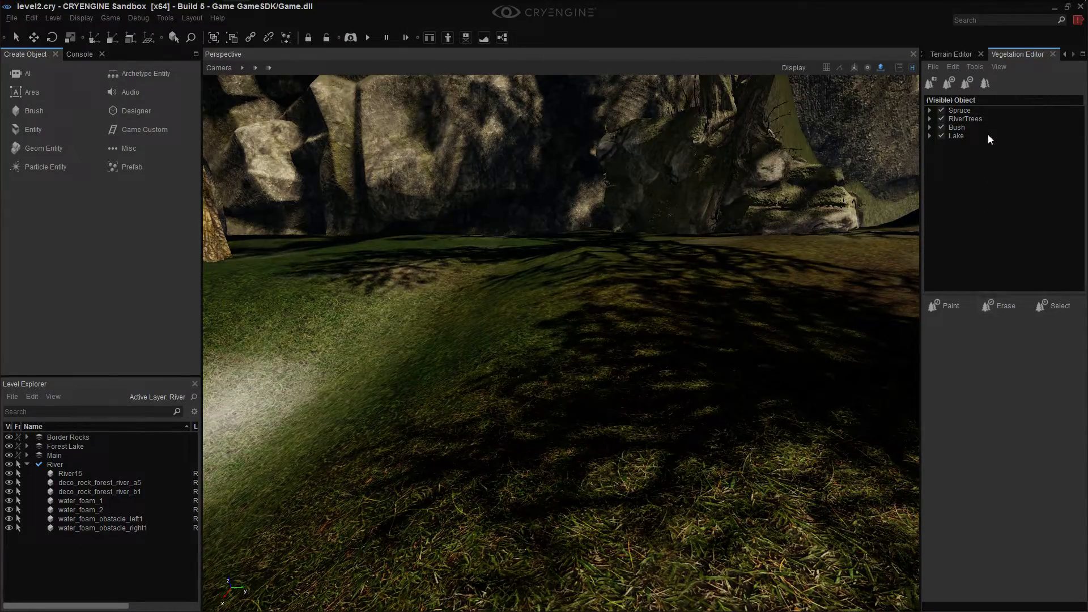
right_click(968, 161)
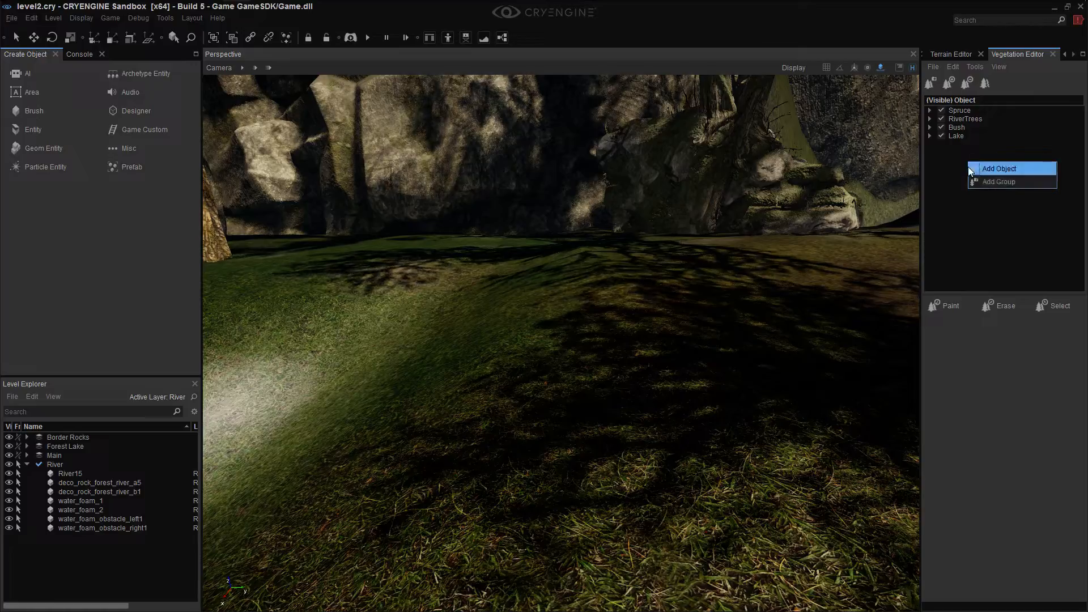
left_click(981, 170)
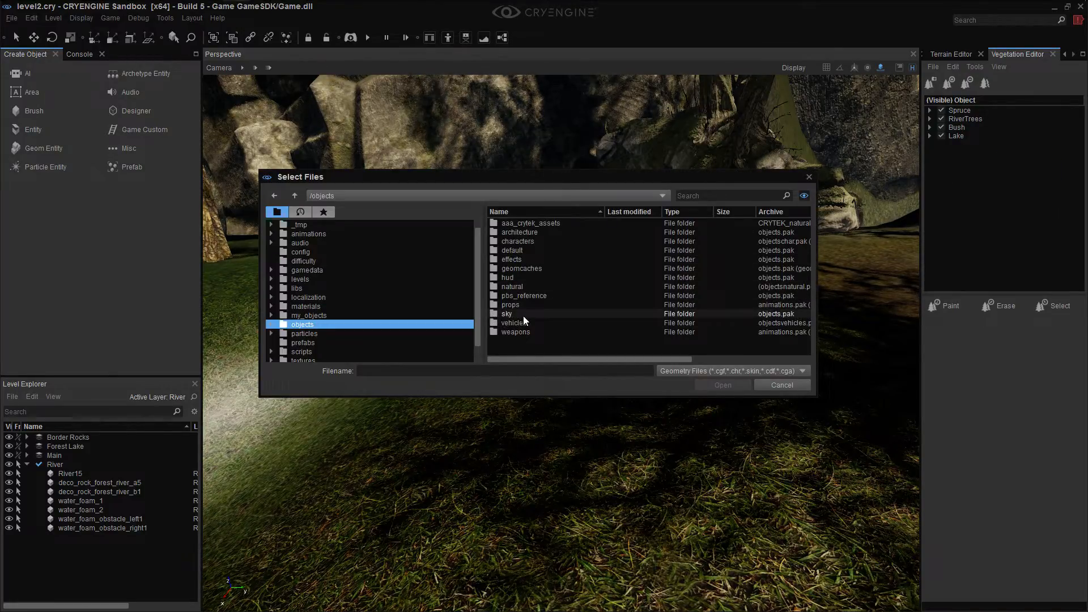
left_click(763, 384)
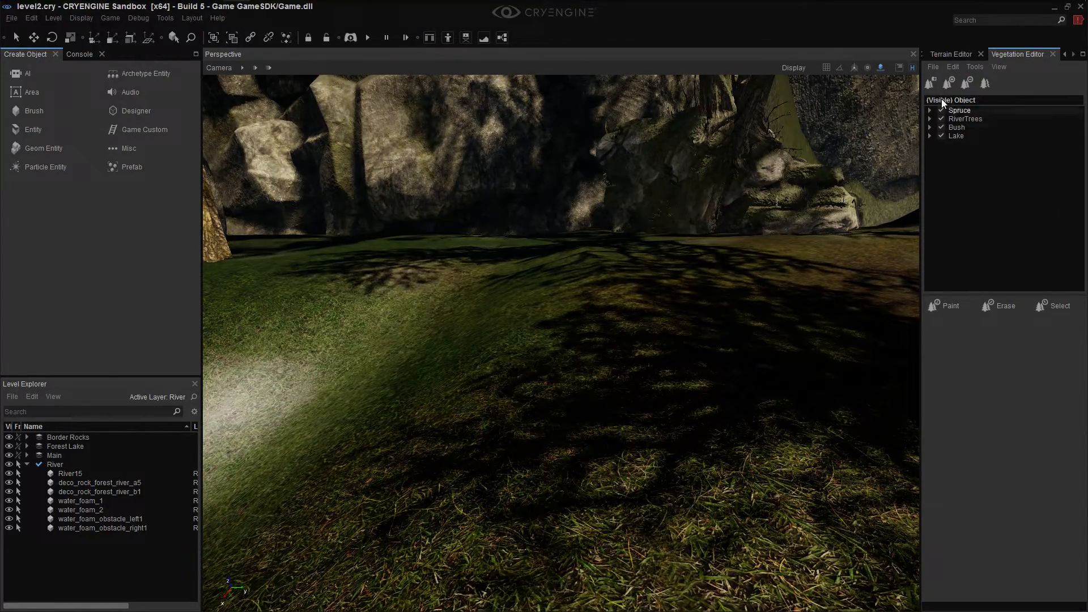
Add two new vegetation groups named Forest Bed Grass and Forest Flowers
double_click(967, 145)
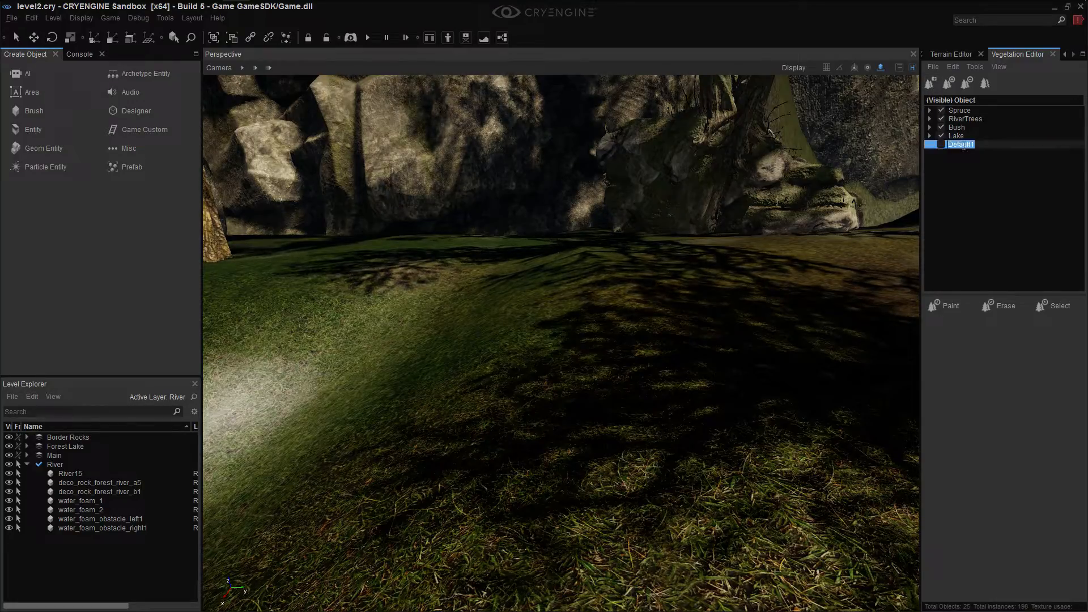
type("Forest Bed Grass")
right_click(986, 161)
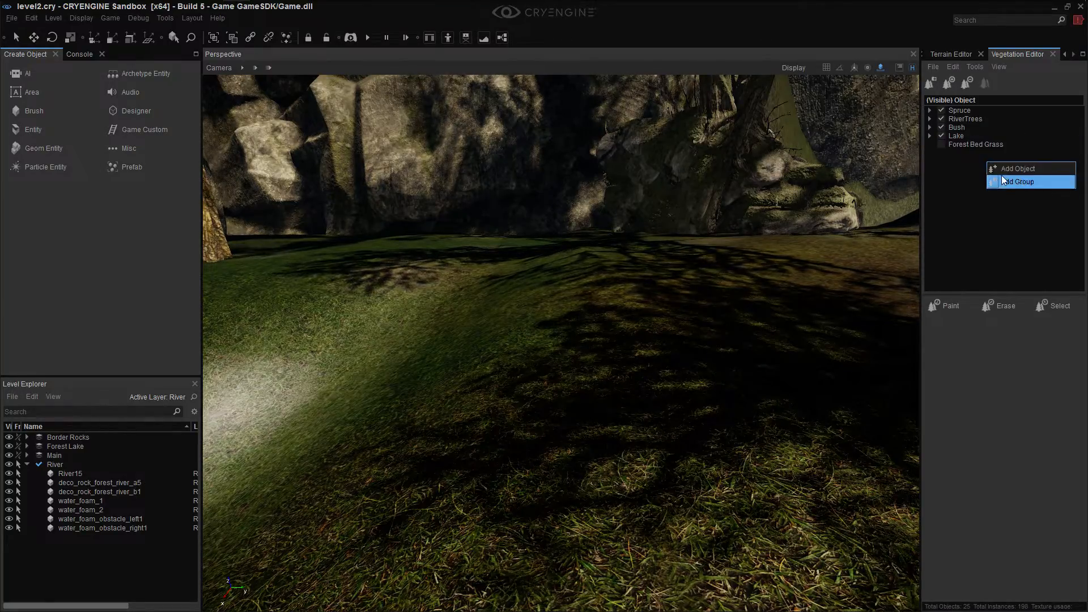
left_click(1001, 183)
double_click(968, 154)
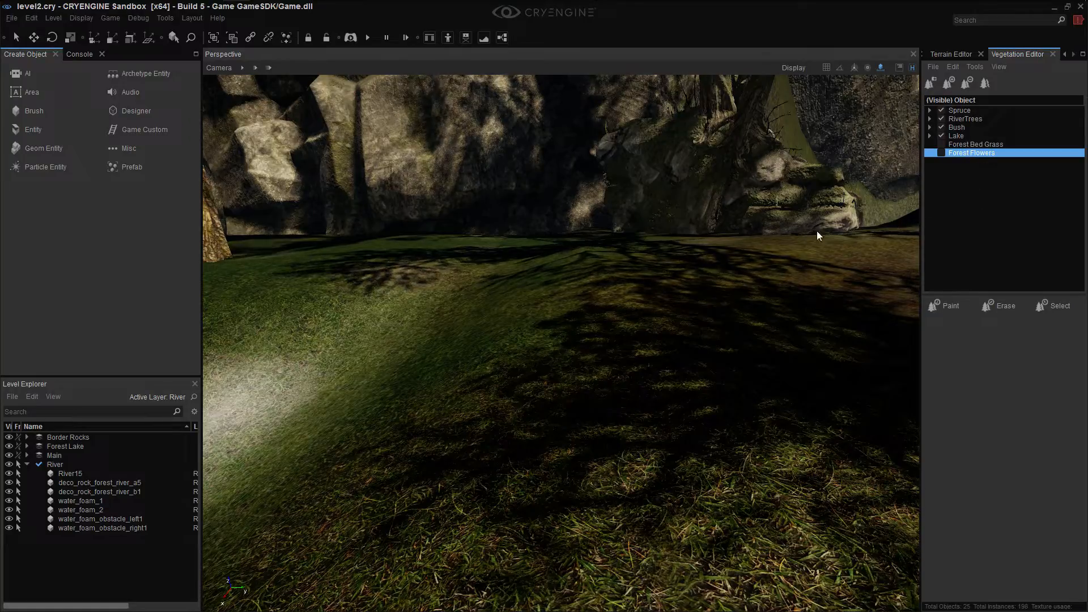
Select the Forest Bed Grass vegetation group with the shaded forest path and hill in view
mouse_move(735, 286)
right_mouse_down()
mouse_move(572, 263)
mouse_move(813, 233)
mouse_move(724, 300)
right_mouse_up()
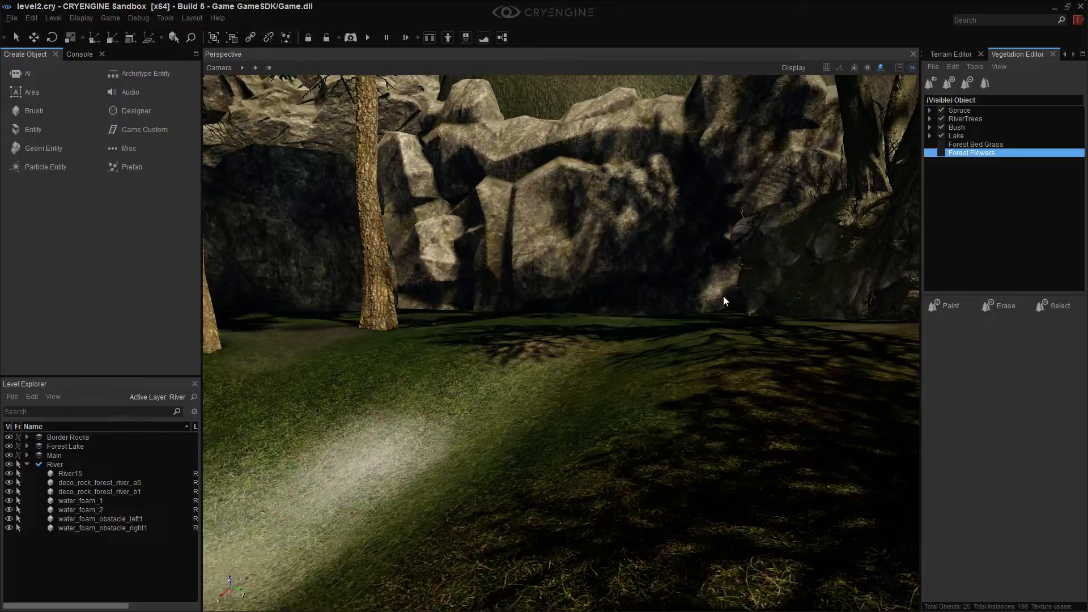
key("s")
right_click_drag(746, 338, 844, 331)
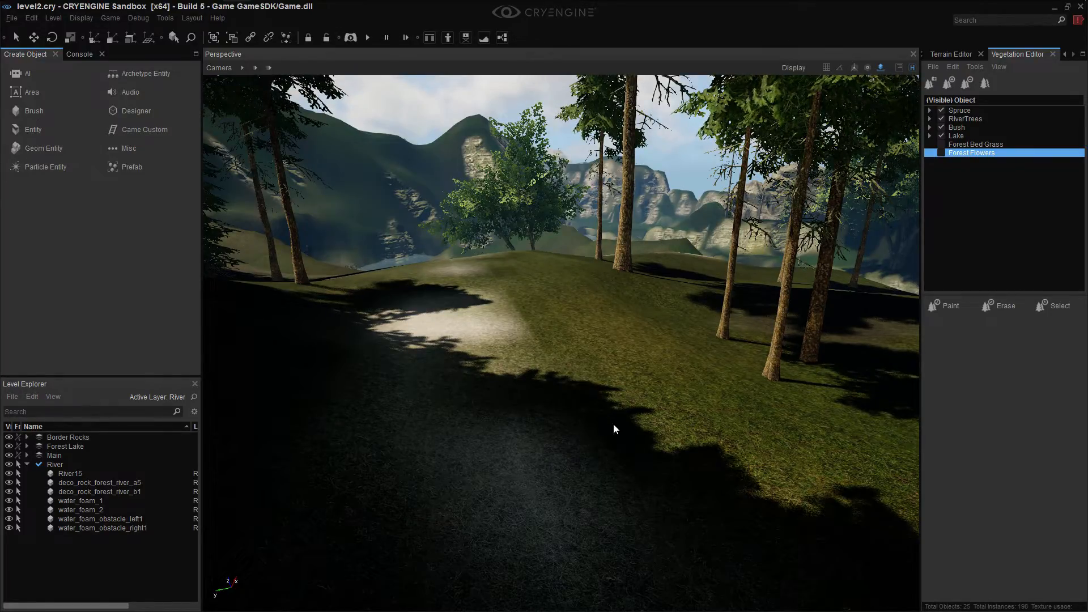
mouse_move(548, 318)
right_mouse_down()
mouse_move(561, 327)
mouse_move(558, 315)
right_mouse_up()
left_click(970, 147)
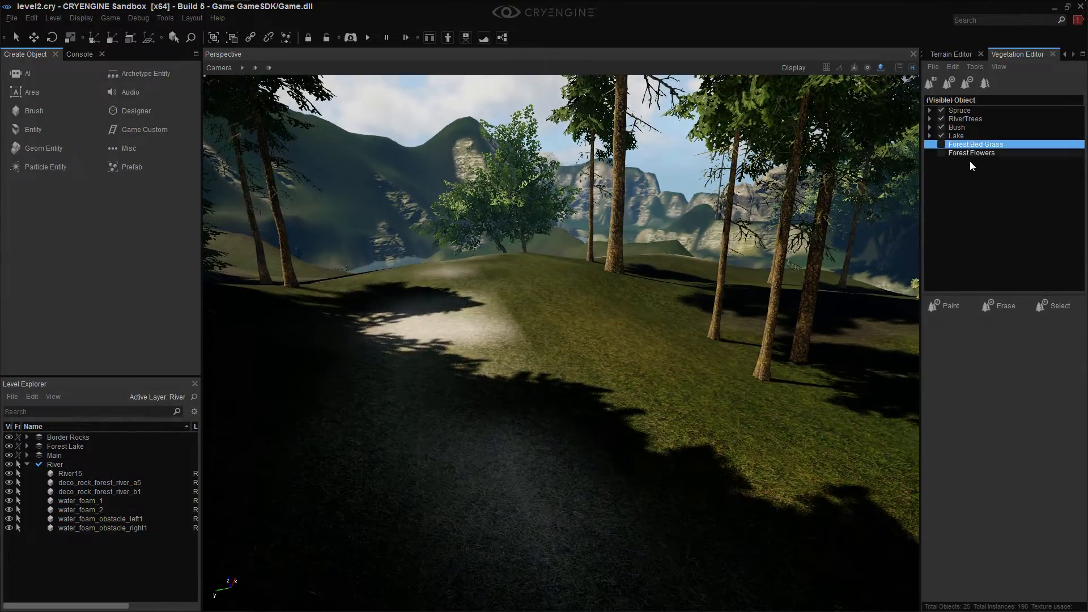
left_click(972, 155)
left_click(974, 144)
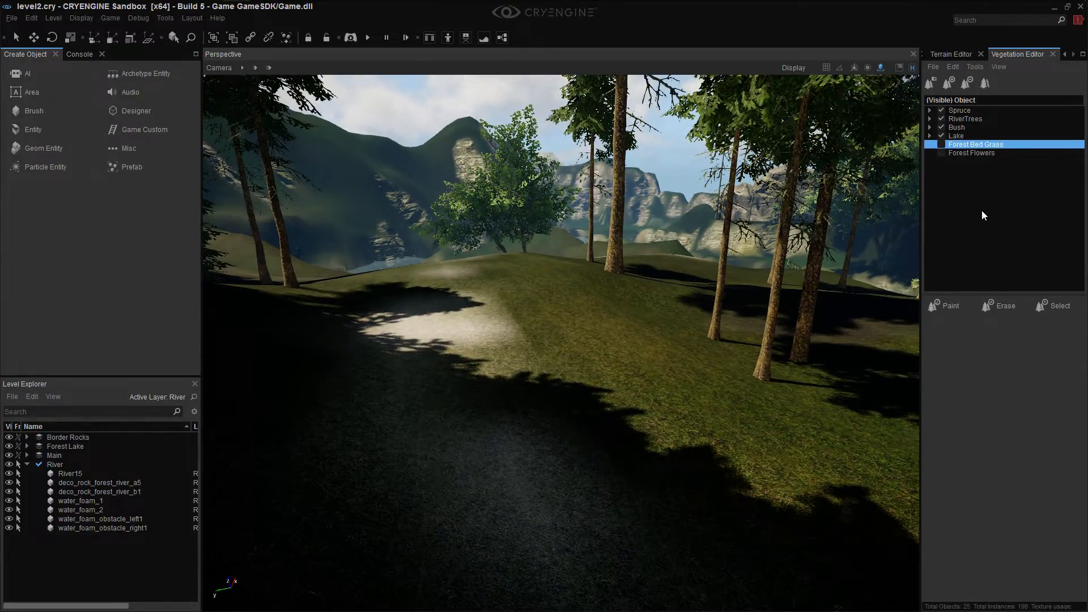
Start adding vegetation objects to the Forest Bed Grass group and browse to the objects/natural/ground folder
left_click(971, 153)
left_click(971, 144)
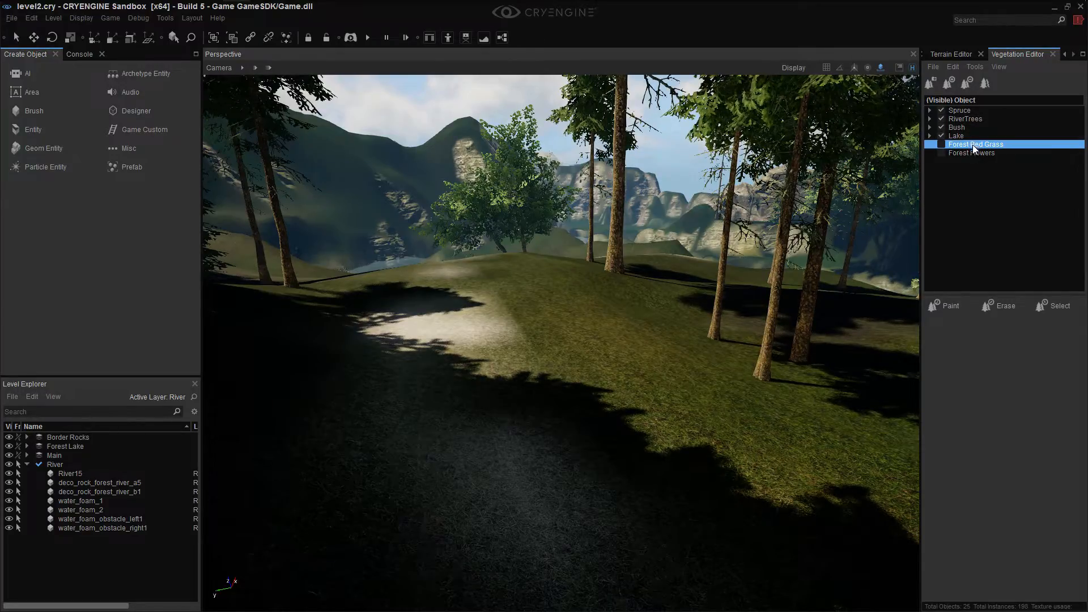
left_click(950, 85)
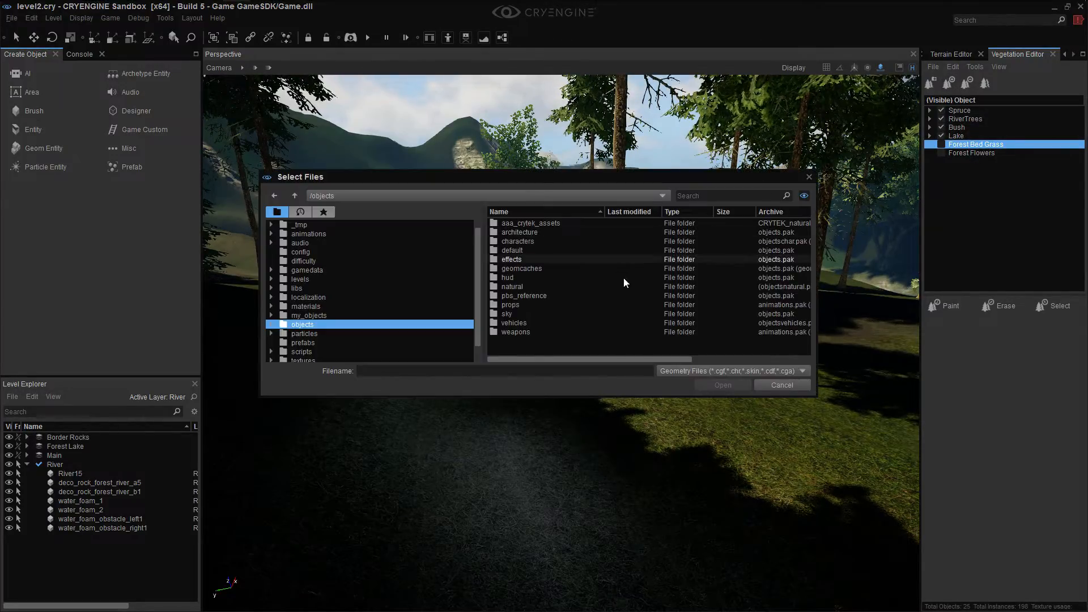
double_click(513, 287)
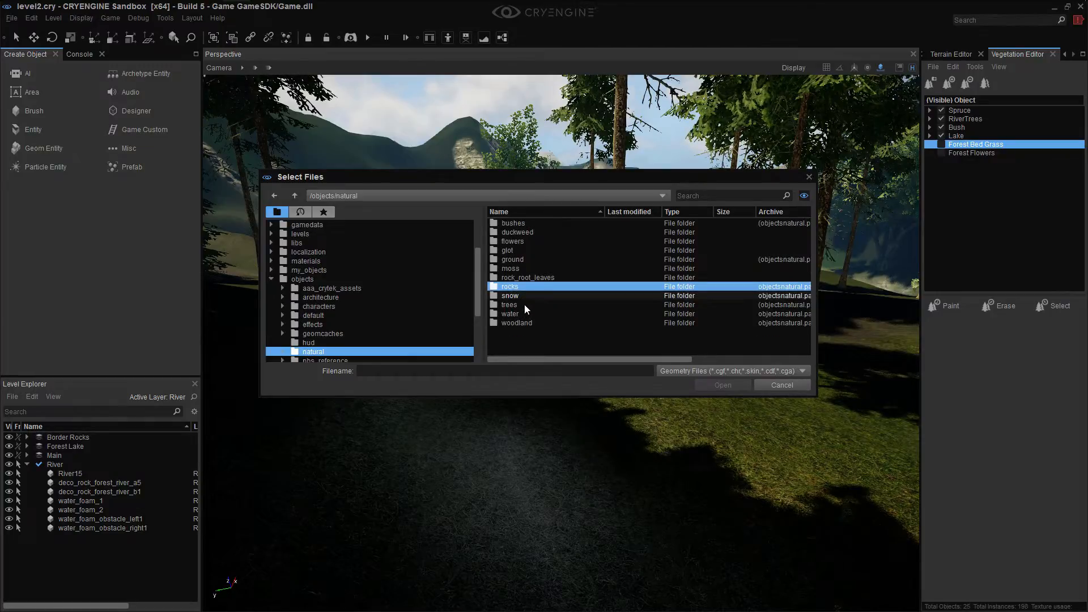
double_click(520, 259)
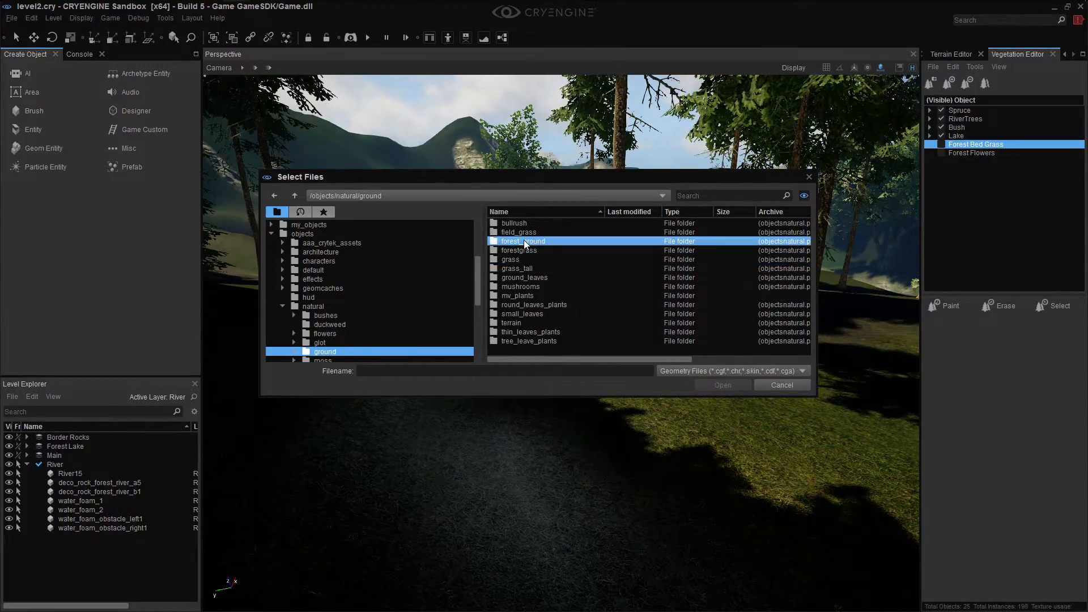
Preview the leaf patch models in the forest_ground folder and return to the ground folder
double_click(524, 241)
left_click(523, 242)
left_click(474, 231, "ctrl")
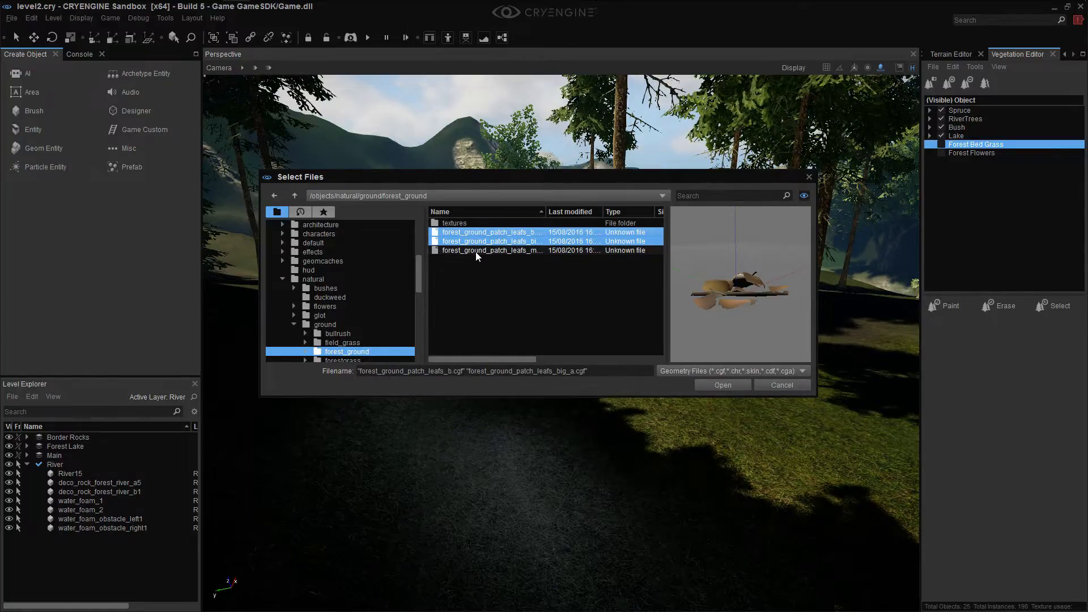
left_click(477, 251)
left_click(477, 243)
left_click(473, 233)
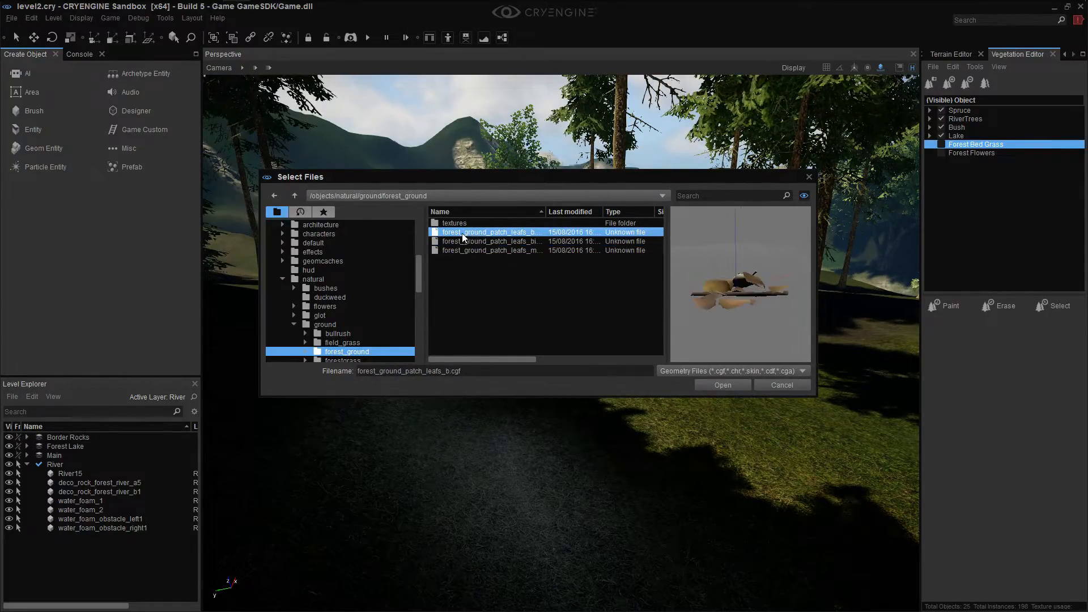
left_click(294, 195)
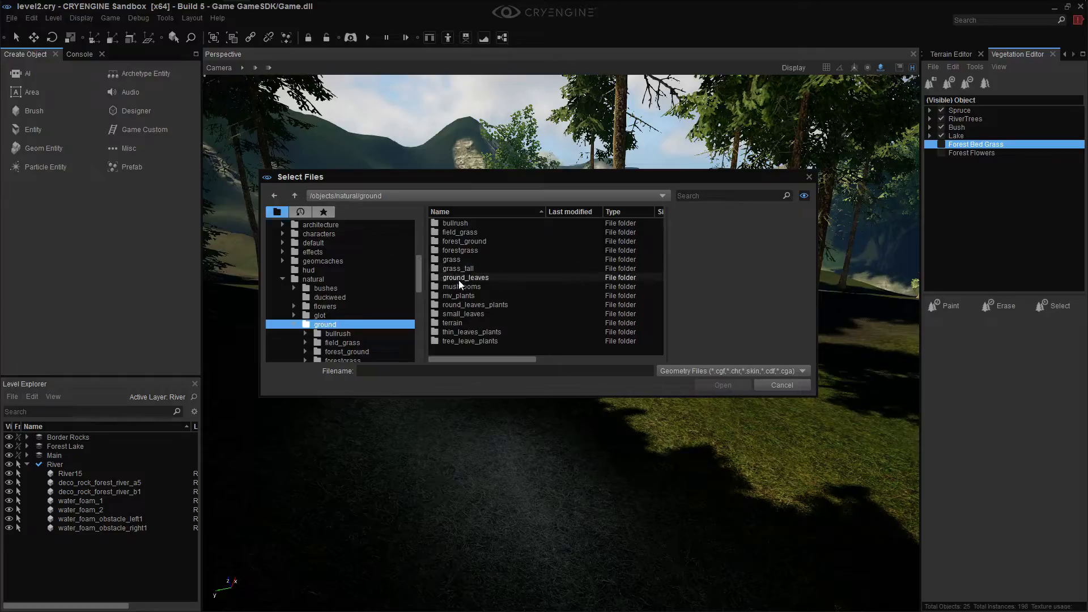
Open the field_grass folder and preview its flower weed, medium grass stalk and small grass models
double_click(453, 234)
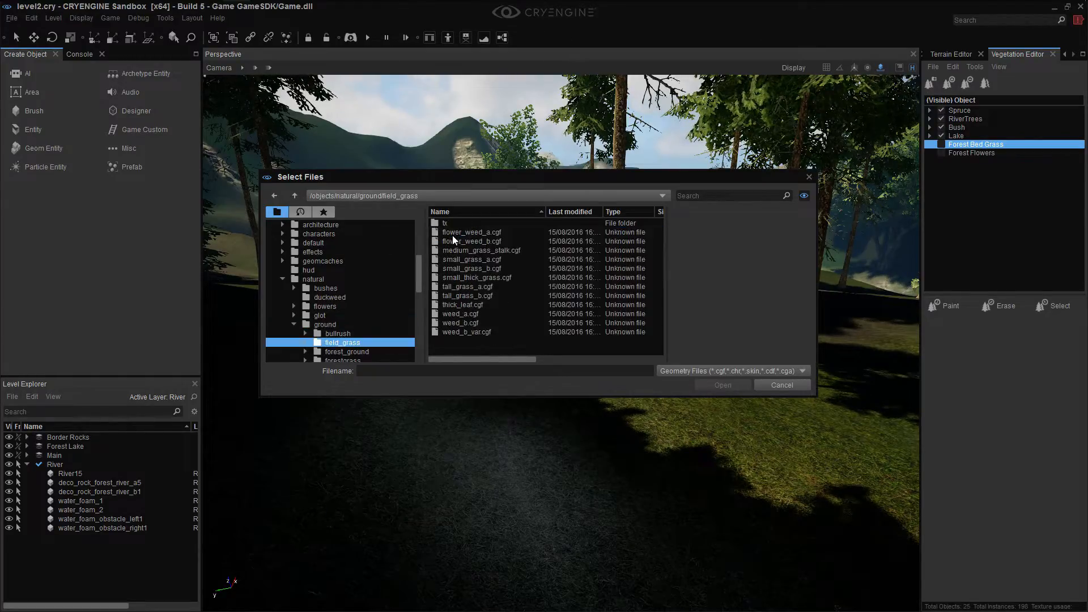
left_click(461, 232)
left_click(464, 242)
left_click(462, 250)
left_click(462, 256)
left_click(464, 251)
left_click(461, 233)
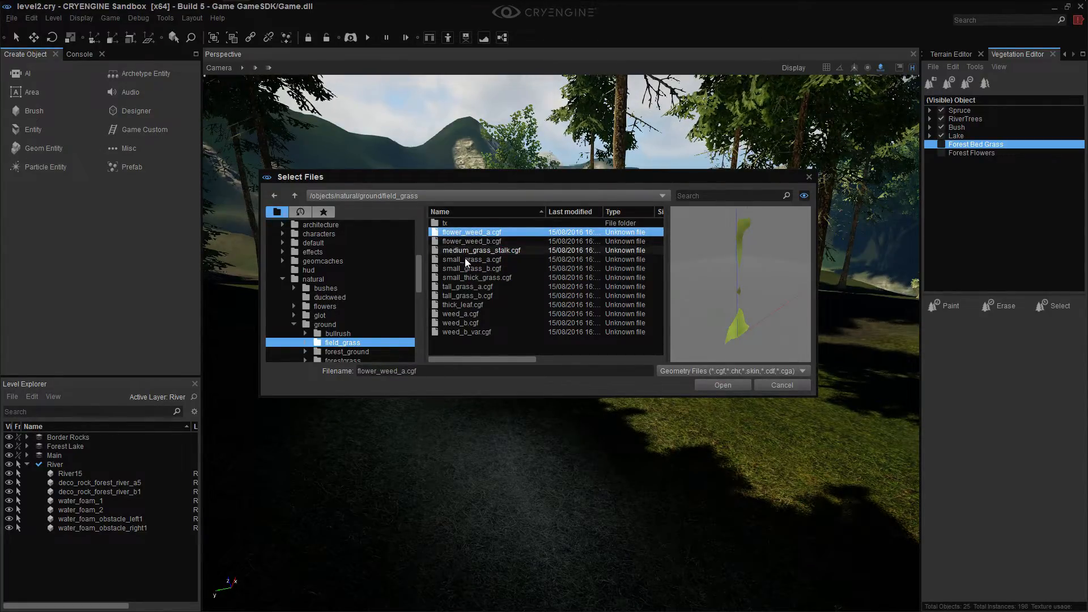
left_click(467, 260)
left_click(464, 270)
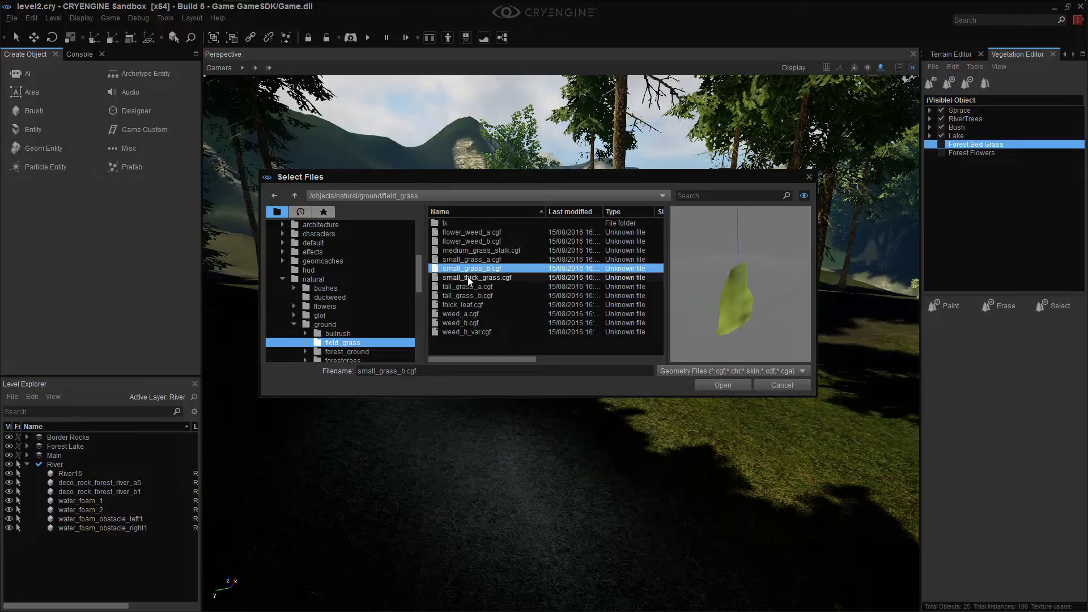
Add flower_weed_a, flower_weed_b, medium_grass_stalk, small_grass_a, small_grass_b and tall_grass_a to the Forest Bed Grass group
left_click_drag(464, 257, 468, 231, "shift")
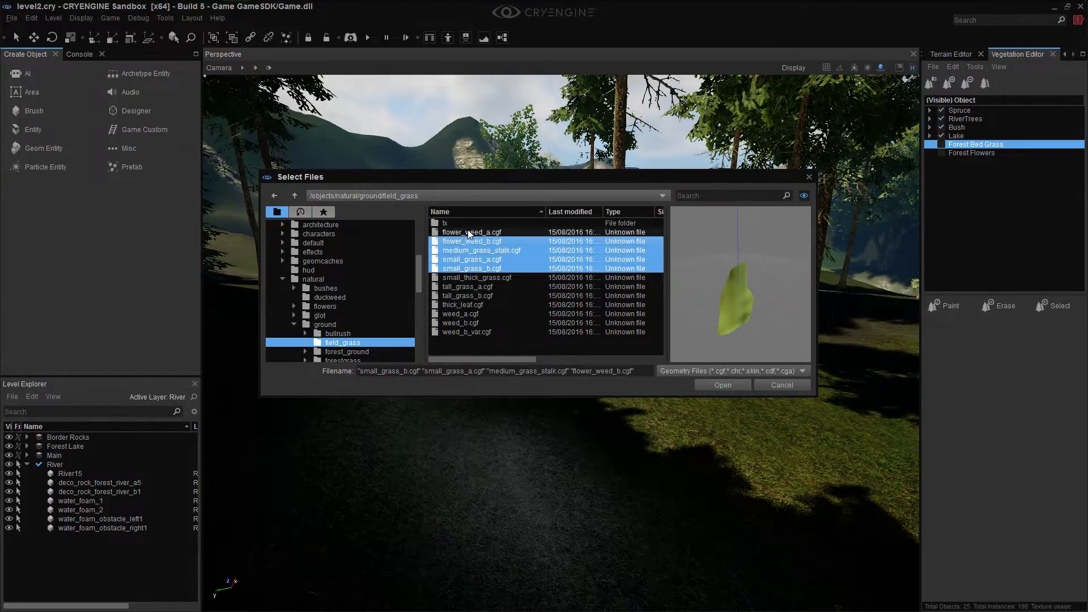
left_click(471, 277)
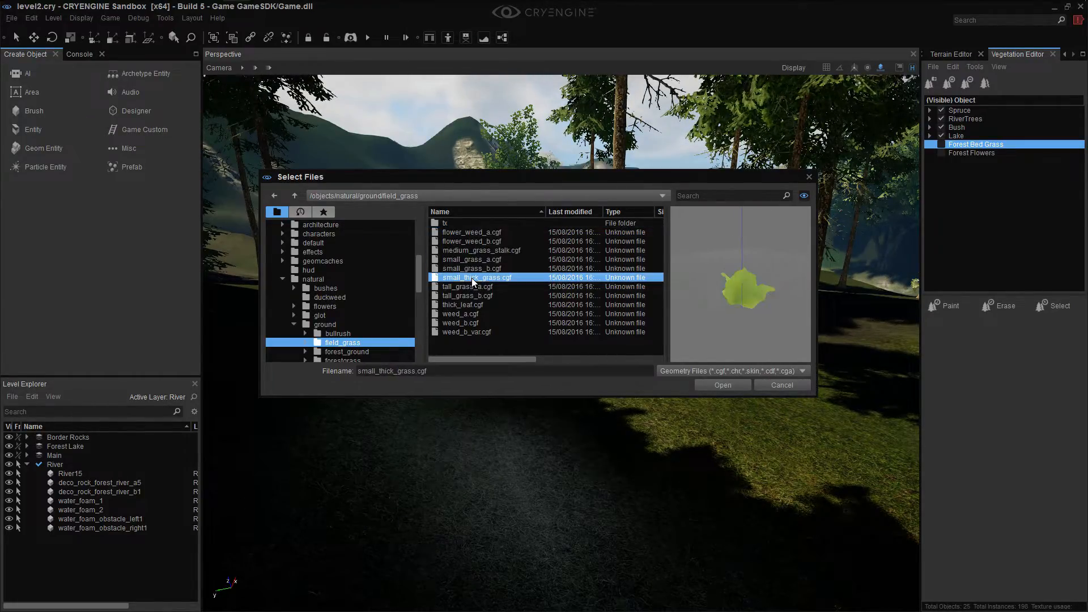
left_click_drag(470, 270, 467, 232)
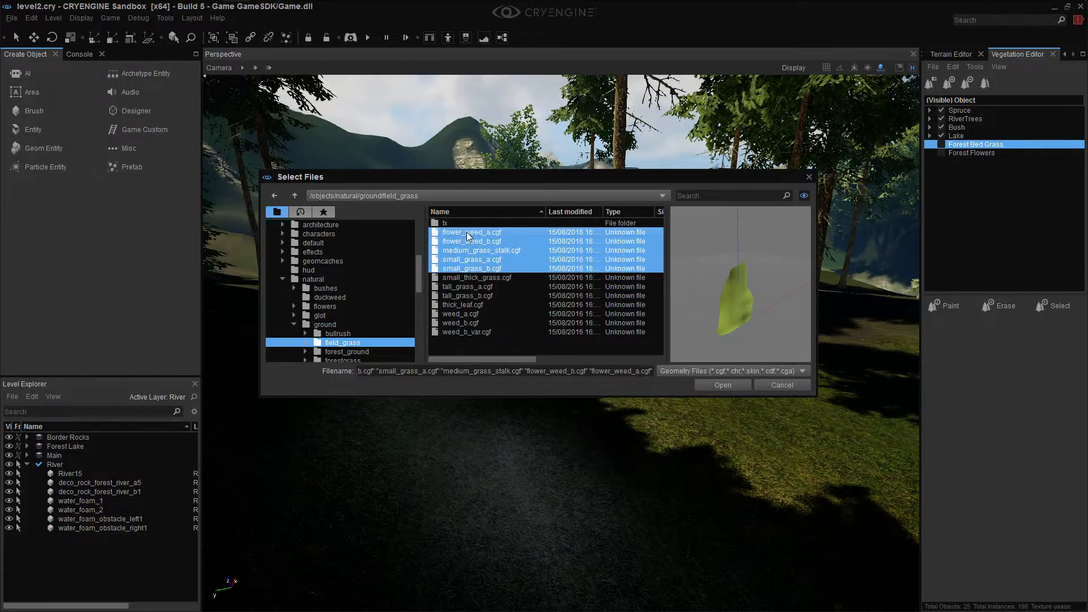
left_click(473, 287, "ctrl")
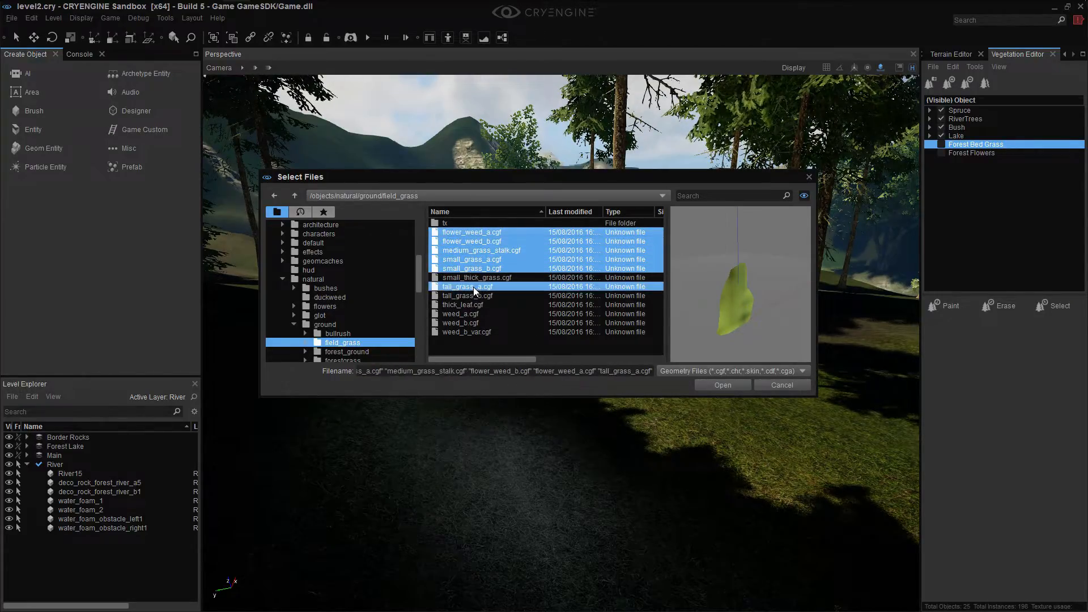
left_click(702, 386)
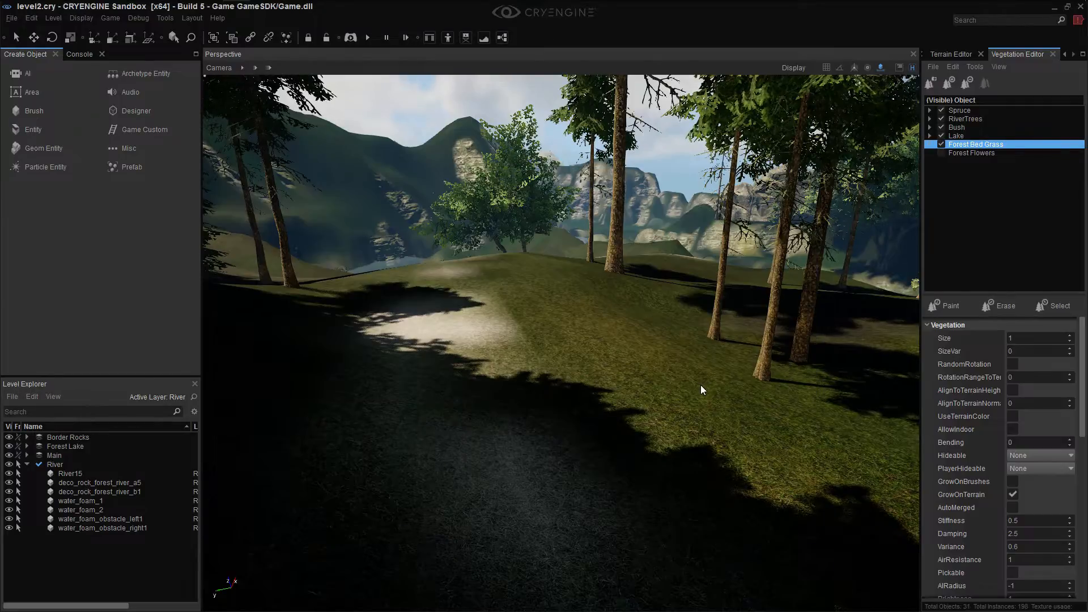
Start adding more objects to Forest Bed Grass and browse to the objects/natural/ground/forestgrass folder
left_click(952, 78)
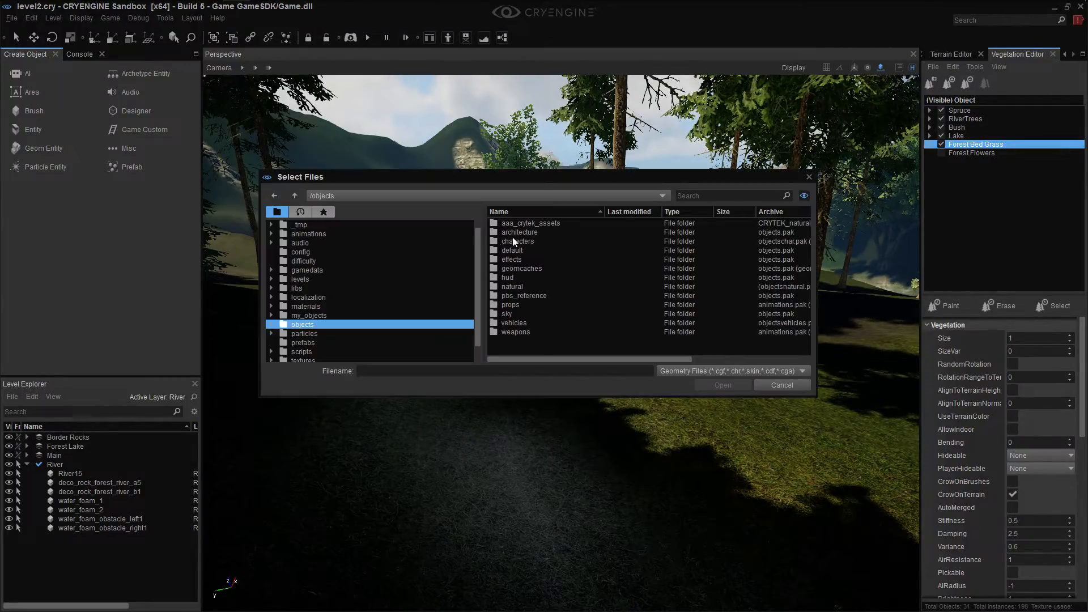
double_click(520, 286)
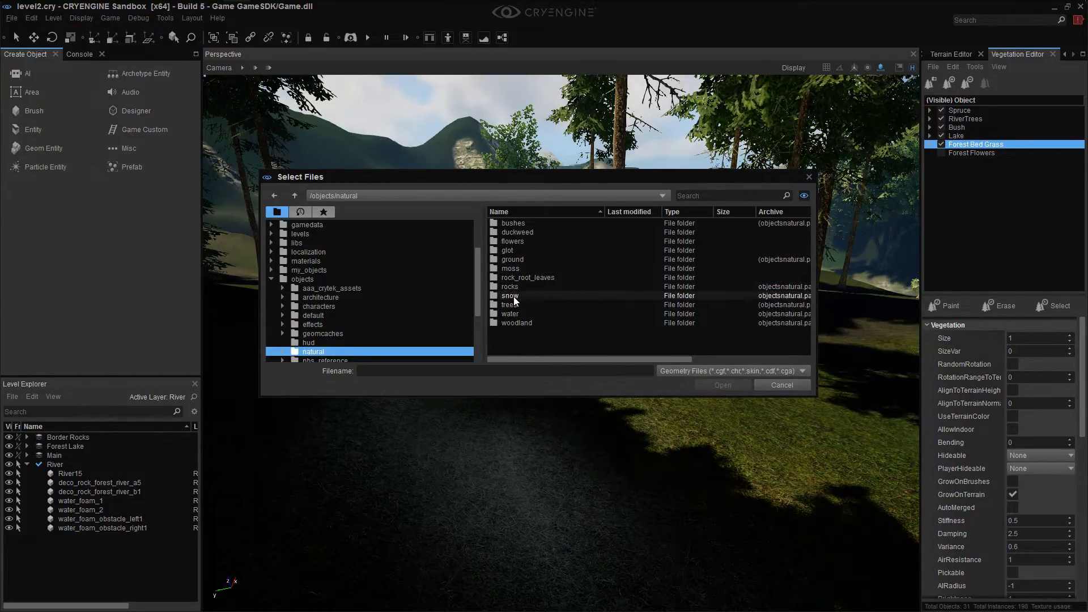
left_click(515, 259)
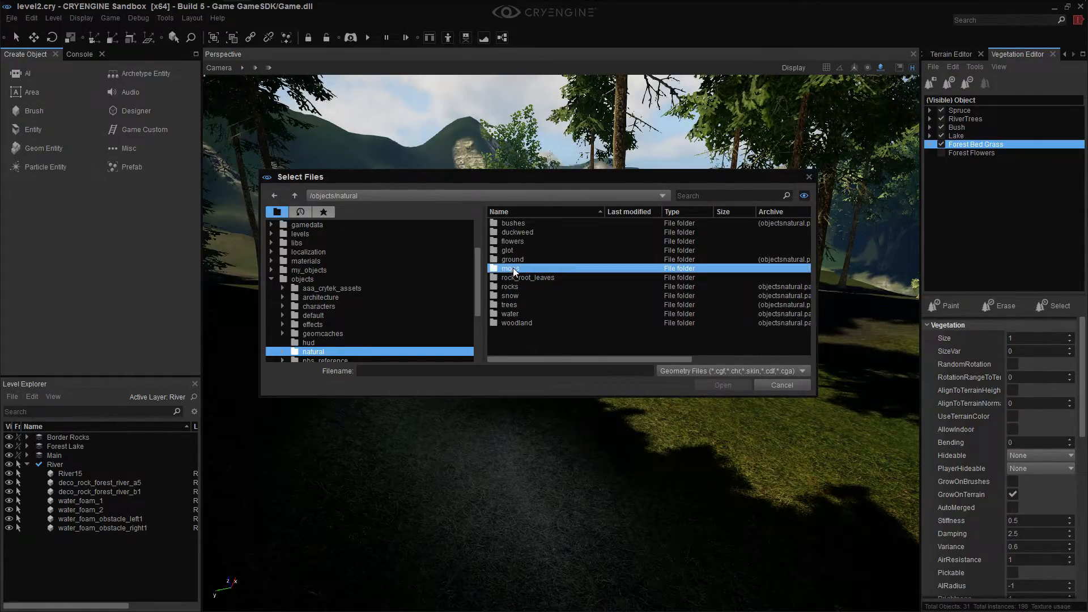
double_click(516, 260)
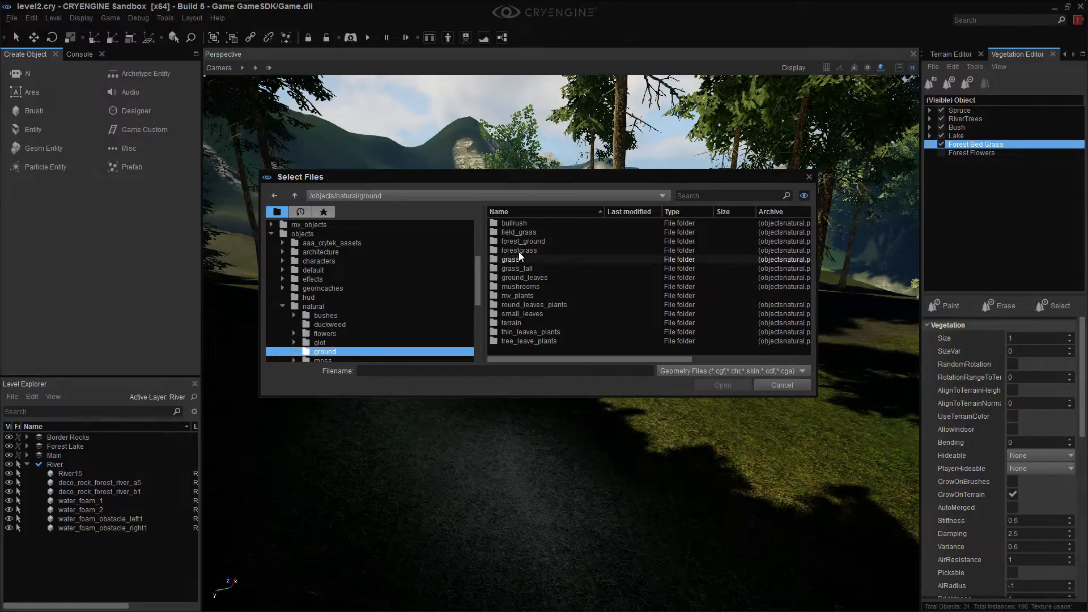
left_click(524, 251)
double_click(523, 250)
Mark forestflower_b, forestgrass_filler_a and forestgrass_long_a for adding, and reduce the selection to forestgrass_long_a
left_click(525, 250)
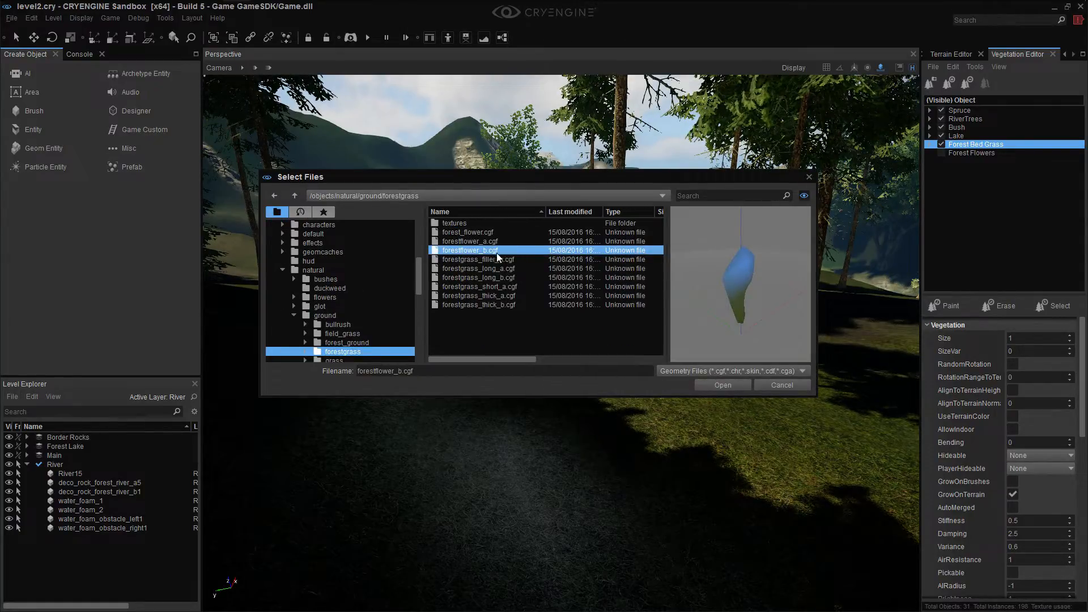
left_click(475, 261, "ctrl")
left_click(471, 268, "ctrl")
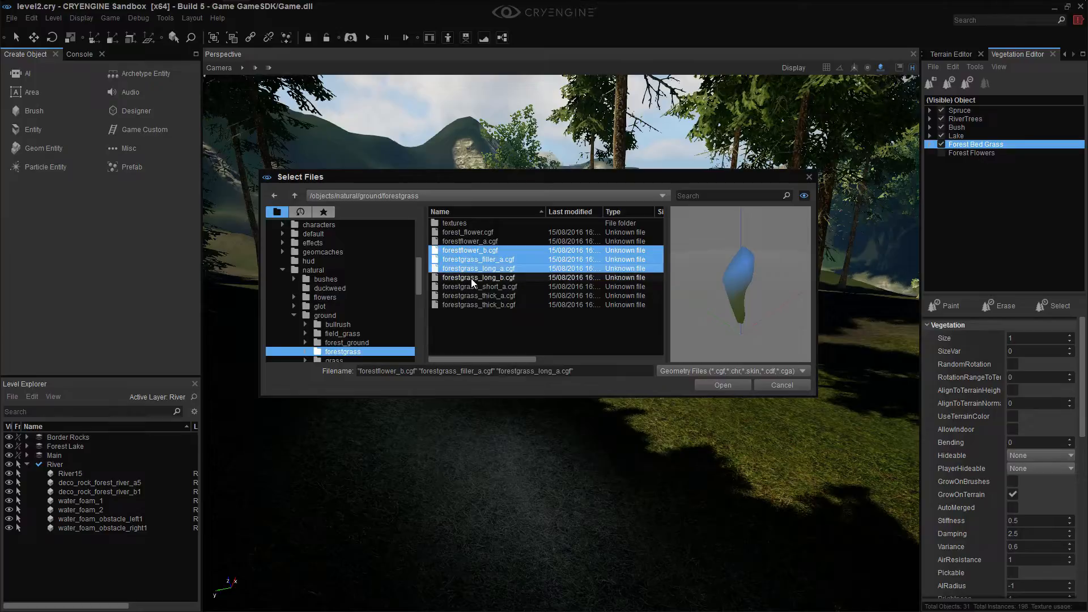
left_click(471, 271)
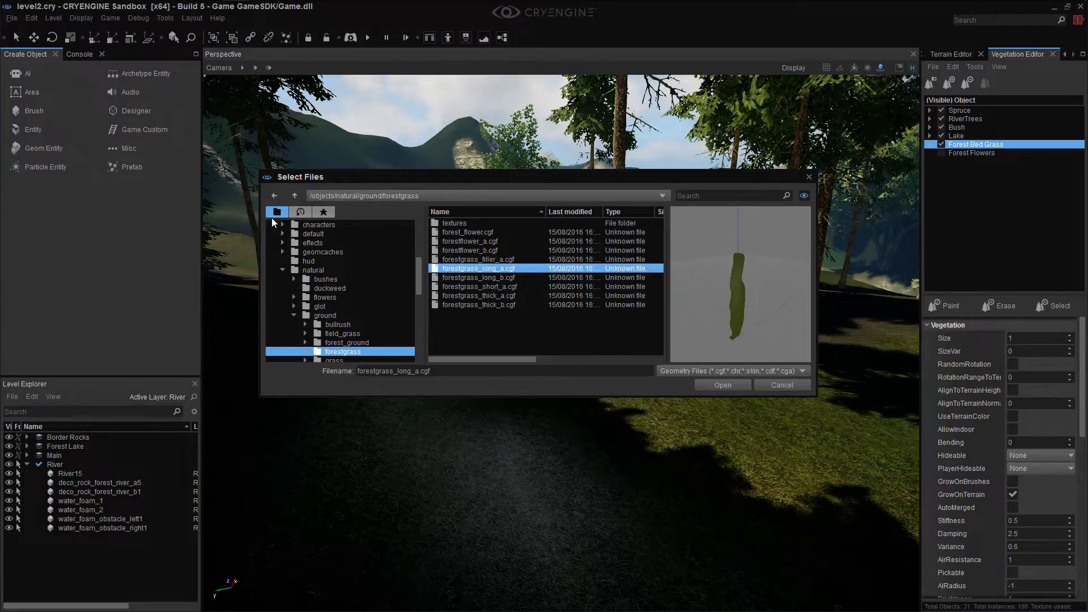
Try to close the CRYENGINE Sandbox window while its file selection dialog is open
mouse_move(223, 17)
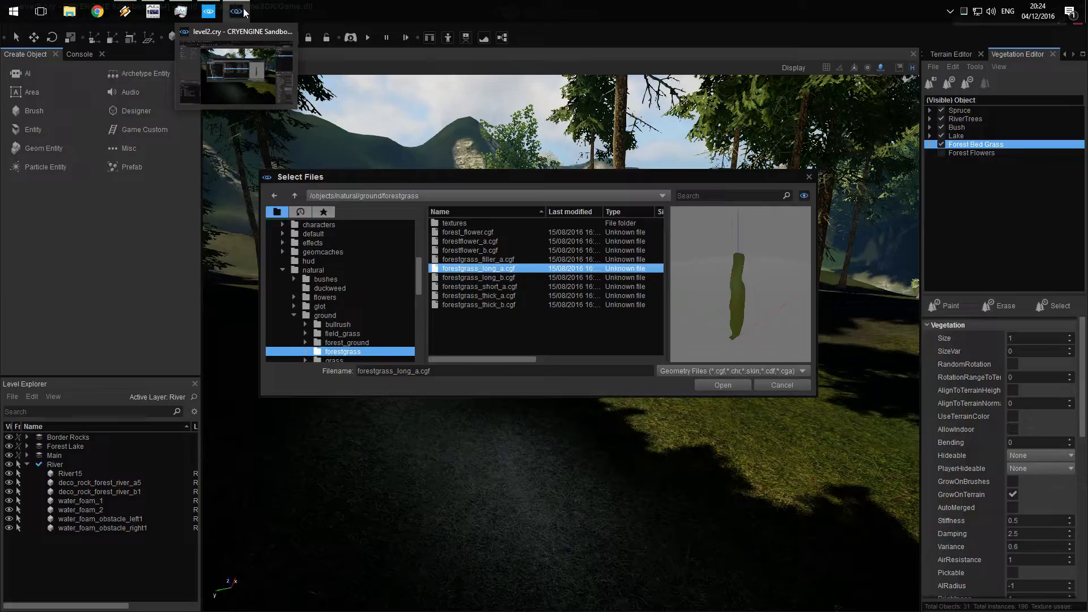
right_click(242, 12)
left_click(236, 68)
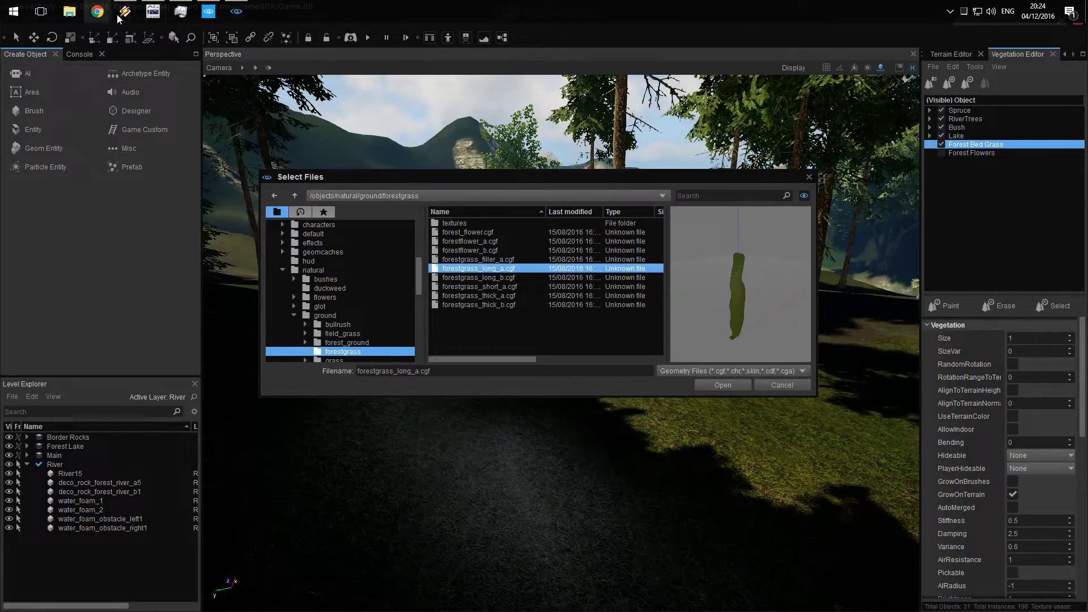
Switch to Task Manager, examine the memory, CPU, disk and Ethernet performance, and minimize it
left_click(181, 11)
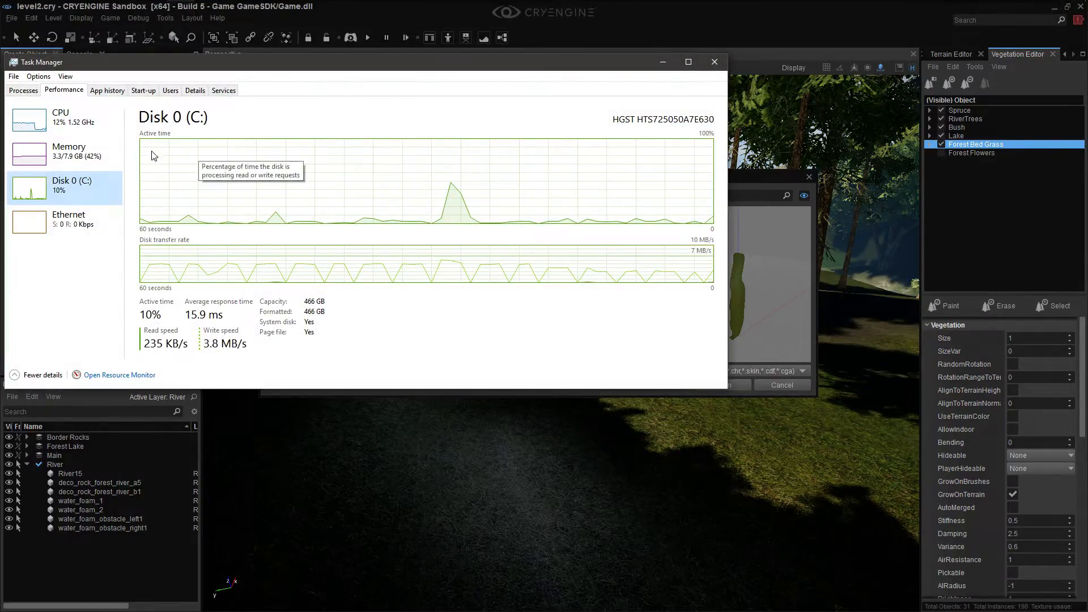
left_click(79, 150)
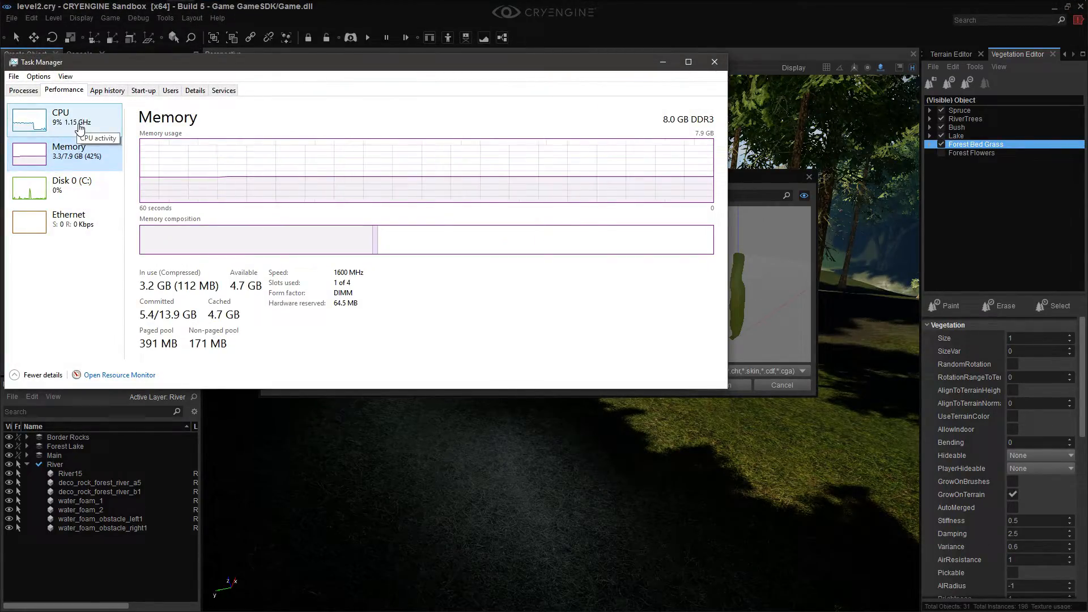
left_click(80, 124)
left_click(82, 151)
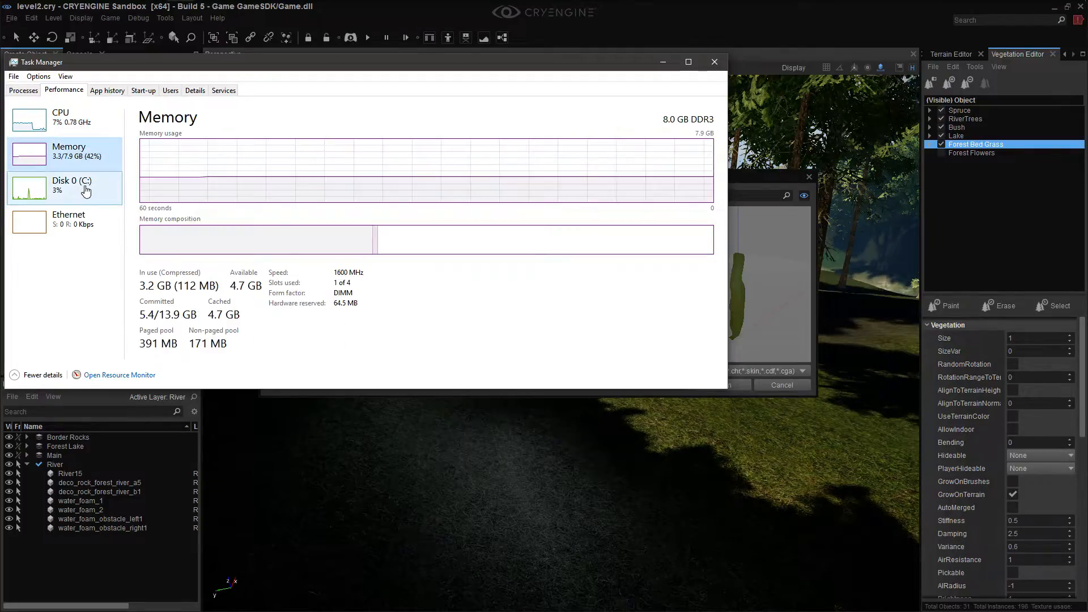
left_click(84, 187)
left_click(80, 220)
left_click(82, 189)
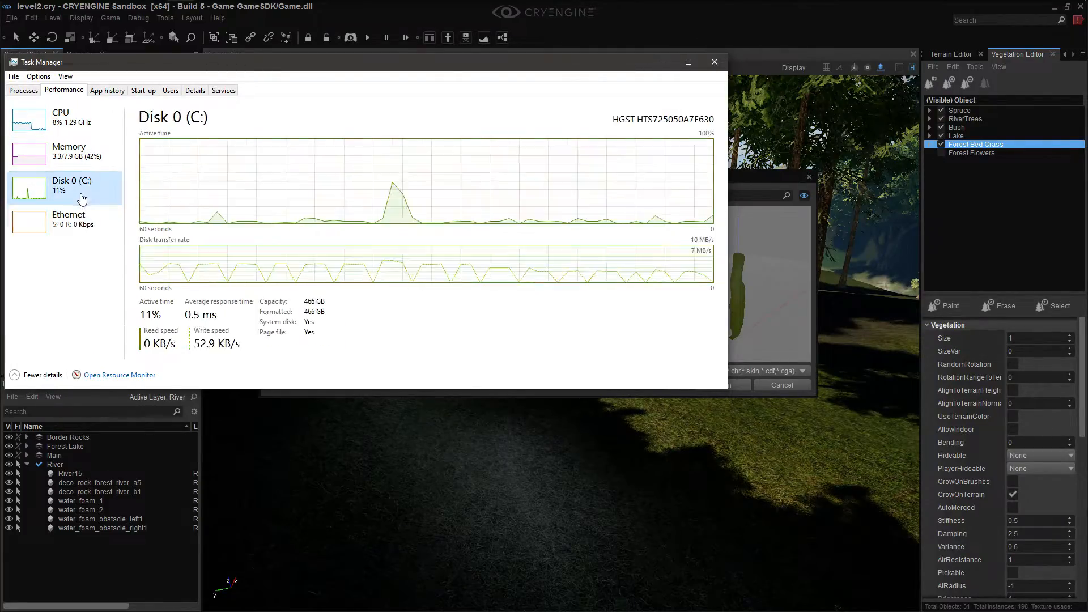
left_click(82, 161)
left_click(73, 123)
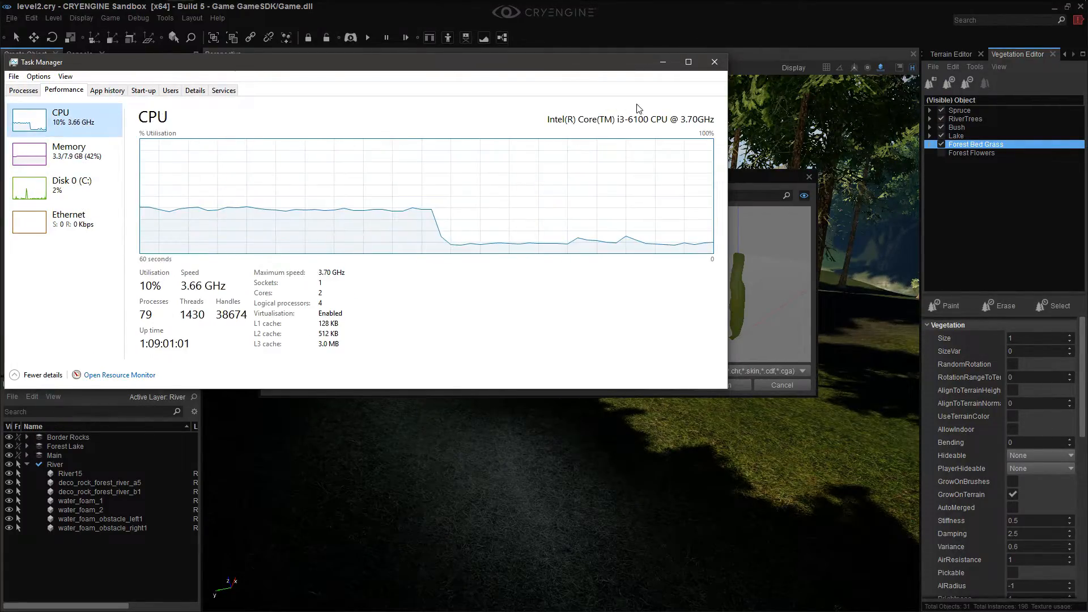
left_click(663, 62)
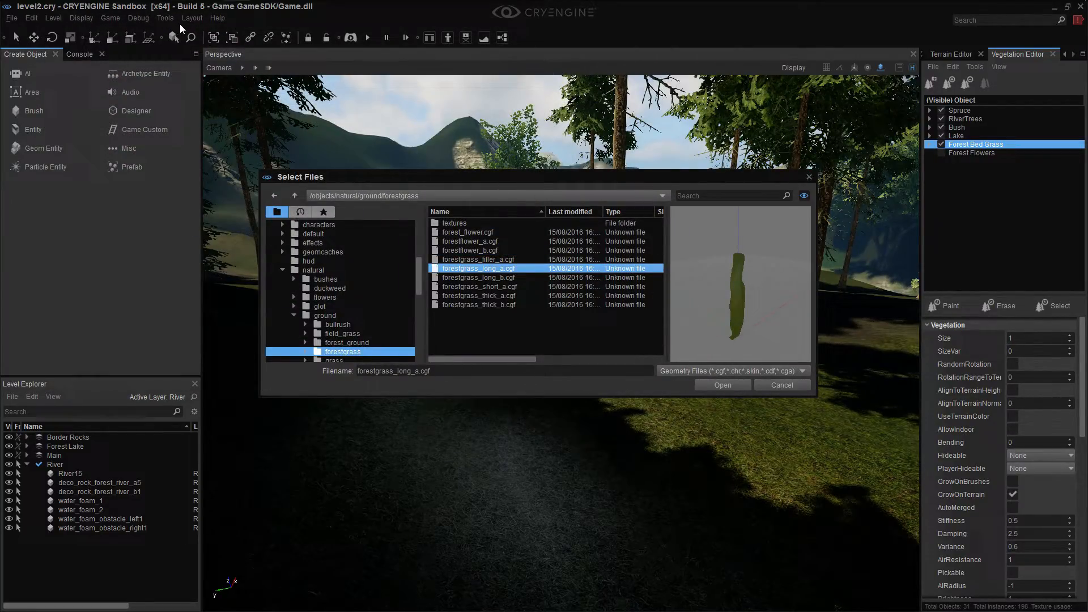
Bring Task Manager back, list the running processes and end the Sandbox process
mouse_move(198, 12)
left_click(182, 11)
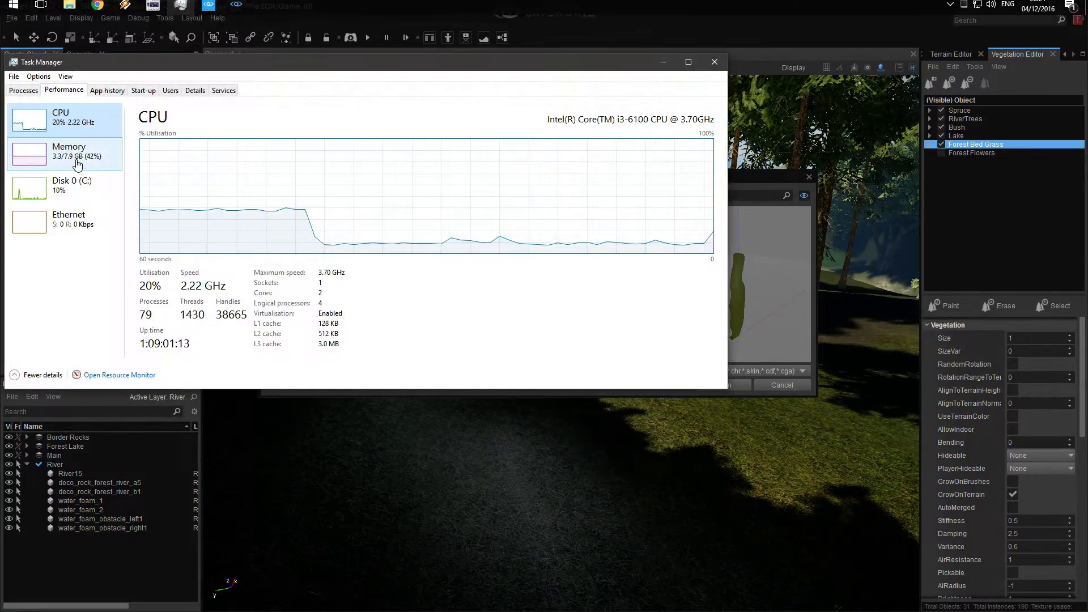
left_click(18, 89)
right_click(59, 187)
left_click(88, 205)
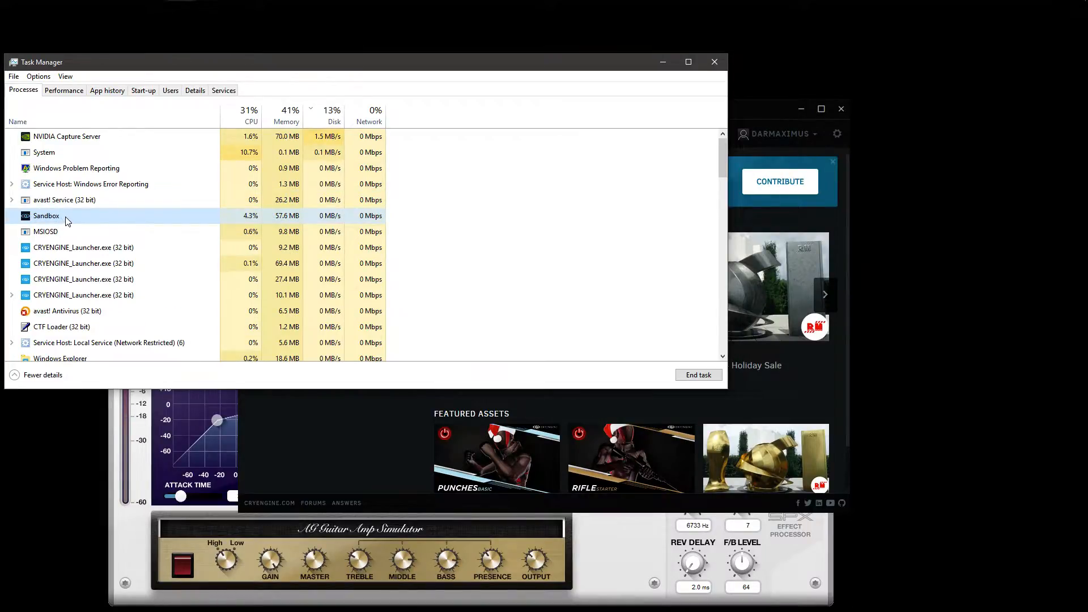
left_click(65, 264)
right_click(64, 264)
left_click(86, 275)
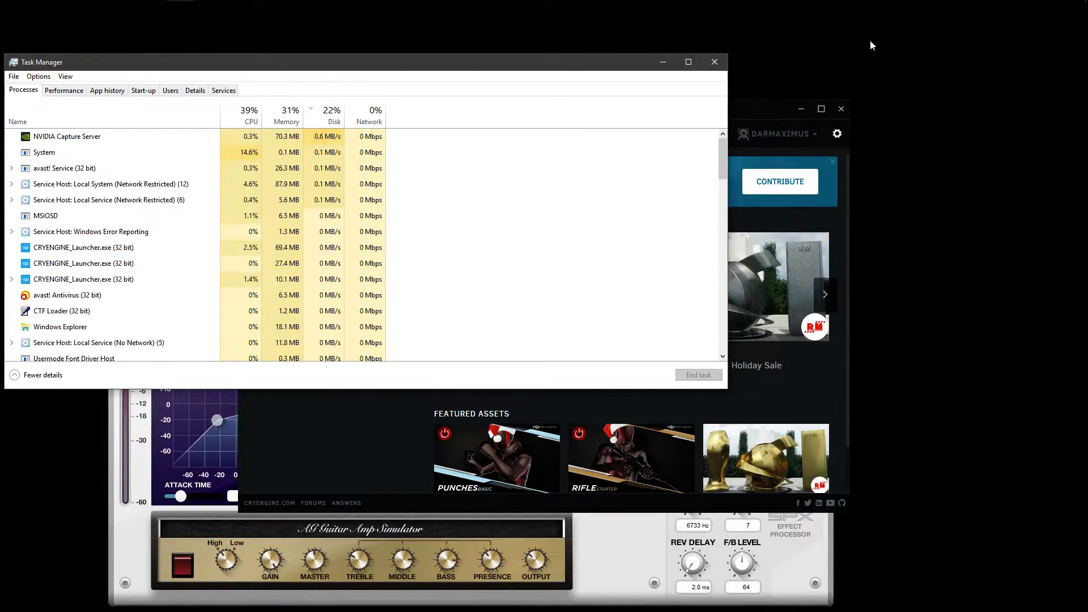
Quit the CRYENGINE Launcher that is still running in the background
left_click(950, 12)
right_click(960, 63)
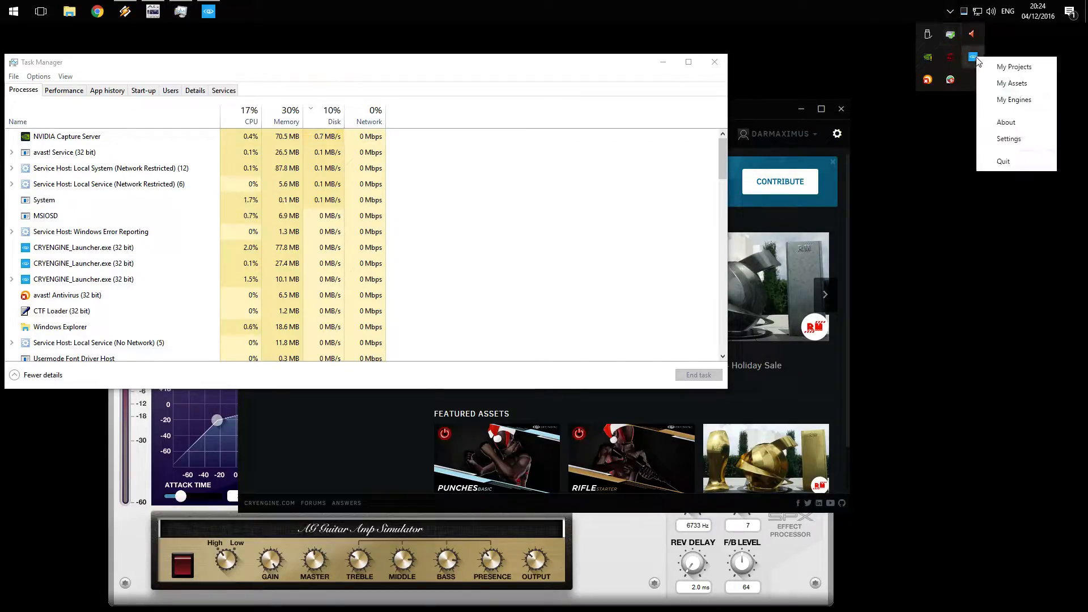
left_click(995, 162)
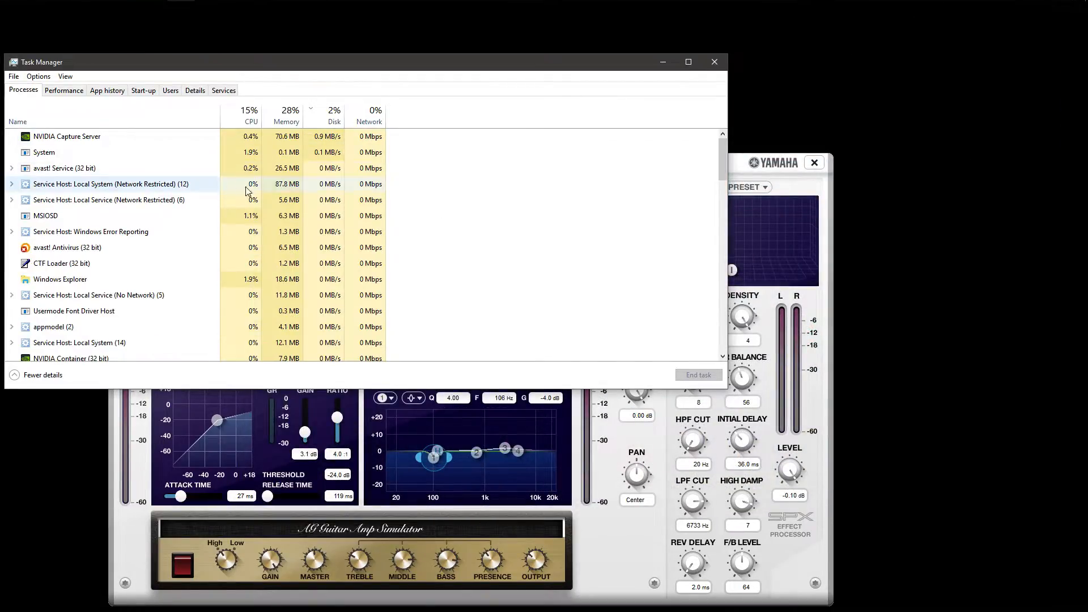
Restart the CRYENGINE Launcher, minimize Task Manager and launch the editor for the CRYENGINE SDK project
left_click(855, 111)
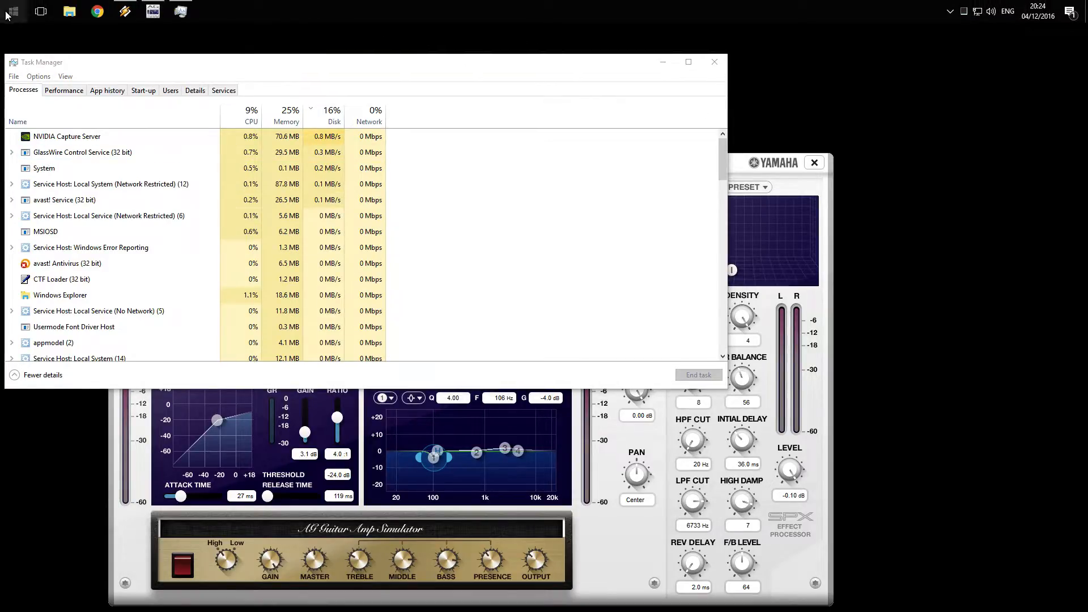
left_click(13, 11)
left_click(580, 525)
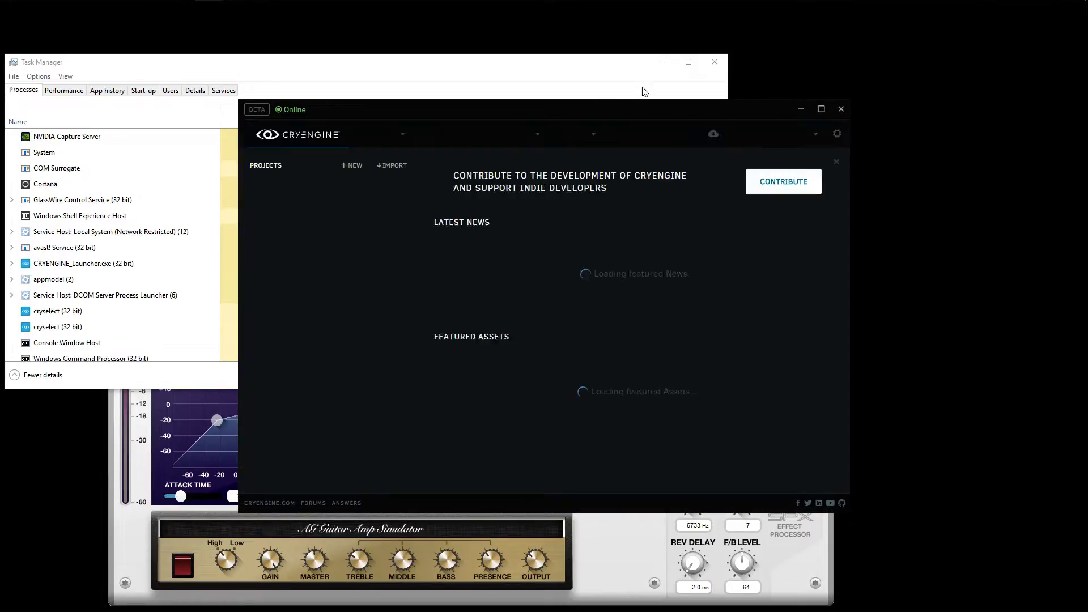
left_click(663, 63)
left_click(369, 202)
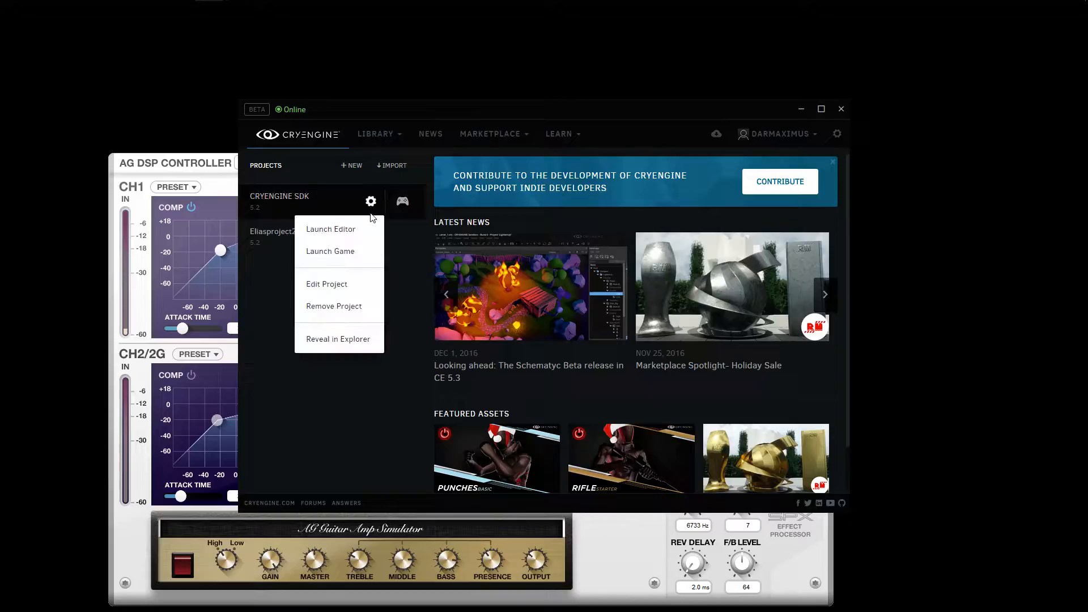
left_click(359, 229)
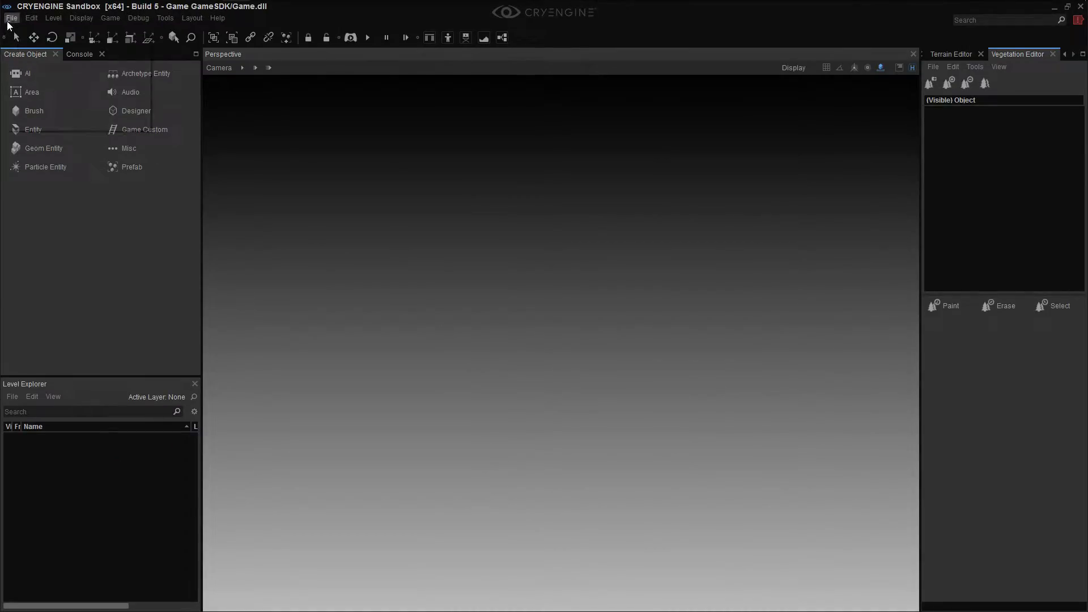
Open the existing level2 level in CRYENGINE Sandbox
left_click(10, 19)
left_click(23, 39)
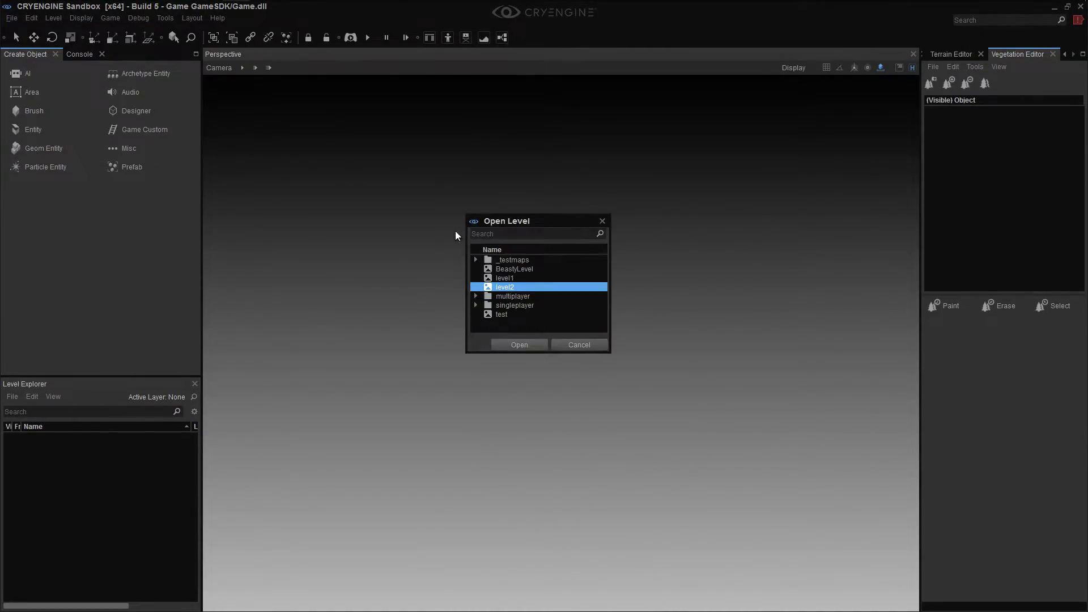
left_click(531, 348)
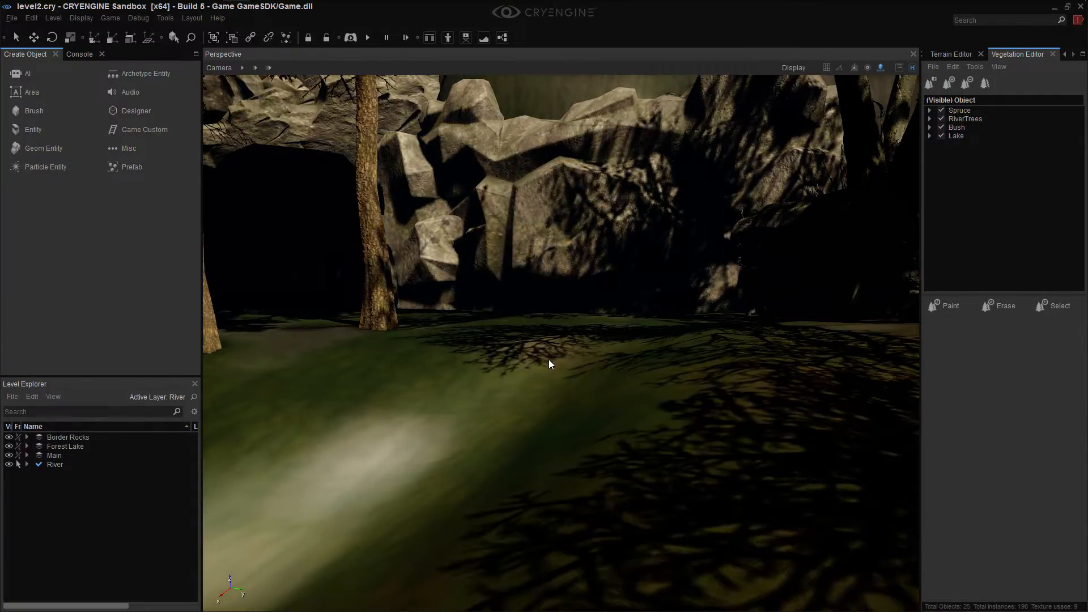
Enable voxel-based global illumination for the level with the console command e_svoTI_Apply 1
right_click_drag(589, 362, 325, 338)
key("w")
right_click_drag(1076, 391, 851, 392)
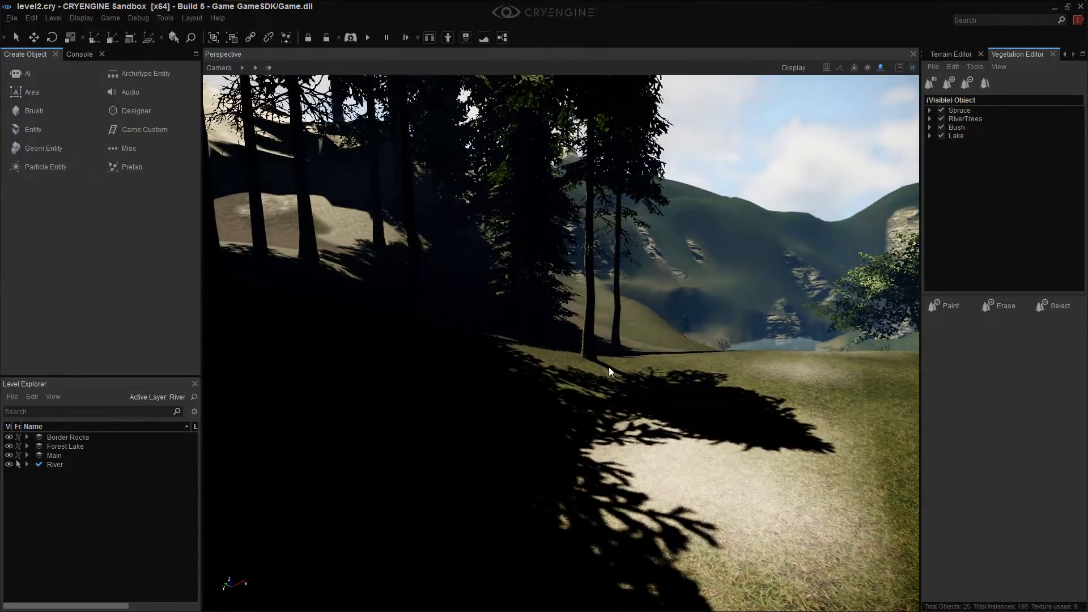
left_click(77, 54)
type("e")
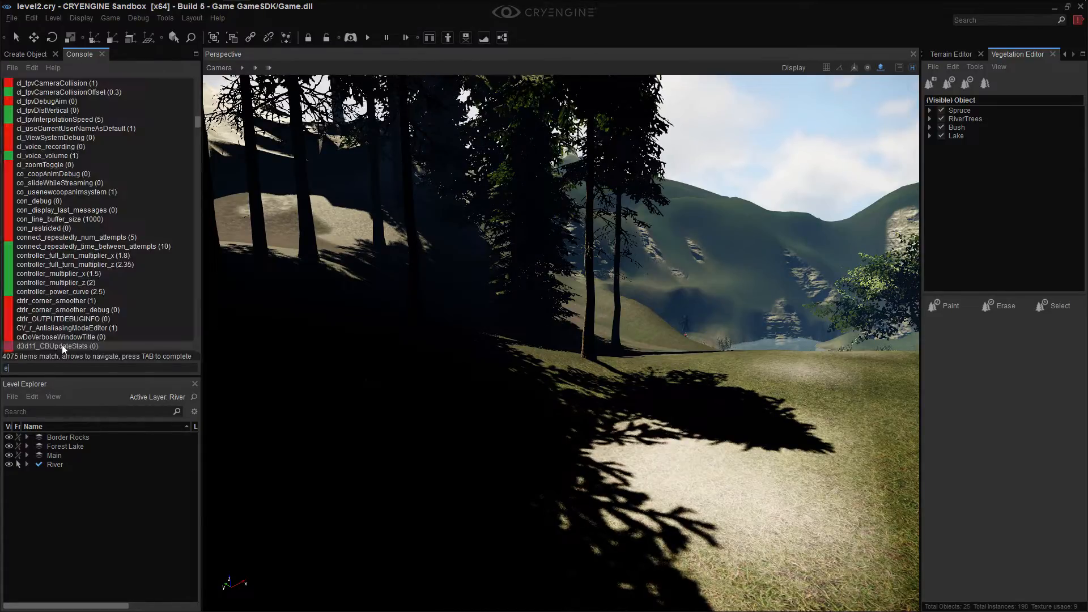
type("_svo")
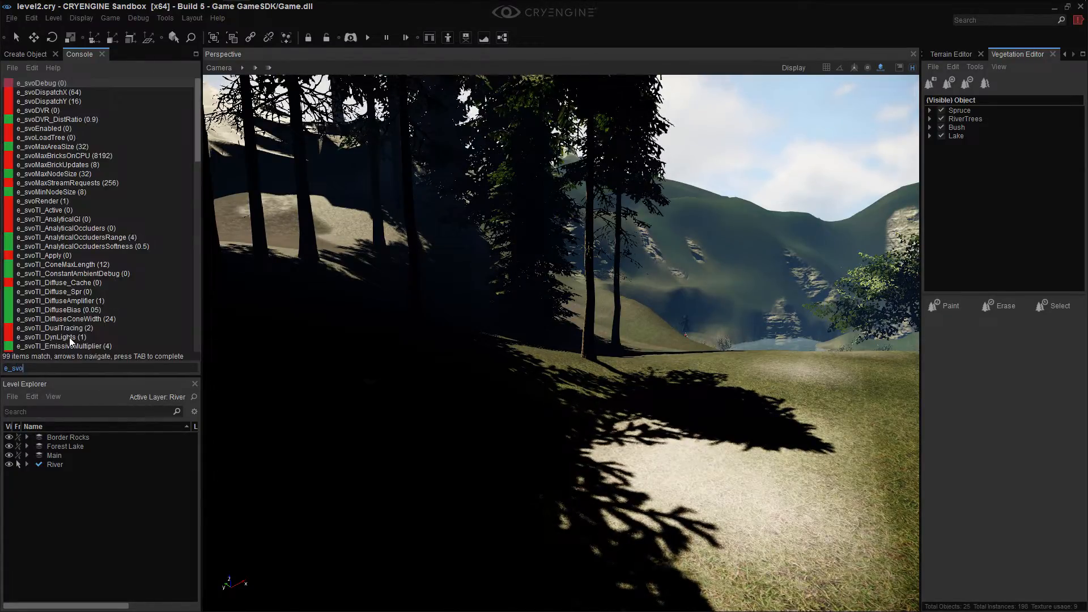
type("ti_ap")
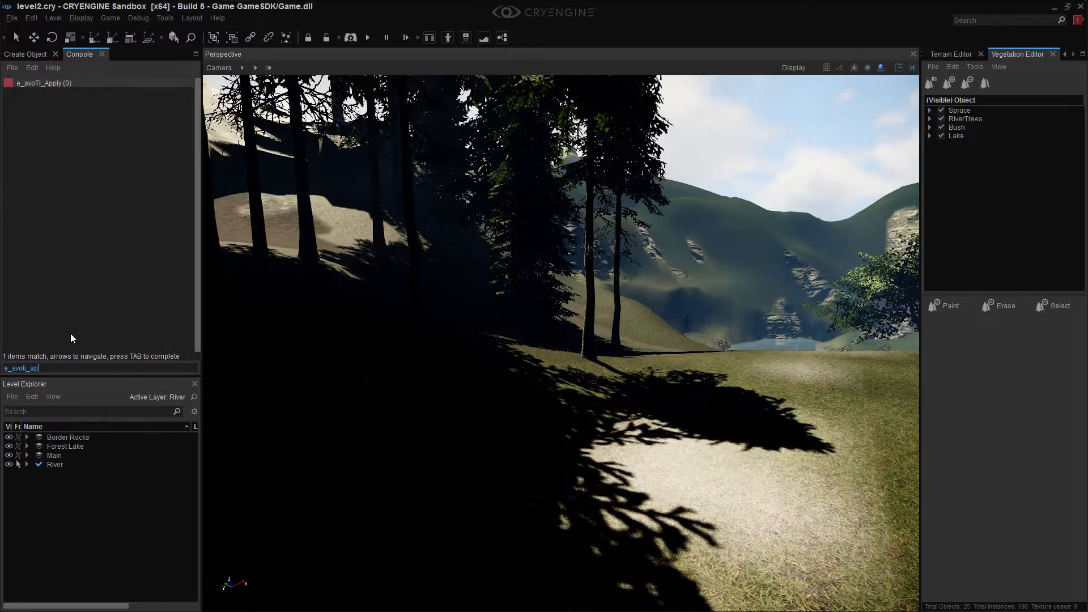
type("ply 1")
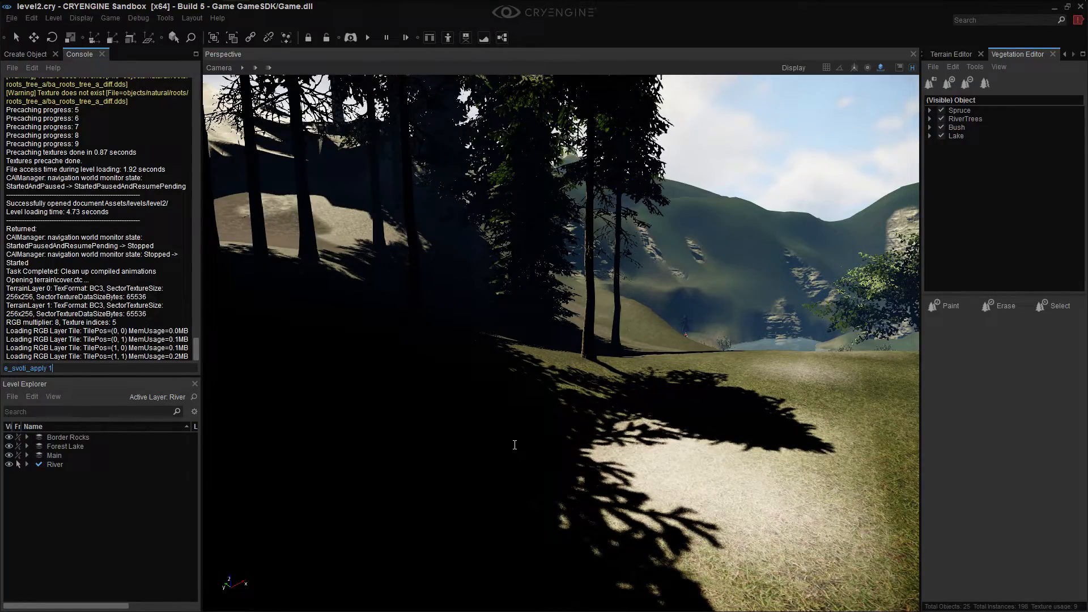
key("Return")
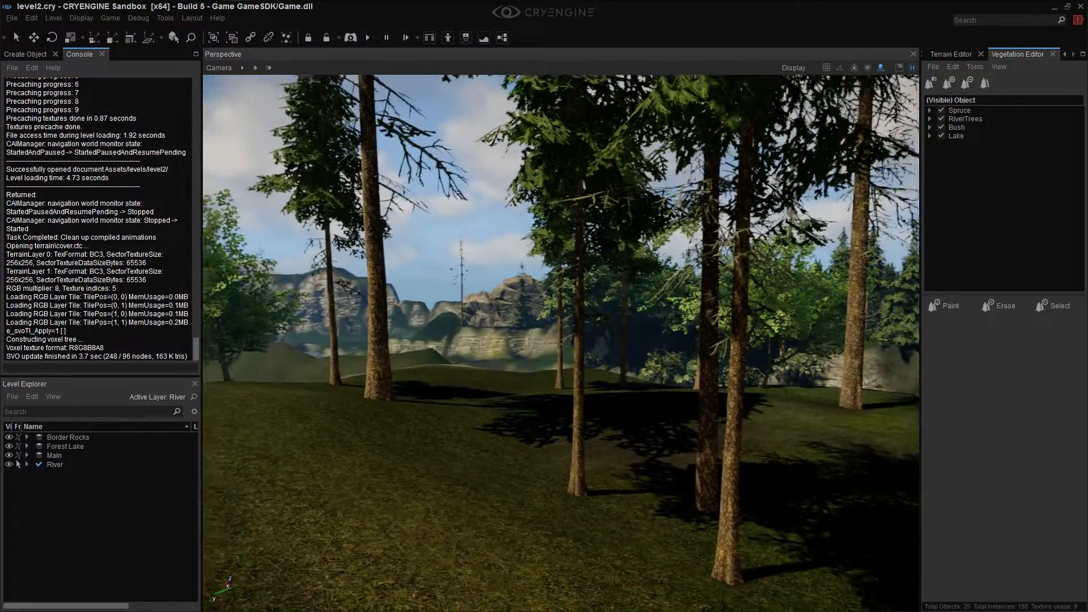
Fly through level2 to examine the lighting, trees and bare ground, and bring the object creation tools back
right_click_drag(561, 340, 445, 359)
key("w")
left_click_drag(445, 359, 436, 358)
key("w")
right_click_drag(445, 360, 478, 340)
right_click_drag(590, 432, 553, 440)
key("w")
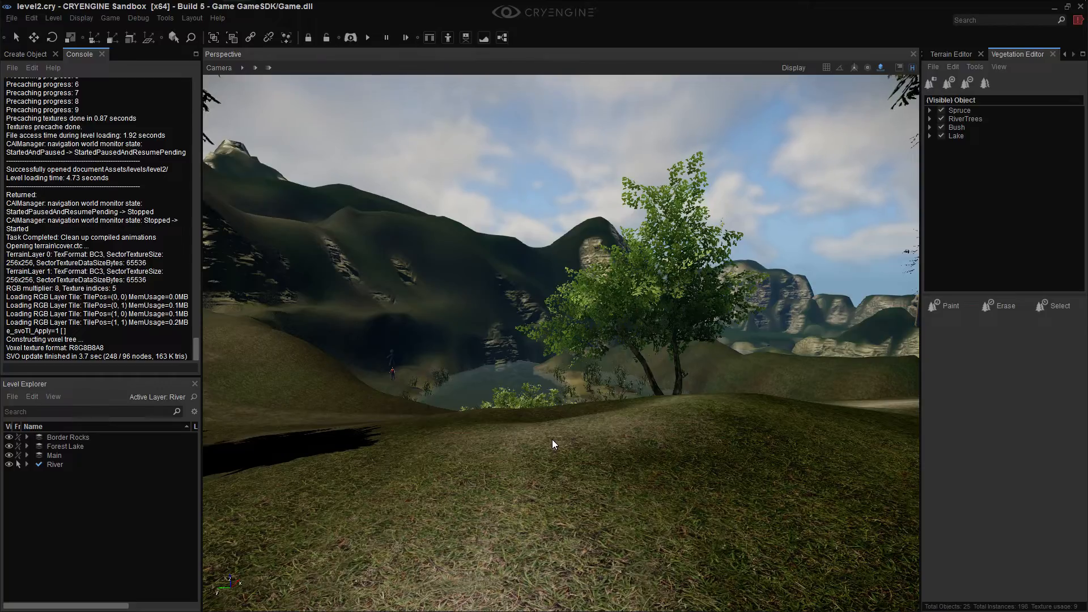
left_click(26, 54)
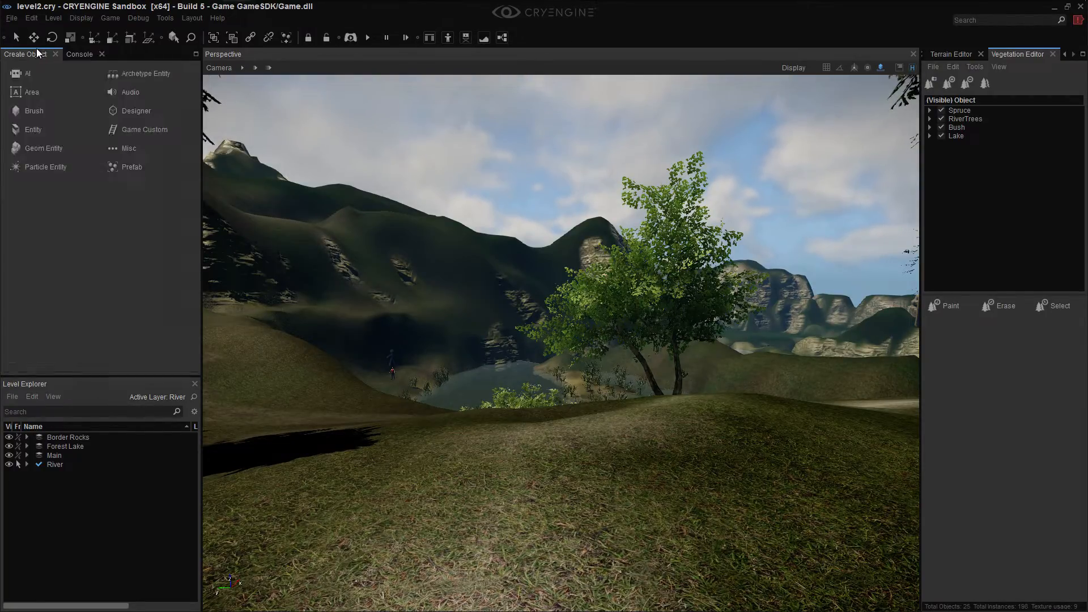
mouse_move(351, 328)
right_mouse_down()
mouse_move(352, 360)
mouse_move(600, 344)
mouse_move(703, 358)
mouse_move(688, 331)
mouse_move(363, 352)
mouse_move(336, 340)
right_mouse_up()
key("w")
key("w")
right_click_drag(491, 482, 495, 464)
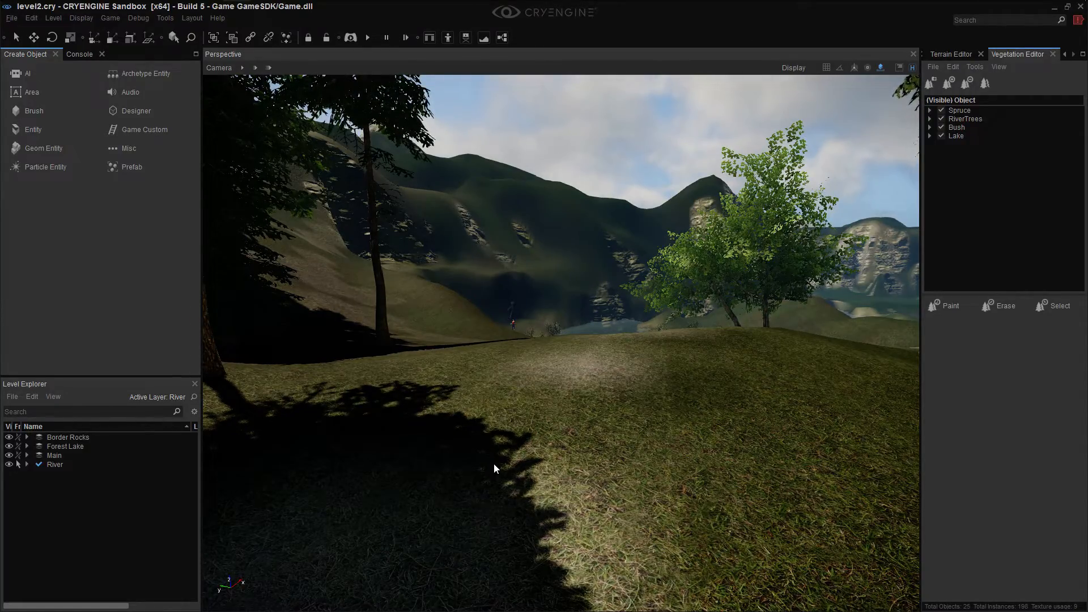
right_click_drag(491, 454, 505, 432)
key("w")
left_click(81, 18)
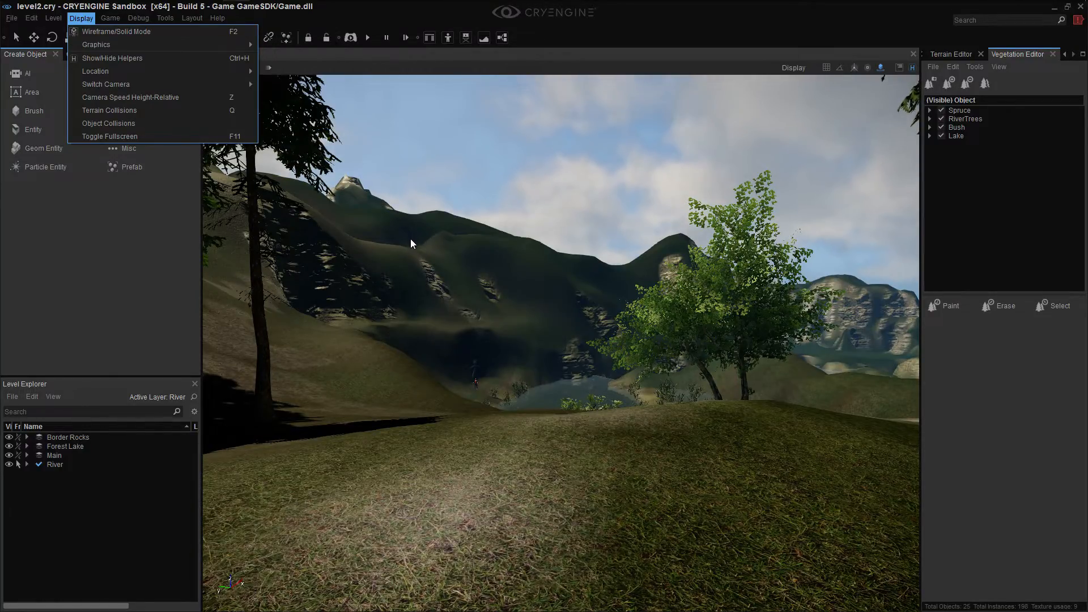
right_click_drag(553, 437, 521, 482)
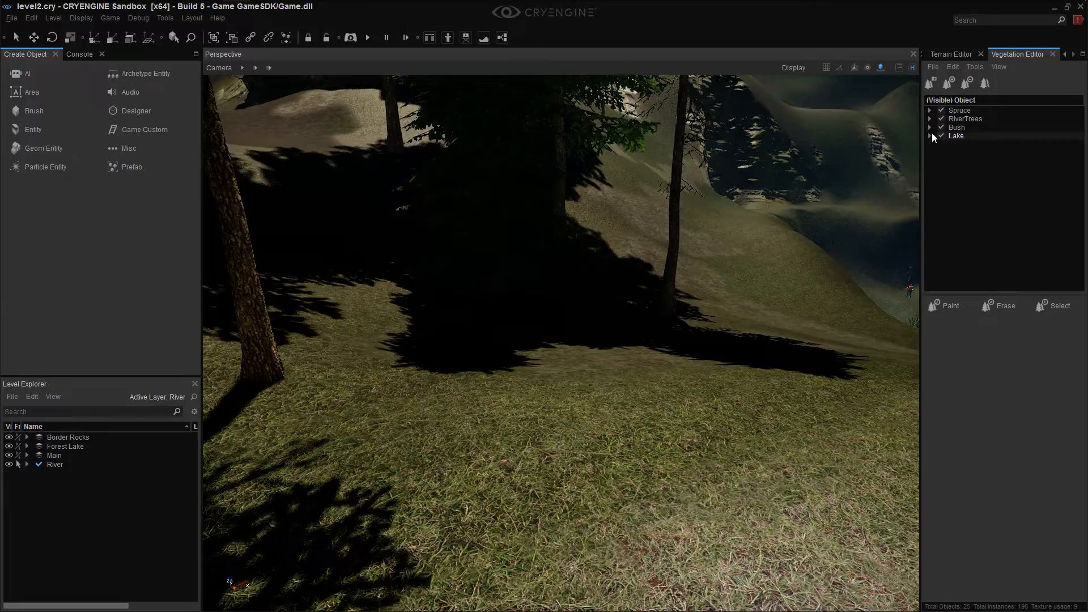
Add a new vegetation group named Forest Bed Grass
right_click(950, 153)
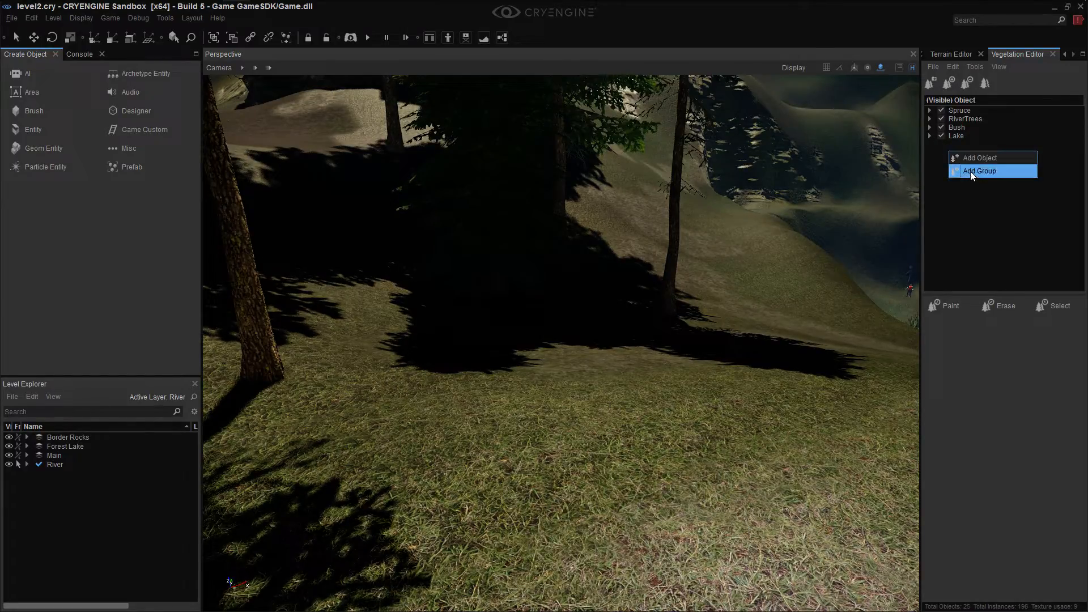
left_click(971, 170)
double_click(963, 145)
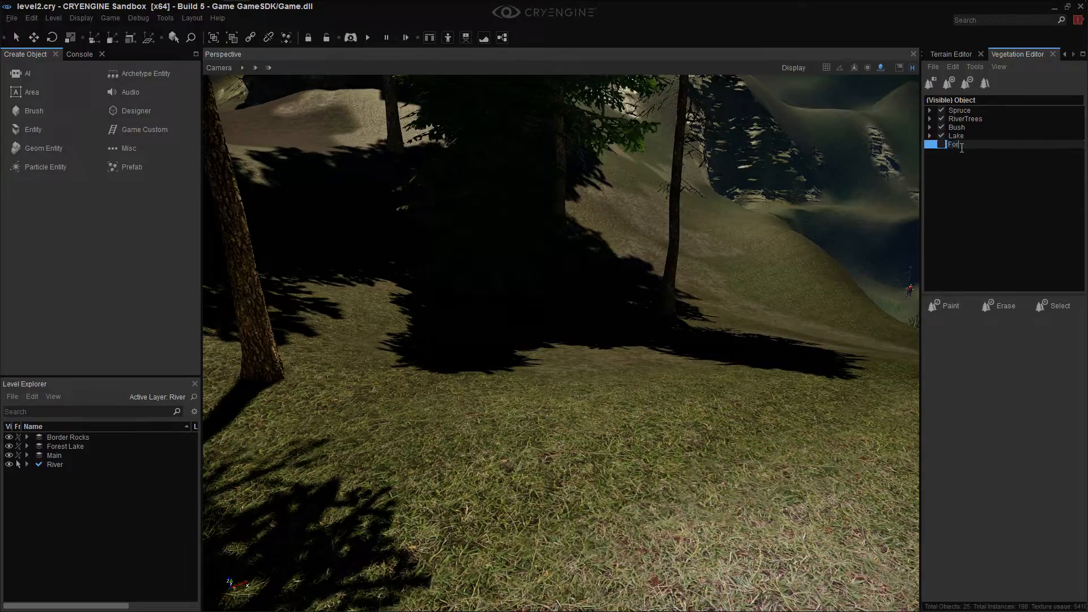
type("Forest Bed Grass")
key("Return")
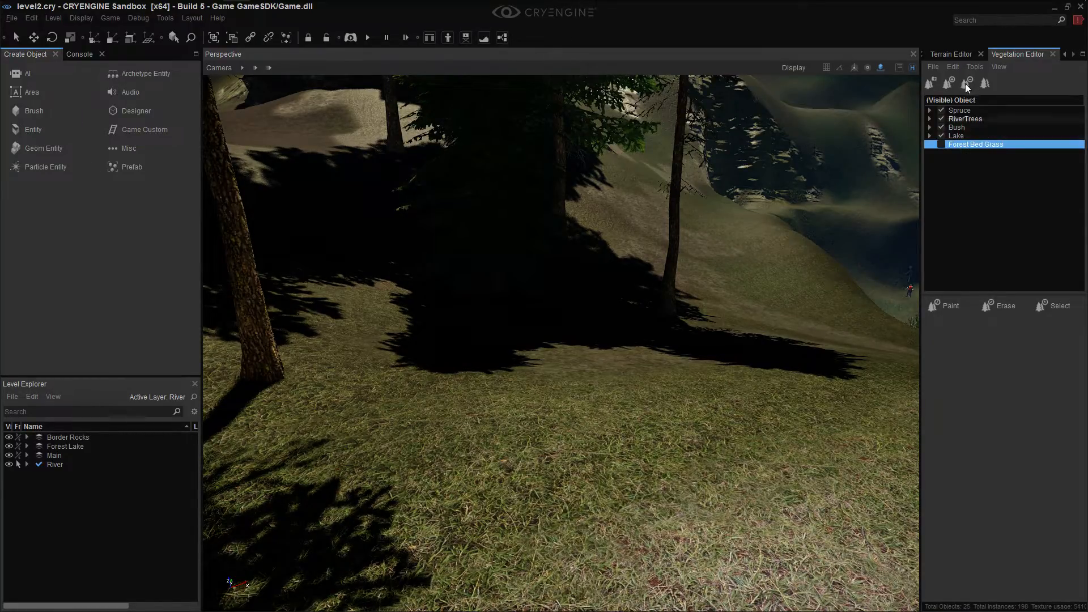
Add the six models from forestflower_a.cgf through forestgrass_short_a.cgf in objects/natural/ground/forestgrass to the Forest Bed Grass group
left_click(950, 83)
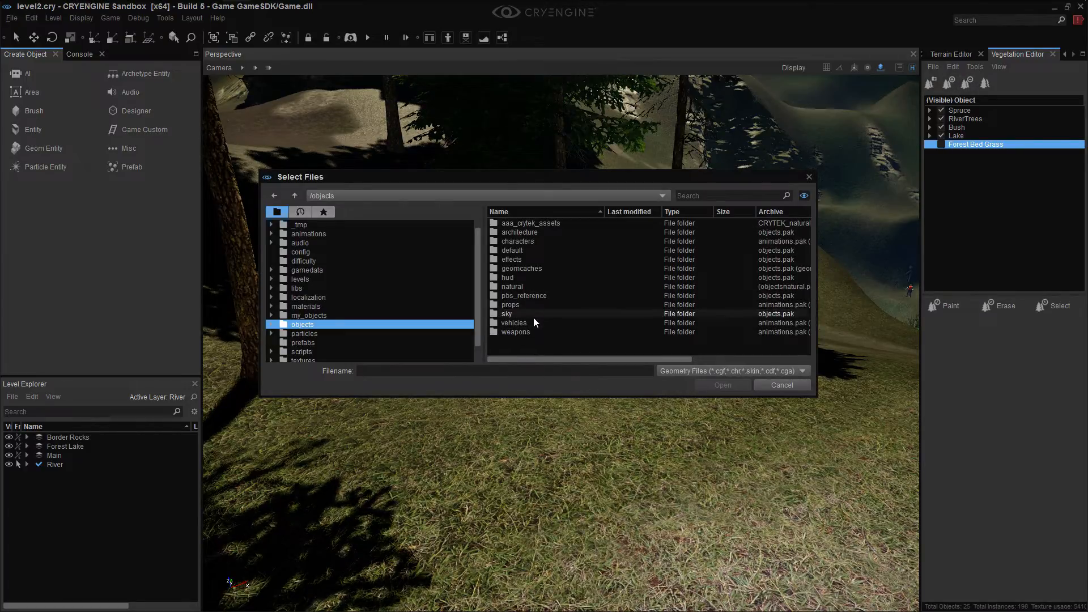
double_click(527, 287)
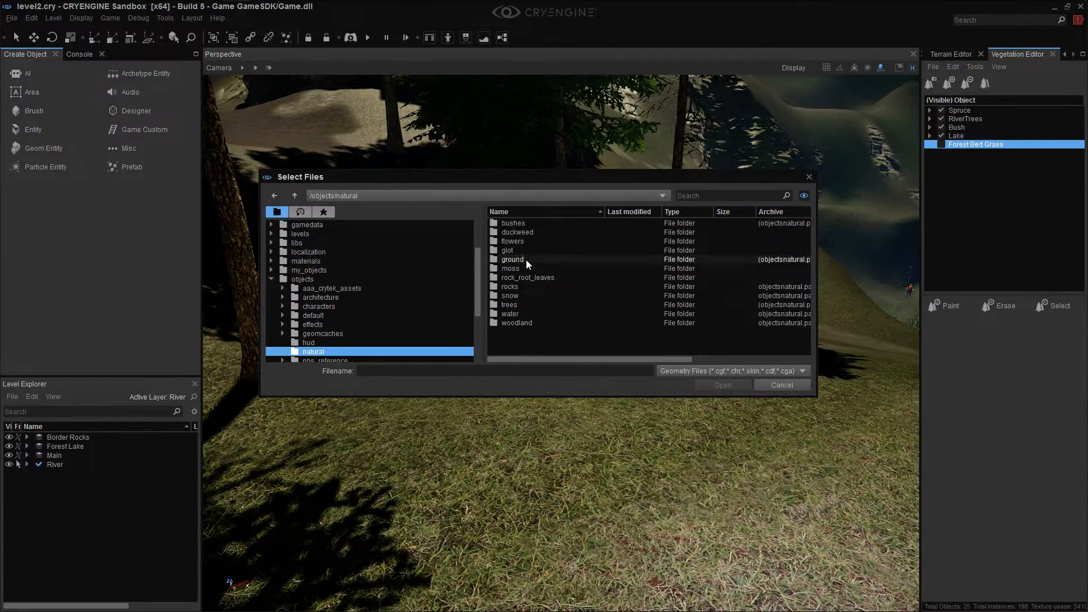
double_click(526, 259)
double_click(531, 247)
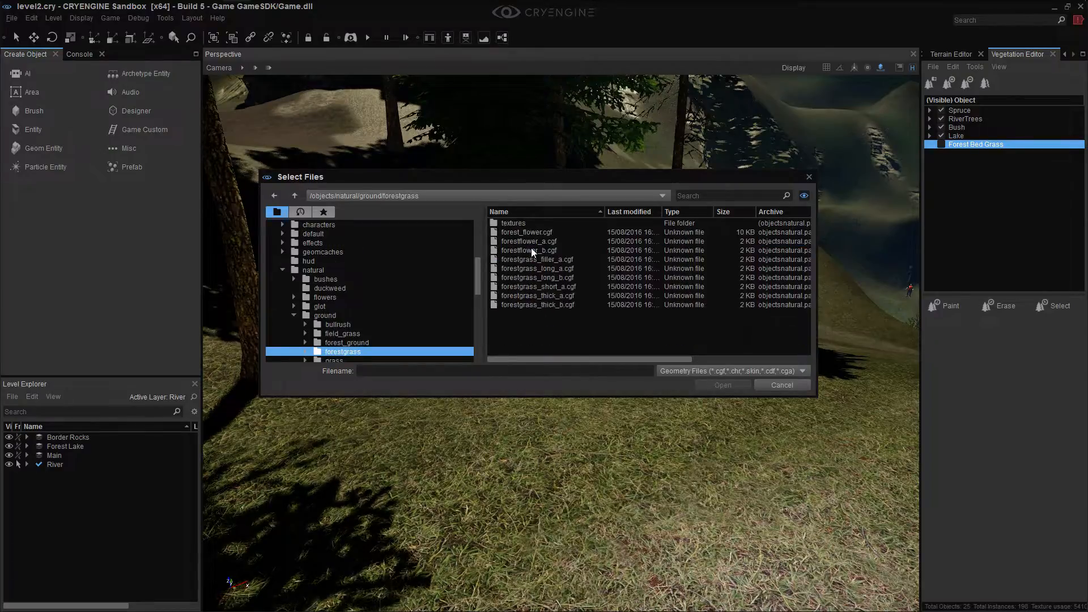
left_click(533, 251)
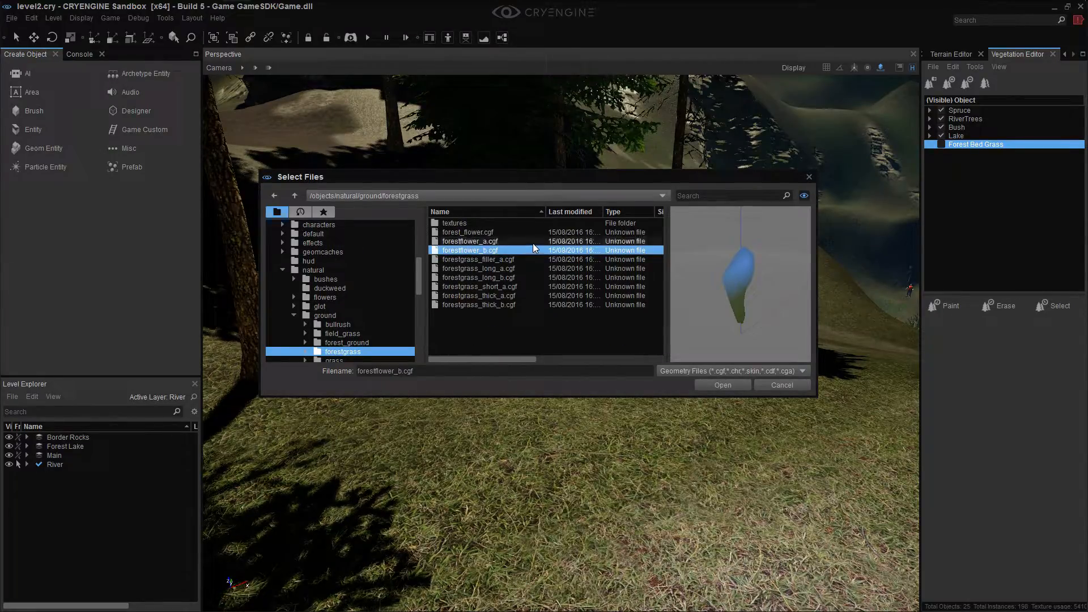
left_click(481, 241)
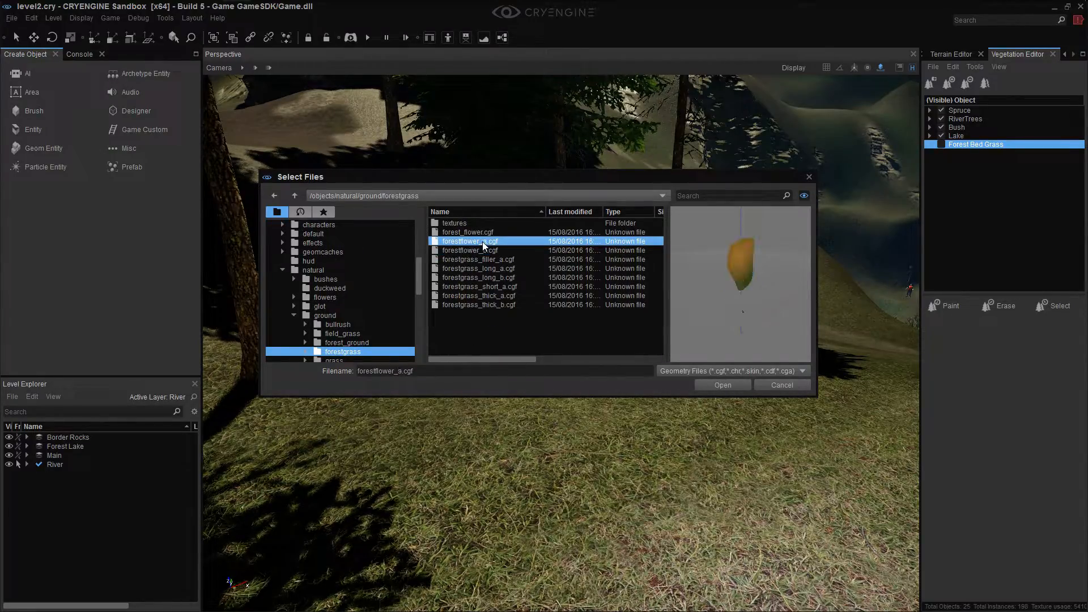
left_click(490, 285, "shift")
left_click(731, 385)
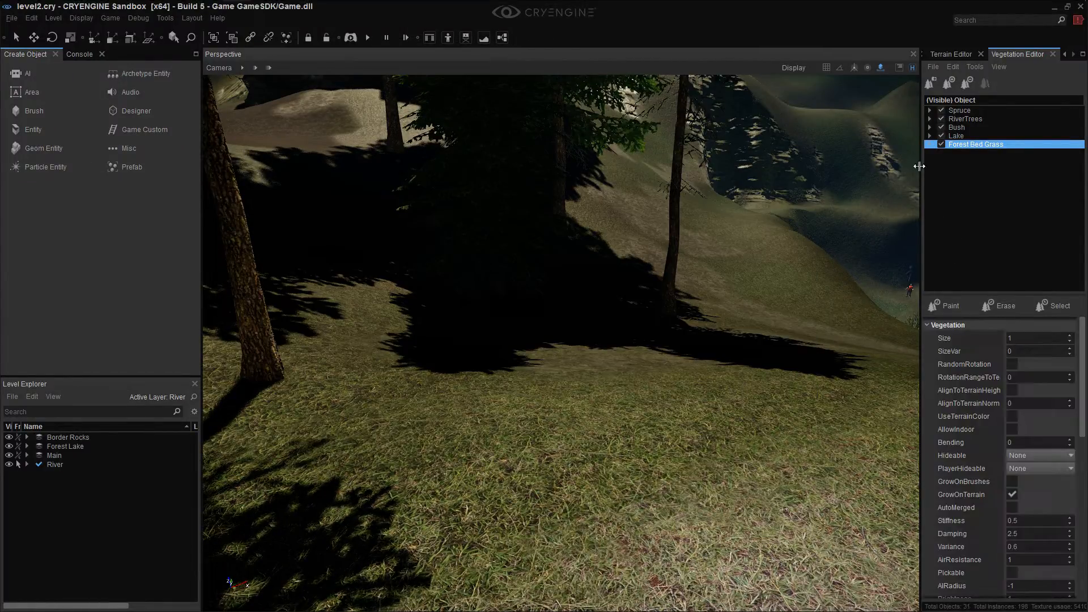
Expand the Forest Bed Grass group, go through its flower and grass objects and select the whole group
left_click(930, 144)
left_click(969, 162)
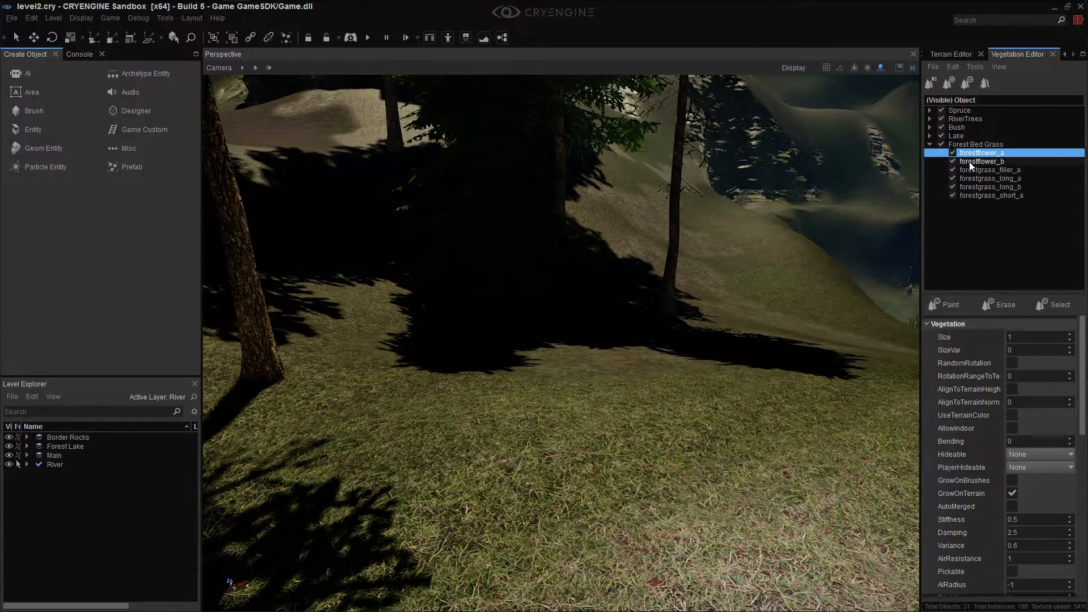
left_click(974, 169)
left_click(972, 162)
left_click(972, 153)
left_click(974, 170)
left_click(972, 162, "ctrl")
left_click(975, 179, "ctrl")
left_click(972, 195, "shift")
left_click(970, 153, "ctrl")
left_click(970, 153)
left_click(970, 144)
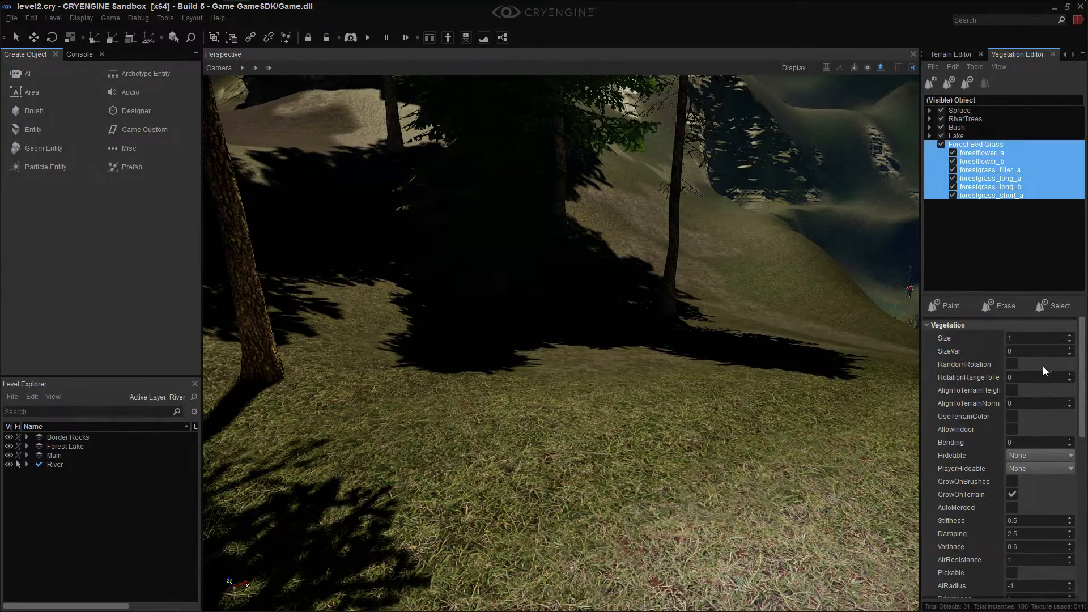
Widen the vegetation properties to show full layer names and enable the forest_terrain terrain layer for the Forest Bed Grass group
scroll(1080, 362, "down", 3)
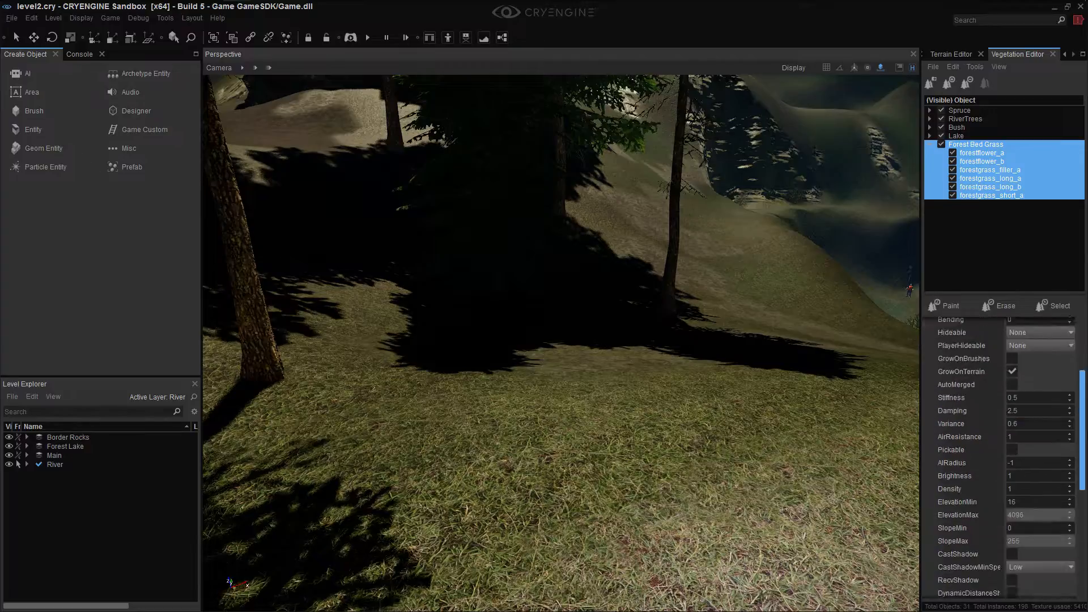
scroll(1084, 380, "up", 3)
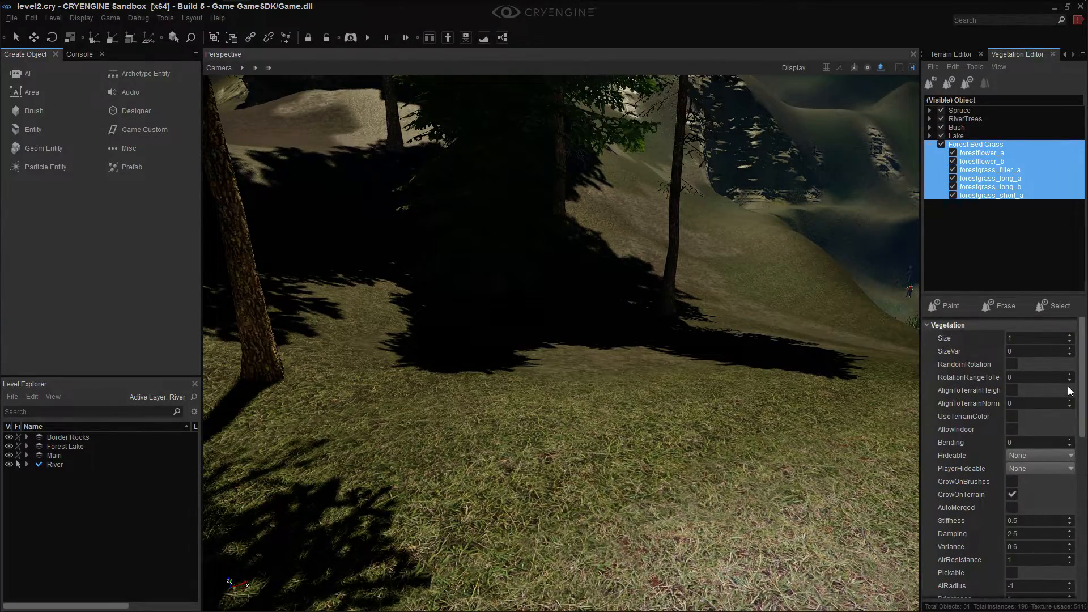
left_click_drag(1084, 379, 1083, 506)
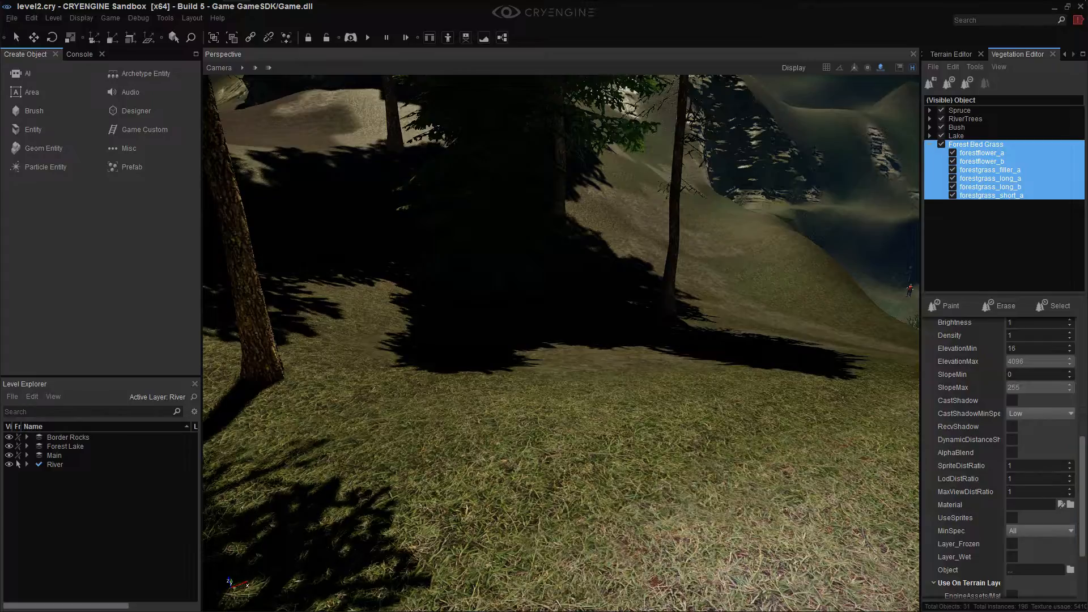
right_click_drag(849, 458, 849, 460)
left_click_drag(1083, 483, 1084, 525)
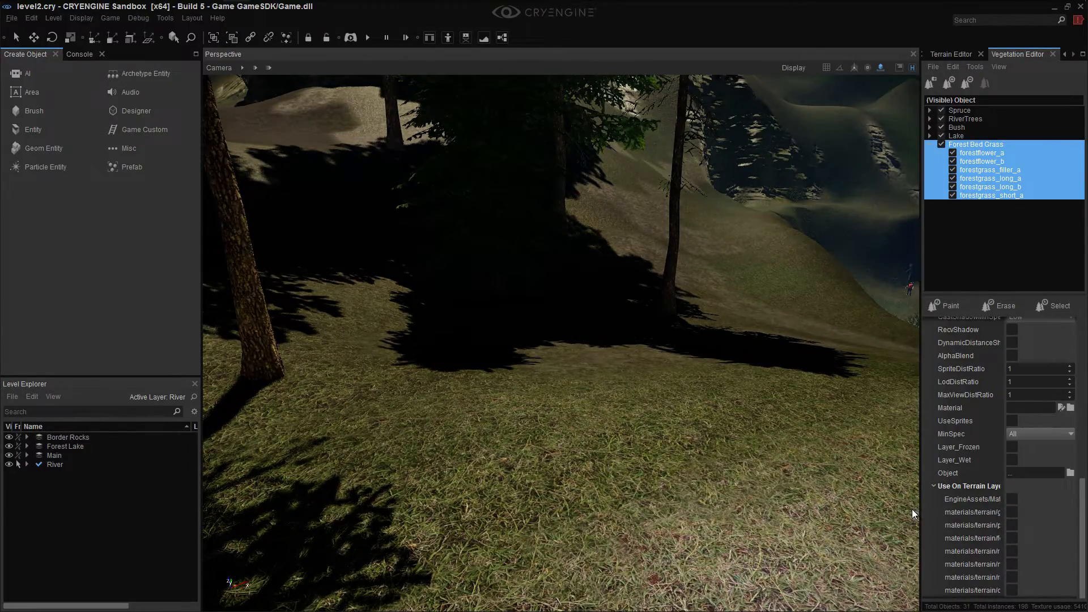
left_click_drag(919, 508, 901, 499)
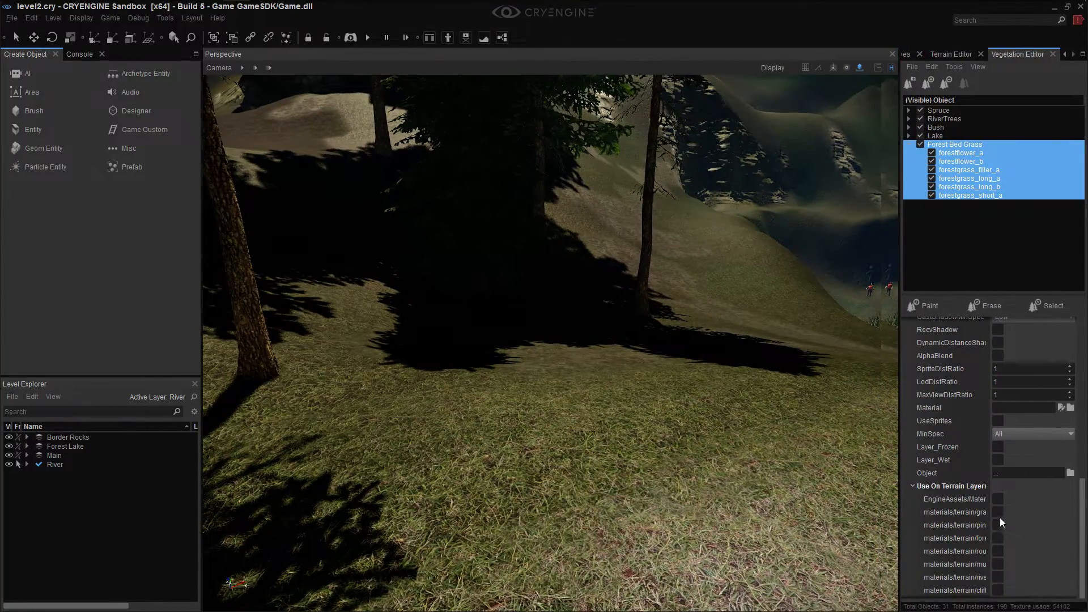
left_click_drag(988, 517, 1026, 517)
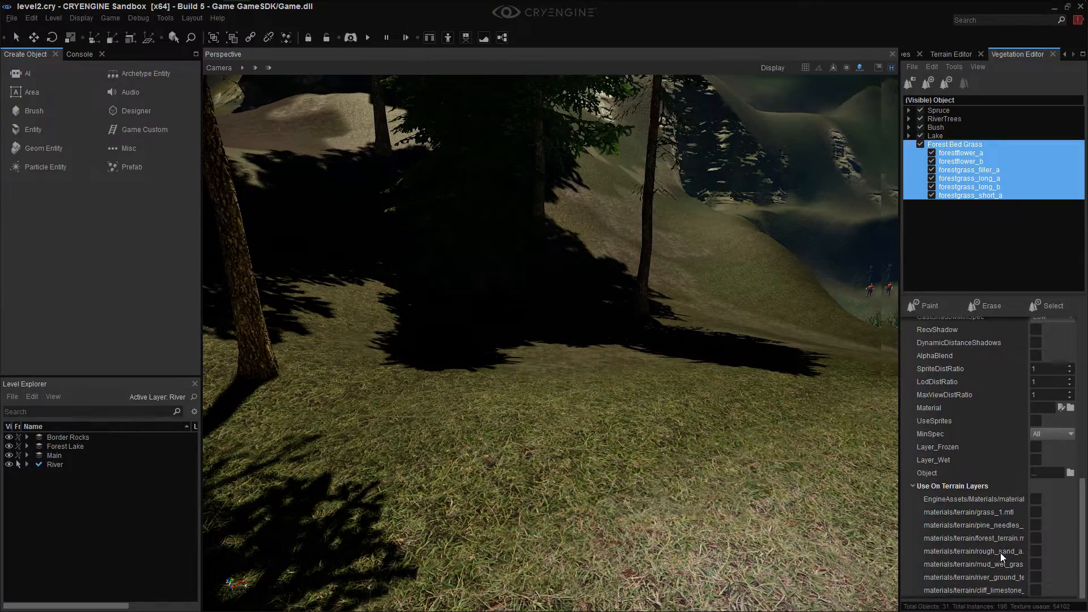
left_click(1035, 539)
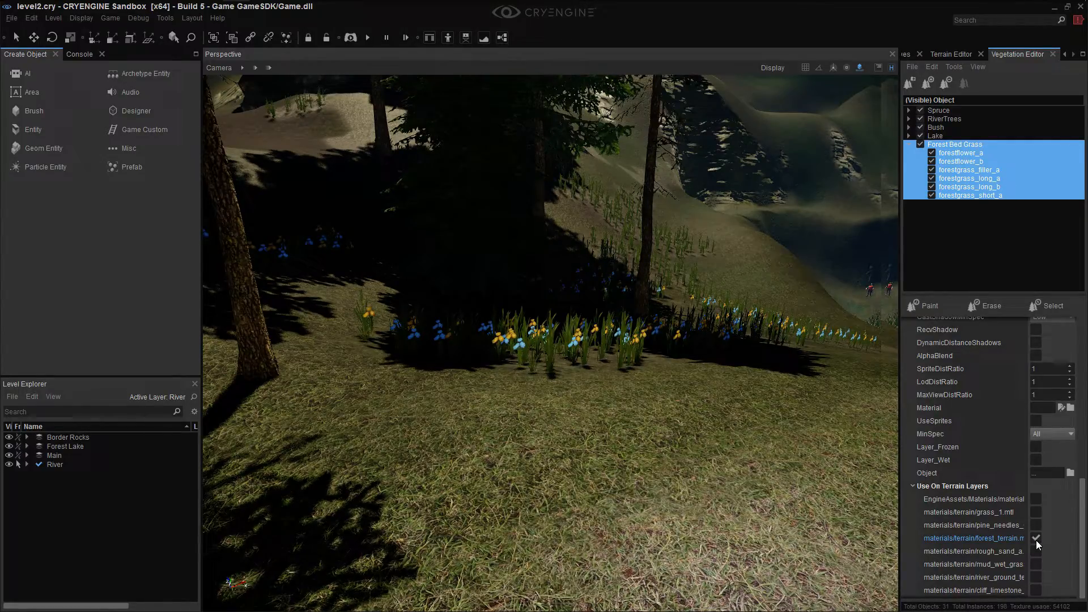
Inspect the flowers grown on the terrain and disable the forest_terrain layer for the Forest Bed Grass group
right_click_drag(746, 484, 784, 447)
key("w")
key("w")
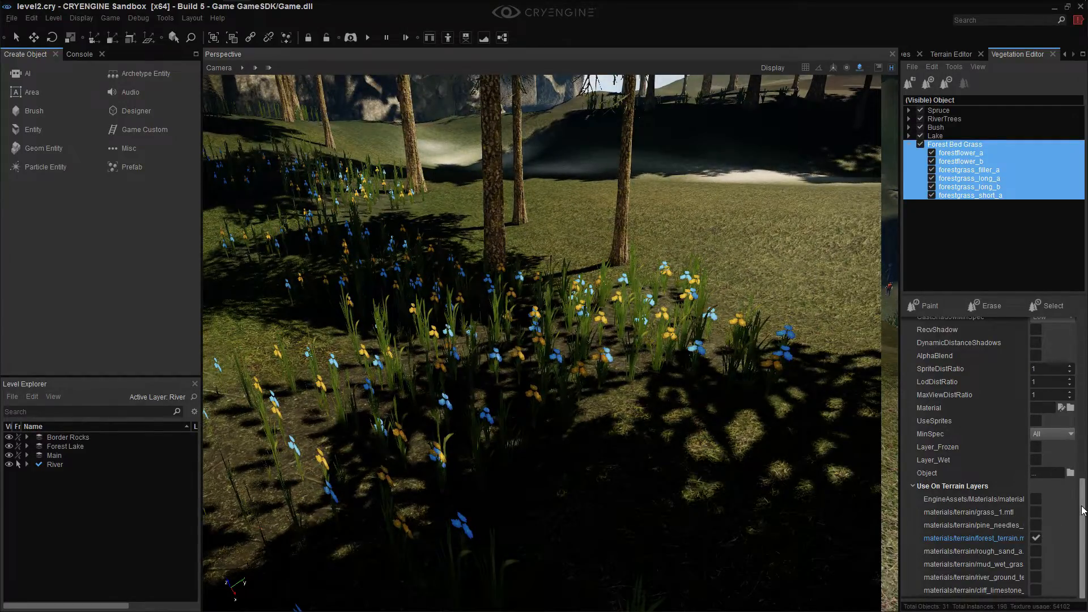
left_click_drag(1084, 511, 1087, 479)
scroll(1057, 526, "down", 2)
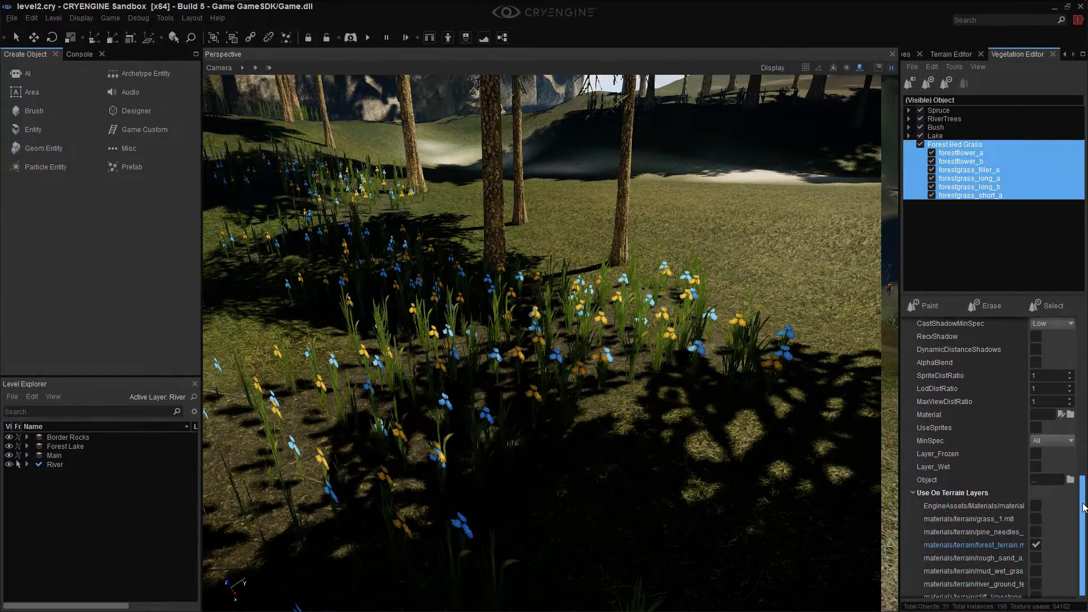
left_click(1036, 537)
left_click(1036, 537)
Try growing the Forest Bed Grass group on the pine_needles and grass_1 terrain layers, and disable both layers again
left_click(1037, 524)
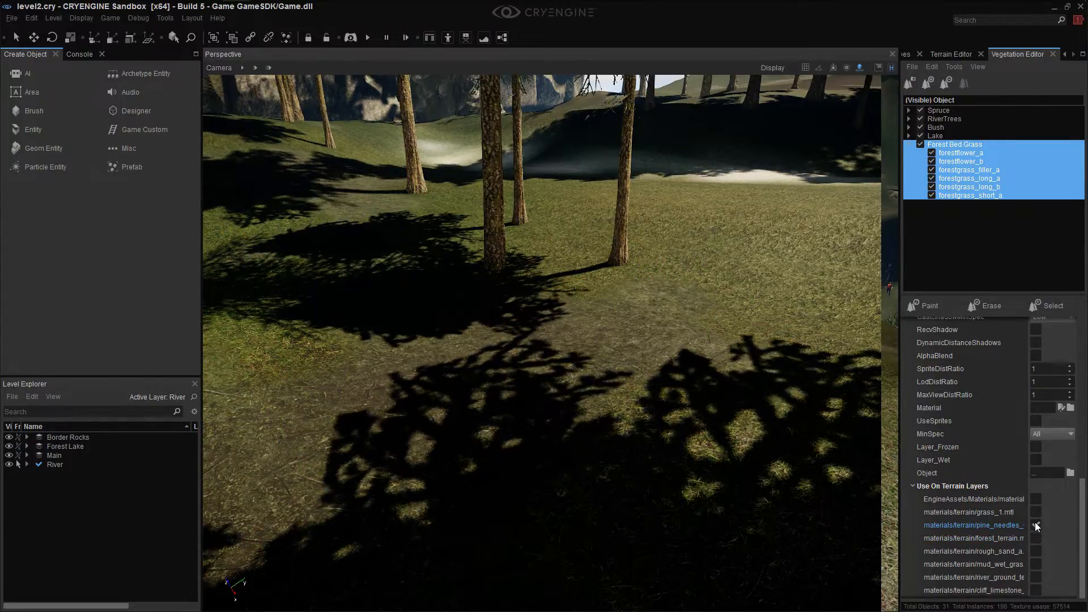
left_click(1037, 525)
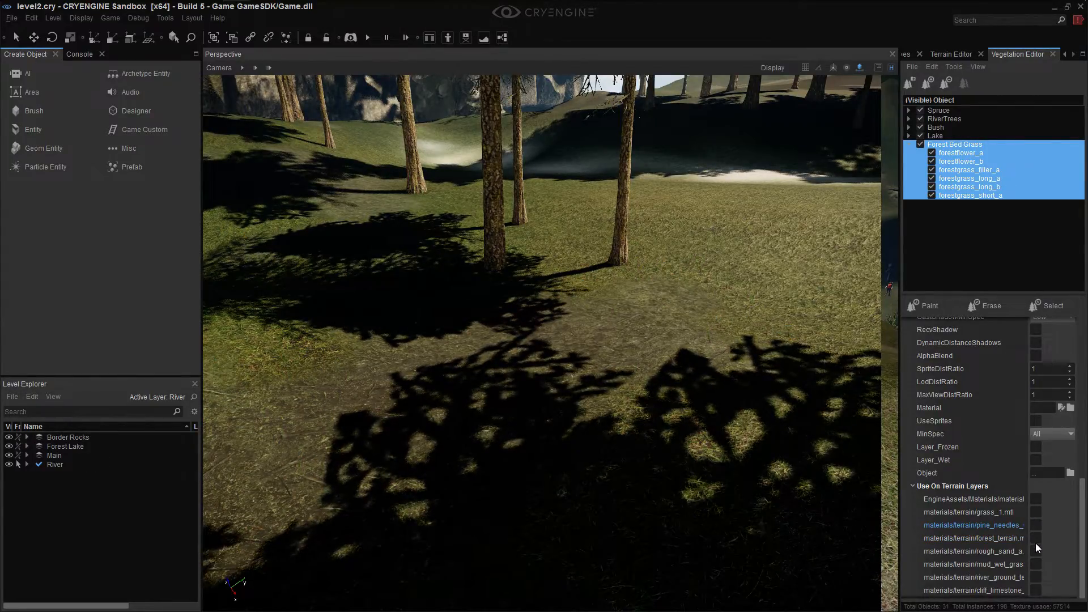
left_click(1036, 513)
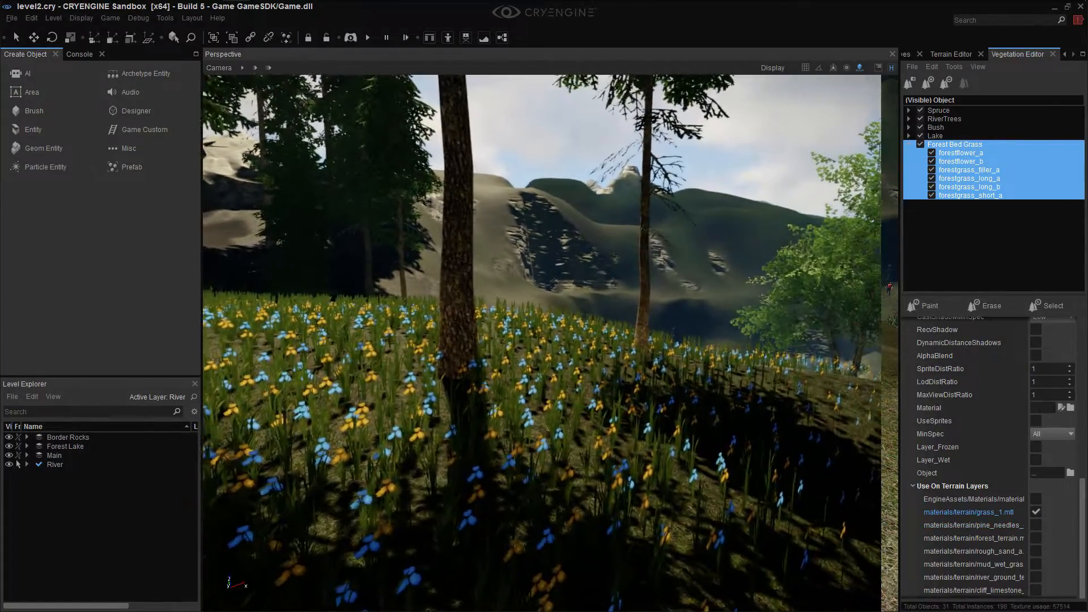
right_click_drag(542, 343, 863, 386)
key("d")
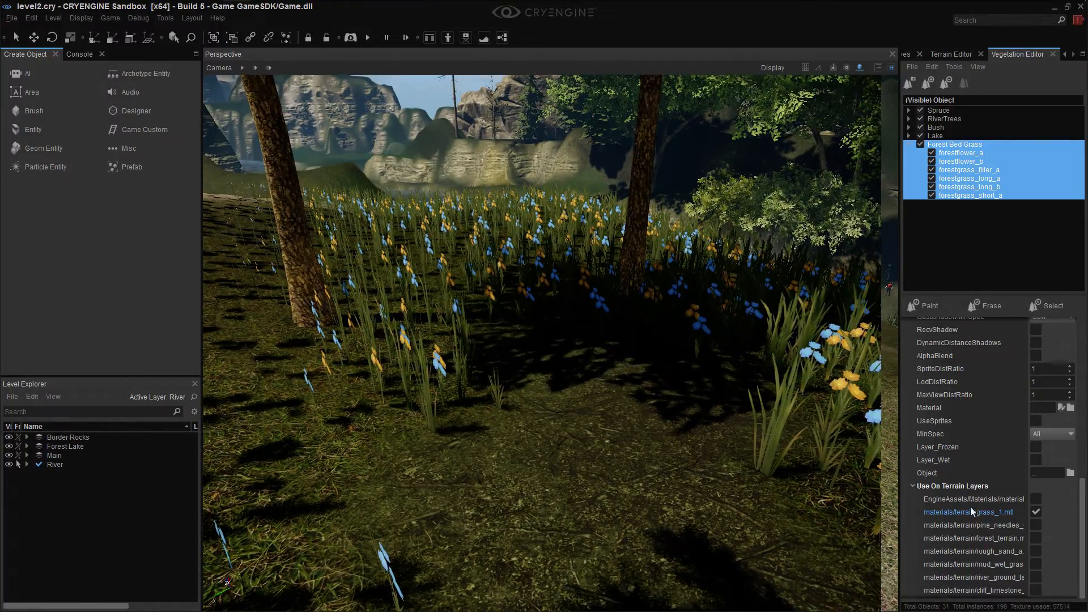
left_click(1034, 513)
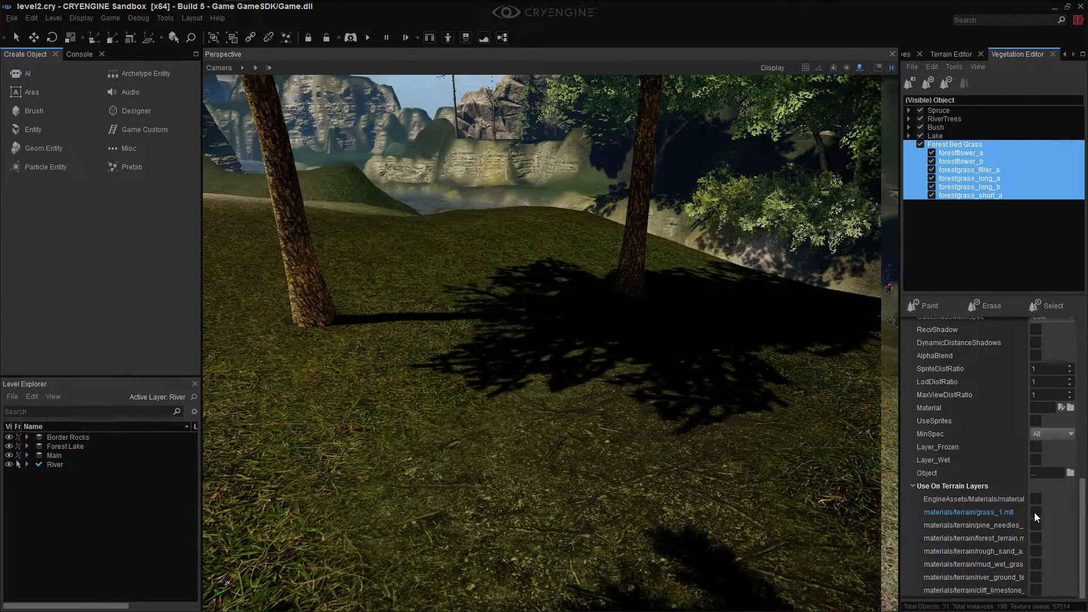
Remove forestflower_a and forestflower_b from the Forest Bed Grass group and select the whole group
left_click(960, 162)
left_click(958, 153, "ctrl")
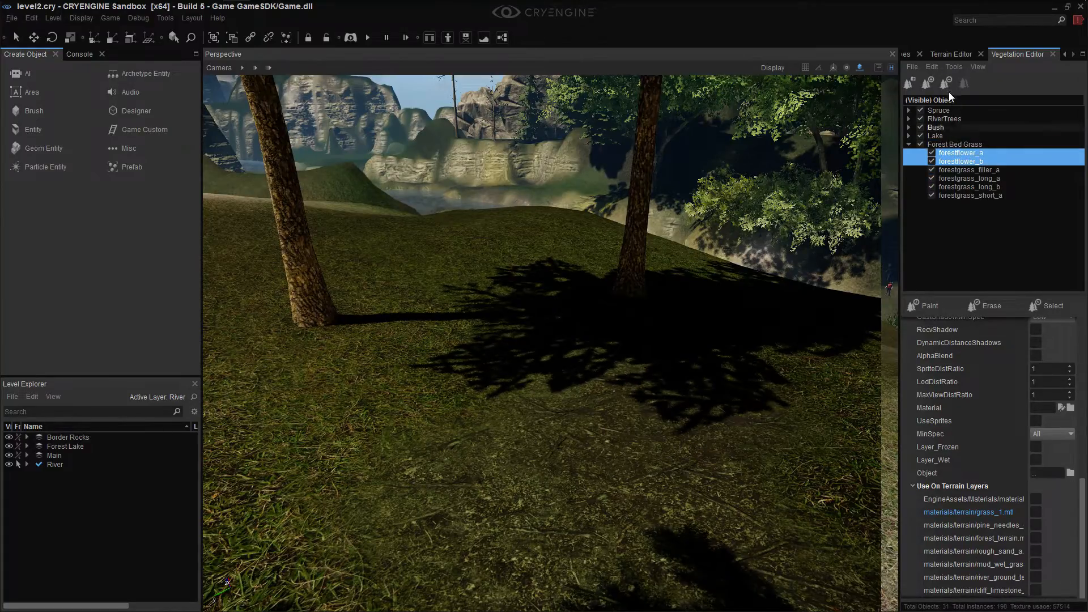
left_click(945, 83)
left_click(957, 145)
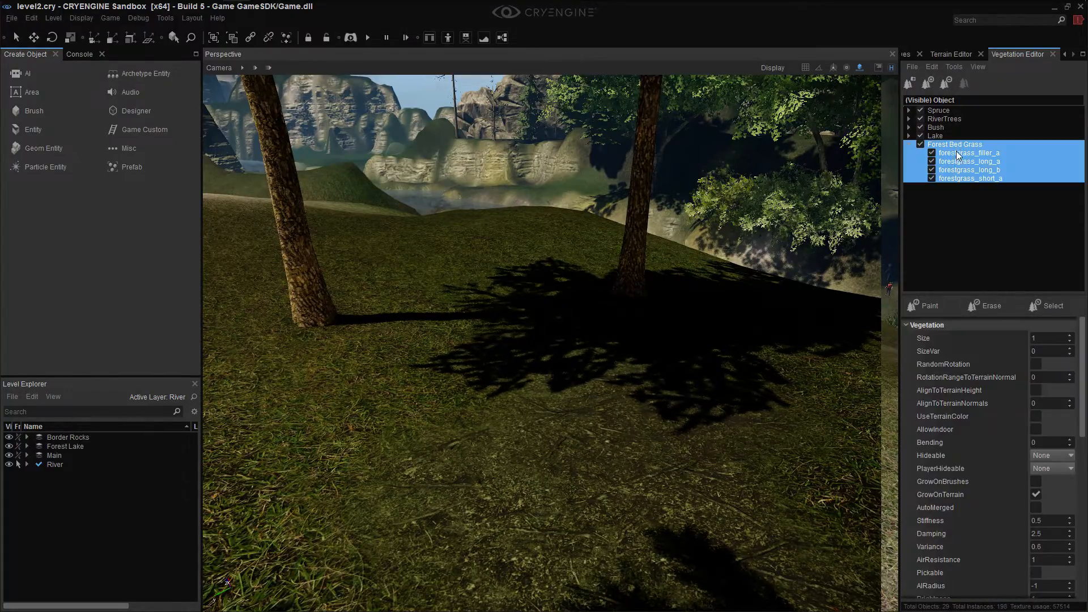
Try growing the grass-only group on the grass_1 terrain layer and disable that layer again
right_click_drag(711, 435, 649, 467)
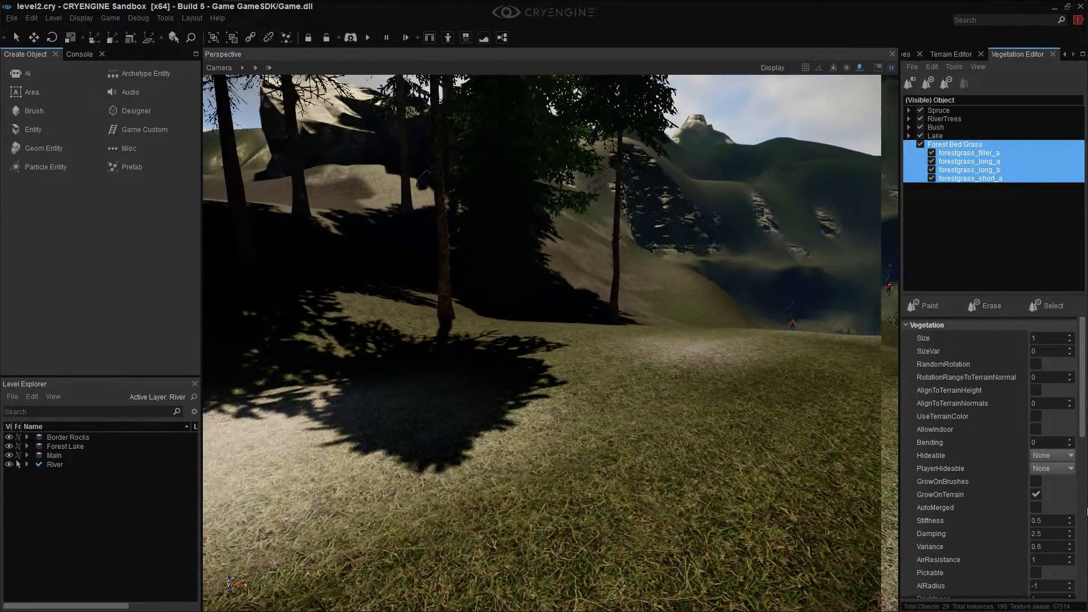
left_click_drag(1082, 424, 1072, 590)
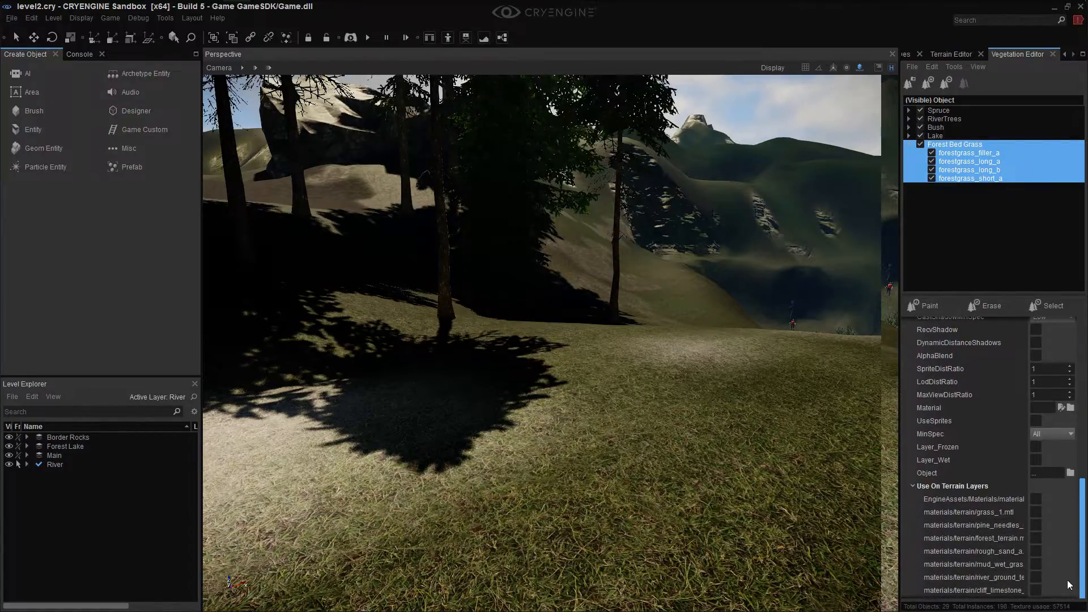
left_click(1035, 513)
right_click_drag(689, 501, 764, 501)
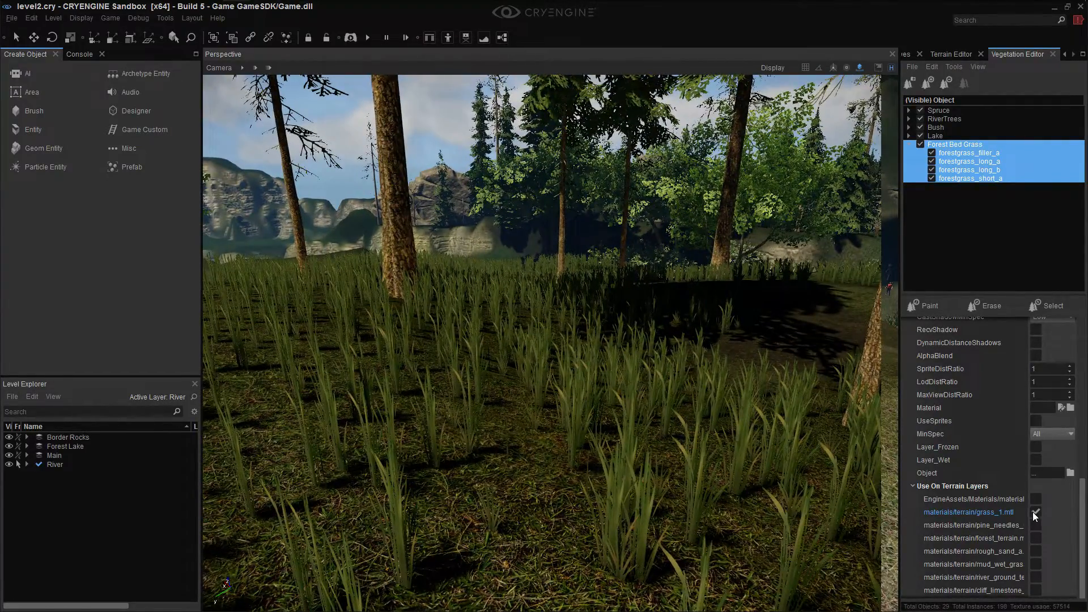
left_click(1035, 512)
Set the group's Size to 0.8 and SizeVar to 0.4, and enable RandomRotation
scroll(1084, 513, "up", 3)
left_click_drag(1085, 509, 1085, 374)
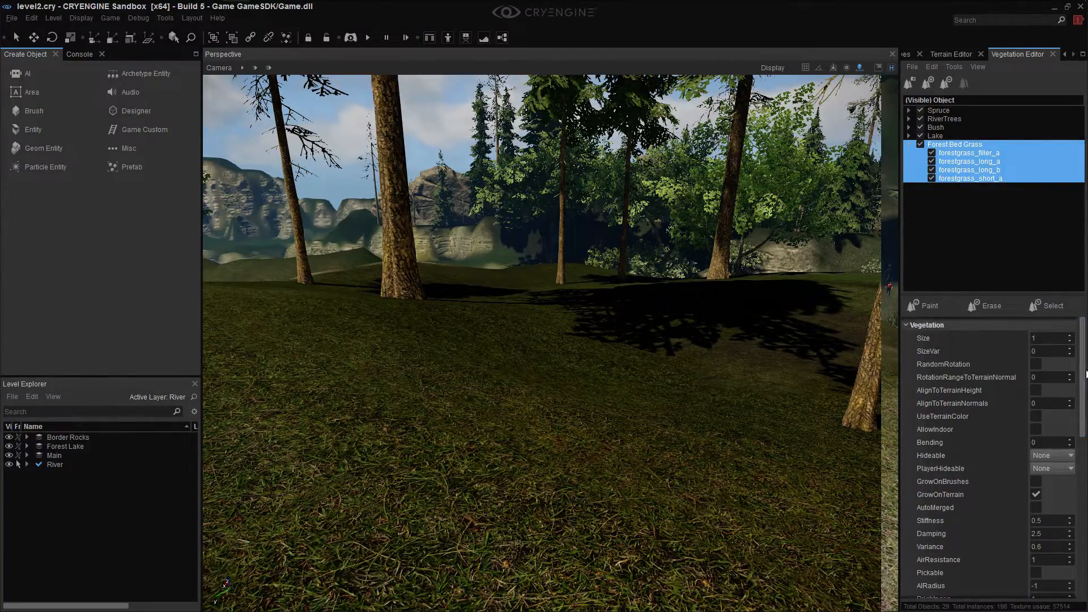
left_click(1035, 340)
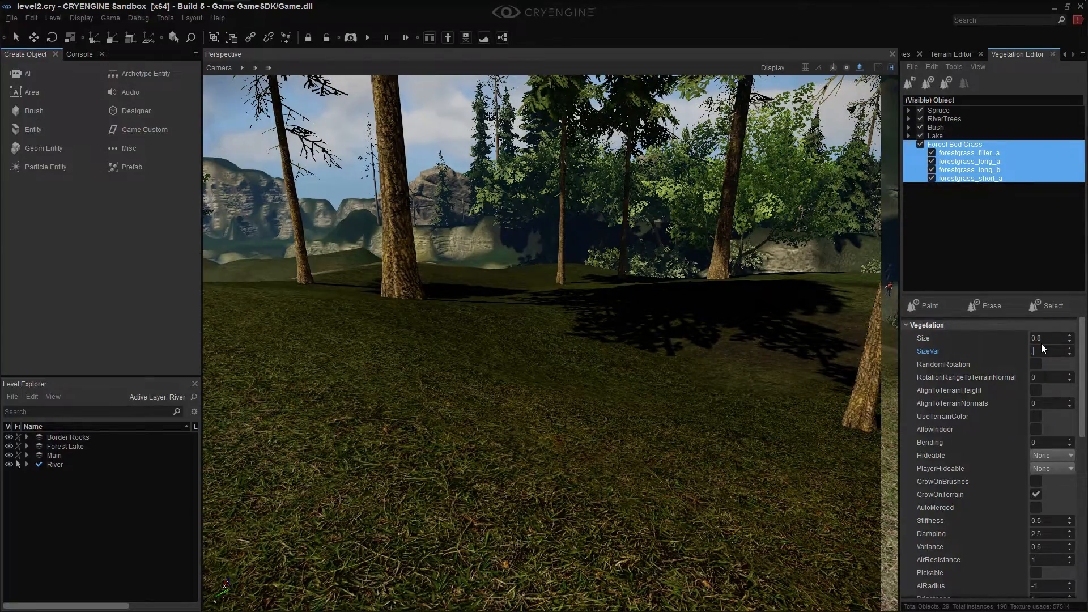
key("Tab")
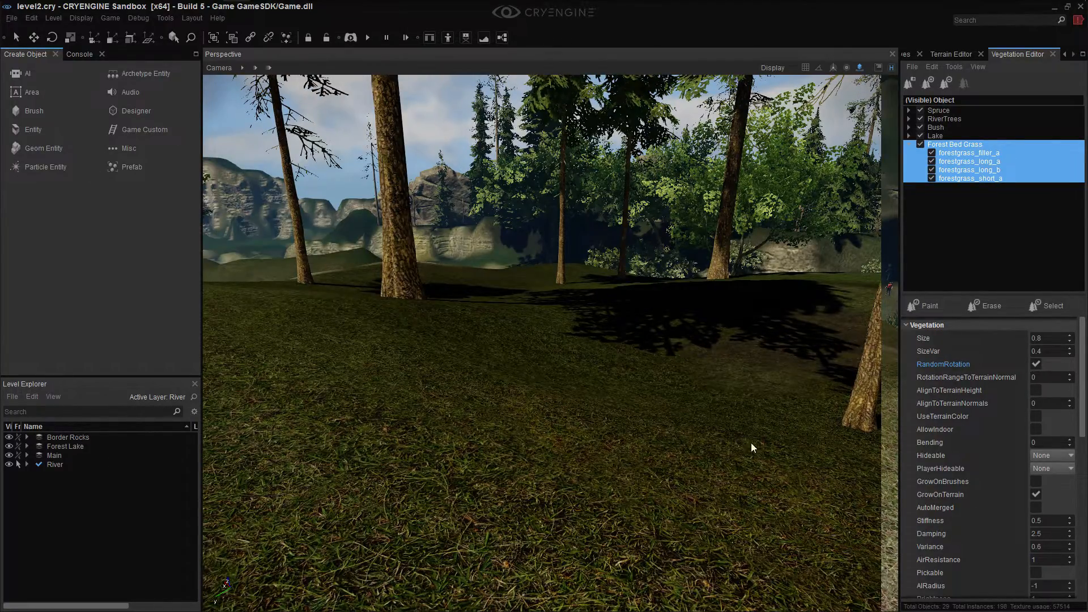
Paint a patch of Forest Bed Grass on the open ground with brush radius 1 and undo the last stroke
left_click(924, 307)
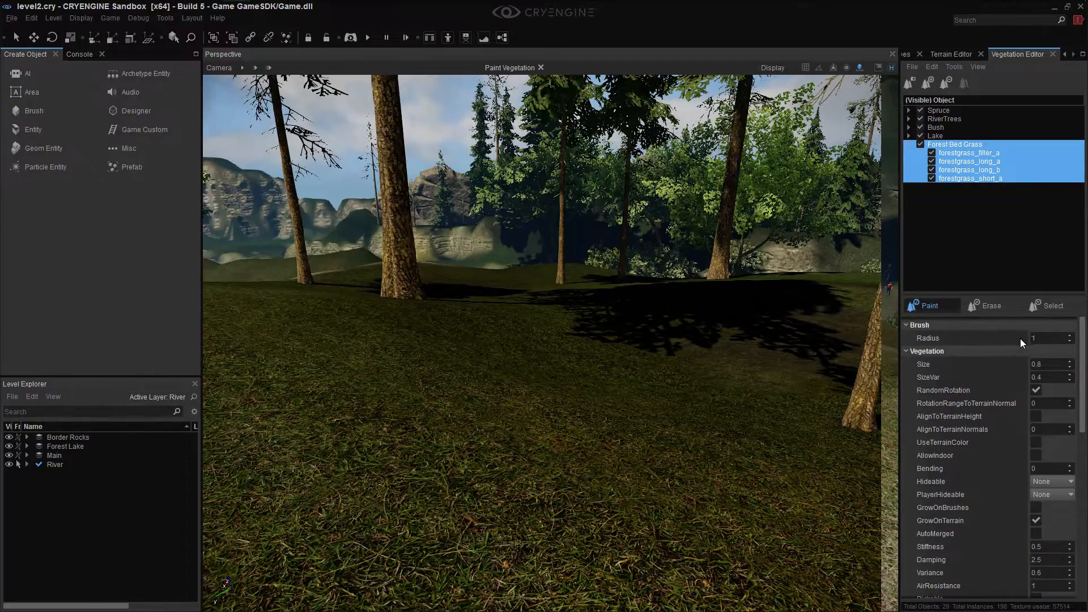
mouse_move(426, 390)
left_mouse_down()
mouse_move(409, 489)
mouse_move(355, 536)
mouse_move(498, 539)
left_mouse_up()
mouse_move(498, 539)
right_mouse_down()
mouse_move(488, 572)
mouse_move(549, 529)
right_mouse_up()
mouse_move(549, 529)
left_mouse_down()
mouse_move(676, 430)
mouse_move(485, 433)
mouse_move(441, 358)
mouse_move(444, 399)
left_mouse_up()
mouse_move(445, 399)
right_mouse_down()
mouse_move(486, 487)
mouse_move(521, 448)
right_mouse_up()
mouse_move(520, 448)
left_mouse_down()
mouse_move(478, 410)
mouse_move(609, 493)
left_mouse_up()
mouse_move(608, 494)
right_mouse_down()
mouse_move(615, 533)
mouse_move(640, 475)
right_mouse_up()
left_click_drag(640, 474, 739, 399)
mouse_move(739, 399)
right_mouse_down()
mouse_move(753, 400)
mouse_move(737, 396)
right_mouse_up()
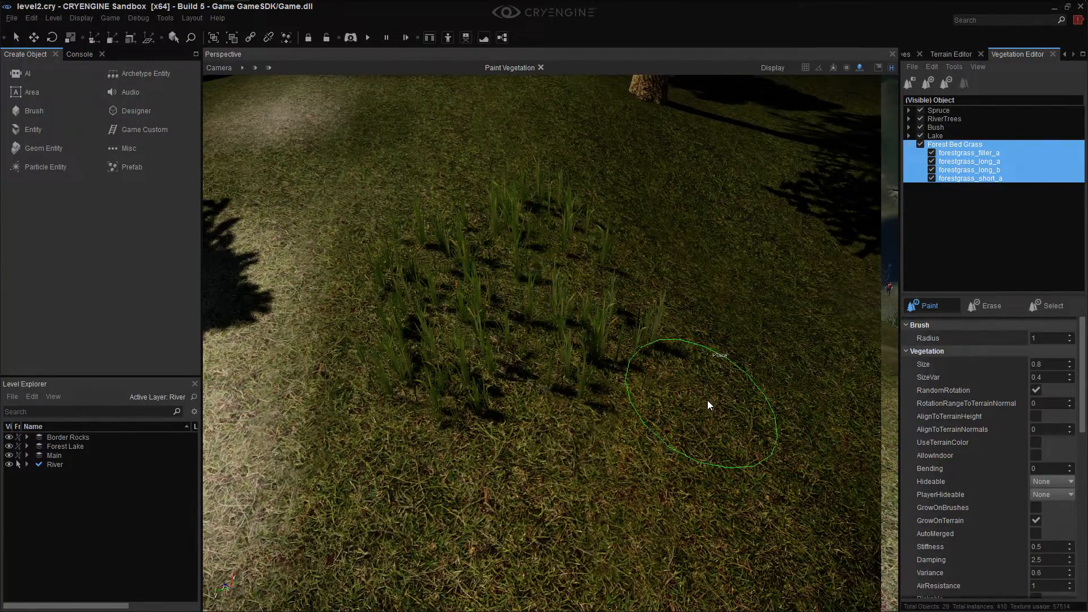
key("ctrl+z")
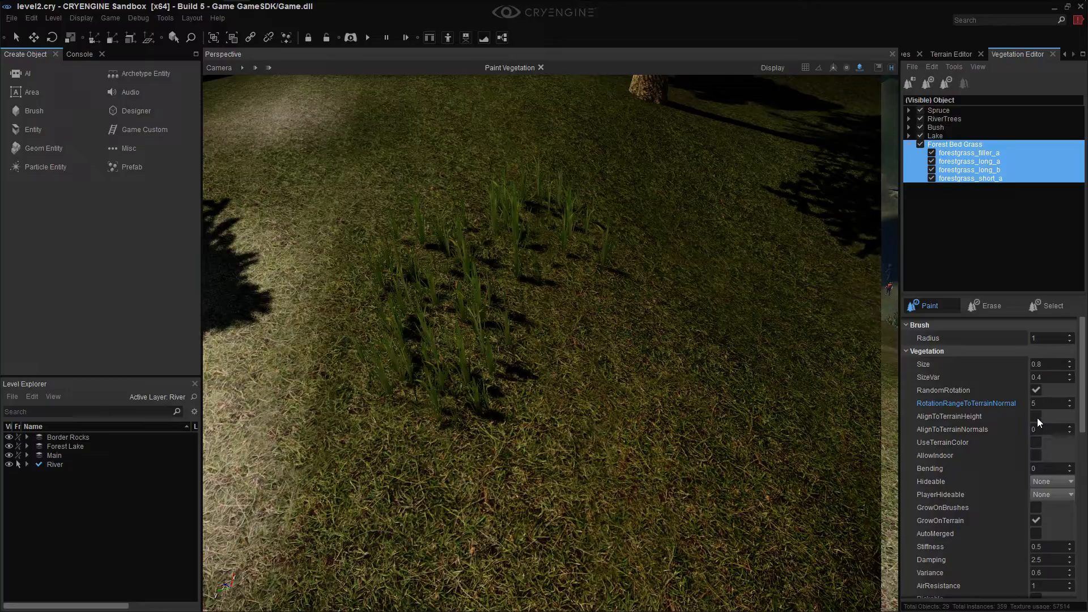
With RotationRangeToTerrainNormal at 5 and AlignToTerrainHeight enabled, paint a patch of grass on the slope above the pond
mouse_move(596, 441)
right_mouse_down()
mouse_move(616, 430)
mouse_move(584, 386)
right_mouse_up()
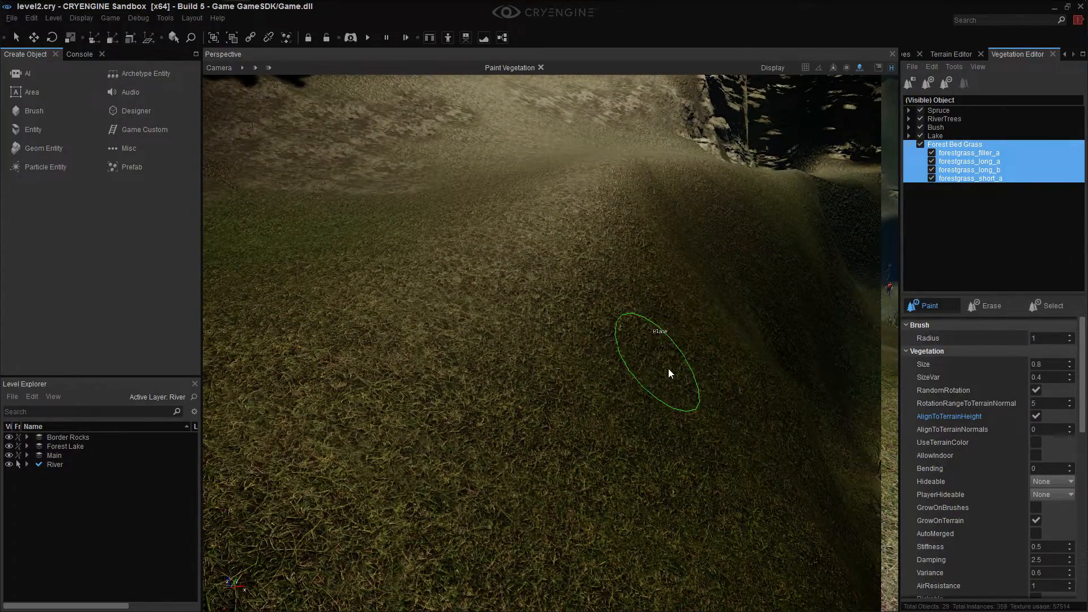
key("d")
left_click_drag(543, 377, 529, 403)
right_click_drag(627, 413, 654, 393)
mouse_move(655, 396)
left_mouse_down()
mouse_move(526, 485)
mouse_move(678, 344)
mouse_move(693, 409)
left_mouse_up()
right_click_drag(692, 433, 712, 440)
key("w")
mouse_move(712, 440)
left_mouse_down()
mouse_move(739, 450)
mouse_move(651, 445)
left_mouse_up()
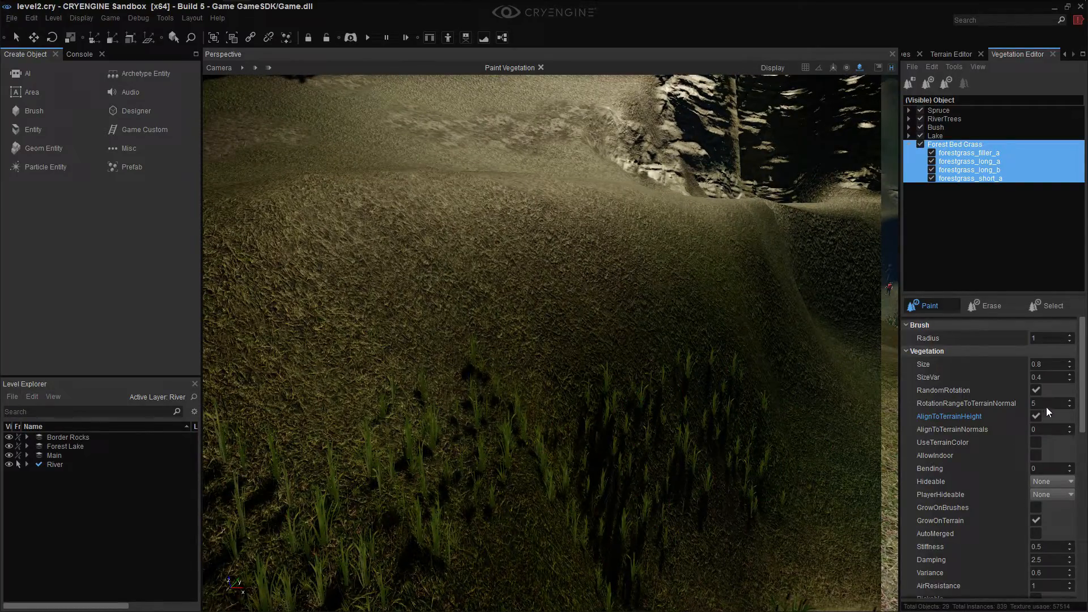
Try AlignToTerrainNormals at about 45 and paint more grass on the slope
left_click_drag(1046, 431, 1051, 431)
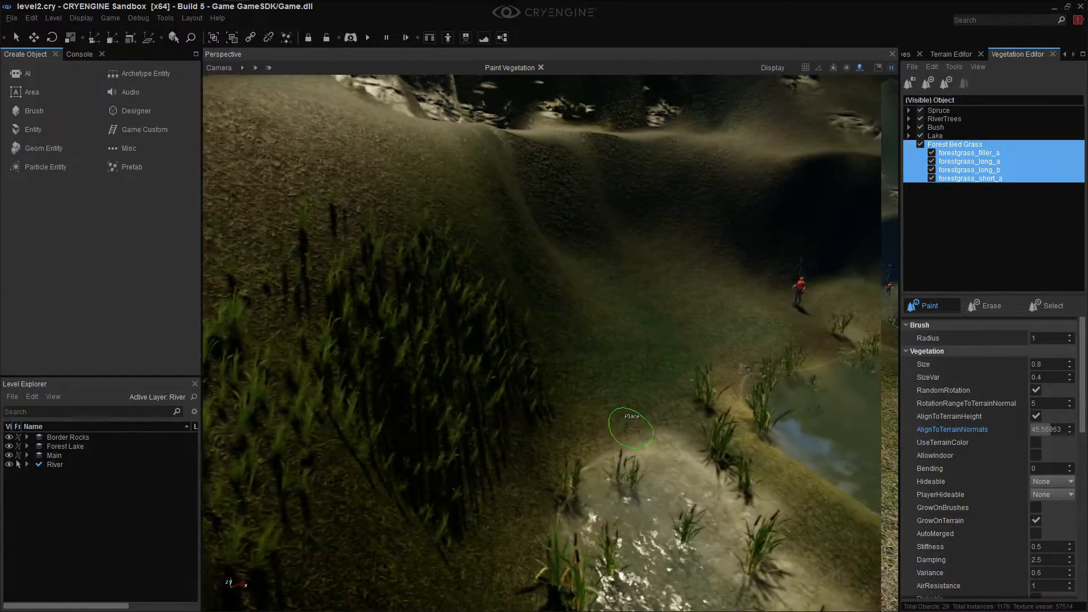
right_click_drag(631, 426, 604, 368)
mouse_move(604, 369)
left_mouse_down()
mouse_move(389, 365)
mouse_move(484, 333)
mouse_move(568, 389)
mouse_move(570, 345)
mouse_move(708, 371)
left_mouse_up()
Lower AlignToTerrainNormals to about 5 and paint grass over the same slope
left_click_drag(1058, 430, 1033, 431)
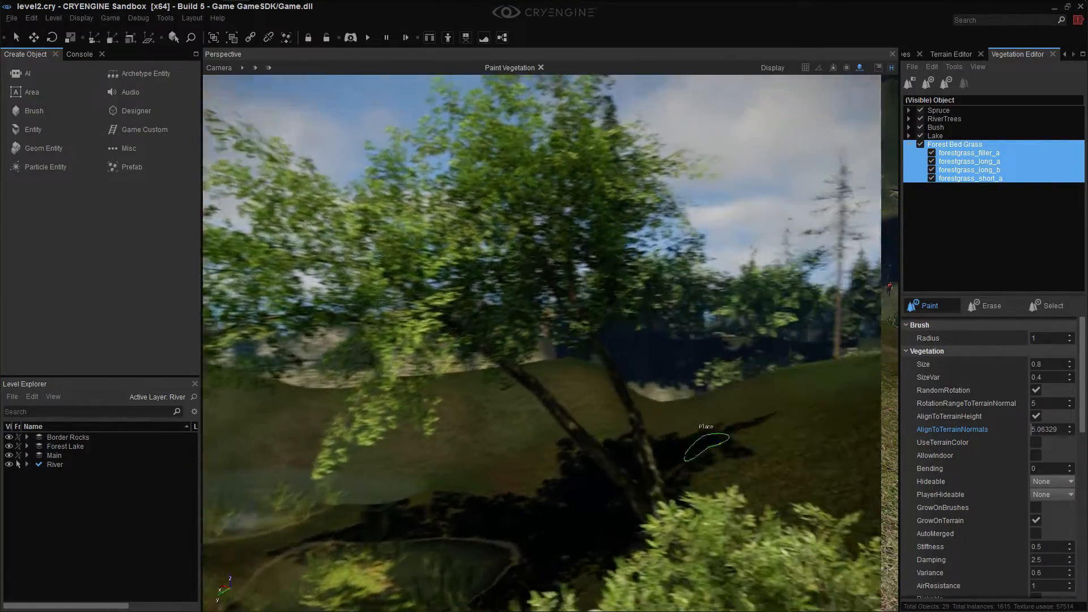
right_click_drag(707, 448, 713, 446)
mouse_move(672, 478)
right_mouse_down()
mouse_move(684, 479)
mouse_move(661, 495)
mouse_move(646, 486)
right_mouse_up()
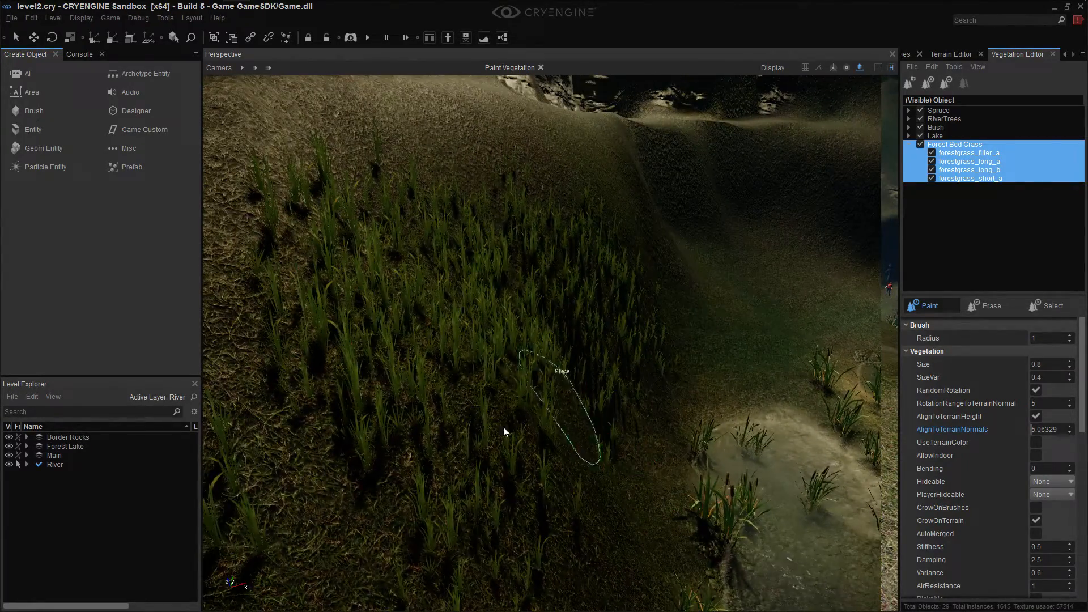
left_click(453, 418)
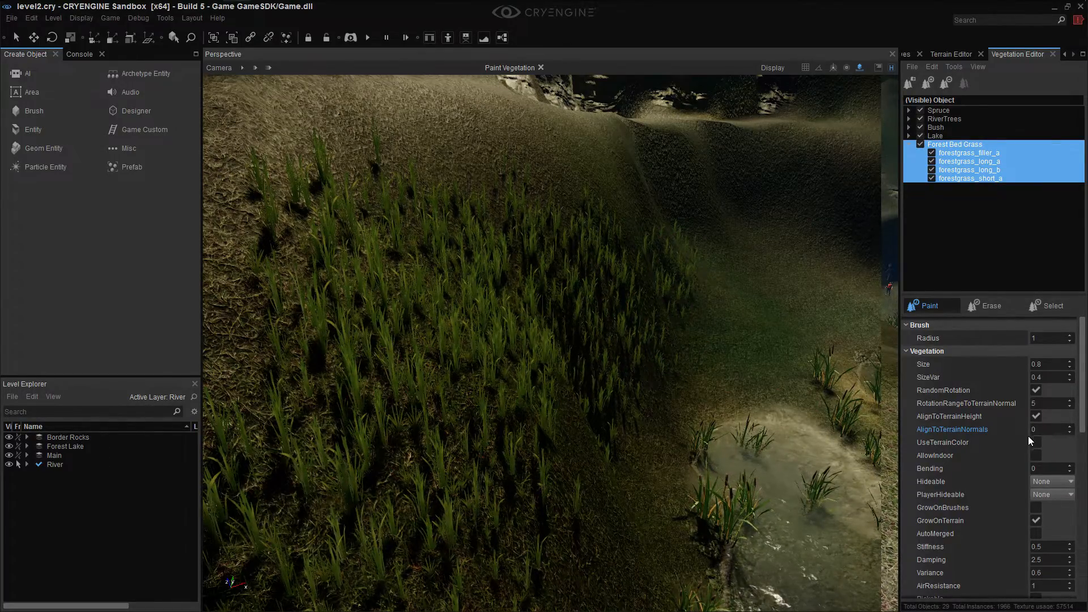
Reset AlignToTerrainNormals to 0 and disable AlignToTerrainHeight for the group
left_click(1036, 417)
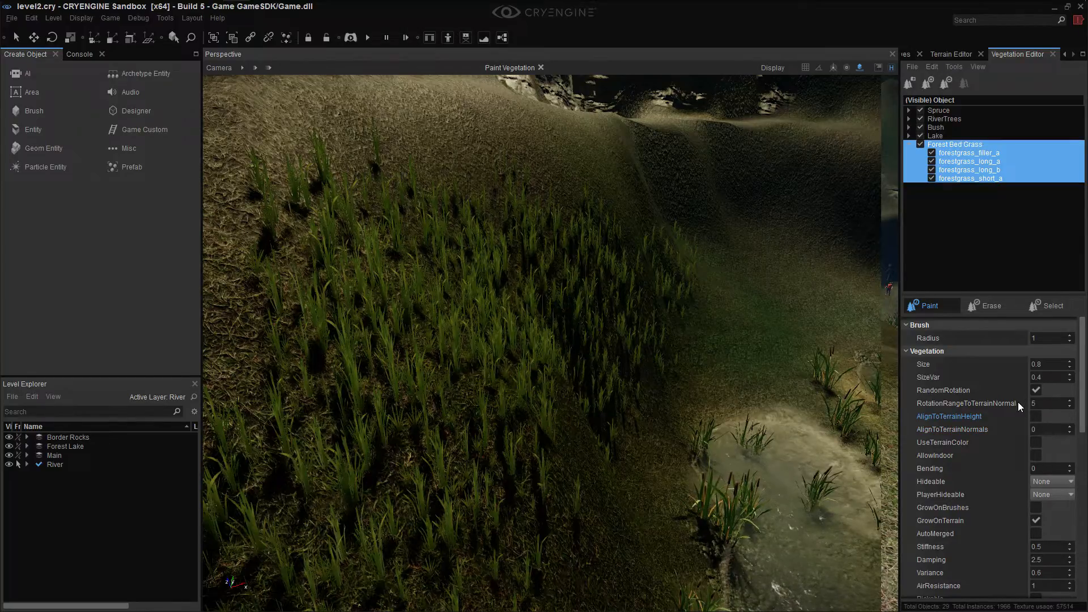
mouse_move(535, 379)
right_mouse_down()
mouse_move(513, 385)
mouse_move(518, 377)
mouse_move(520, 391)
right_mouse_up()
key("s")
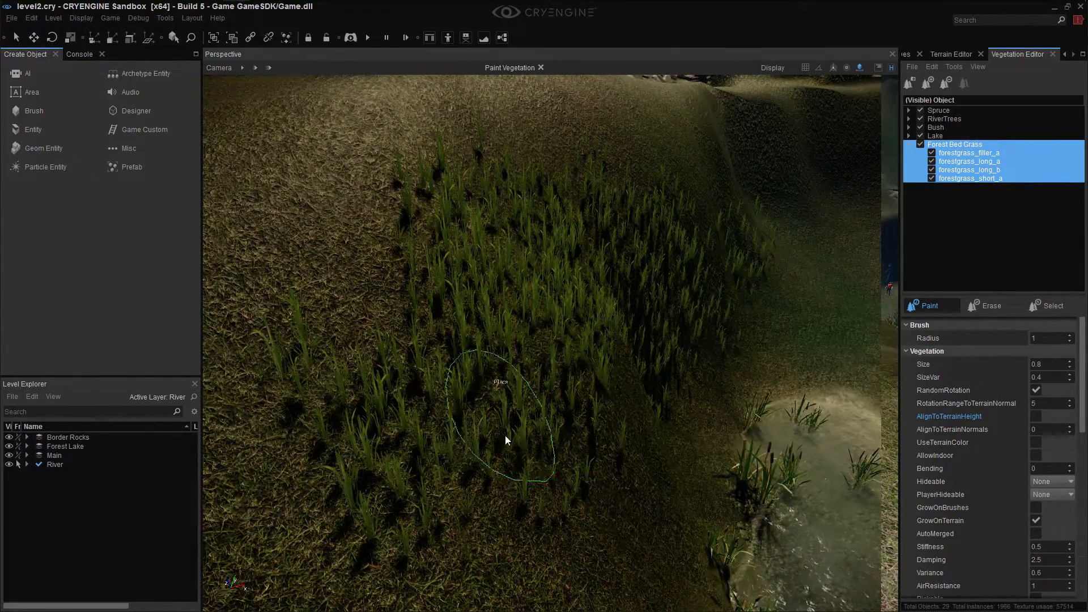
Erase the painted test grass from the slope and collapse the Forest Bed Grass group
left_click_drag(511, 463, 564, 446, "ctrl")
mouse_move(565, 446)
right_mouse_down()
mouse_move(563, 422)
mouse_move(562, 433)
right_mouse_up()
key("w")
key("w")
mouse_move(618, 469)
left_mouse_down()
mouse_move(507, 482)
mouse_move(421, 530)
left_mouse_up()
key("w")
mouse_move(538, 513)
right_mouse_down()
mouse_move(569, 525)
mouse_move(605, 499)
mouse_move(603, 321)
right_mouse_up()
key("s")
key("s")
key("w")
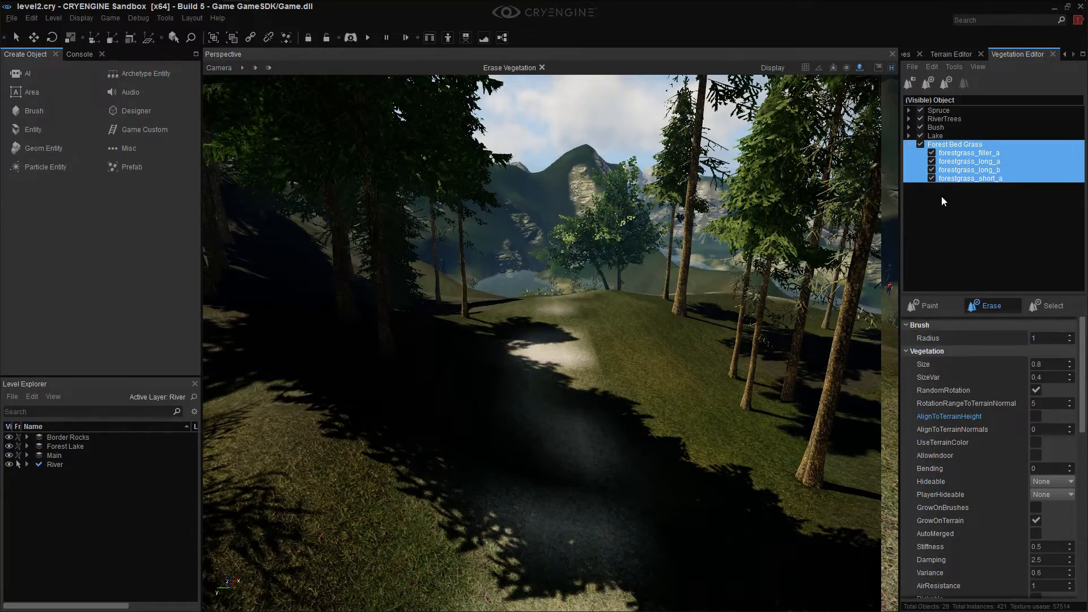
left_click(910, 144)
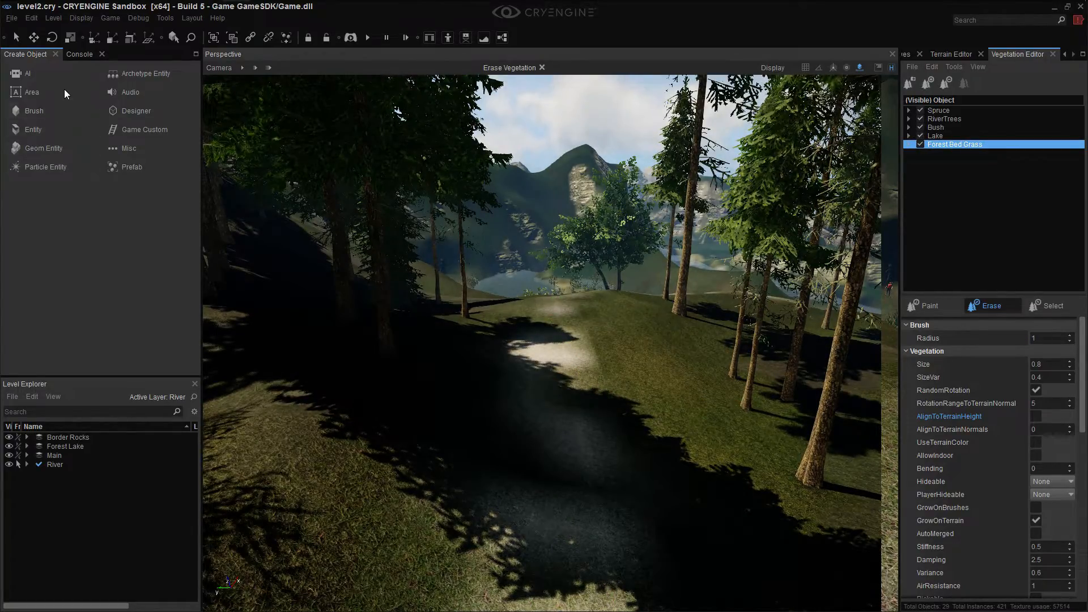
left_click(81, 56)
left_click(28, 54)
left_click(85, 56)
left_click(35, 56)
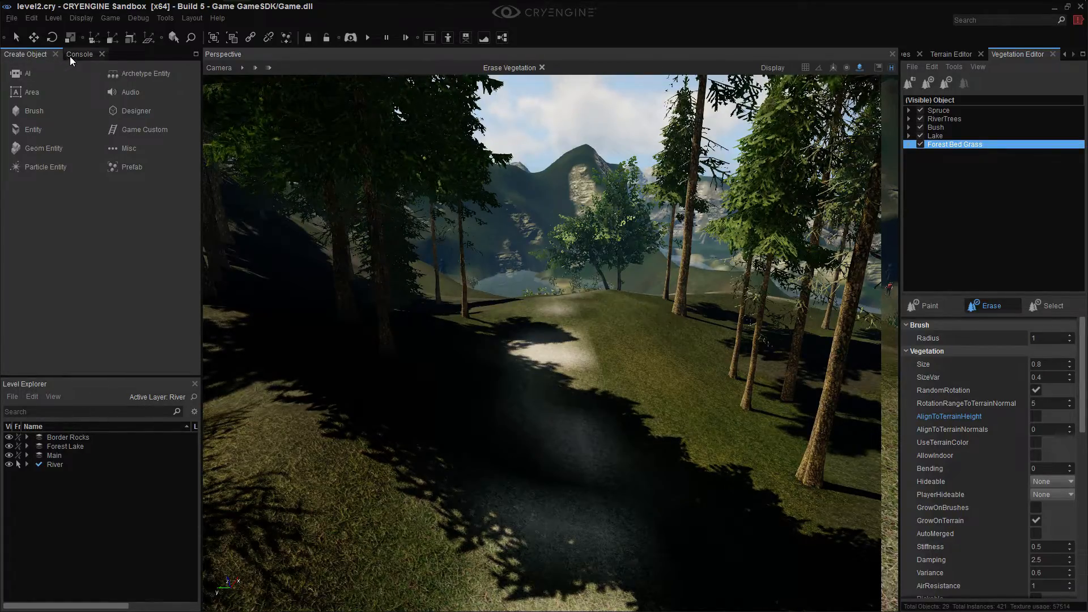
Start a Road object from the Misc category and place its first points along the light-coloured forest path
left_click(118, 150)
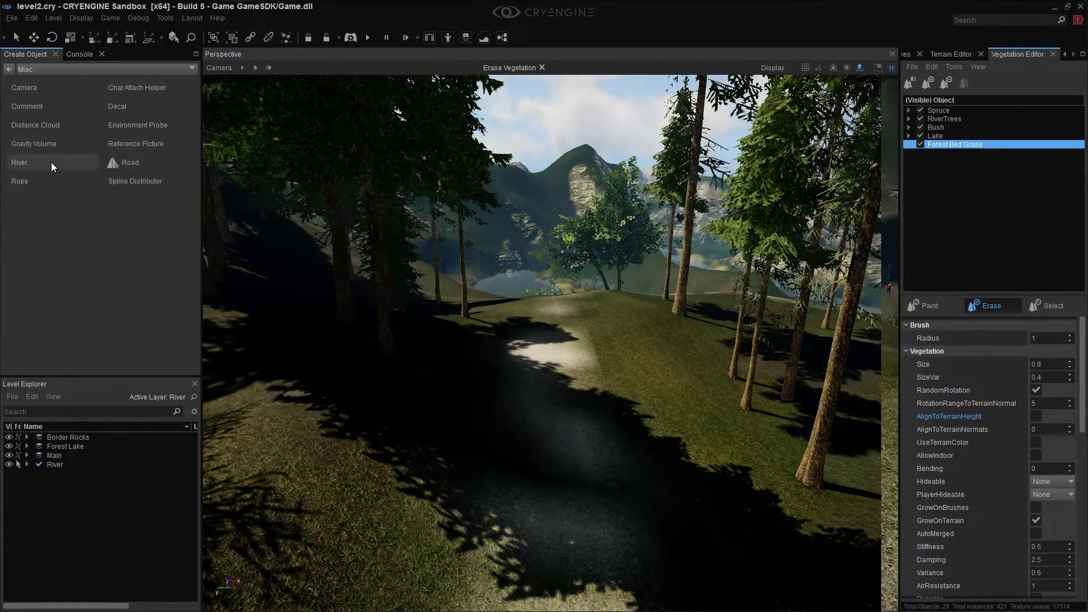
left_click(130, 163)
right_click_drag(607, 510, 737, 507)
left_click(860, 68)
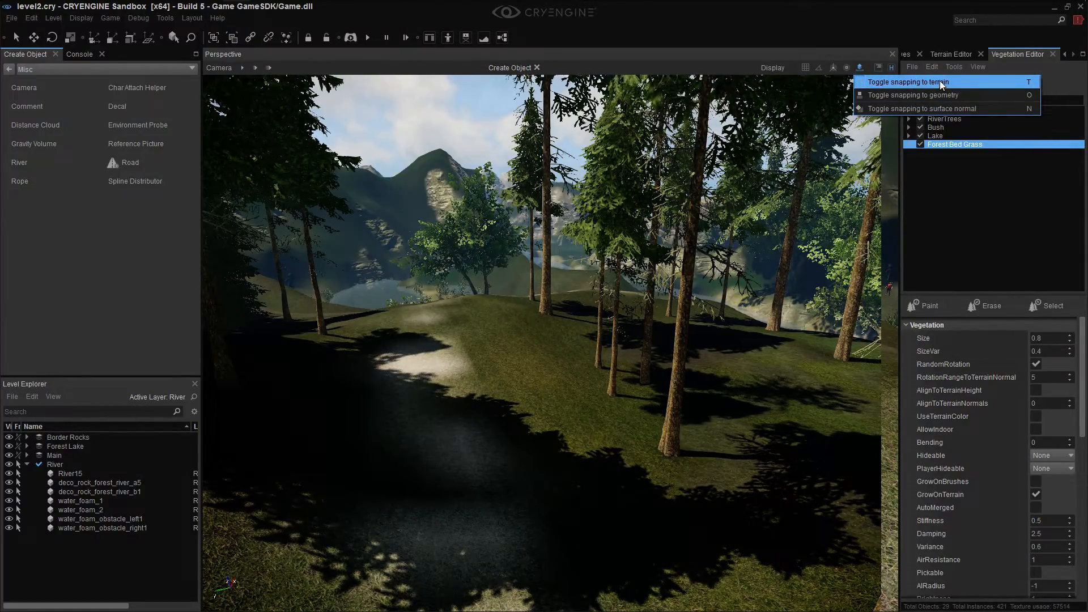
right_click_drag(703, 286, 693, 315)
left_click(672, 318)
left_click(651, 489)
key("s")
right_click_drag(645, 523, 622, 539)
left_click(607, 545)
key("s")
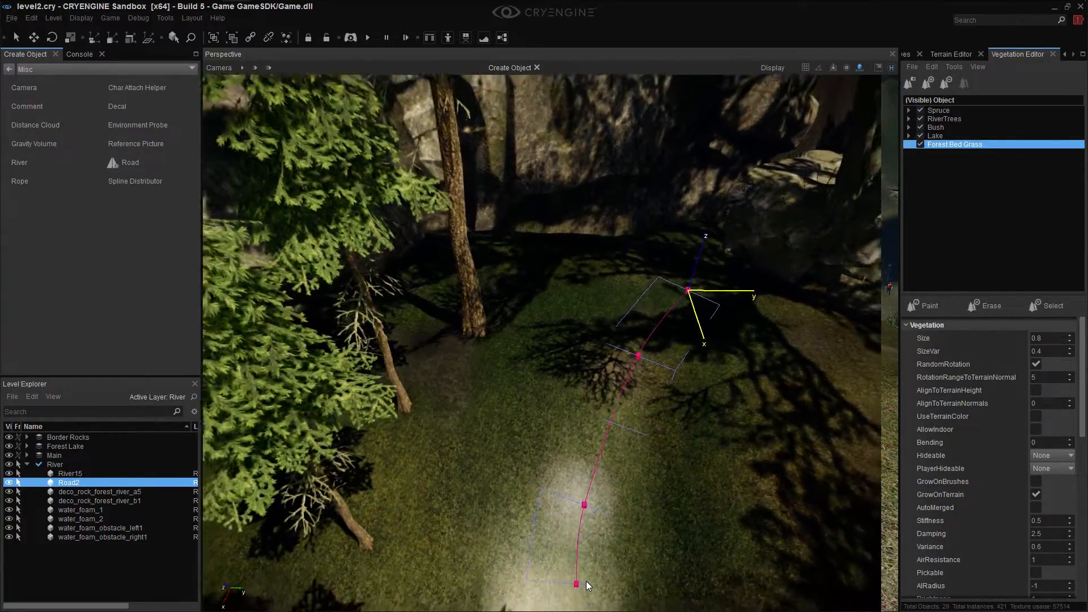
Try to extend the road with further points following the path past the spruce trees
key("s")
right_click_drag(534, 599, 529, 601)
key("s")
left_click(521, 604)
key("s")
key("a")
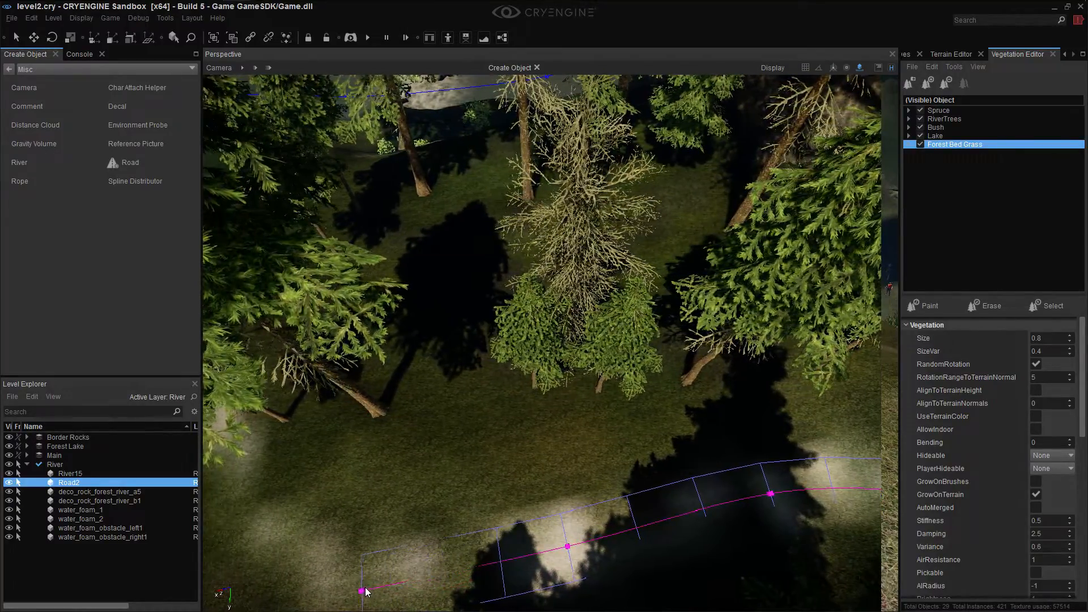
key("a")
left_click(235, 596)
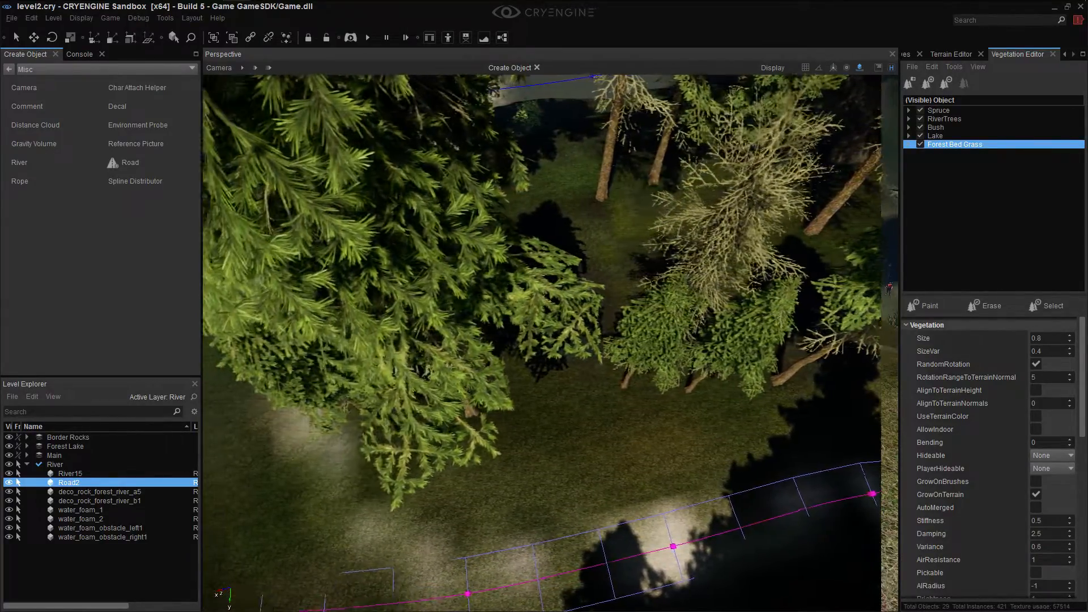
right_click_drag(275, 521, 271, 521)
Restart the road at the far end of the forest path below the rocks and place its first points along the light trail
left_click(251, 69)
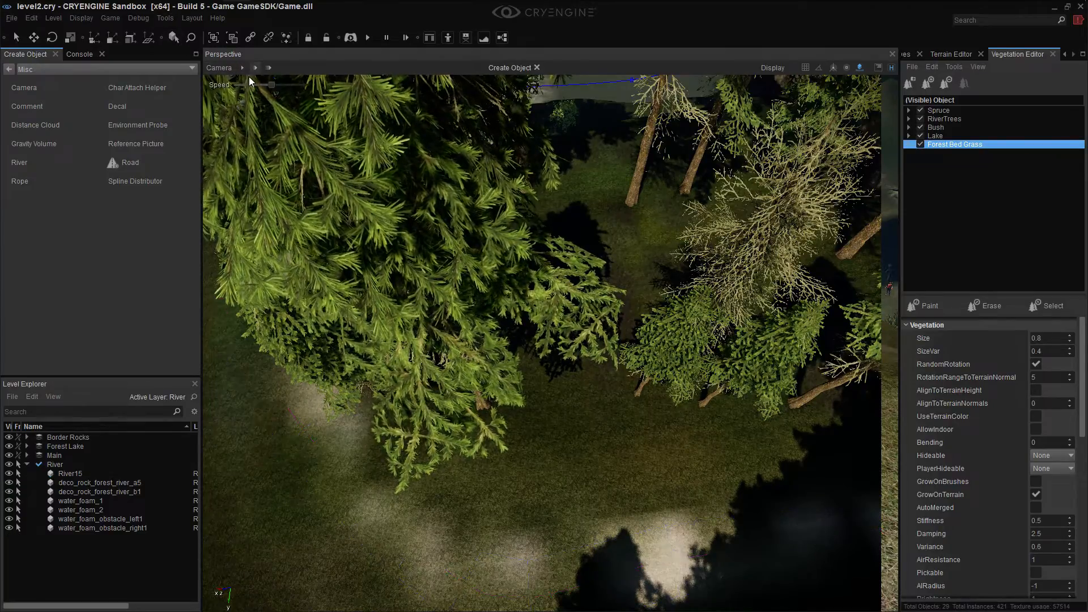
right_click_drag(641, 475, 640, 475)
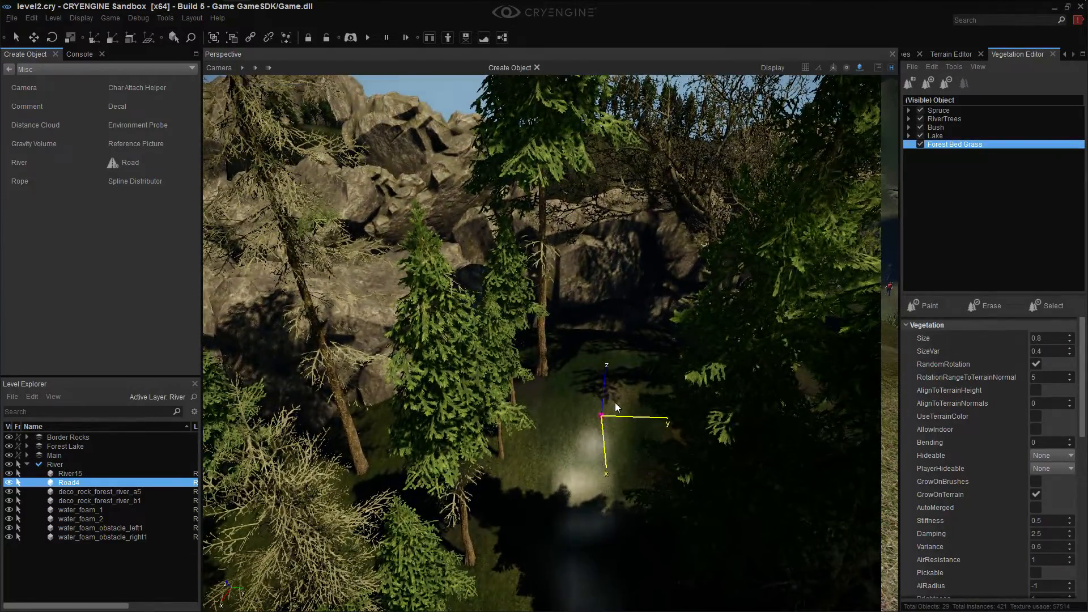
left_click(600, 464)
left_click(599, 596)
right_click_drag(599, 607, 634, 553)
key("s")
key("w")
key("s")
Continue placing road points around the path's bend past the spruce trees
left_click(627, 565)
key("w")
key("s")
key("w")
key("s")
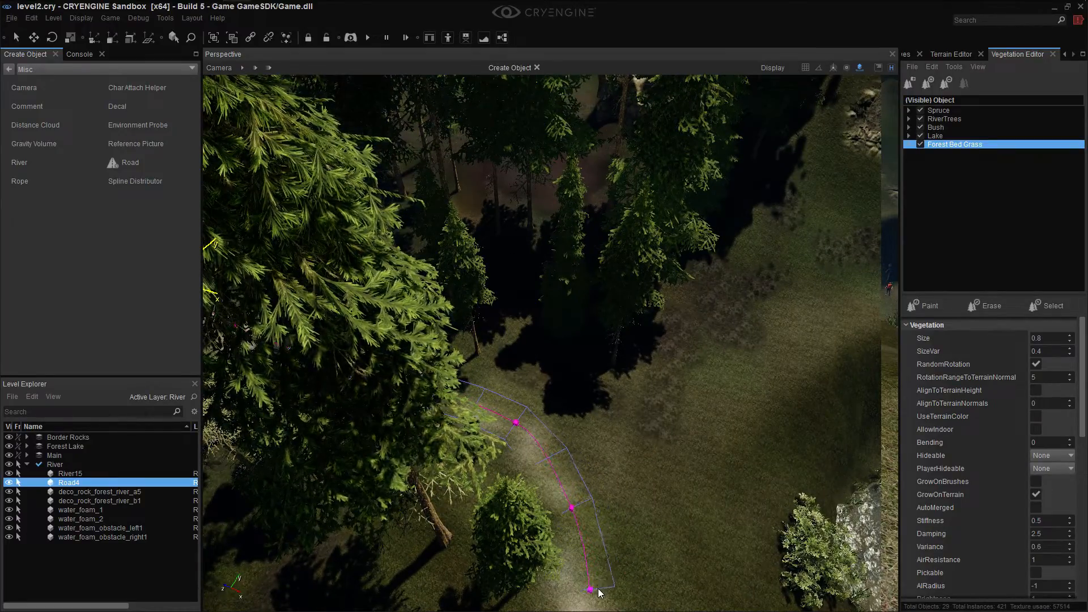
key("s")
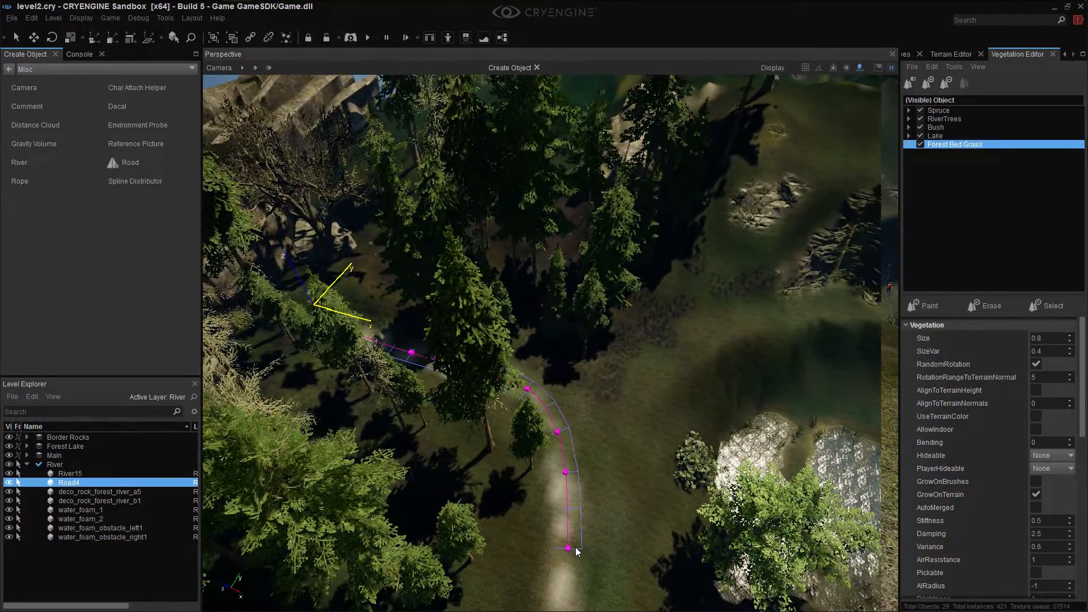
Extend the road down the path toward the river bank and finish it at 11 points
left_click(562, 596)
key("s")
right_click_drag(571, 597, 602, 585)
key("s")
key("a")
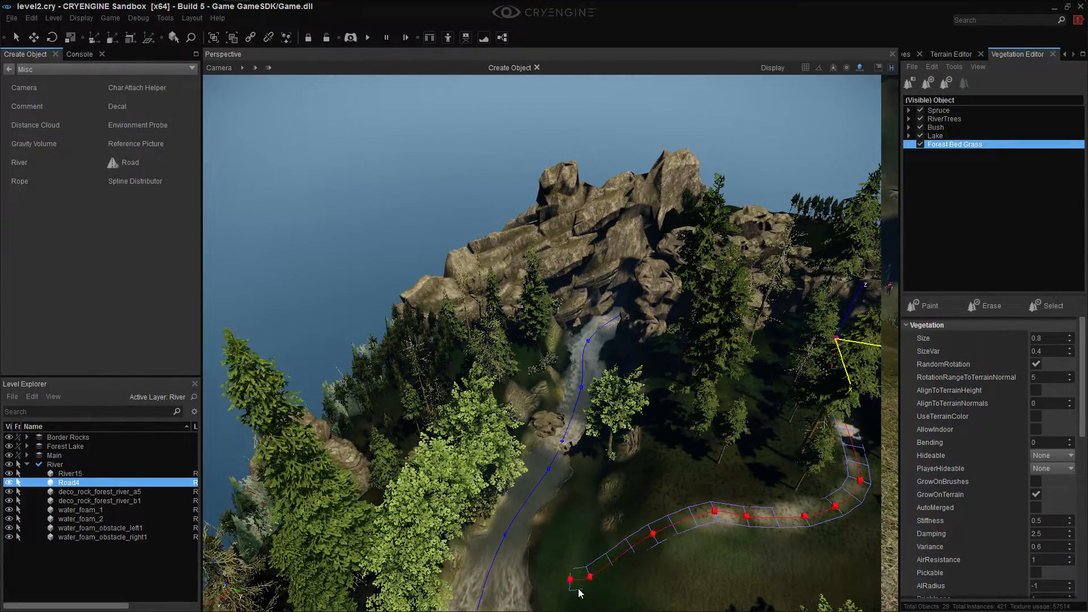
Open the new road's properties and examine its course along the forest path
key("w")
right_click_drag(587, 591, 674, 487)
key("w")
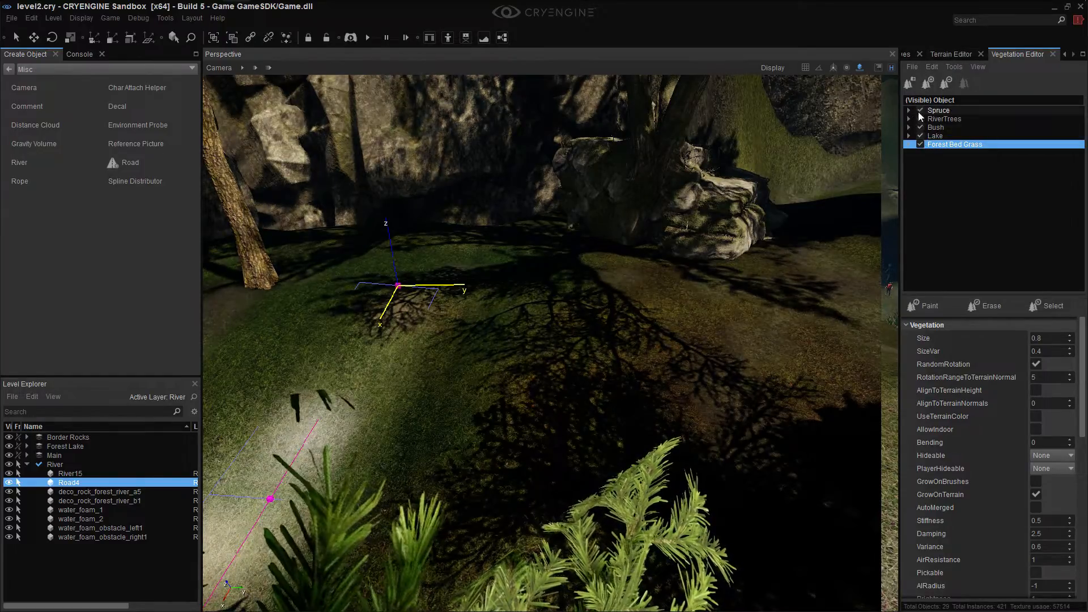
left_click(907, 54)
right_click_drag(655, 283, 663, 320)
key("d")
key("d")
key("w")
key("a")
key("w")
key("w")
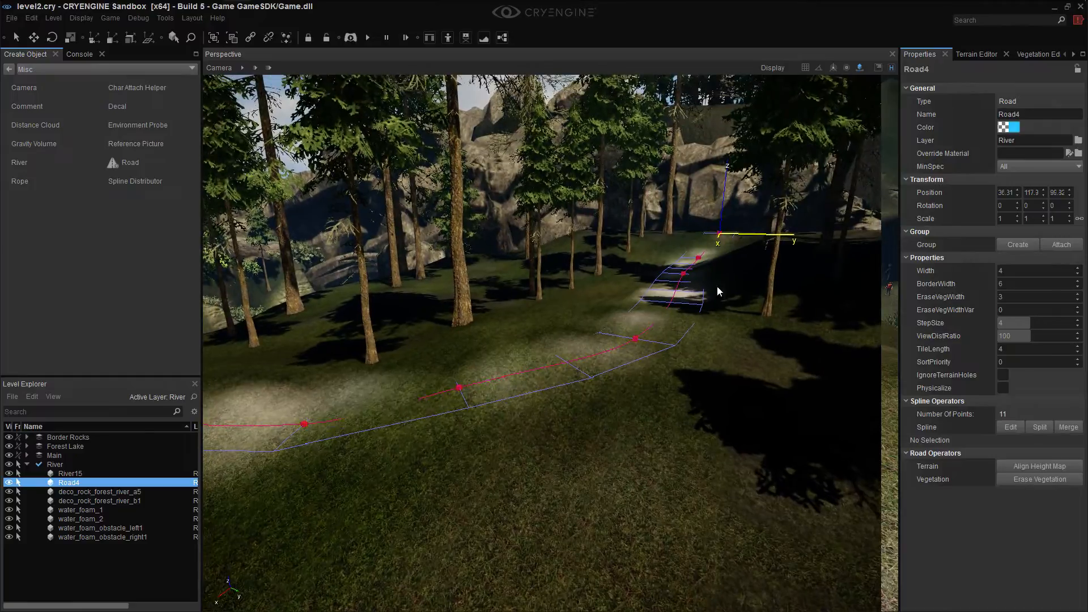
Turn on spline editing for the road and inspect its points on the grassy slope
left_click(246, 66)
mouse_move(677, 408)
right_mouse_down()
mouse_move(527, 391)
mouse_move(612, 393)
mouse_move(595, 417)
mouse_move(600, 442)
mouse_move(558, 431)
mouse_move(681, 395)
right_mouse_up()
key("d")
key("d")
key("a")
key("a")
key("d")
key("a")
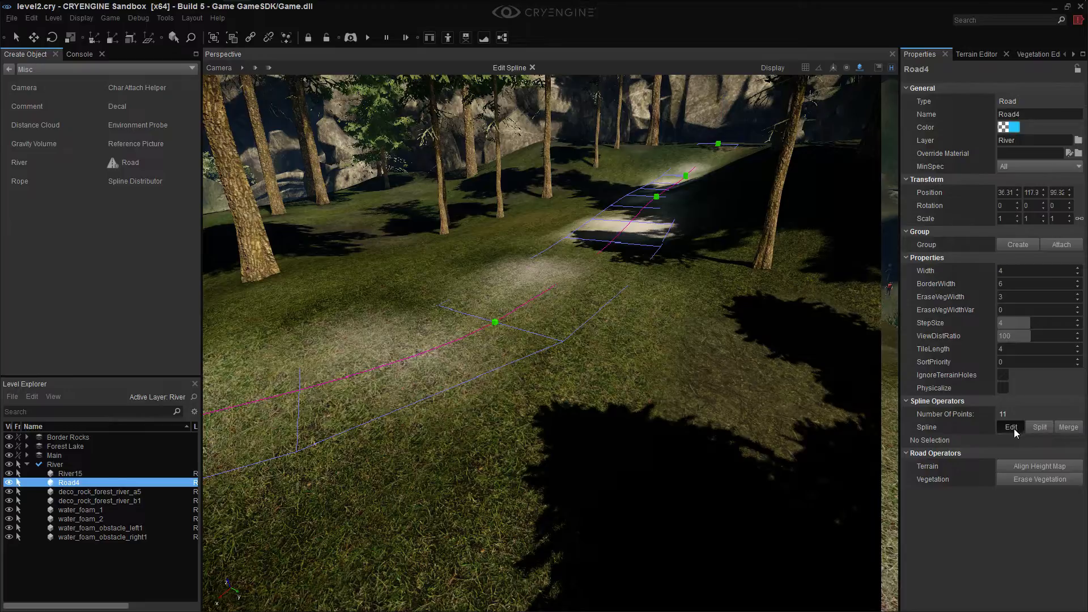
right_click_drag(527, 341, 615, 356)
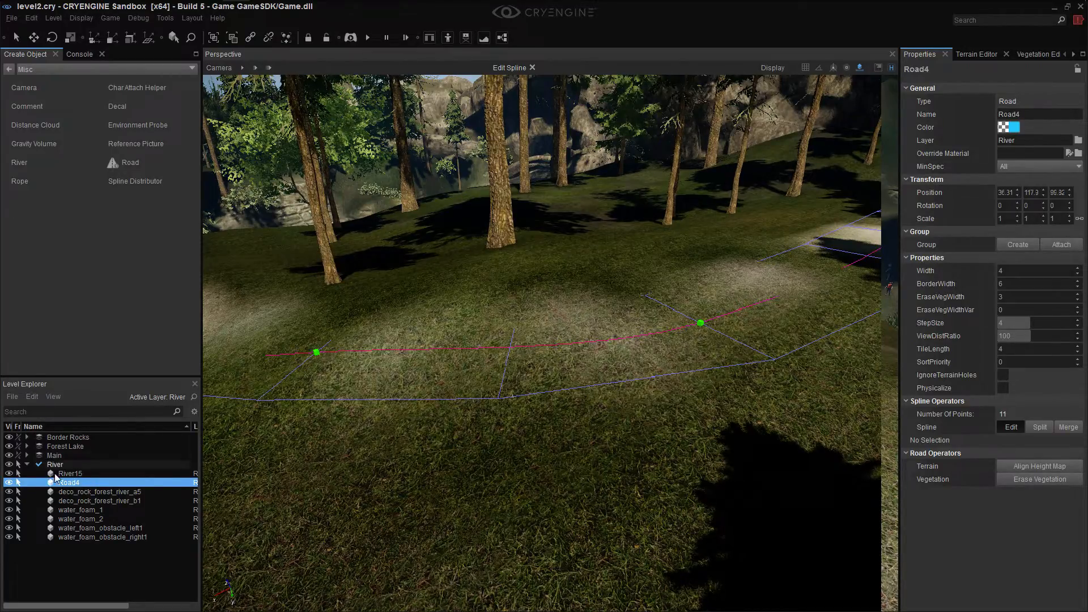
Create a new layer named Roads in the level
right_click(78, 551)
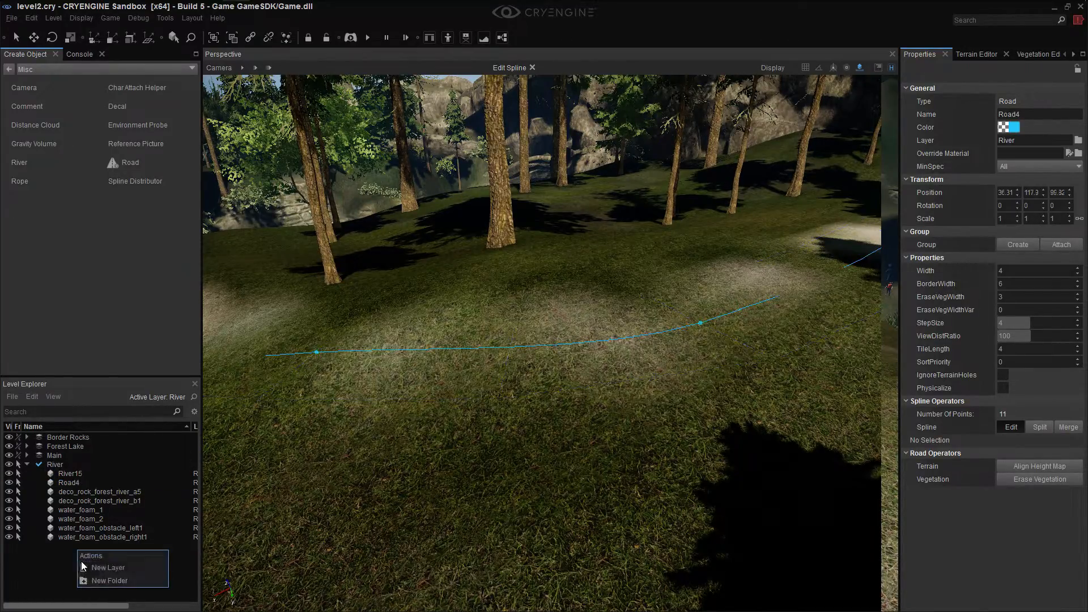
left_click(1018, 435)
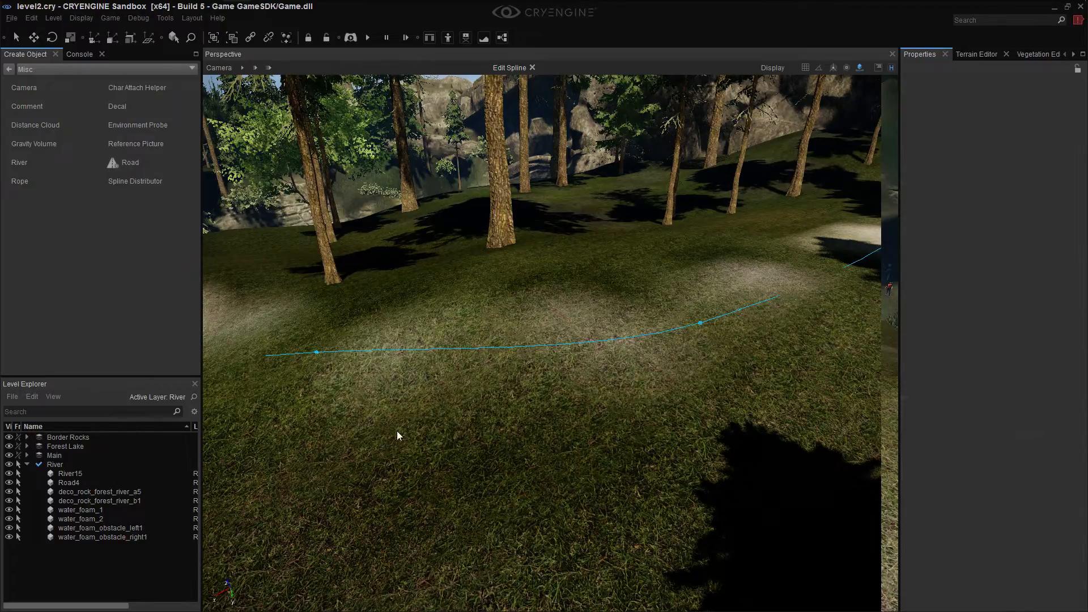
left_click(77, 481)
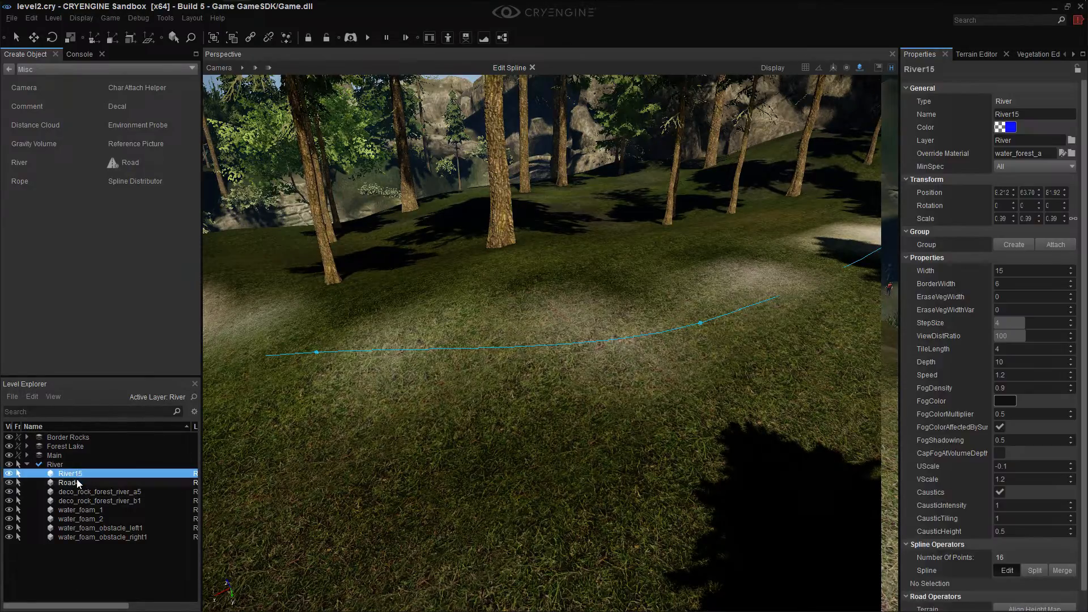
right_click(91, 558)
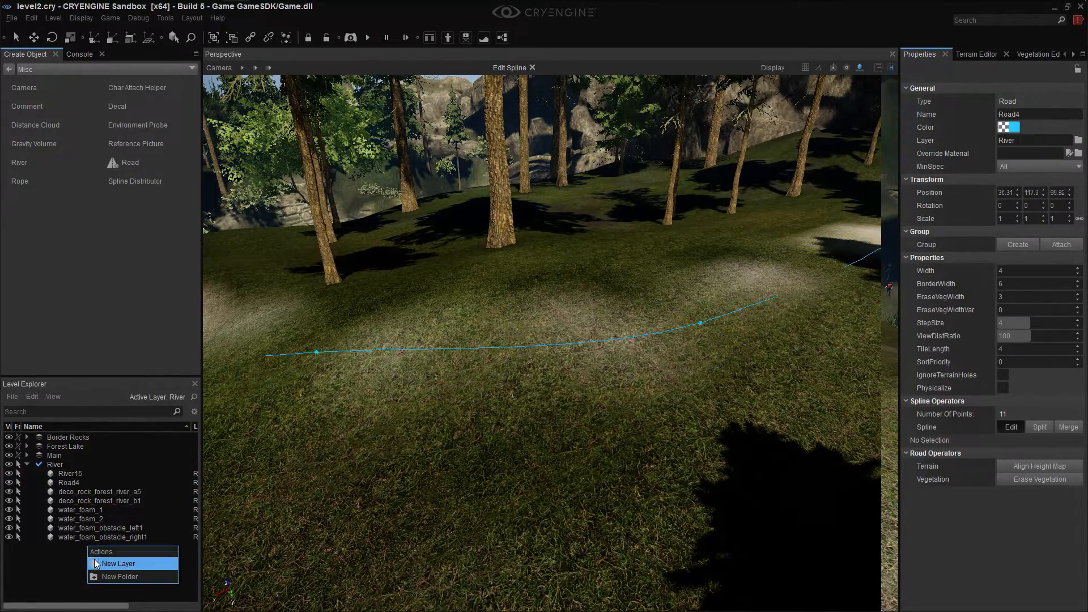
left_click(111, 564)
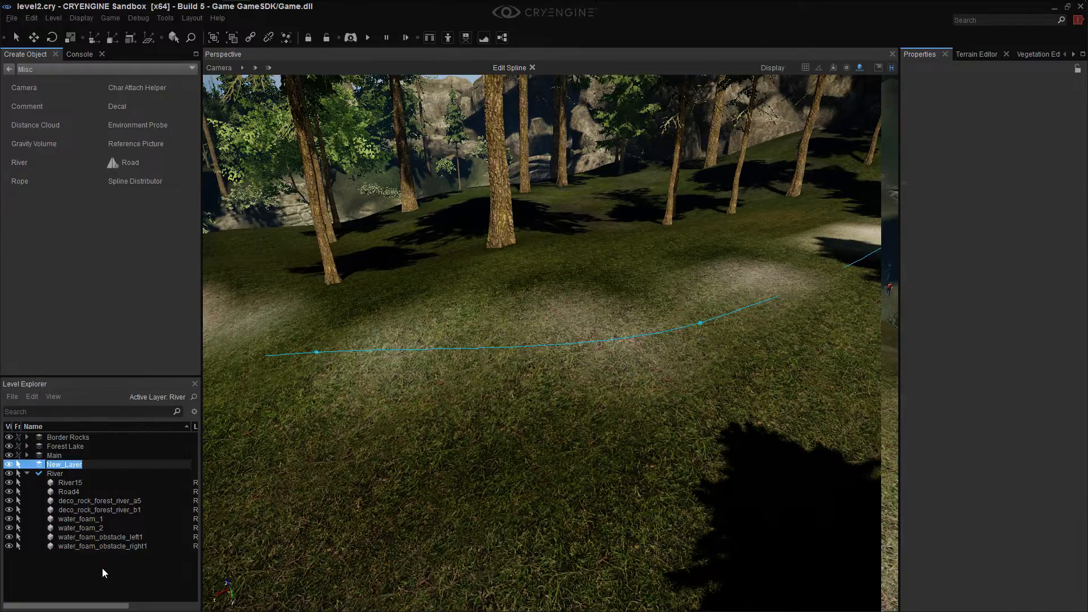
left_click(68, 464)
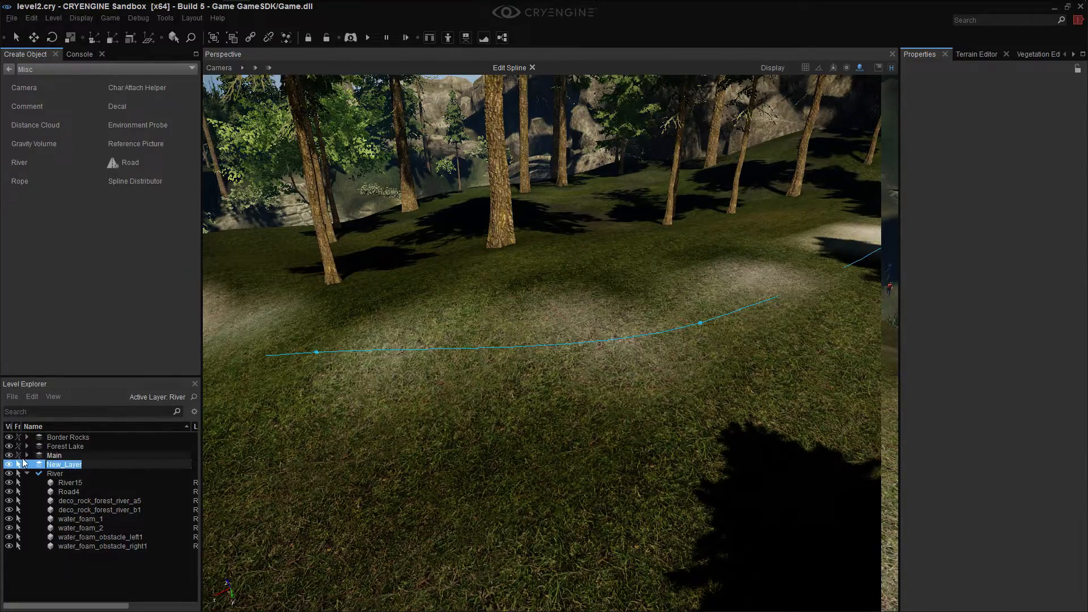
type("Roads")
key("Return")
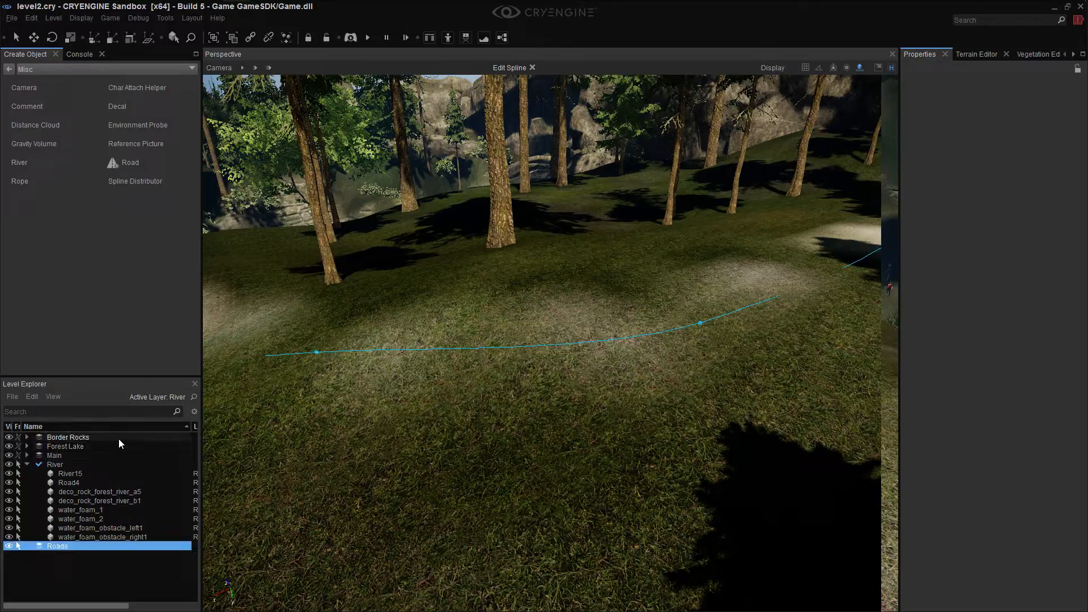
Move the road out of the River layer into Roads, making Roads the active layer, and collapse River
left_click(70, 482)
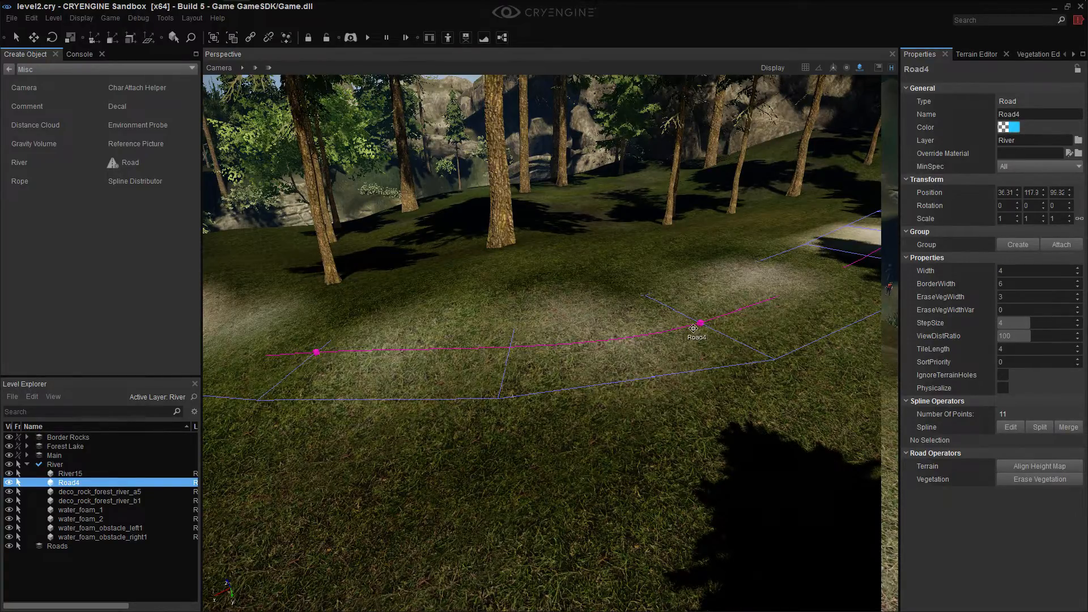
key("Delete")
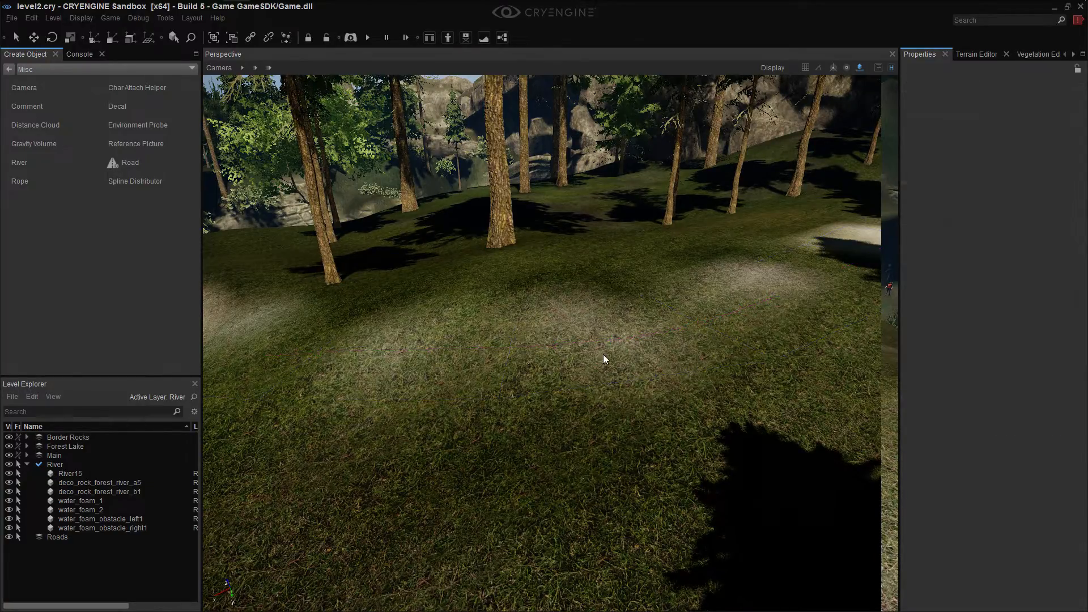
double_click(56, 536)
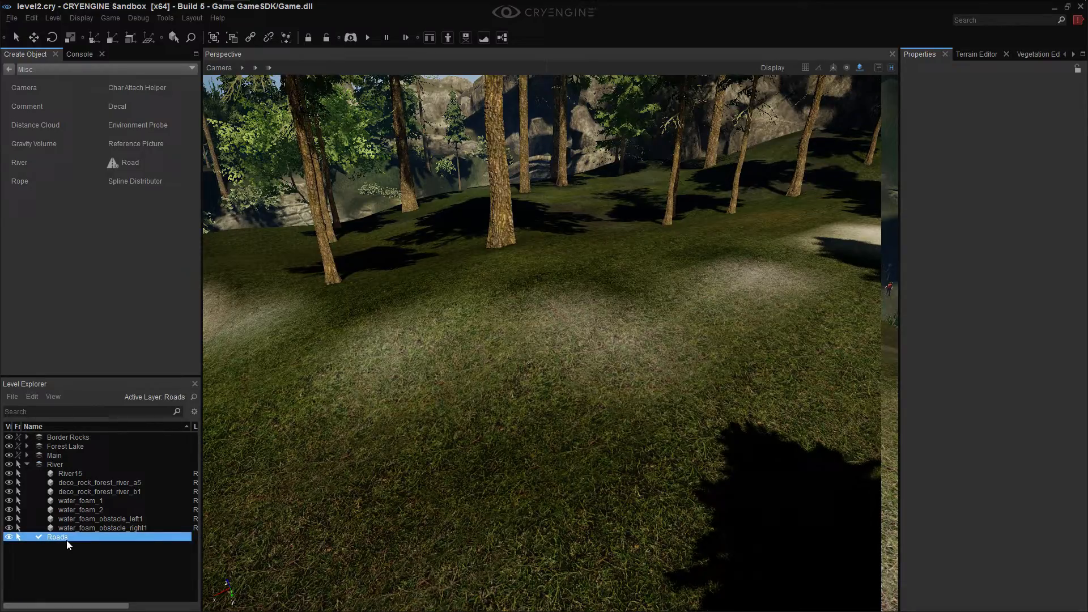
key("ctrl+z")
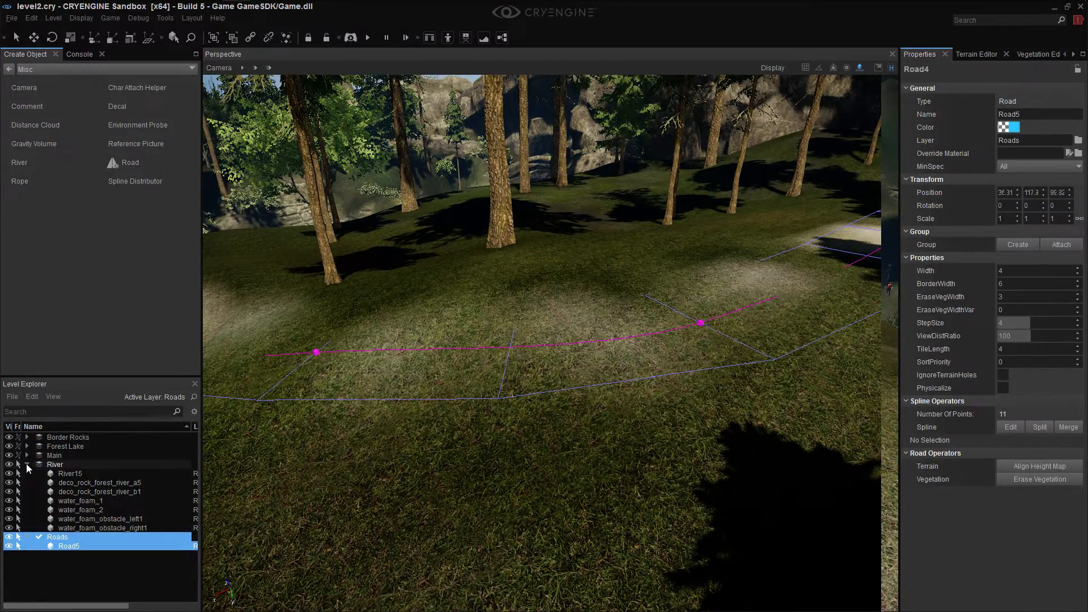
left_click(27, 465)
Turn on spline editing for the road in the Roads layer and widen the viewport
right_click_drag(431, 318, 553, 345)
key("w")
mouse_move(482, 472)
right_mouse_down()
mouse_move(512, 466)
mouse_move(497, 482)
right_mouse_up()
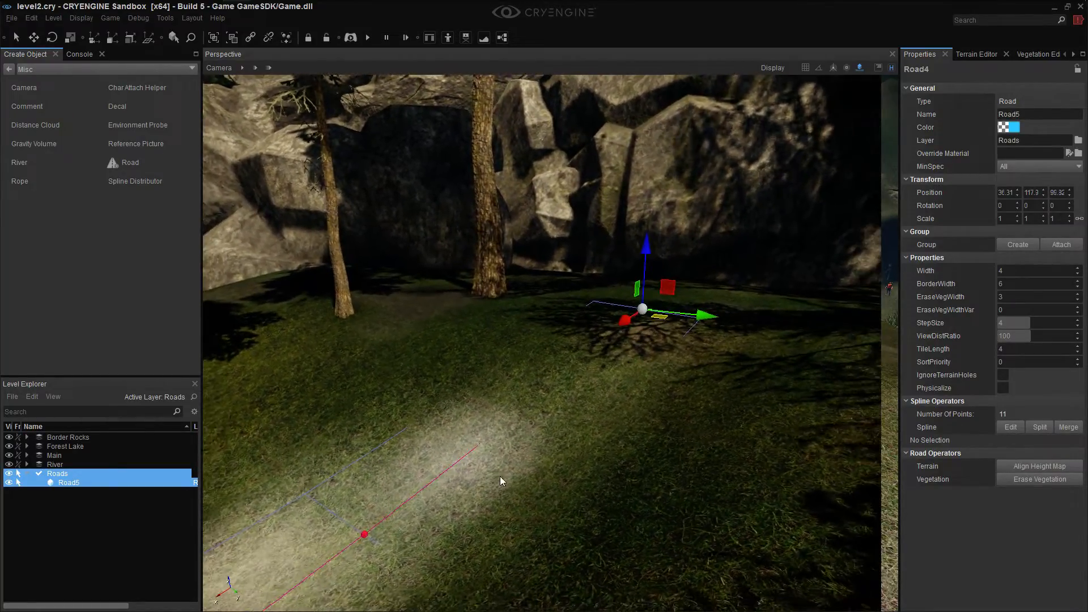
right_click_drag(542, 343, 879, 346)
right_click_drag(595, 426, 688, 446)
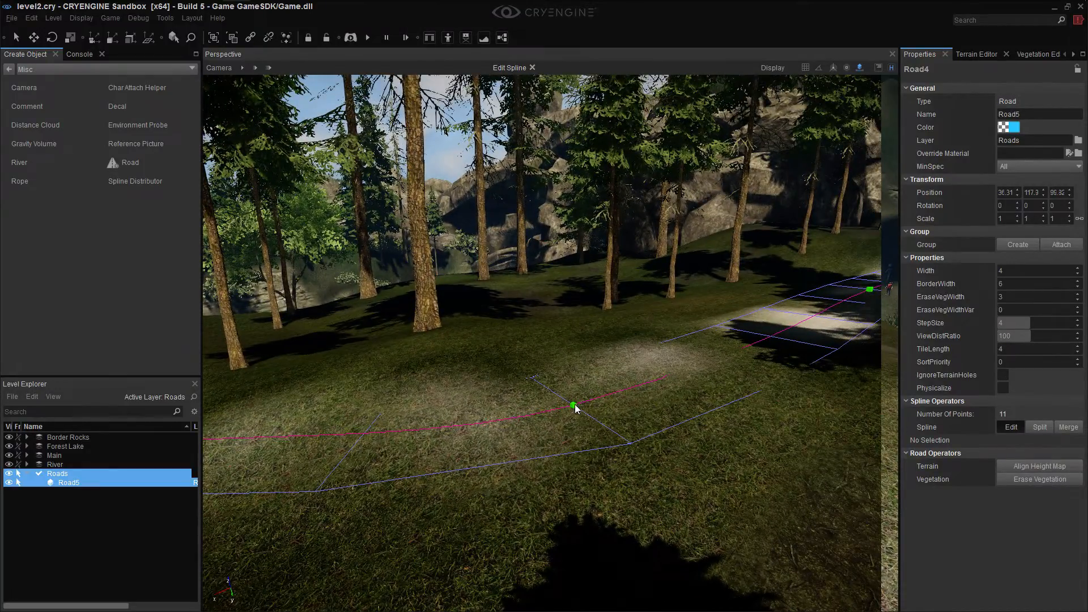
right_click_drag(634, 431, 654, 456)
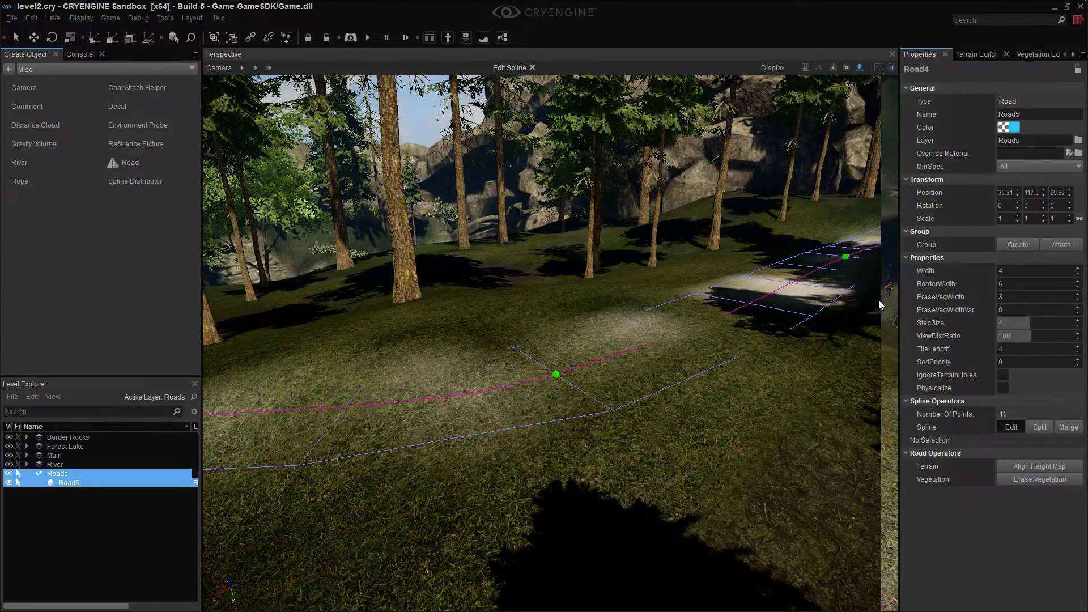
left_click_drag(900, 324, 917, 330)
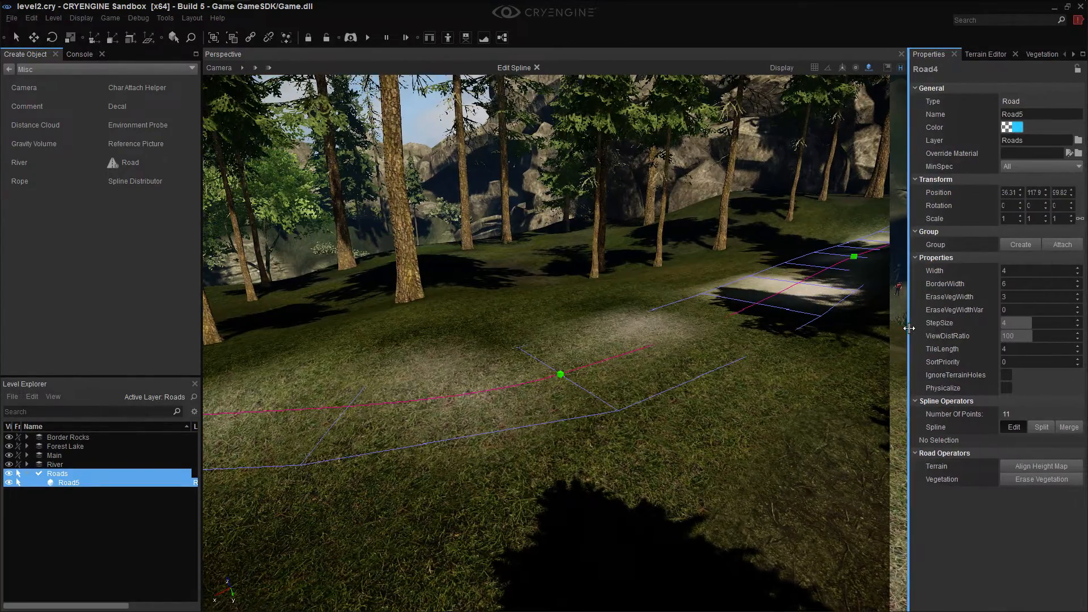
right_click_drag(825, 403, 866, 402)
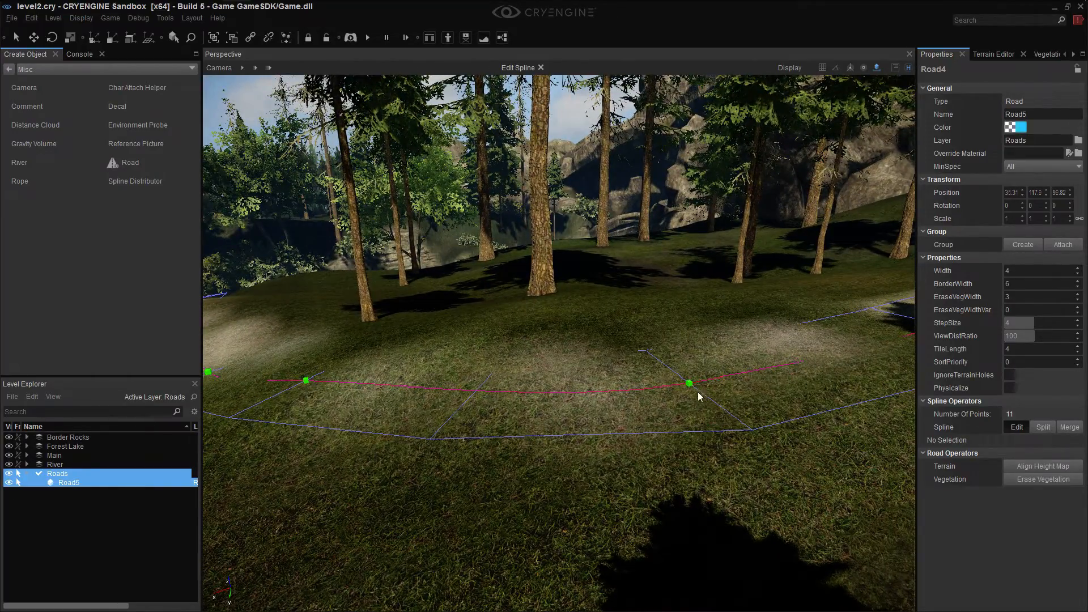
Disable terrain snapping and lower the road's spline point 4 to a height of about -2.92
key("w")
right_click_drag(747, 411, 722, 396)
key("a")
left_click(623, 368)
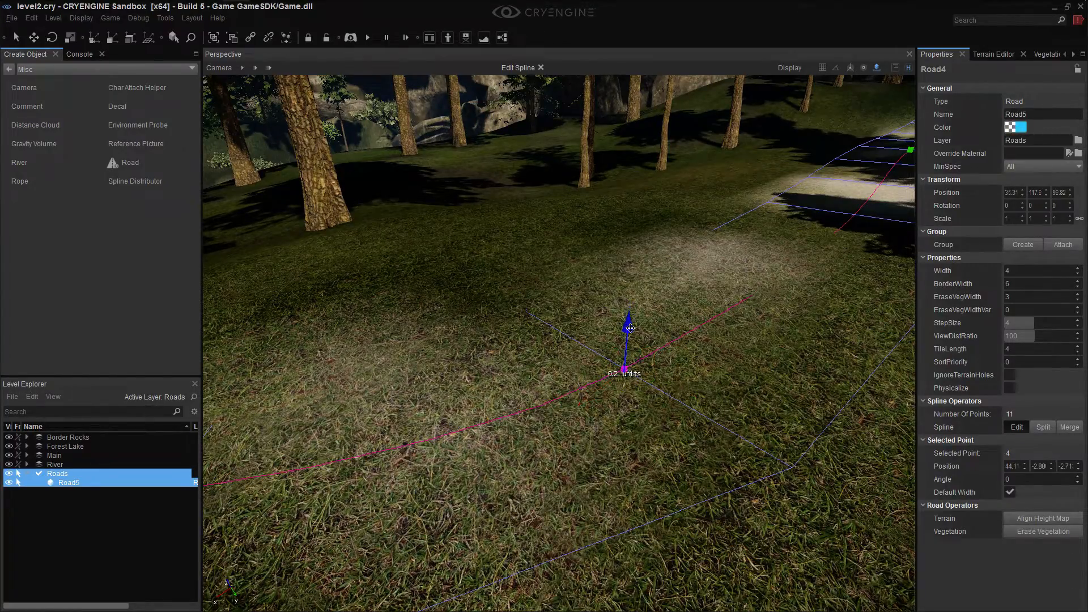
right_click_drag(585, 425, 605, 412)
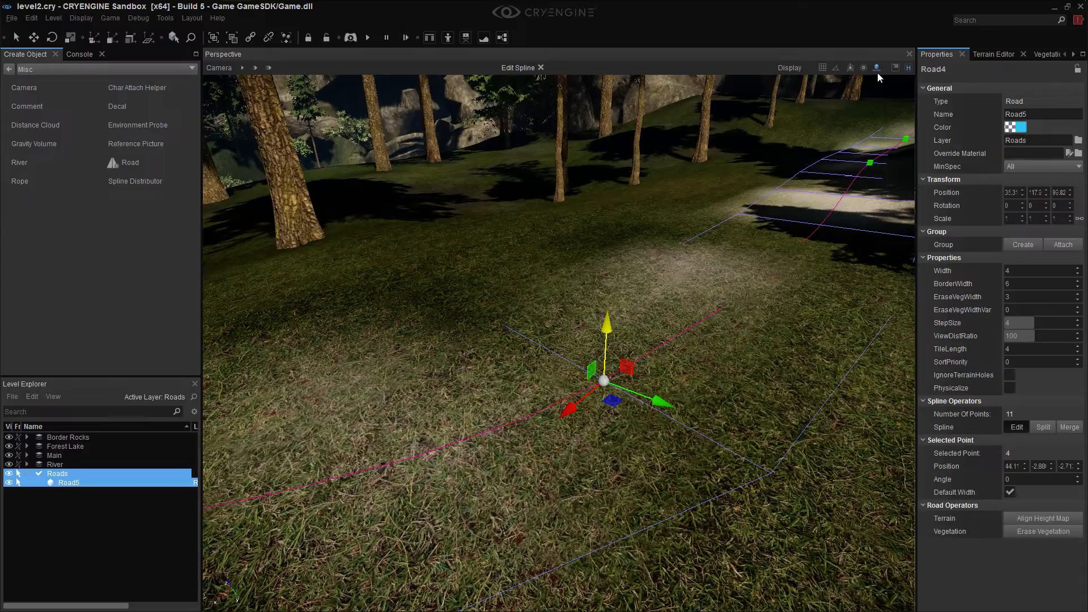
left_click(877, 68)
left_click(605, 333)
left_click(604, 379)
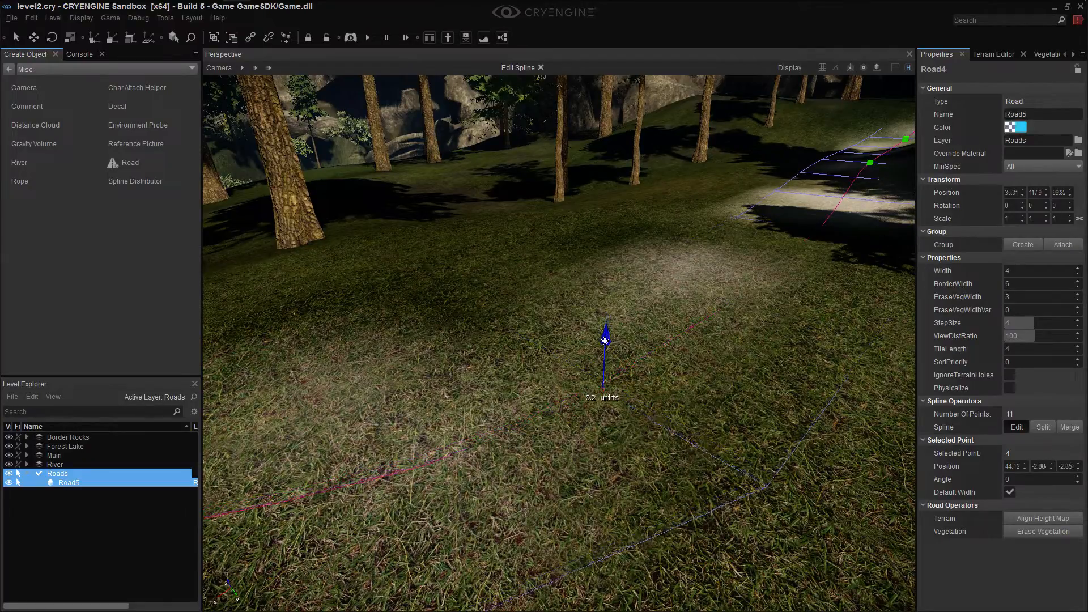
right_click_drag(610, 371, 686, 367)
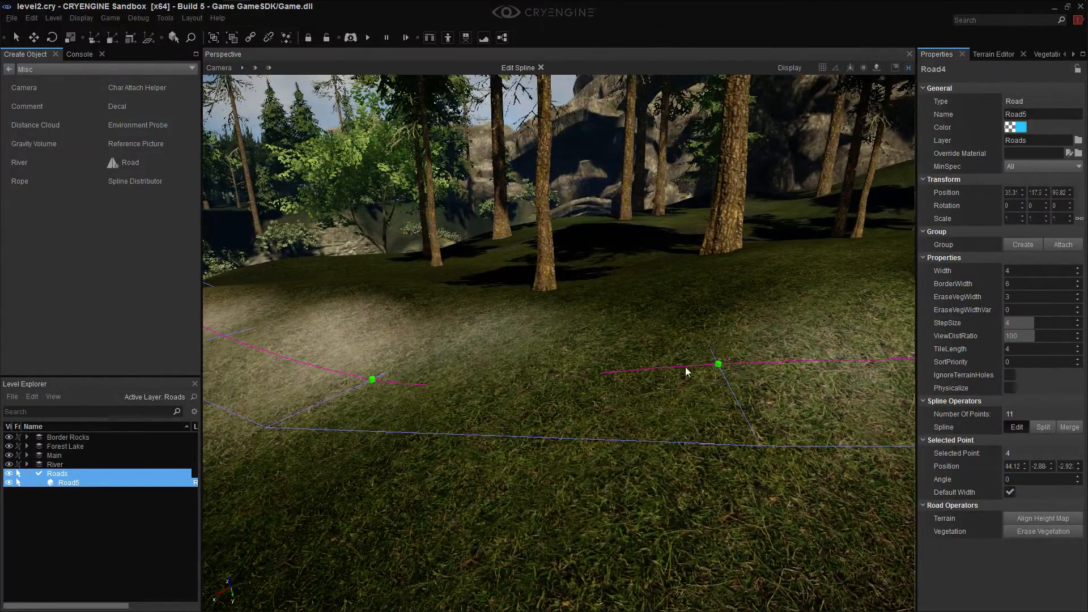
Lower the road's spline point 5 to a height of about -3.78 and point 7 to about -5.17
left_click(718, 364)
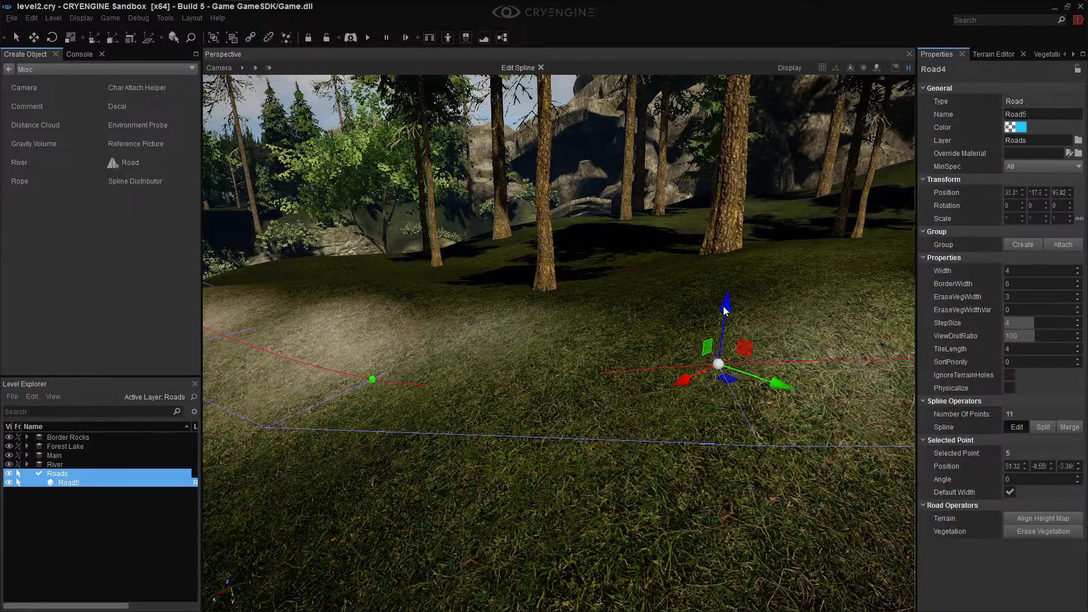
right_click_drag(493, 284, 540, 297)
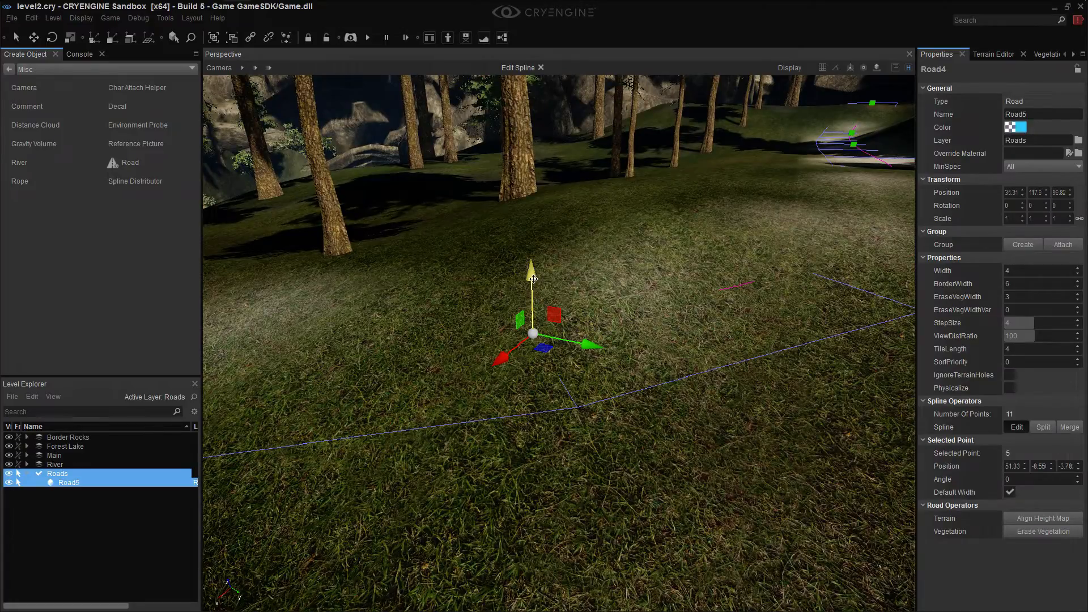
right_click_drag(463, 376, 524, 338)
key("a")
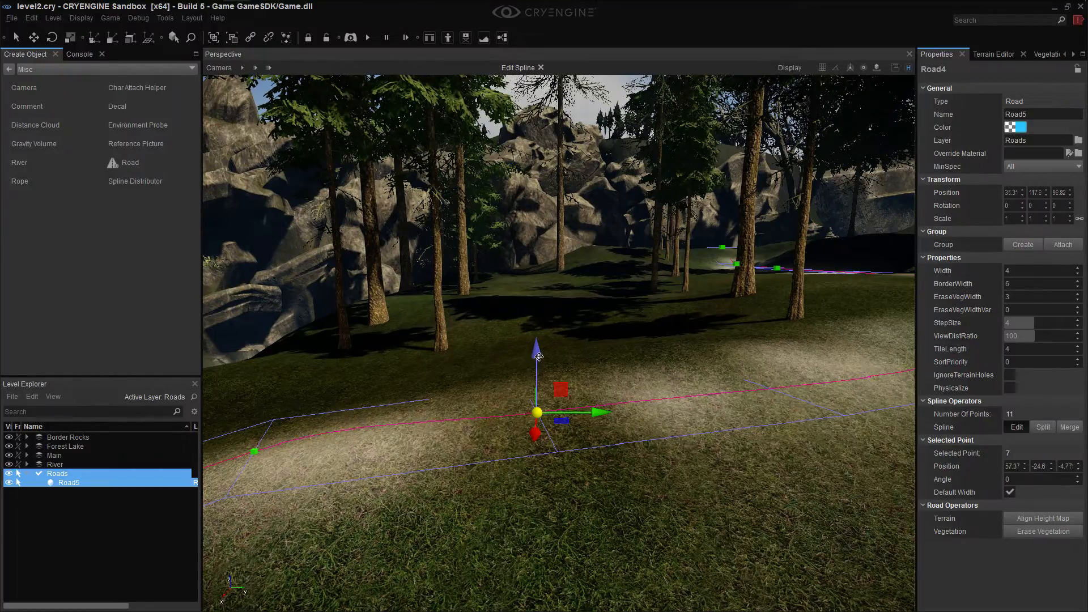
right_click_drag(559, 340, 431, 337)
right_click_drag(432, 507, 464, 491)
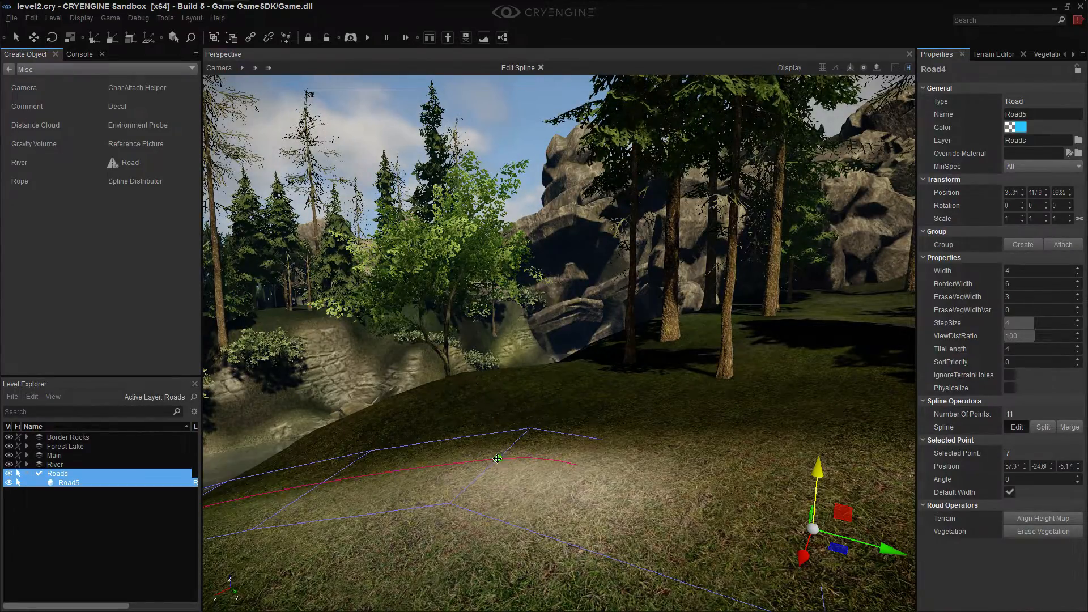
Lower the road's spline points 8 and 9 toward the grassy terrain surface
left_click(498, 458)
left_click(498, 459)
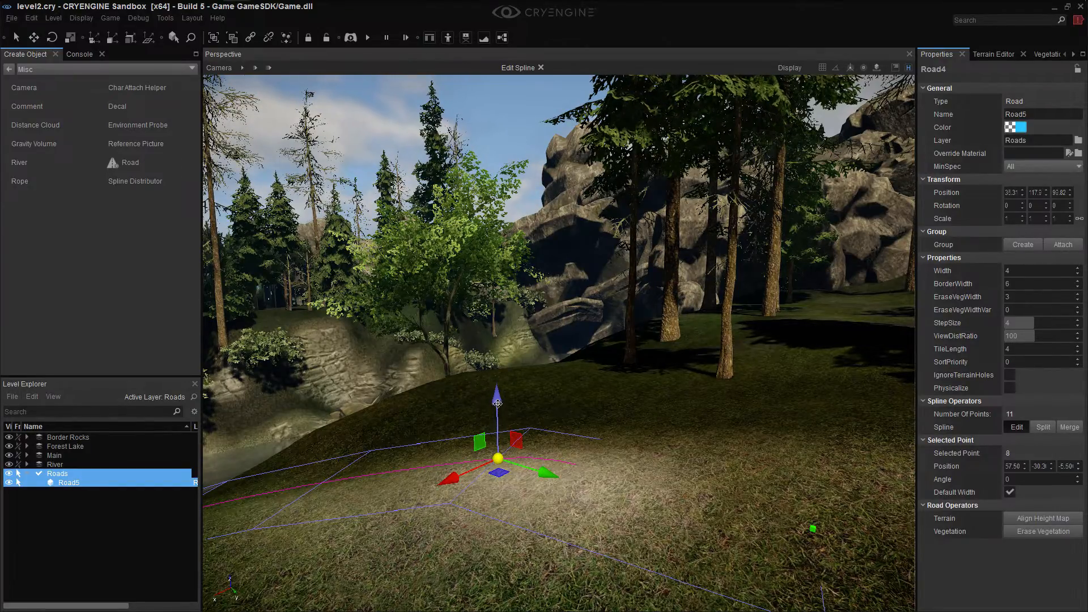
left_click_drag(498, 442, 499, 443)
right_click_drag(498, 443, 520, 486)
key("w")
key("a")
left_click(533, 479)
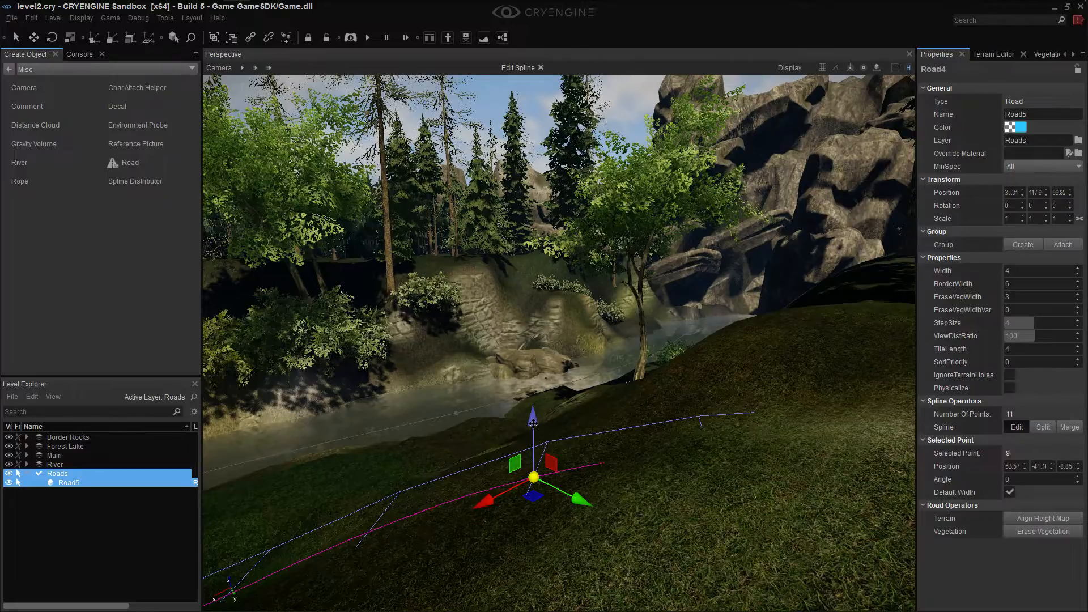
left_click_drag(533, 468, 534, 468)
Adjust the road's last spline point 11 to a height of about -16.6
mouse_move(533, 469)
right_mouse_down()
mouse_move(318, 457)
mouse_move(311, 493)
mouse_move(345, 529)
mouse_move(260, 535)
mouse_move(227, 552)
mouse_move(264, 567)
mouse_move(402, 558)
mouse_move(583, 569)
mouse_move(629, 595)
mouse_move(884, 575)
mouse_move(425, 501)
mouse_move(365, 481)
right_mouse_up()
key("w")
key("a")
left_click(583, 415)
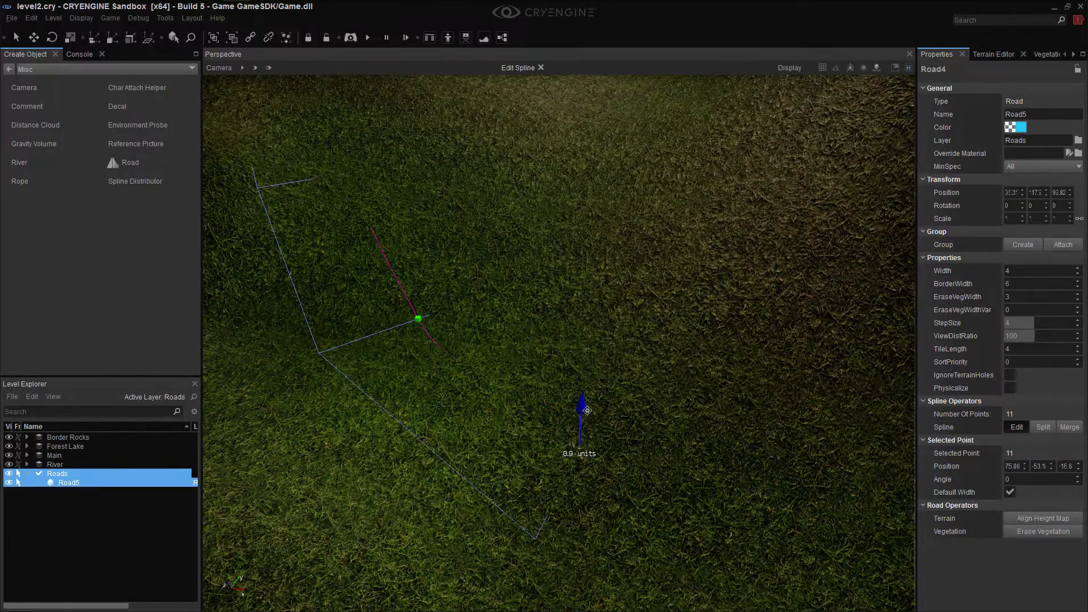
right_click_drag(567, 453, 487, 363)
Try to shift the whole road by moving its origin away from the start of the path
right_click_drag(639, 449, 633, 431)
key("v")
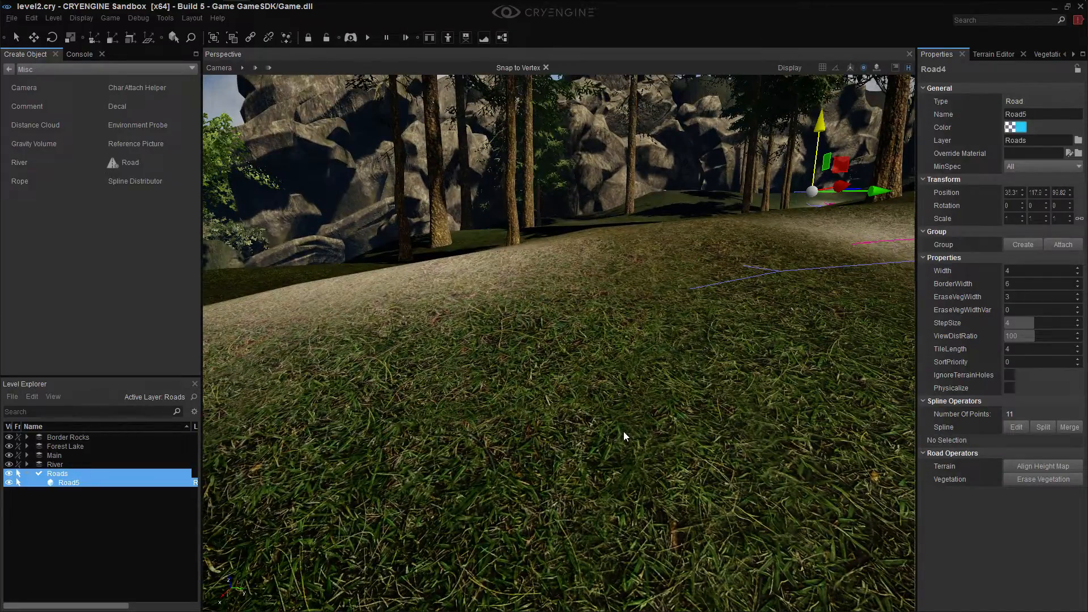
right_click_drag(621, 438, 645, 417)
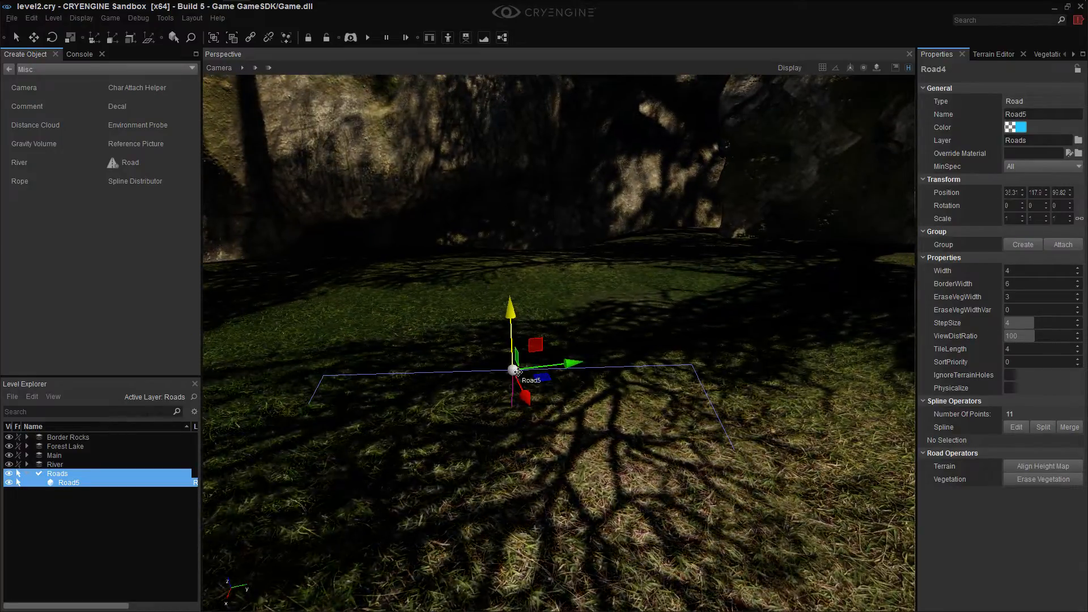
left_click_drag(517, 371, 864, 381)
right_click_drag(864, 381, 910, 386)
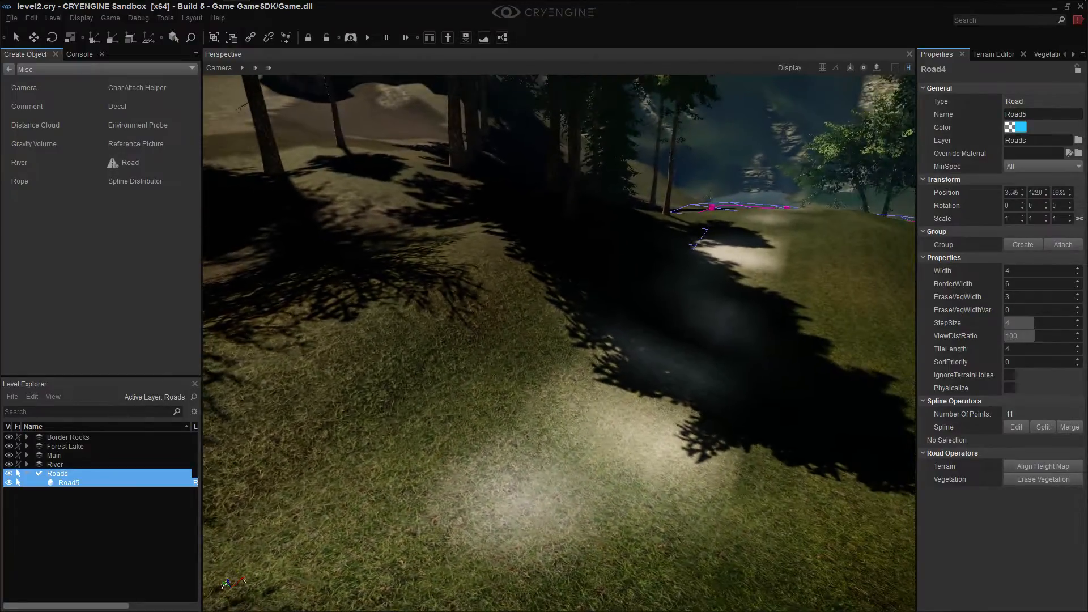
right_click_drag(755, 440, 635, 444)
right_click_drag(860, 448, 612, 403)
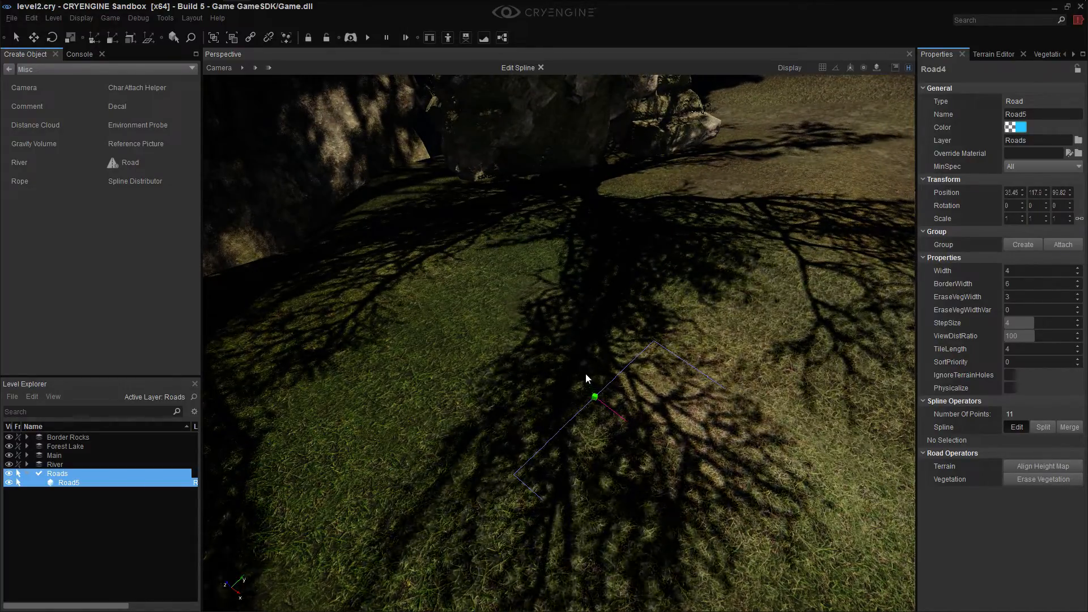
Turn on spline editing for the road and move its spline point 1 farther out across the grass
left_click(594, 396)
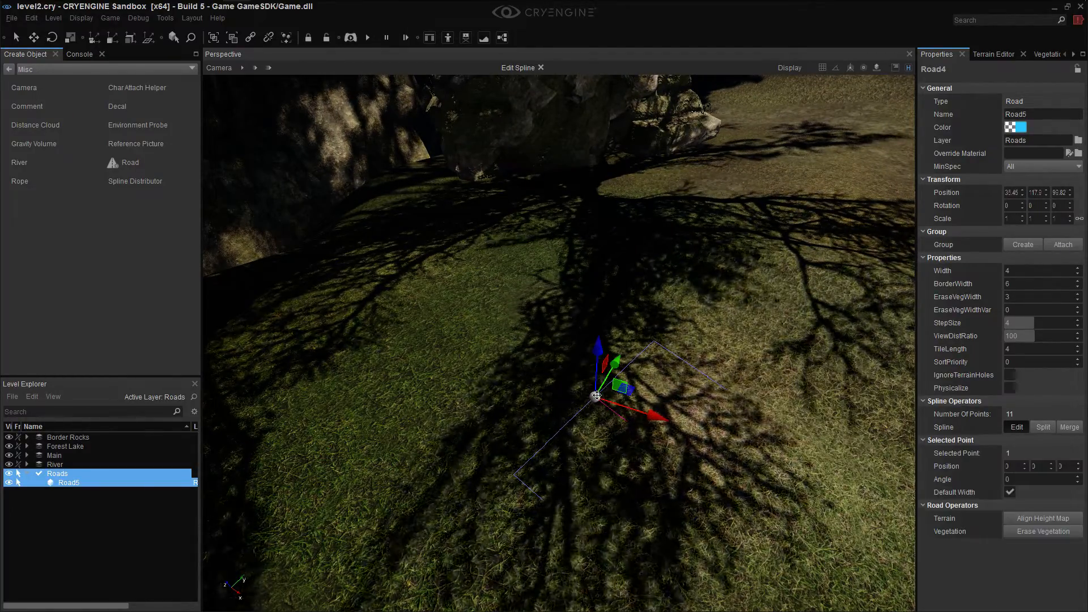
left_click_drag(617, 364, 833, 217)
right_click_drag(833, 217, 907, 222)
right_click_drag(692, 346, 748, 325)
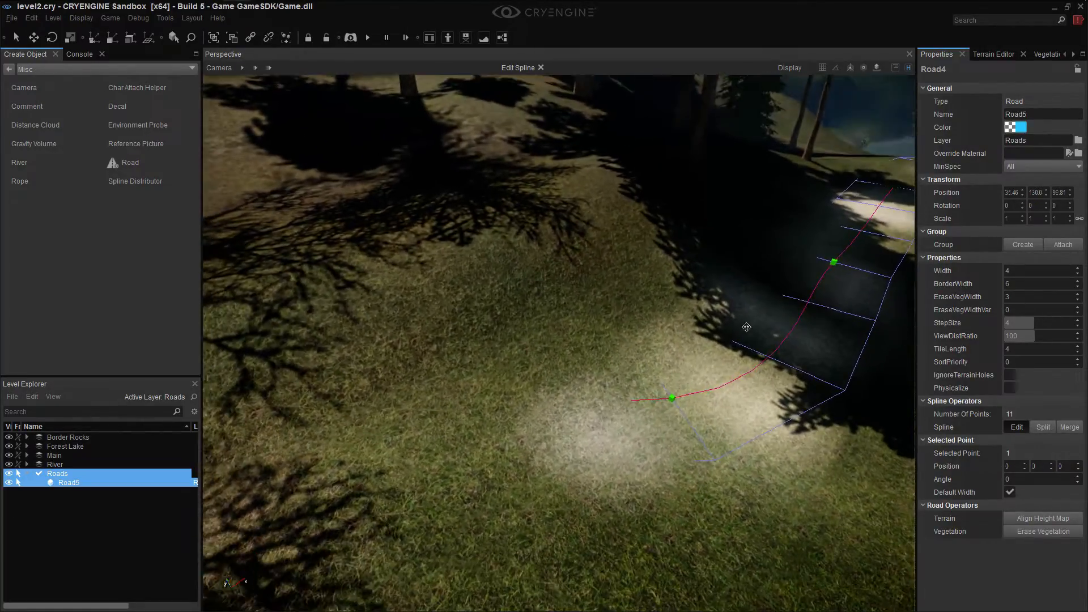
Shift spline point 2 to a Y of about -15.8 and insert a new spline point between it and the following one
left_click(675, 396)
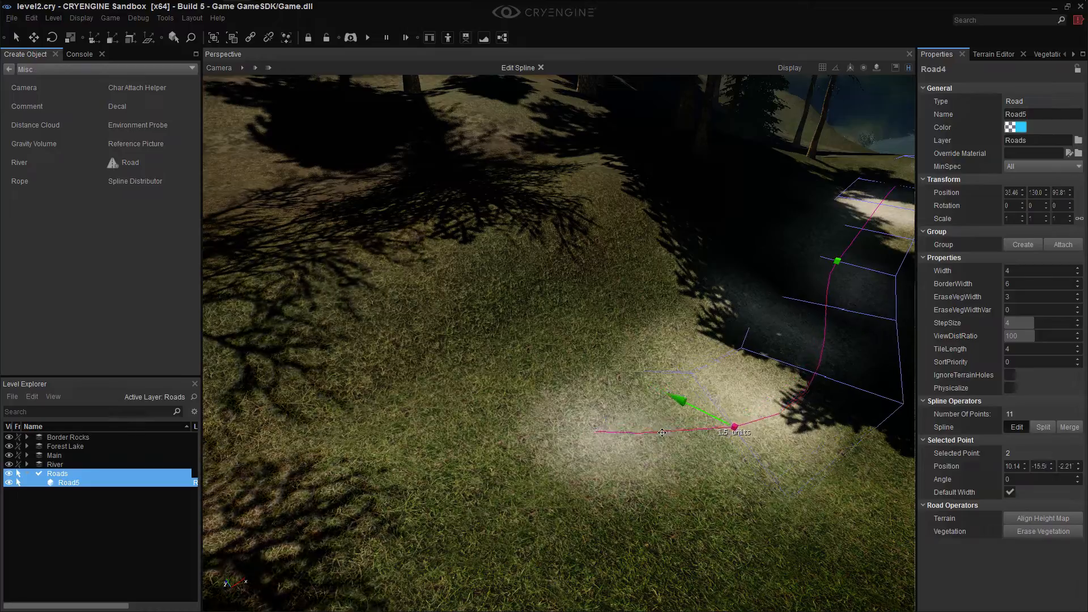
left_click_drag(665, 439, 663, 438)
right_click_drag(663, 438, 635, 496)
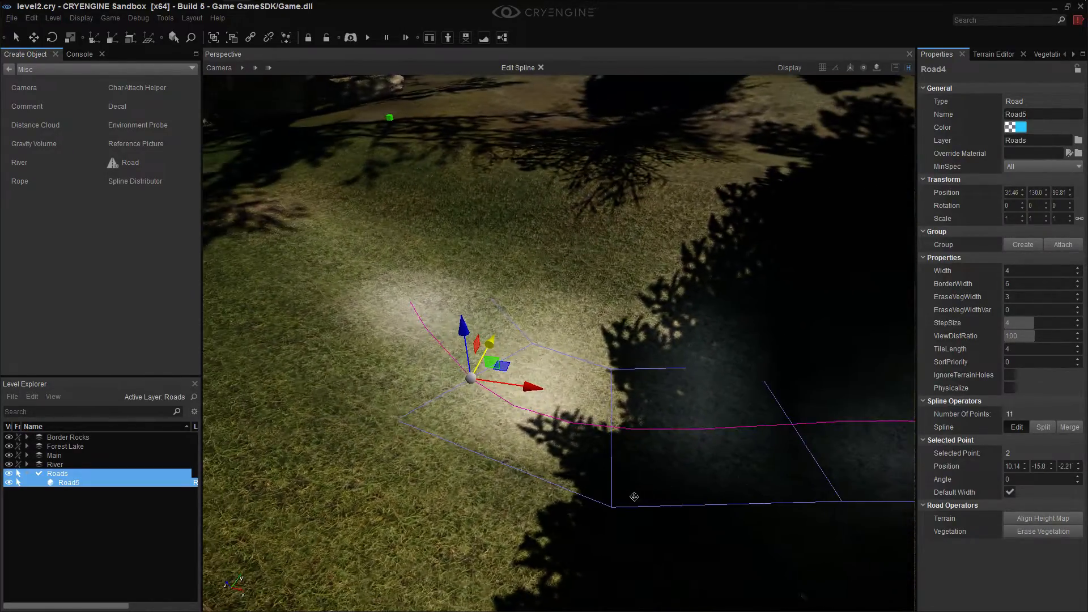
left_click(674, 430)
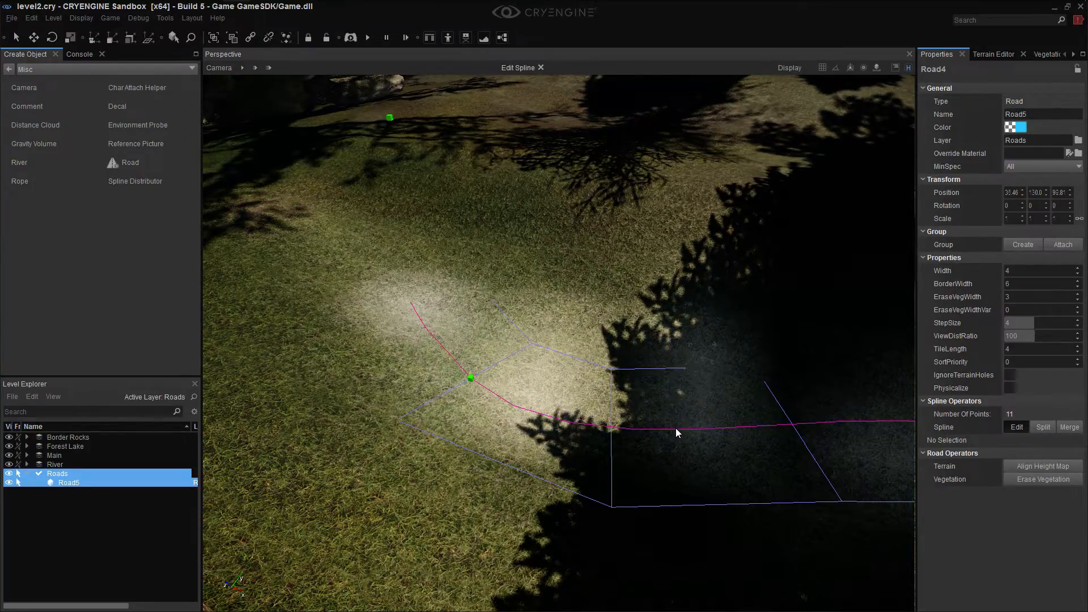
left_click(677, 430, "ctrl")
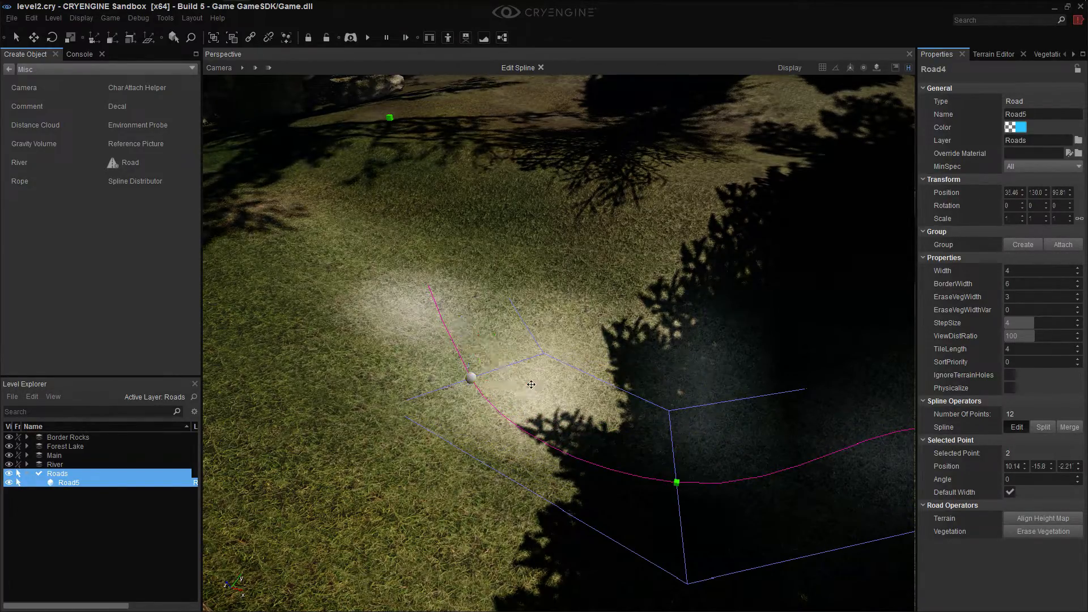
Move the road's spline point 2 to about X 5.86, Y -14.5 on the bright patch of the path
left_click(504, 371)
left_click(473, 378)
right_click_drag(487, 378, 460, 413)
key("d")
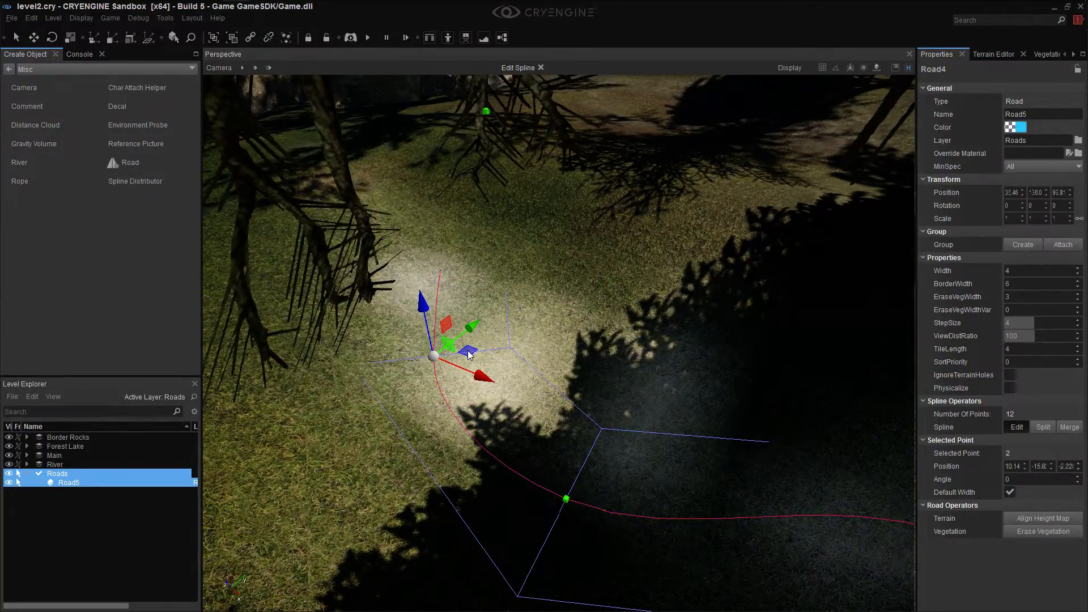
left_click(391, 288)
right_click_drag(391, 288, 442, 382)
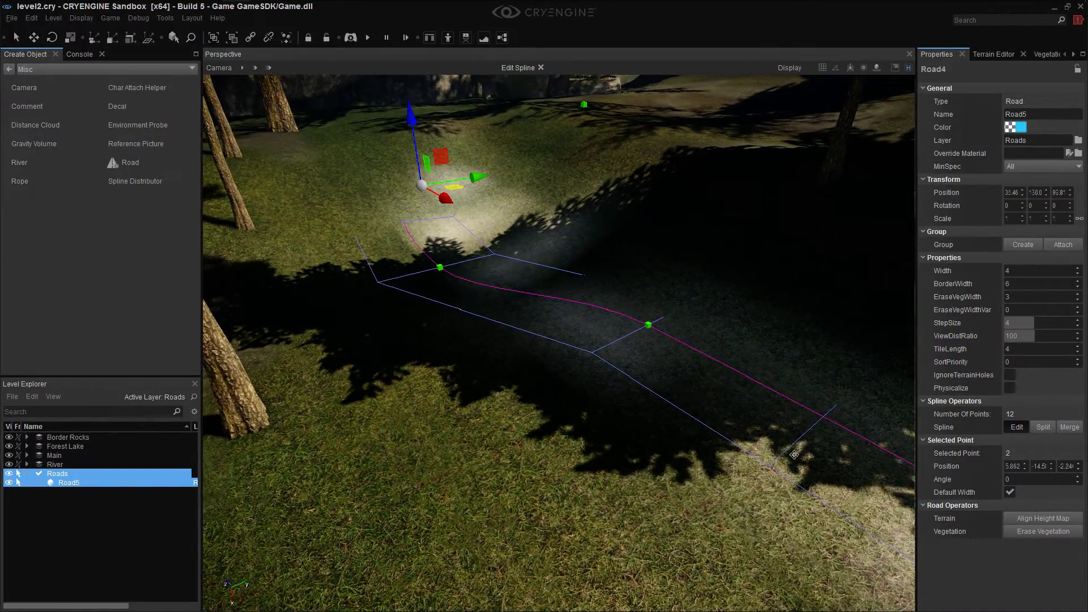
Turn off spline editing and rename the road as Forest Road 1
right_click_drag(445, 340, 881, 459)
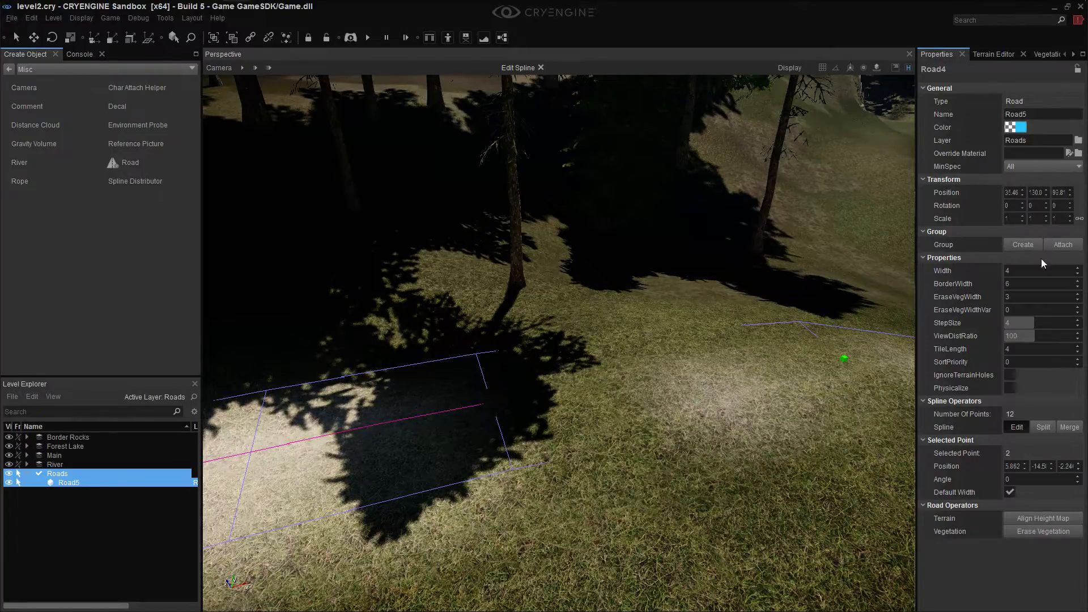
left_click(1020, 428)
right_click_drag(680, 340, 943, 239)
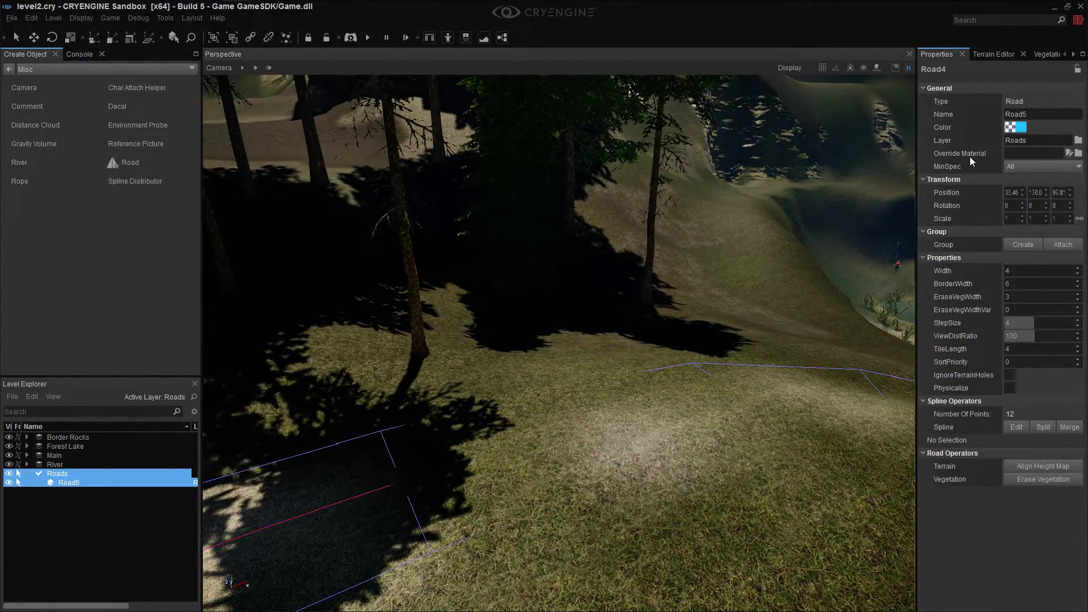
left_click(1078, 154)
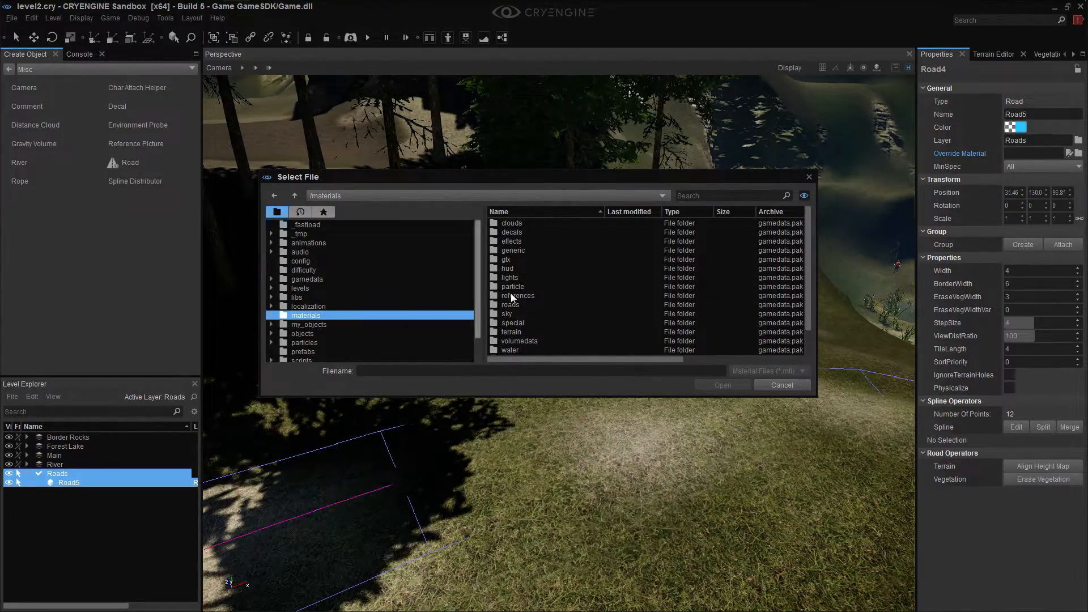
left_click(783, 386)
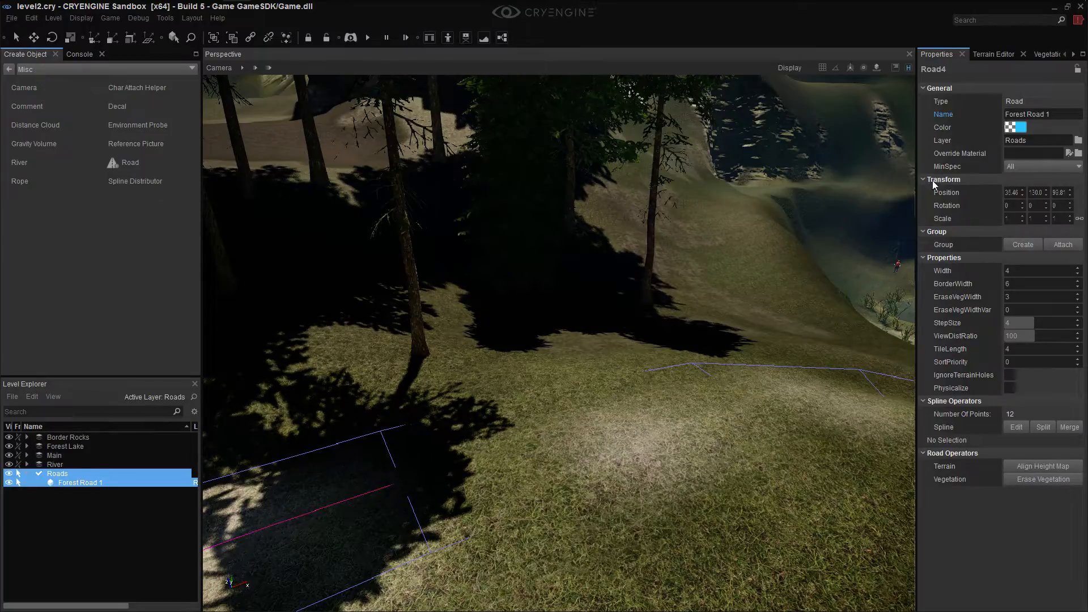
left_click(1070, 172)
left_click(1070, 172)
Set the width of Forest Road 1 to 2.8
right_click_drag(743, 421, 573, 400)
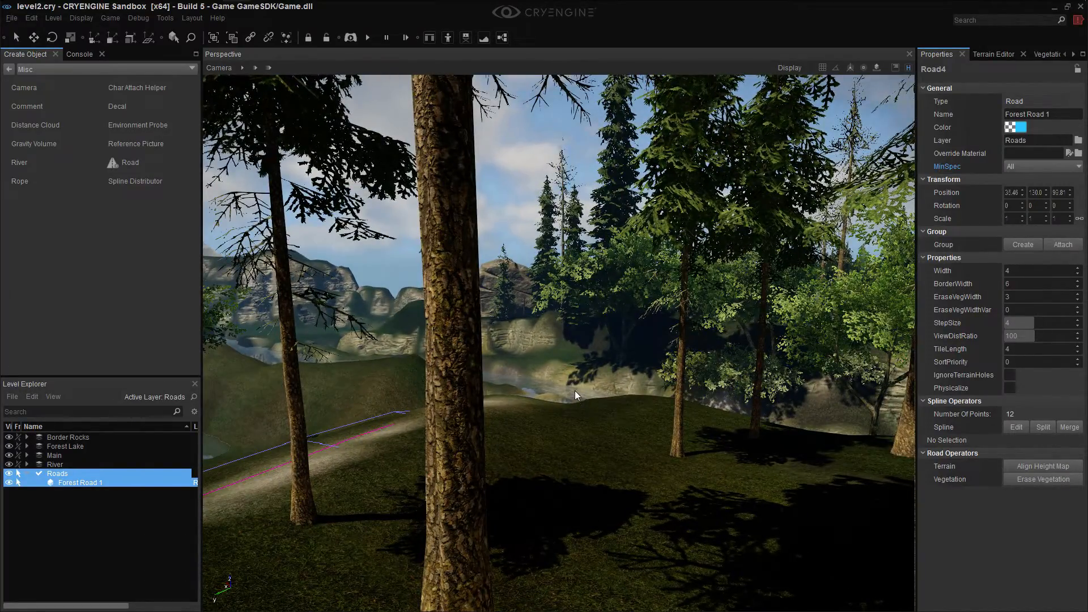
key("w")
right_click_drag(676, 485, 424, 501)
key("w")
key("w")
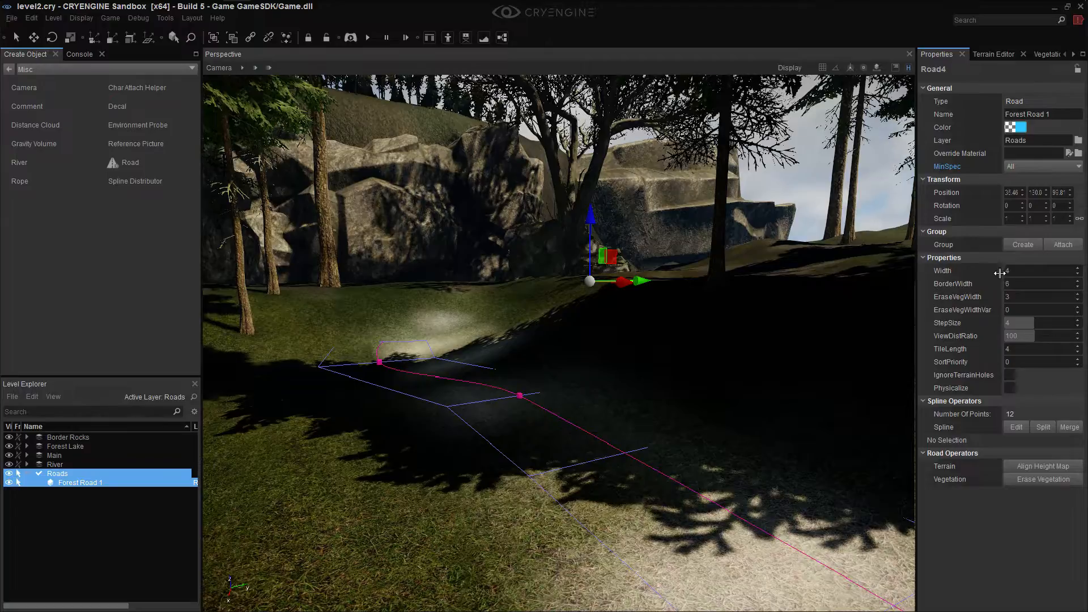
left_click_drag(1022, 270, 993, 270)
Edit the spline again, shifting point 3 sideways along the path and point 2 to a Y of about -12.5
right_click_drag(648, 332, 657, 311)
key("w")
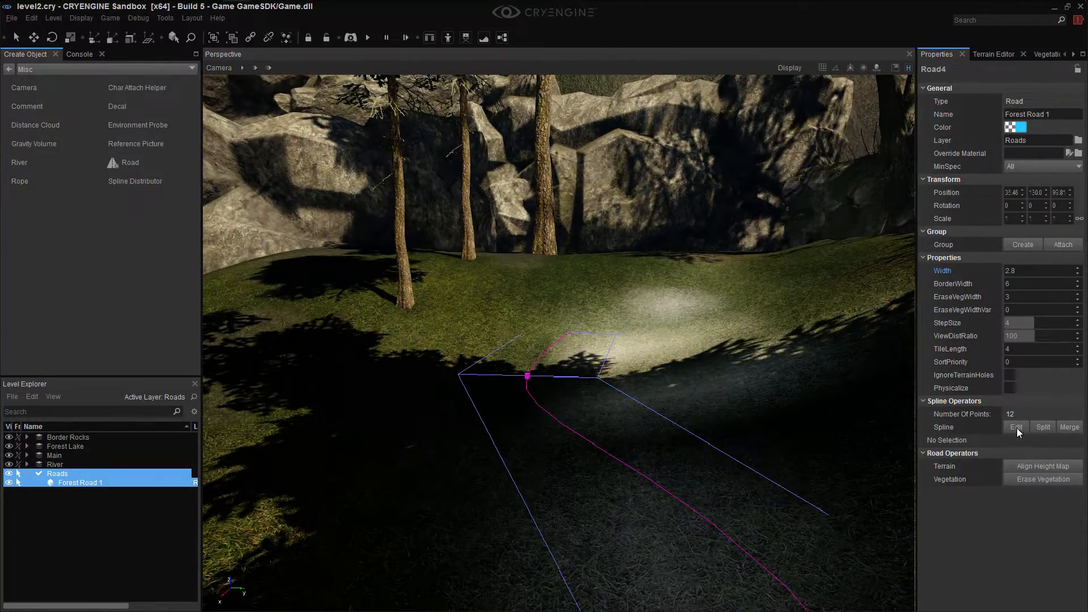
left_click(527, 377)
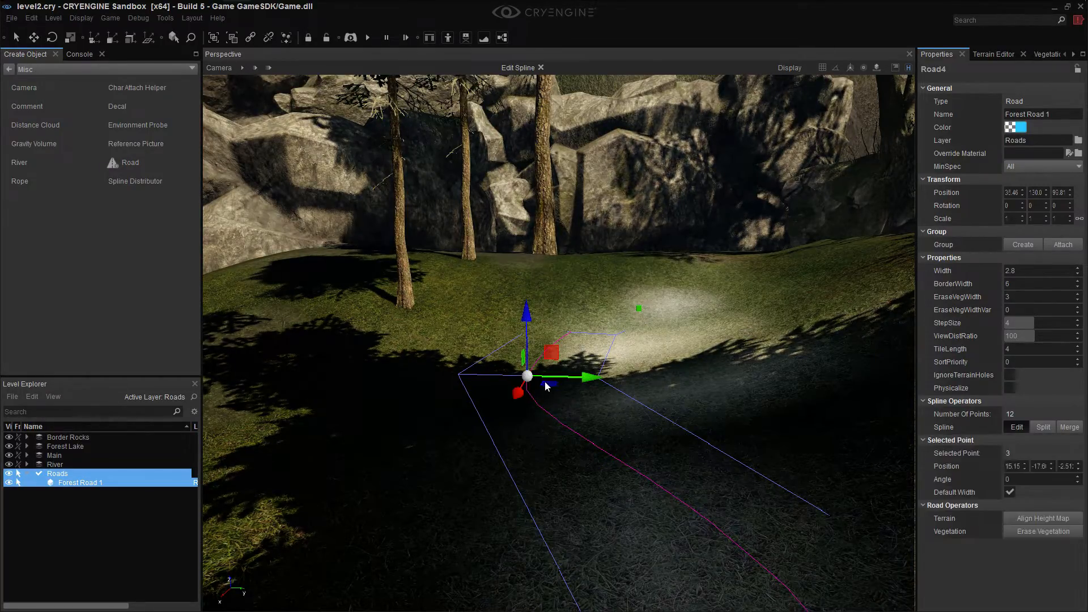
left_click_drag(549, 383, 607, 377)
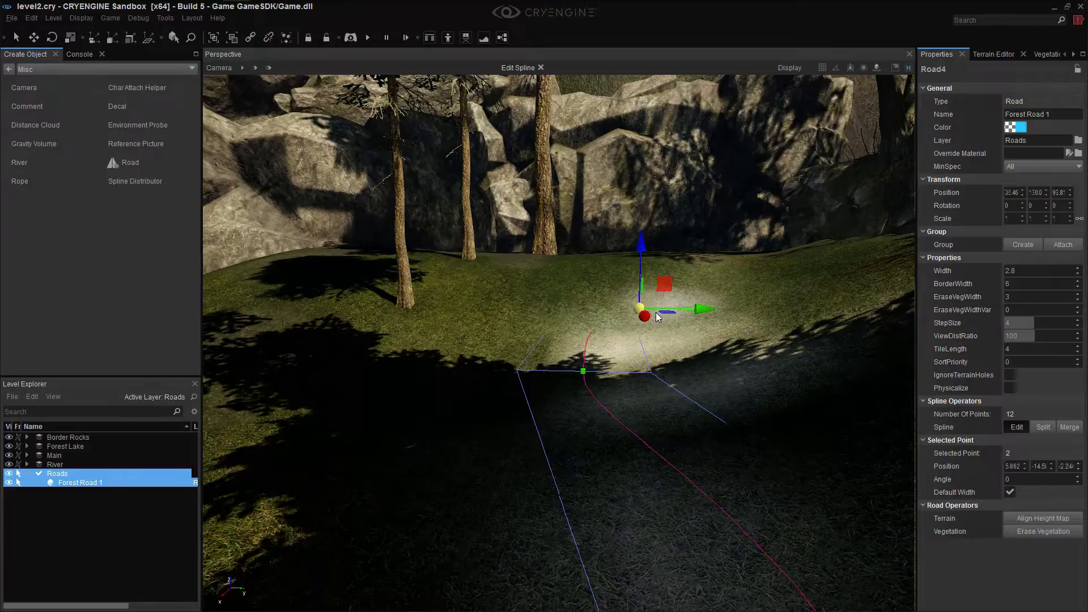
left_click_drag(700, 308, 744, 306)
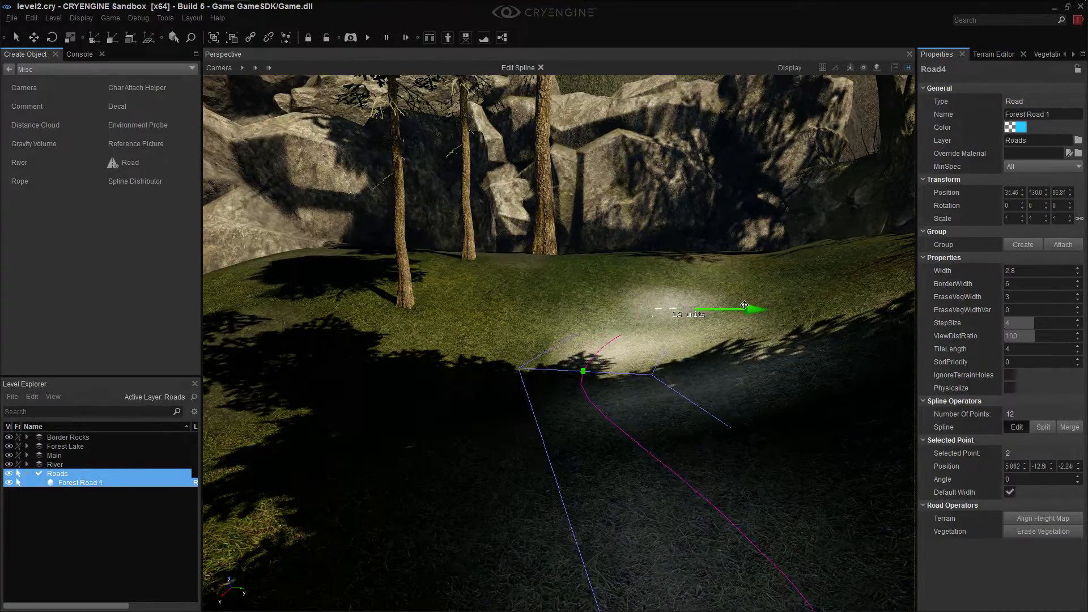
Remove spline point 3 and insert a replacement on the road at about X 14.52, Y -15.5
double_click(585, 372)
right_click_drag(587, 373, 631, 386)
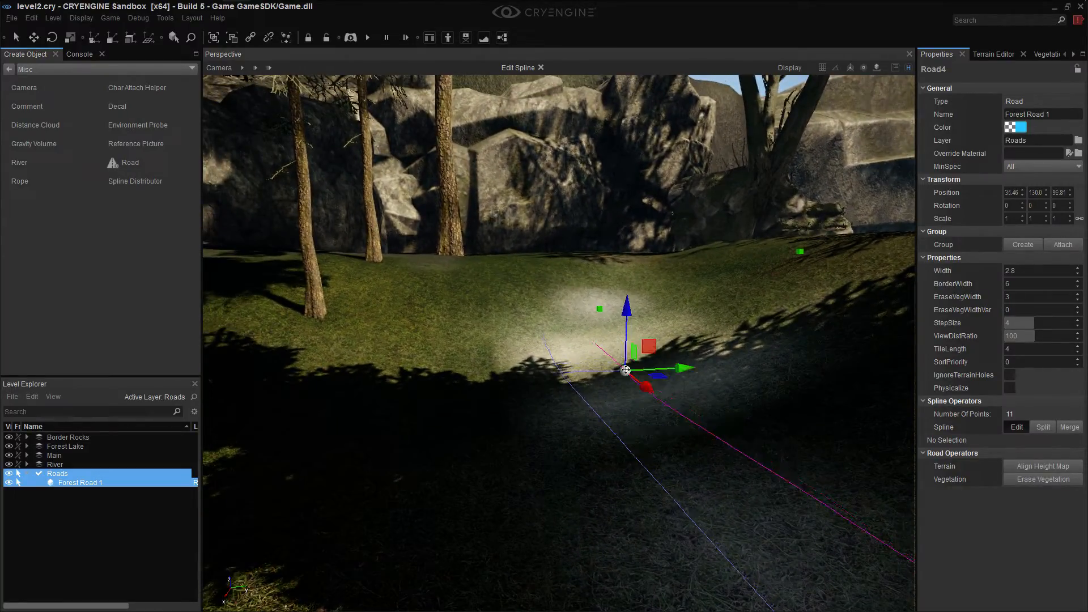
left_click(626, 369, "ctrl")
left_click_drag(655, 377, 634, 346)
right_click_drag(621, 314, 621, 340)
Assign forest_path_stones.mtl from the materials/roads folder as the override material of Forest Road 1
left_click(1078, 153)
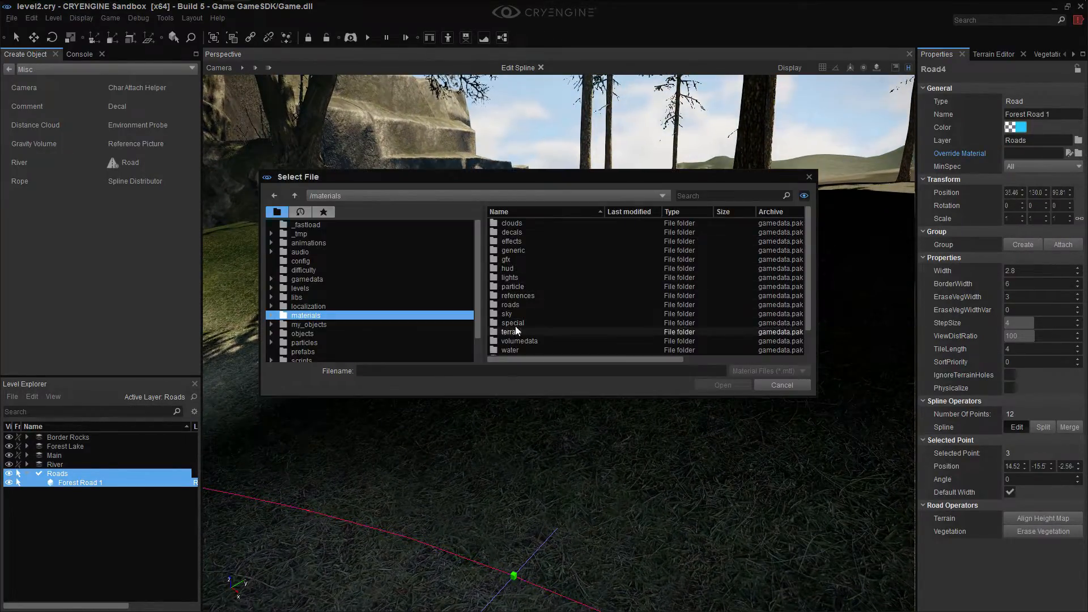
double_click(516, 305)
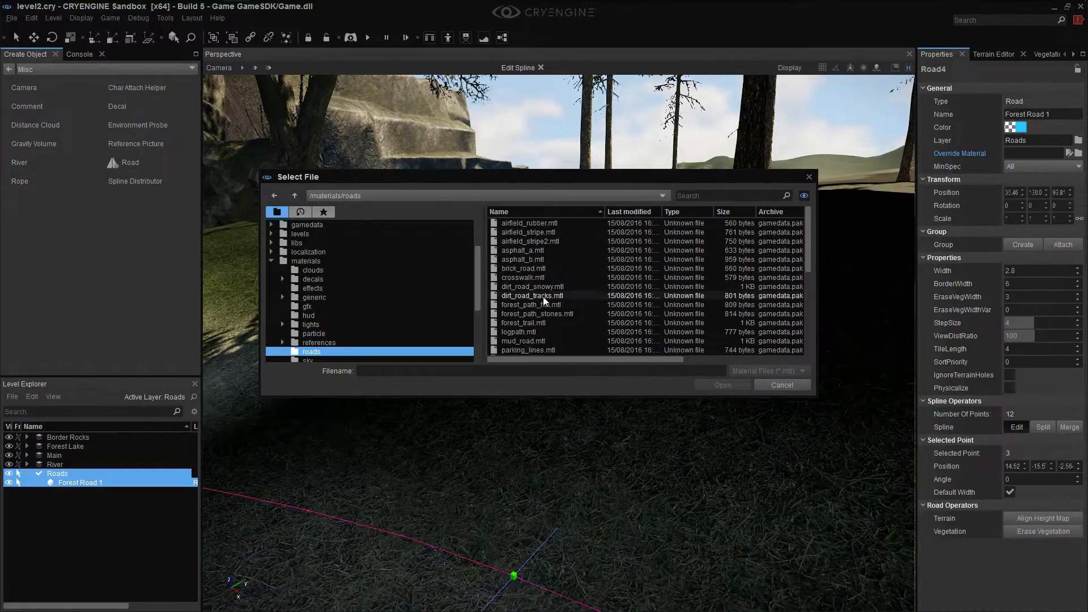
scroll(548, 297, "down", 2)
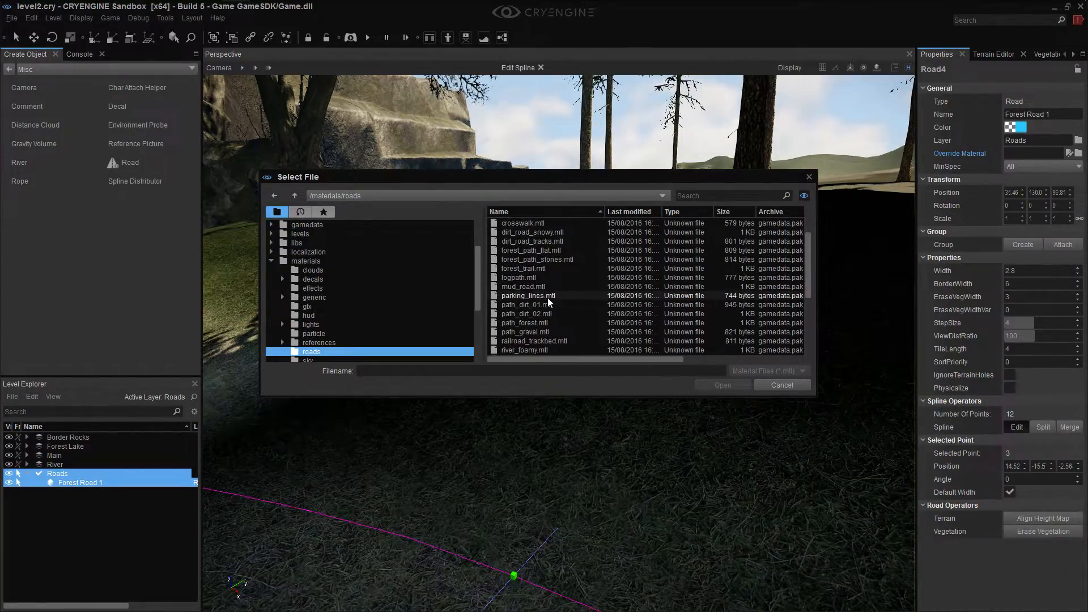
left_click(540, 250)
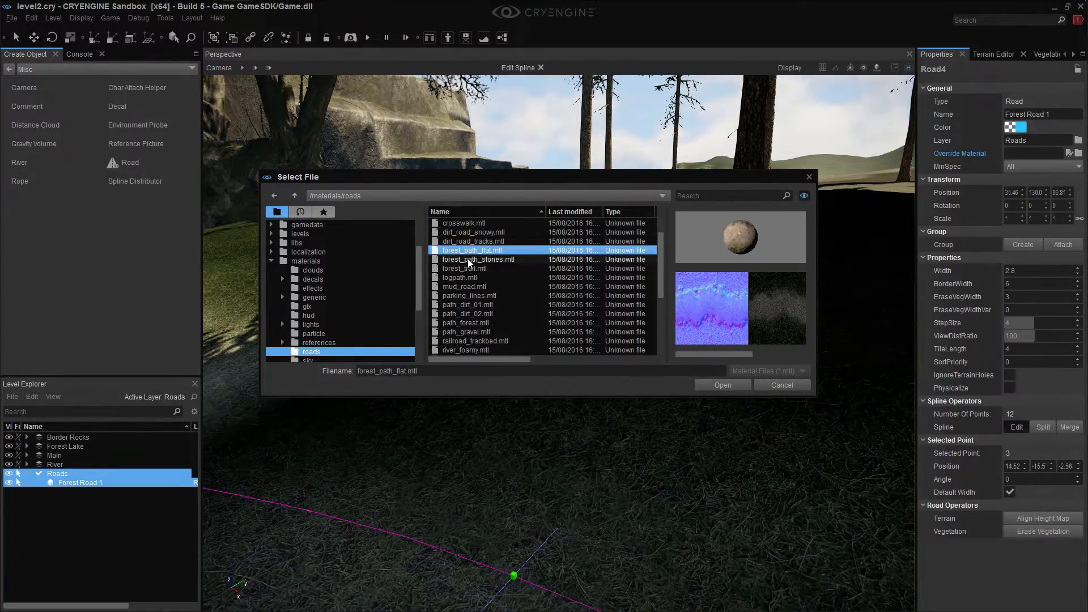
key("Down")
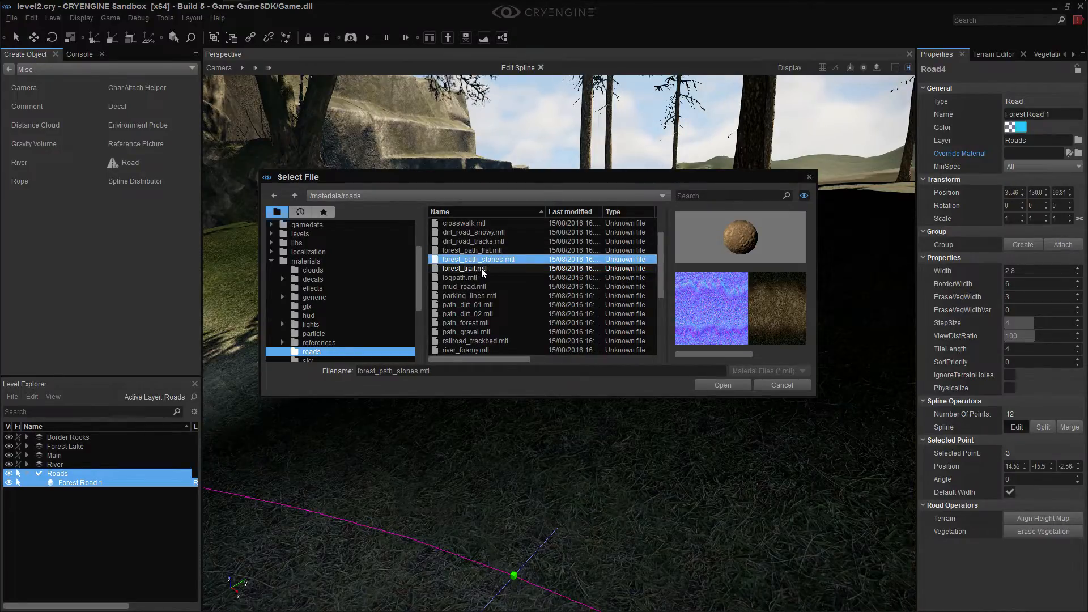
left_click(722, 385)
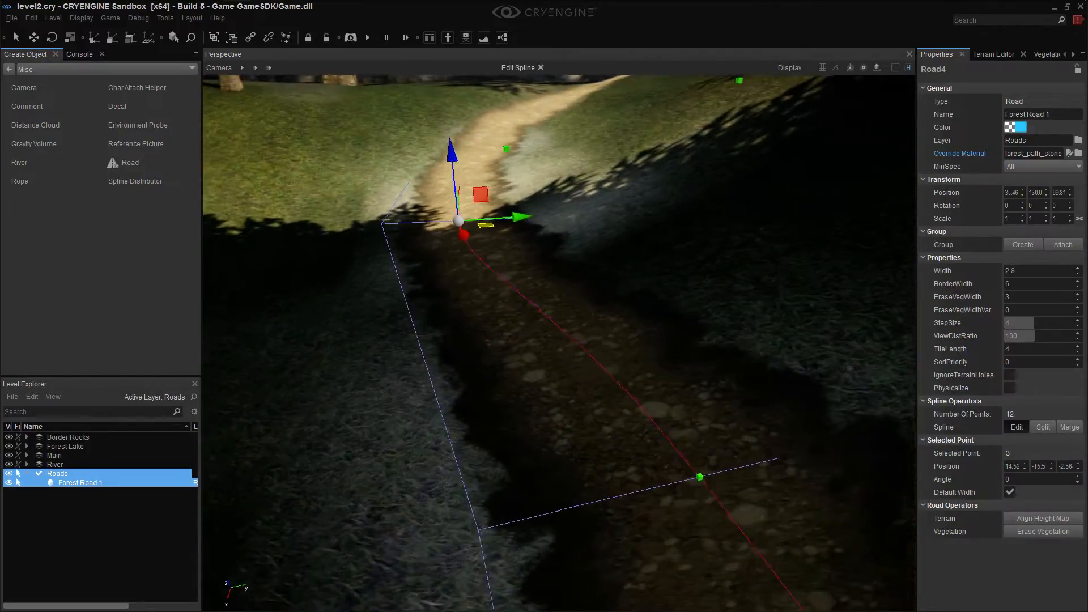
Shift spline point 3 of Forest Road 1 sideways to a Y of about -15.2
right_click_drag(559, 343, 584, 306)
right_click_drag(583, 374, 617, 411)
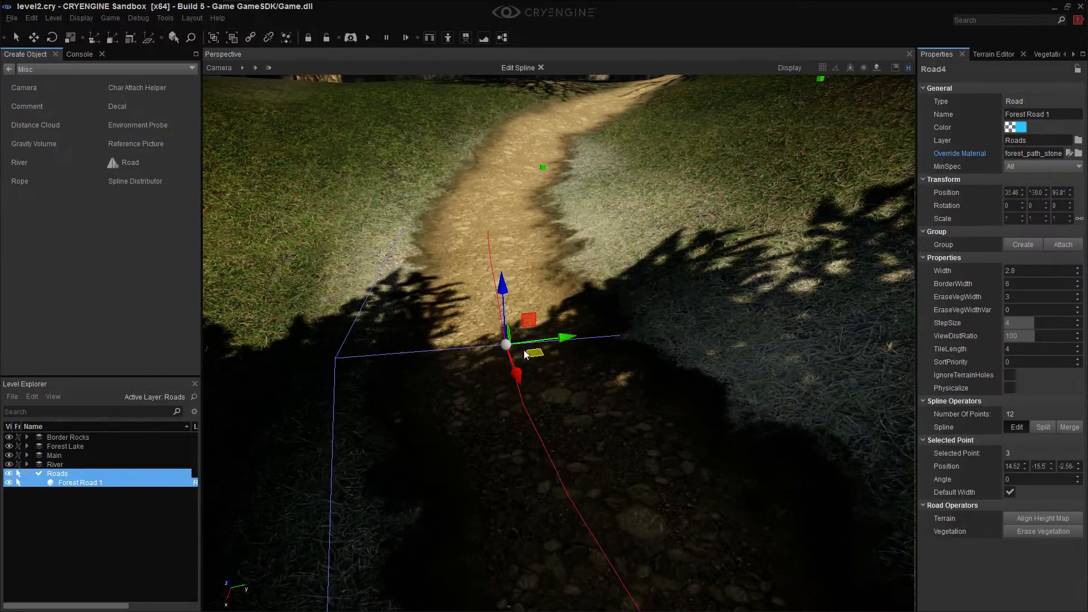
left_click(572, 342)
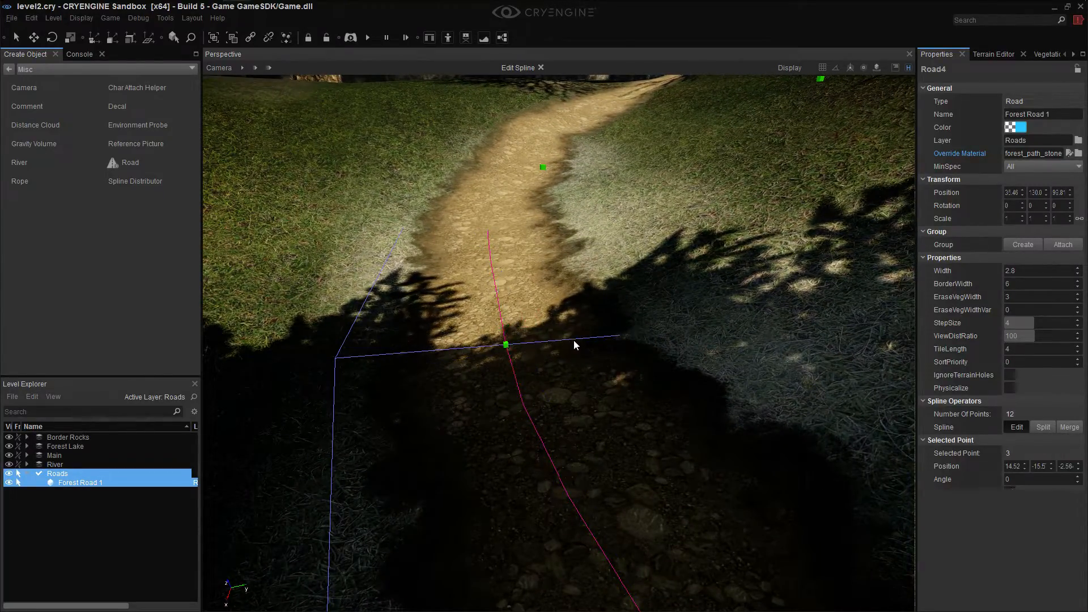
left_click(506, 344)
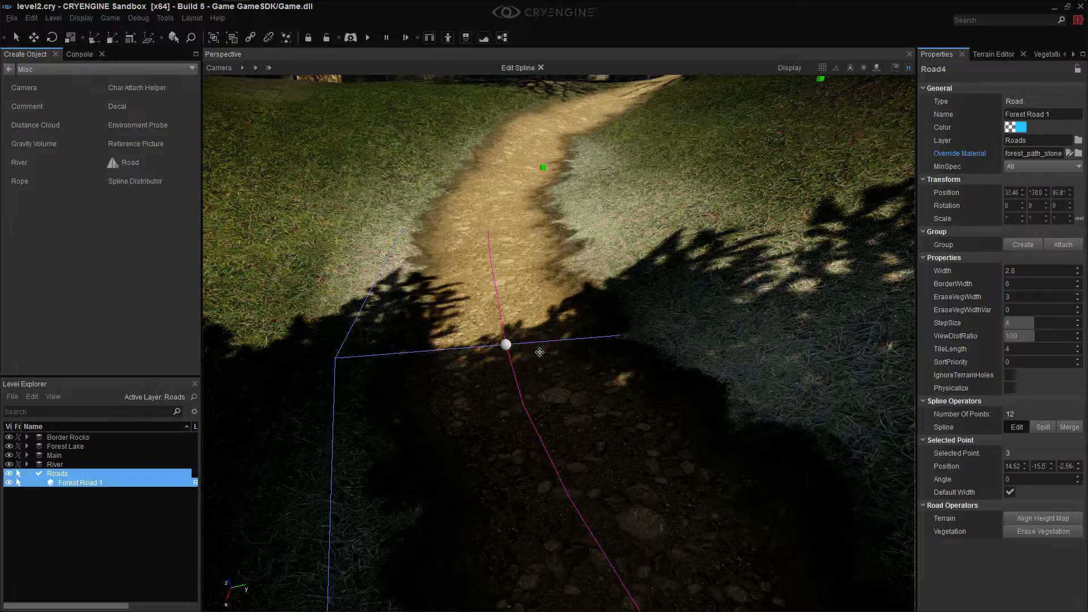
left_click_drag(537, 353, 578, 350)
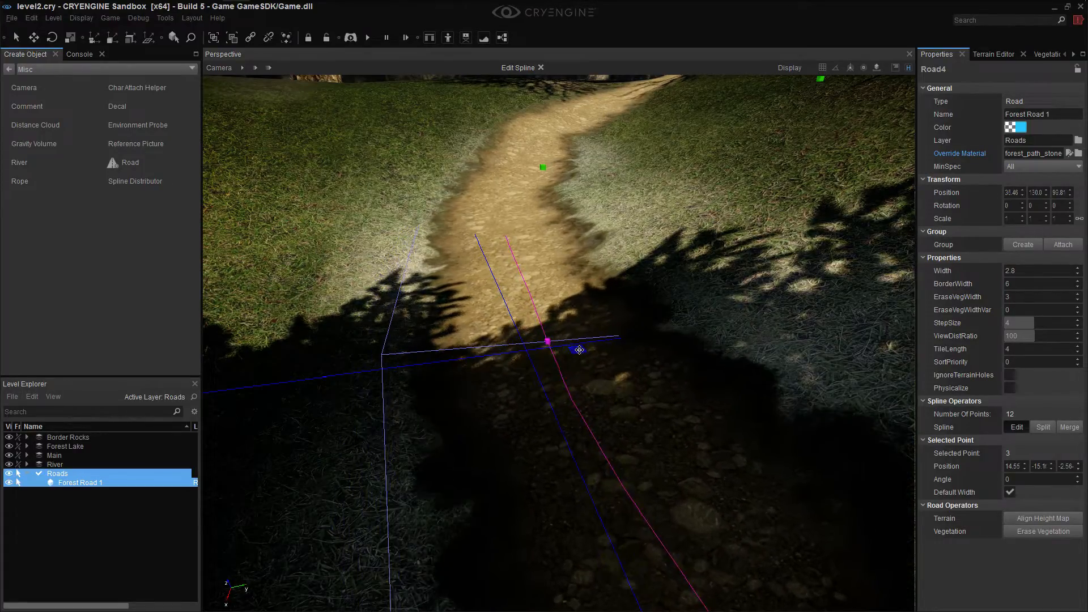
right_click_drag(599, 298, 593, 336)
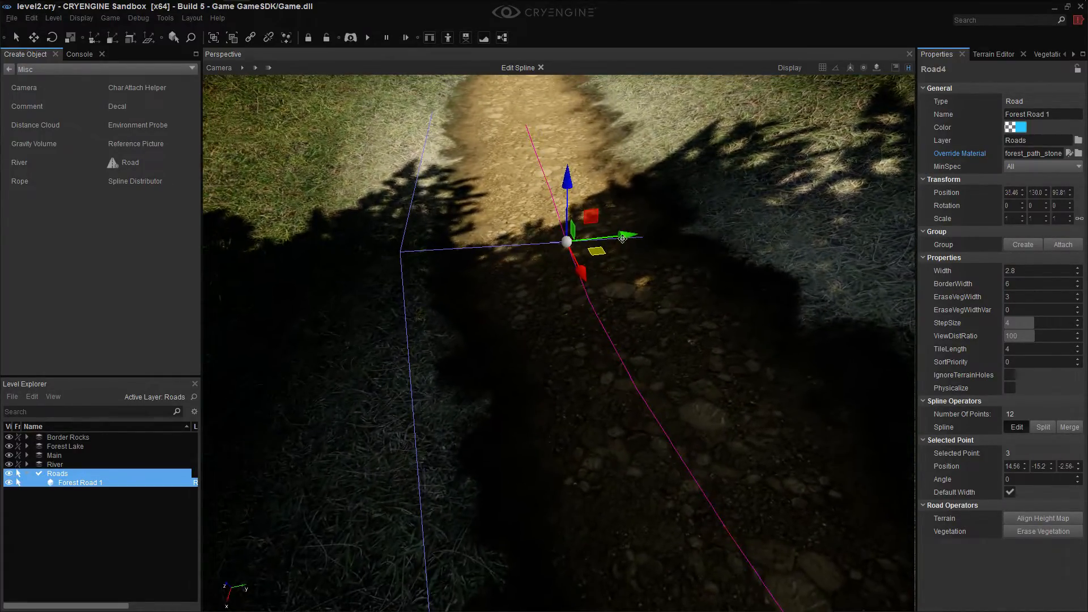
Try to shift spline point 3 further sideways to a Y of about -16.3
left_click_drag(628, 235, 498, 250)
right_click_drag(497, 249, 588, 253)
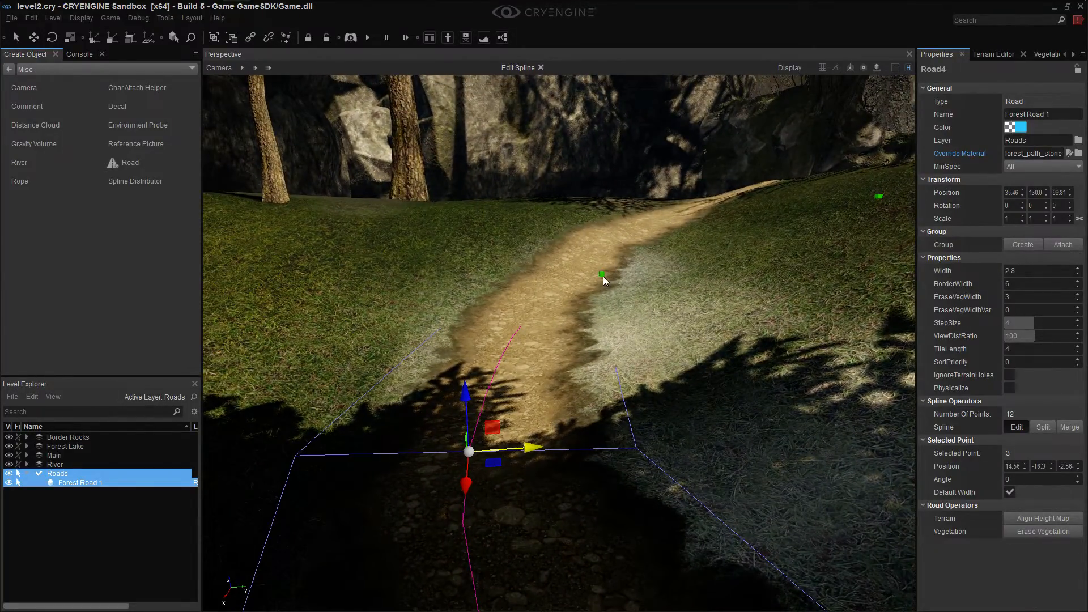
key("Delete")
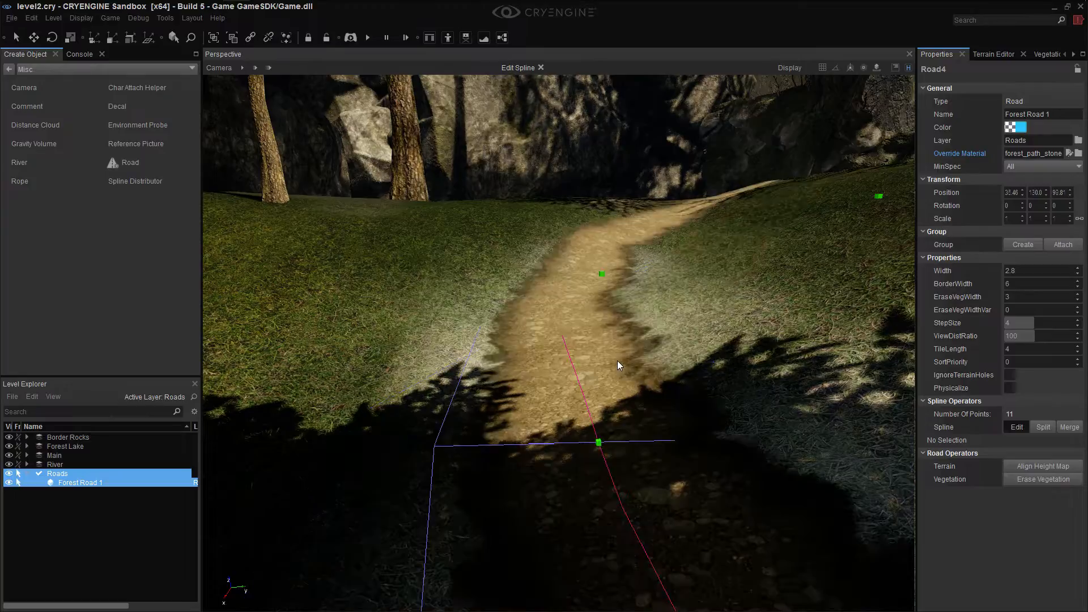
Shift spline point 2 sideways along the path and move point 3 to a Y of about -15.7
left_click(602, 274)
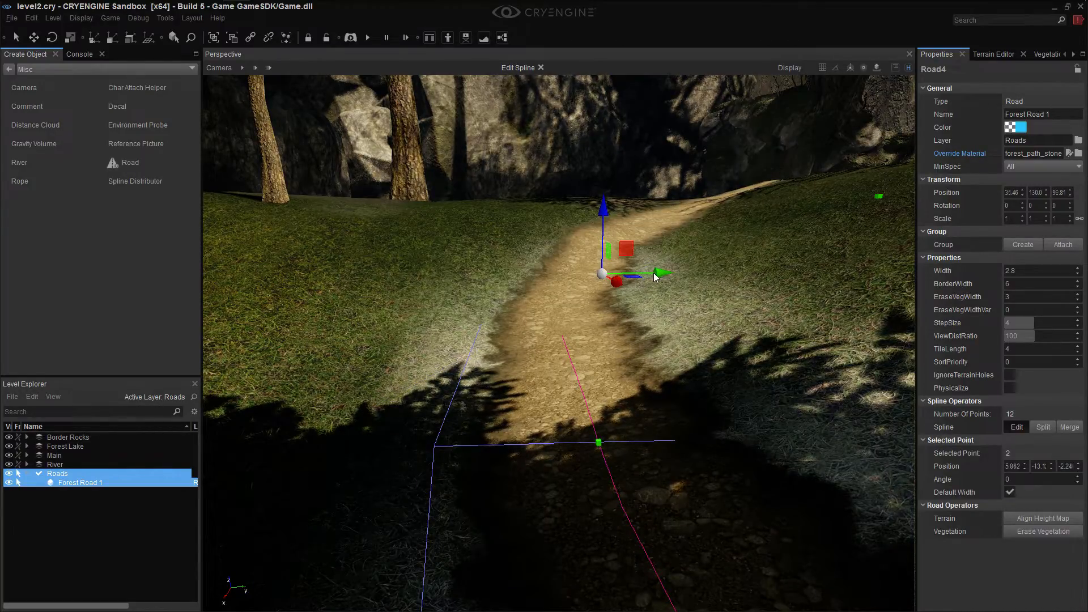
left_click_drag(656, 272, 719, 272)
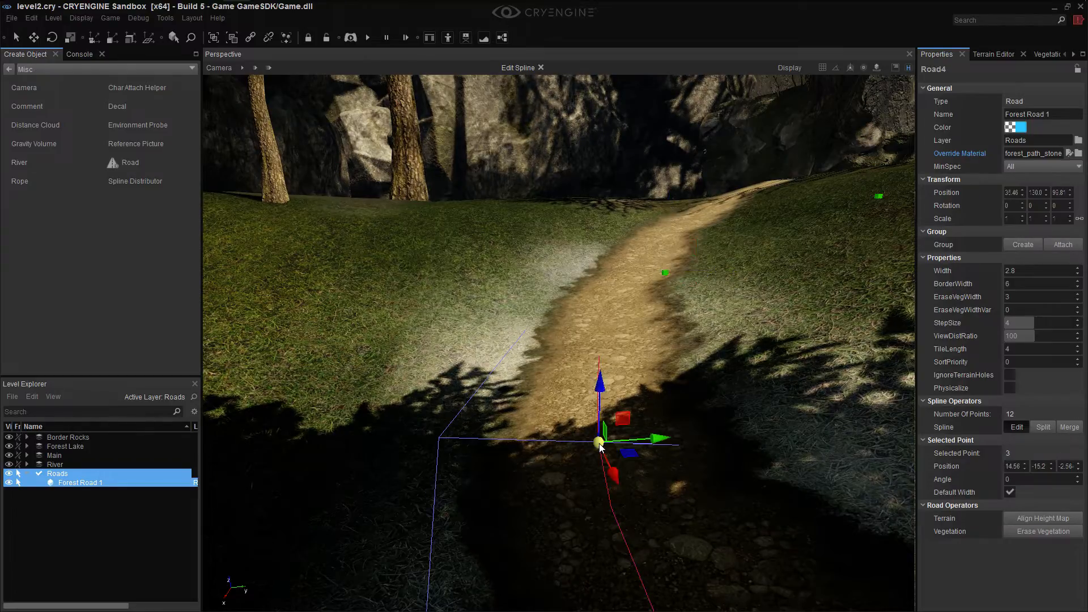
left_click_drag(652, 437, 597, 440)
Shift spline point 7 sideways on the hill section of the path to about X 53.82, Y -26.1
right_click_drag(619, 419, 666, 366)
key("w")
key("w")
right_click_drag(558, 457, 548, 456)
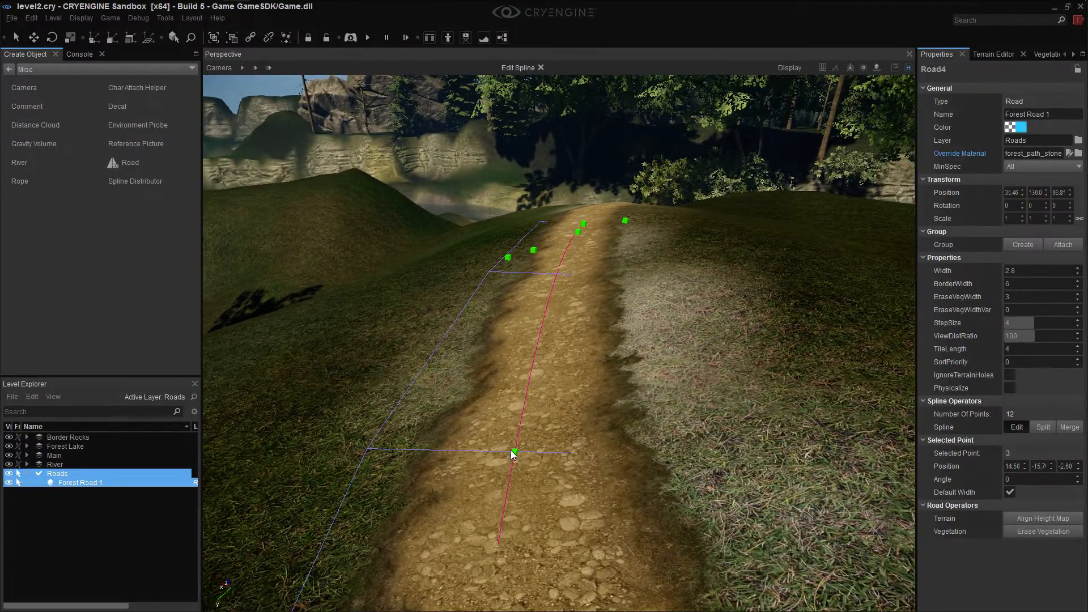
left_click_drag(478, 462, 524, 468)
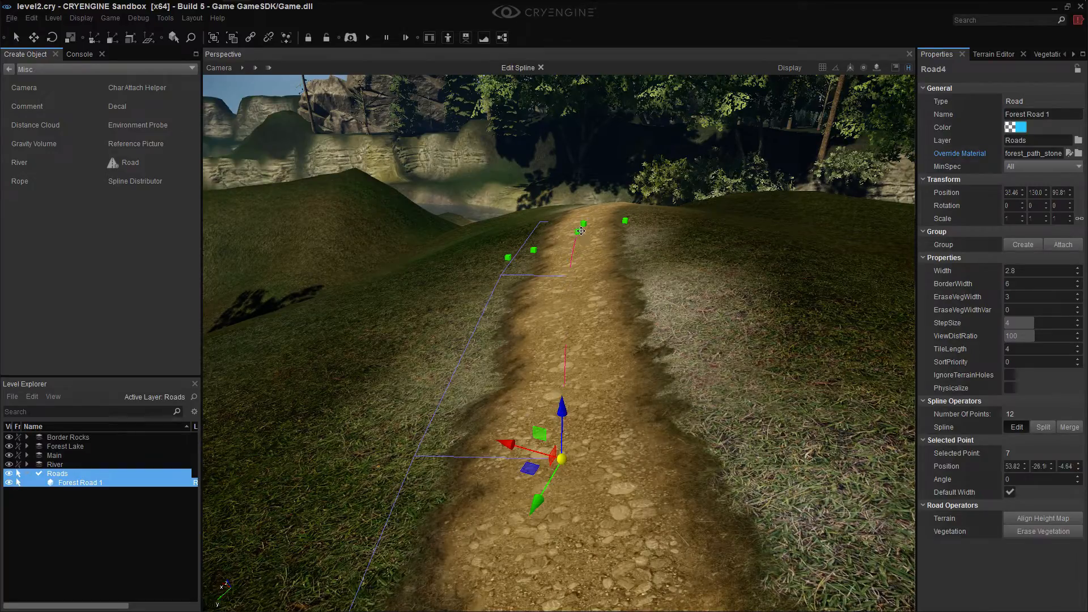
Align the terrain height map to Forest Road 1
right_click_drag(590, 267, 721, 229)
key("w")
key("a")
right_click_drag(469, 313, 470, 357)
key("w")
key("d")
left_click(1048, 521)
key("s")
right_click_drag(641, 363, 420, 335)
key("w")
key("d")
right_click_drag(736, 437, 668, 504)
key("w")
key("d")
right_click_drag(901, 527, 742, 487)
key("s")
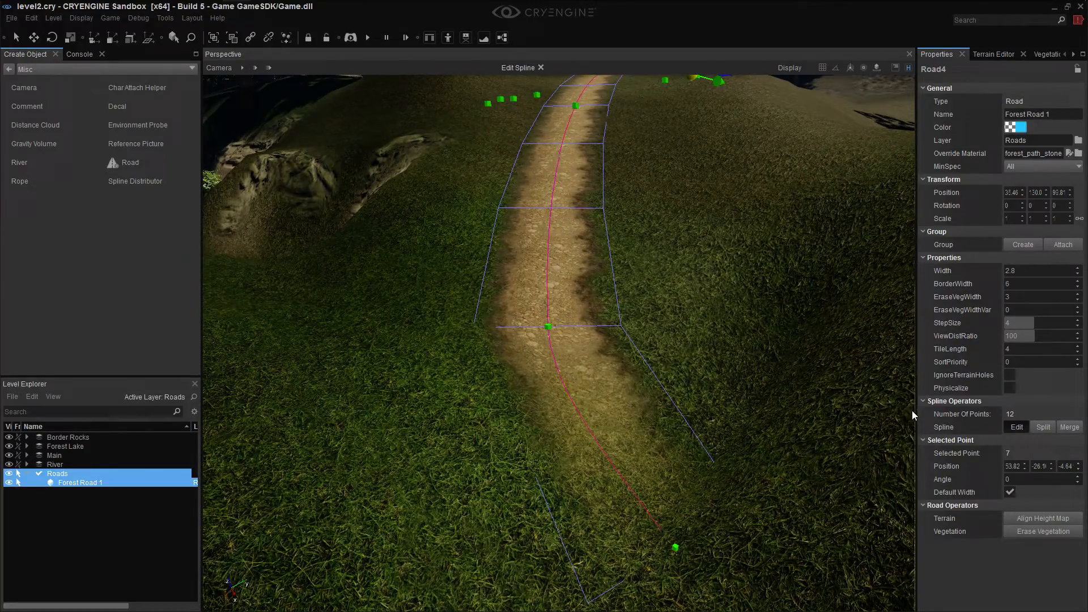
Try different border widths for Forest Road 1 and set the BorderWidth to 1
right_click_drag(690, 446, 716, 433)
key("w")
key("s")
right_click_drag(785, 544, 783, 491)
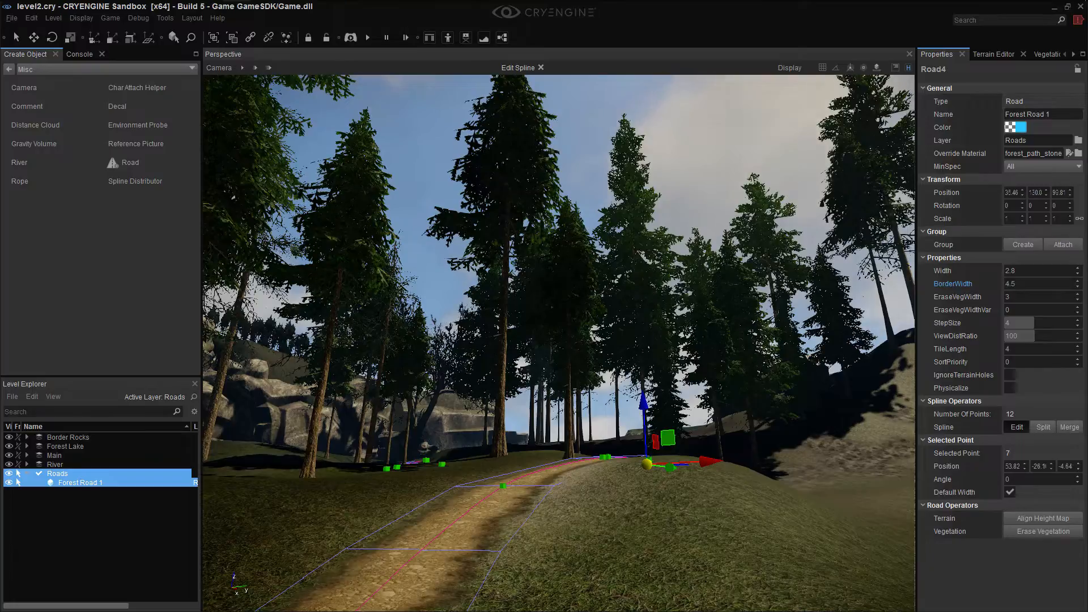
key("w")
right_click_drag(841, 415, 822, 467)
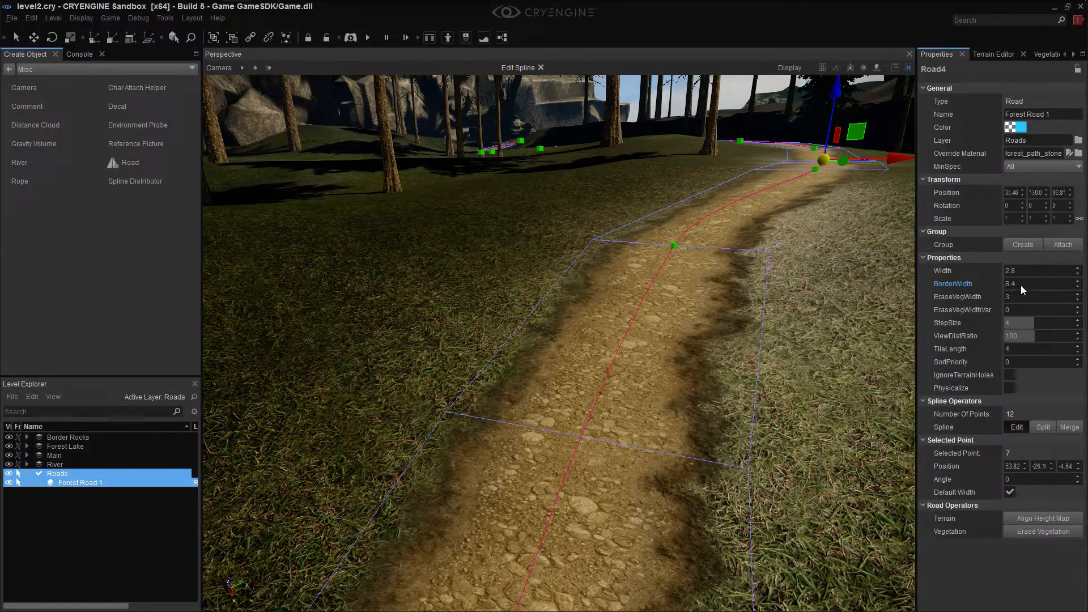
left_click_drag(1018, 284, 1016, 282)
key("Return")
Shift spline point 9 and the road's first spline point sideways to smooth the path's curves
right_click_drag(824, 339, 767, 352)
left_click(635, 331)
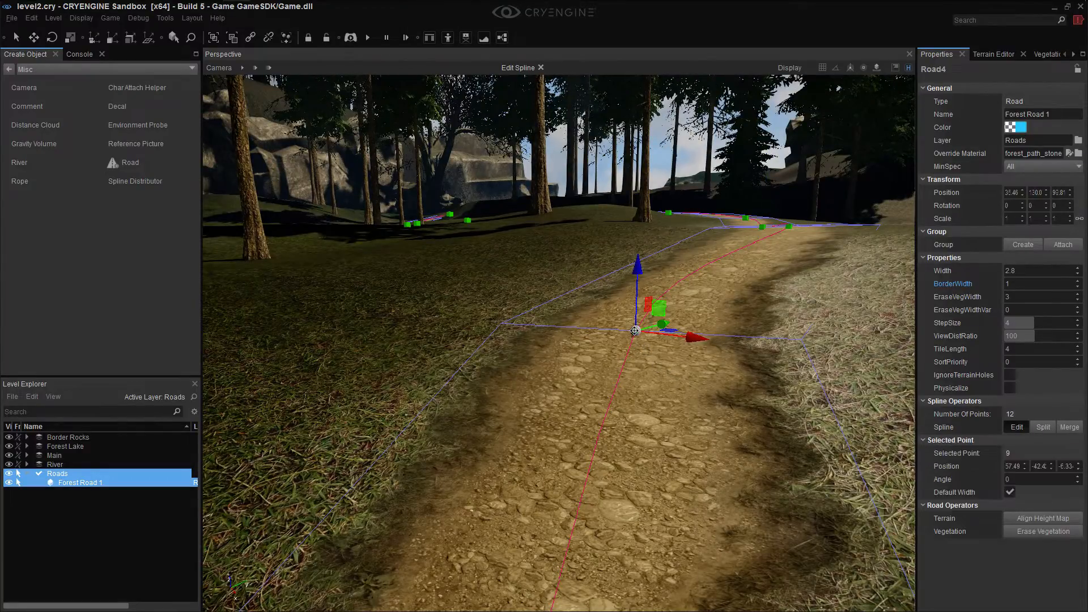
left_click_drag(692, 338, 735, 349)
right_click_drag(736, 349, 810, 315)
key("w")
left_click(573, 331)
left_click_drag(638, 334, 742, 342)
right_click_drag(743, 342, 710, 418)
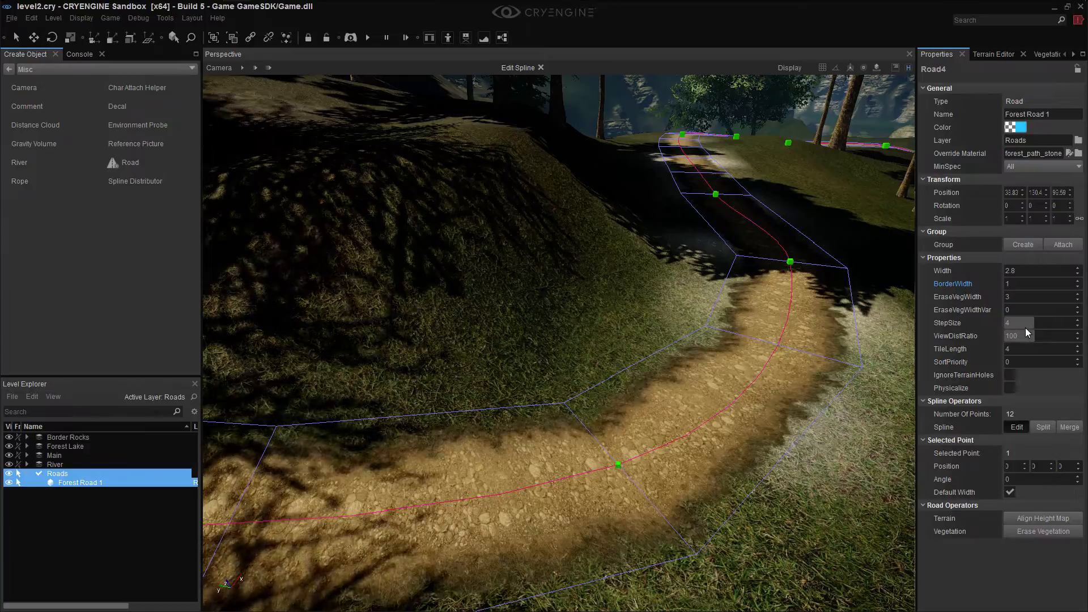
Try a StepSize of about 3.3 and a TileLength of 1 on the road, returning the TileLength to 4
left_click_drag(1030, 321, 1030, 321)
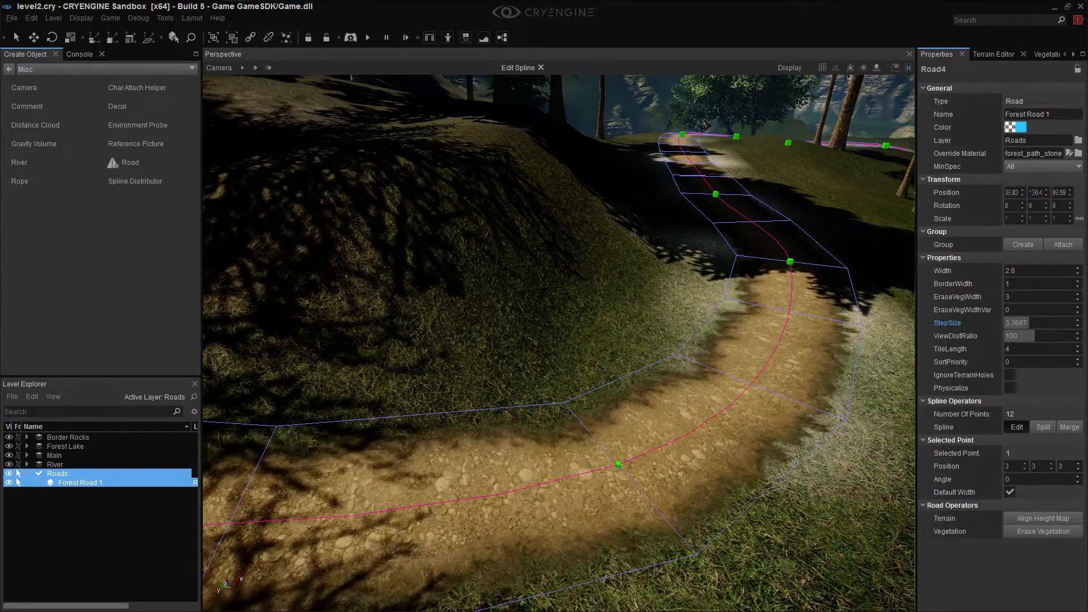
left_click_drag(1030, 321, 1028, 321)
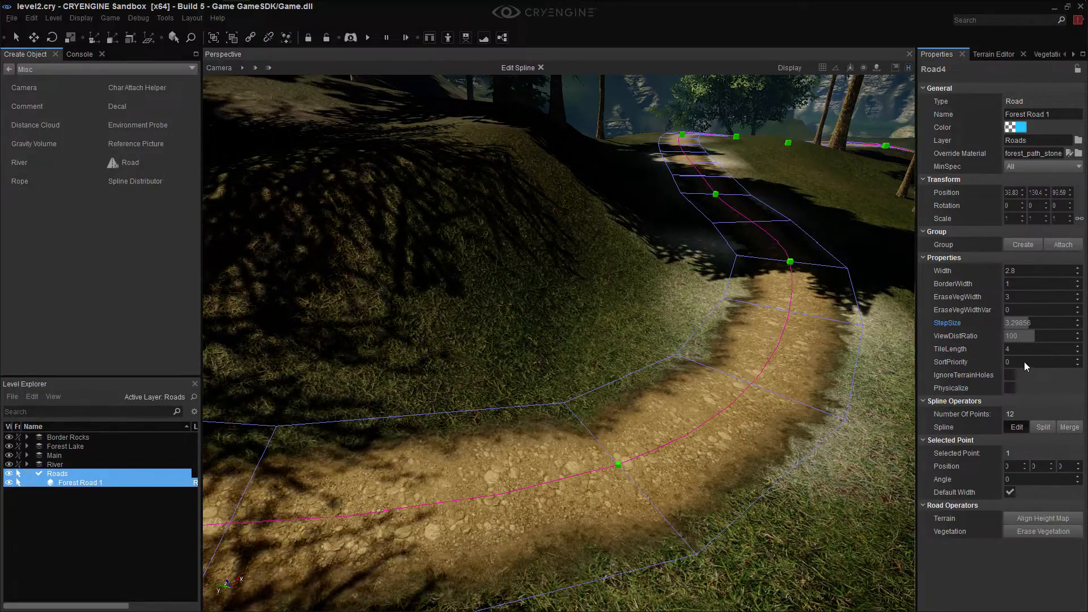
mouse_move(1021, 346)
left_mouse_down()
mouse_move(1037, 347)
mouse_move(1023, 347)
left_mouse_up()
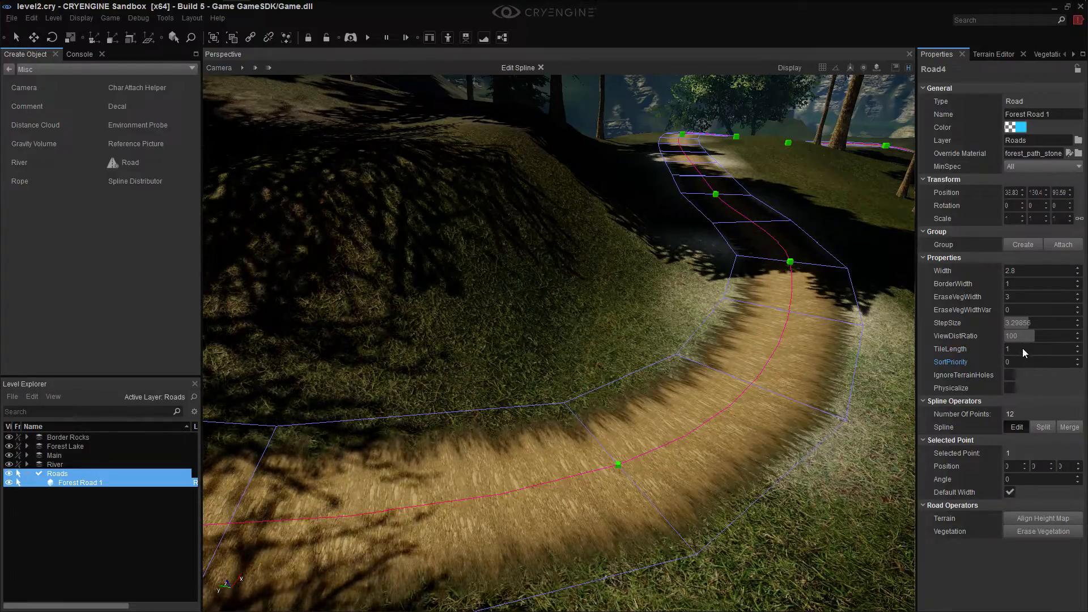
key("BackSpace")
type("4")
key("Return")
Set the StepSize of Forest Road 1 to about 2.32
left_click(1030, 361)
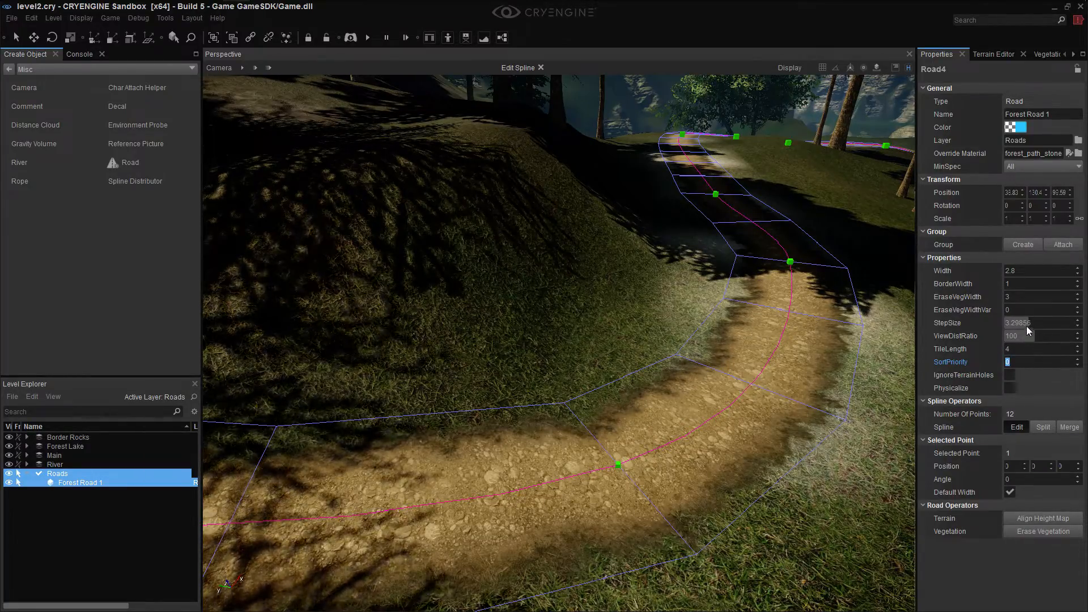
mouse_move(1027, 319)
left_mouse_down()
mouse_move(1044, 319)
mouse_move(1022, 319)
left_mouse_up()
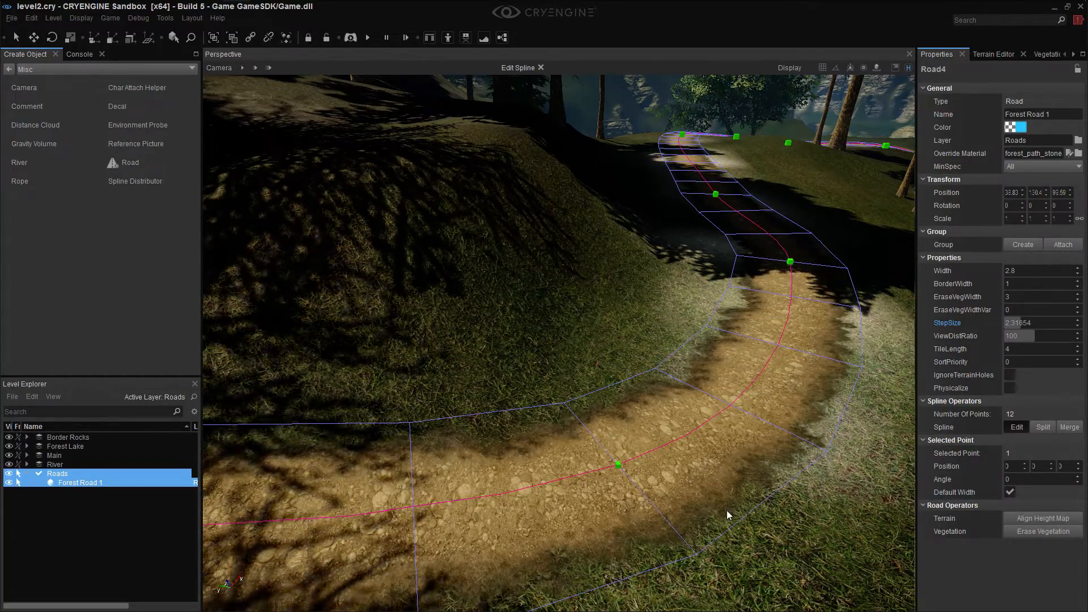
Try a Width of 1.5 for Forest Road 1 and undo it
right_click_drag(688, 233, 788, 213)
key("w")
right_click_drag(633, 431, 633, 463)
left_click_drag(1045, 270, 1014, 270)
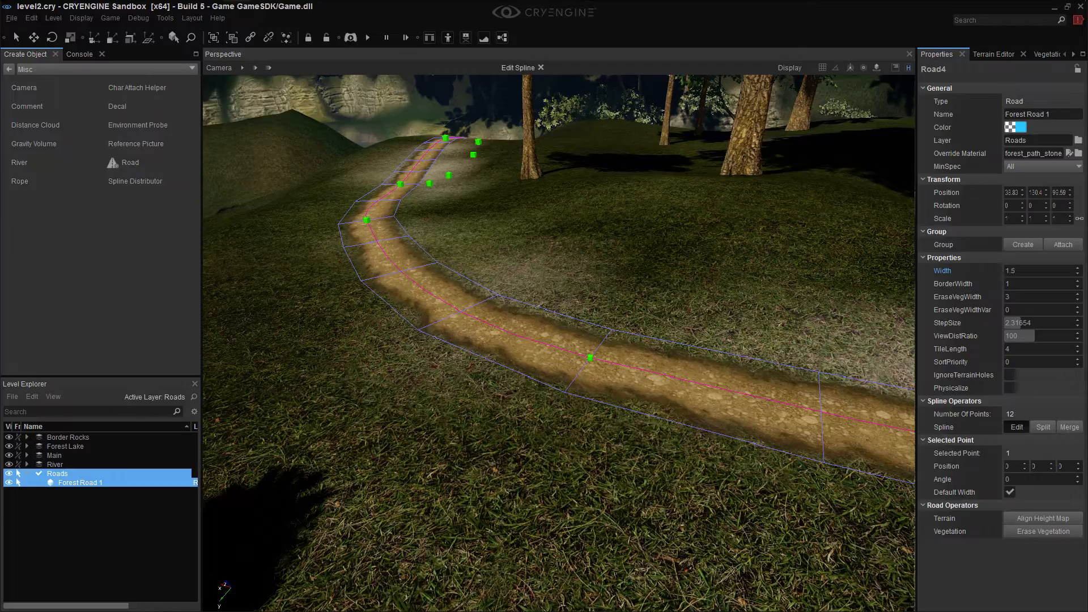
key("ctrl+z")
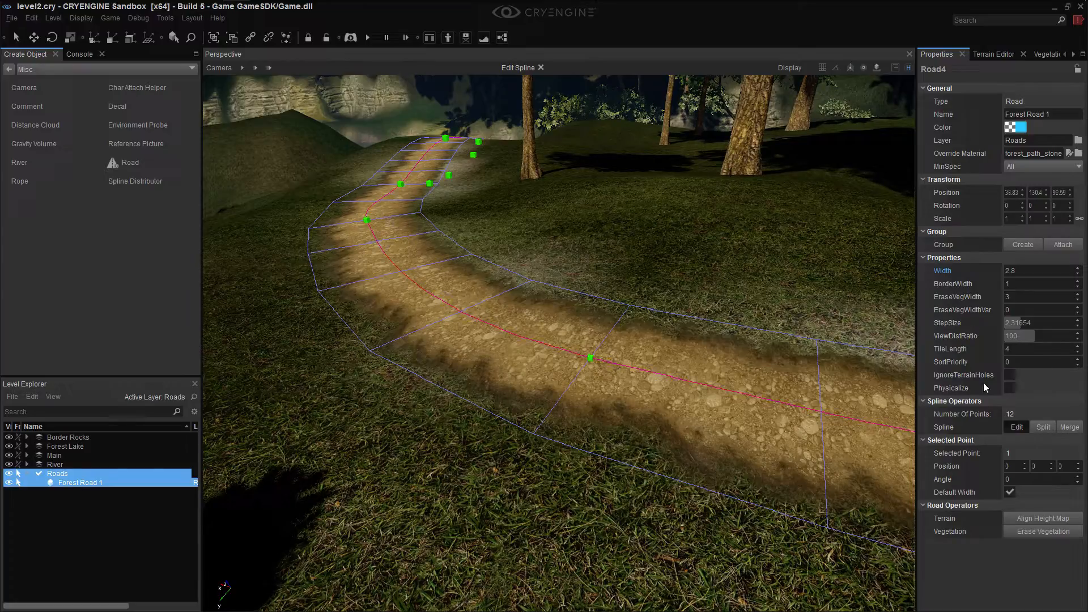
Finish editing the spline of Forest Road 1 and select the Roads layer in place of the road
right_click_drag(772, 482, 930, 457)
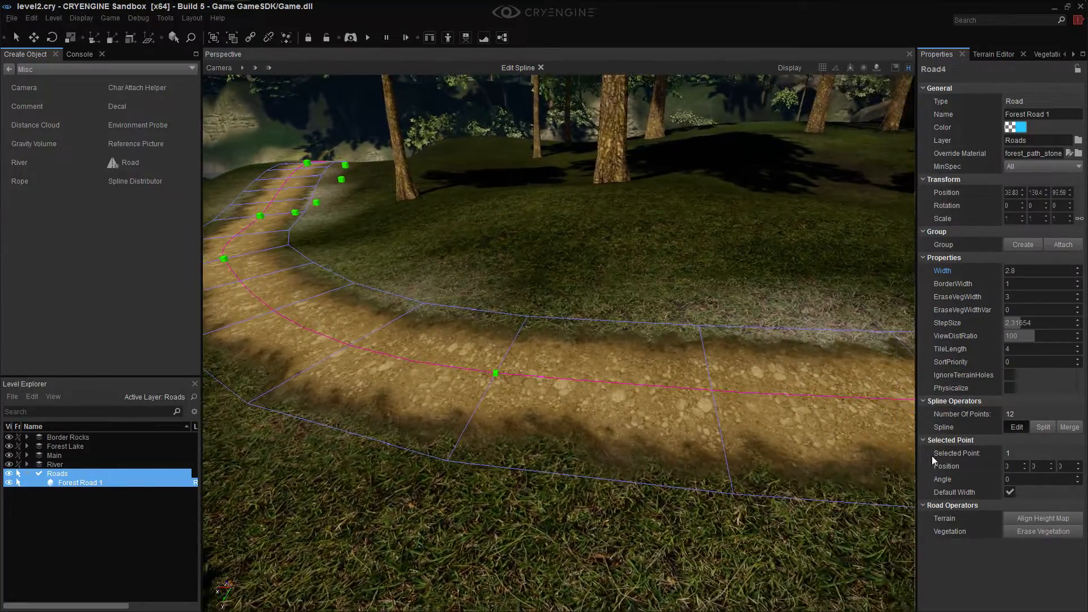
left_click(1016, 428)
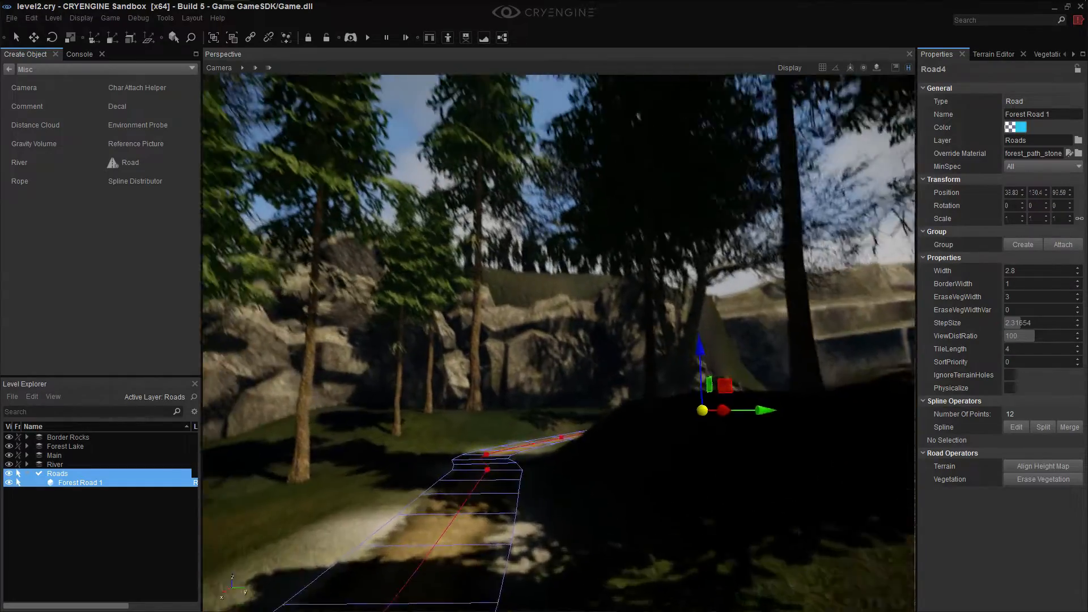
key("w")
right_click_drag(668, 408, 147, 198)
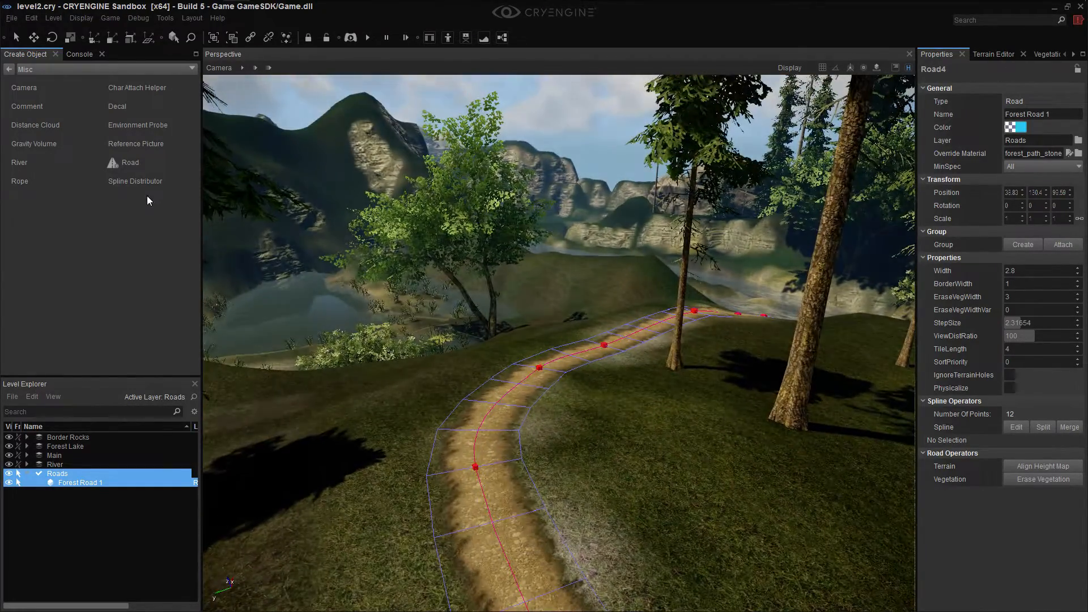
right_click_drag(453, 318, 569, 343)
key("w")
right_click_drag(130, 244, 190, 295)
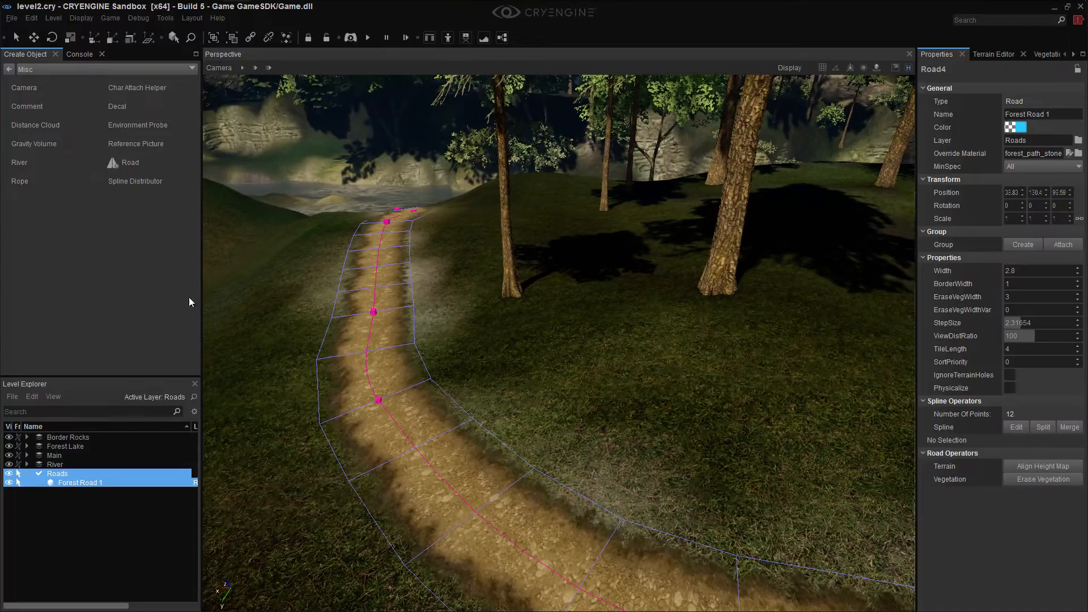
left_click(31, 474)
Paint the Grass terrain layer with a brush range of 4 over the pale patches along the shaded stretch of road
right_click_drag(326, 482, 607, 420)
key("w")
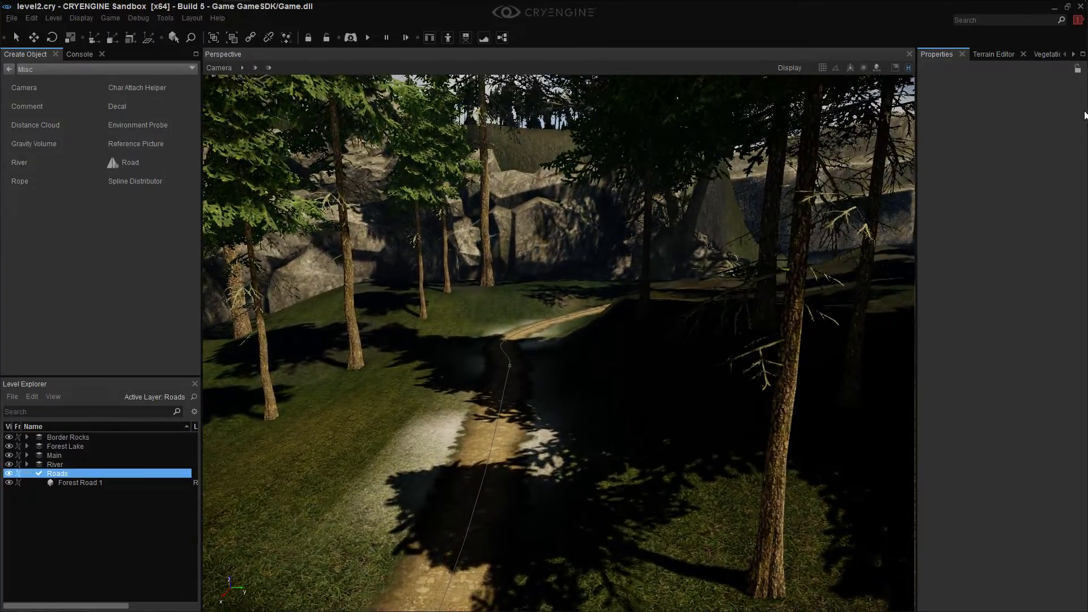
left_click(997, 55)
left_click(953, 81)
left_click(965, 129)
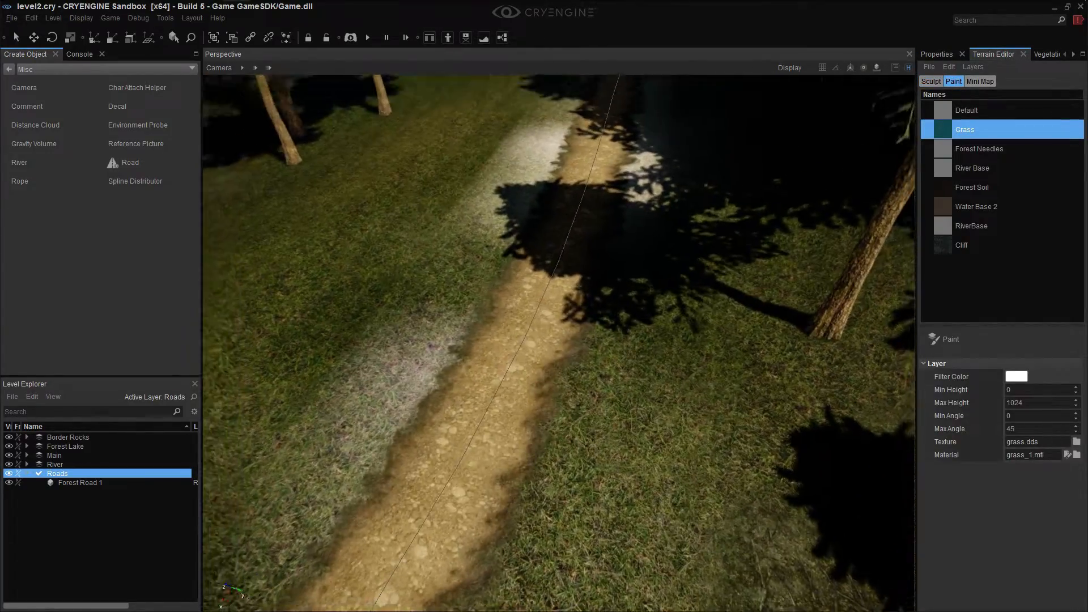
right_click_drag(590, 392, 563, 342)
key("s")
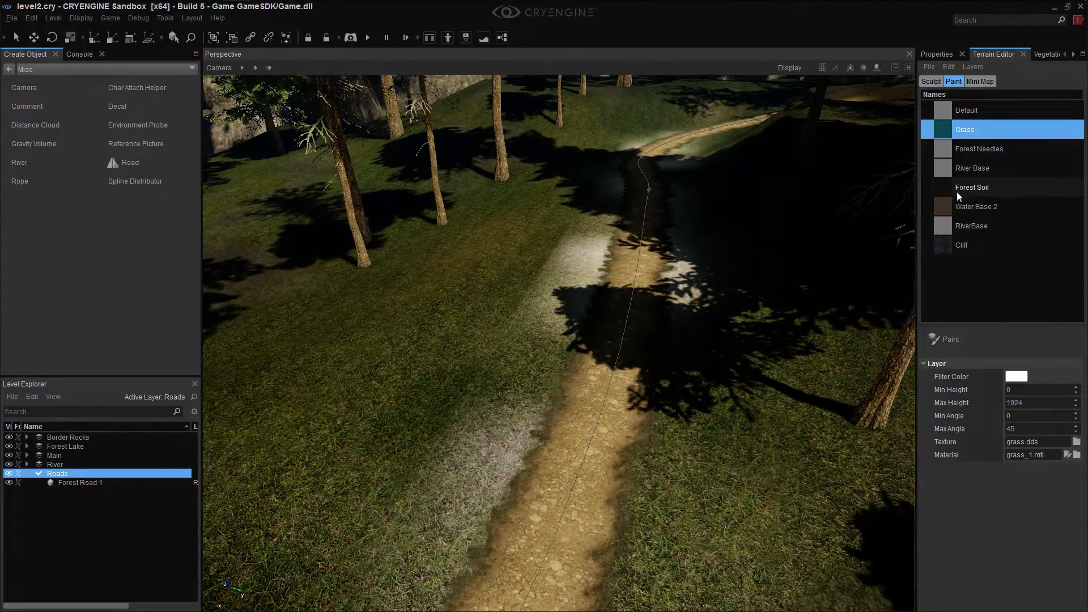
left_click(957, 341)
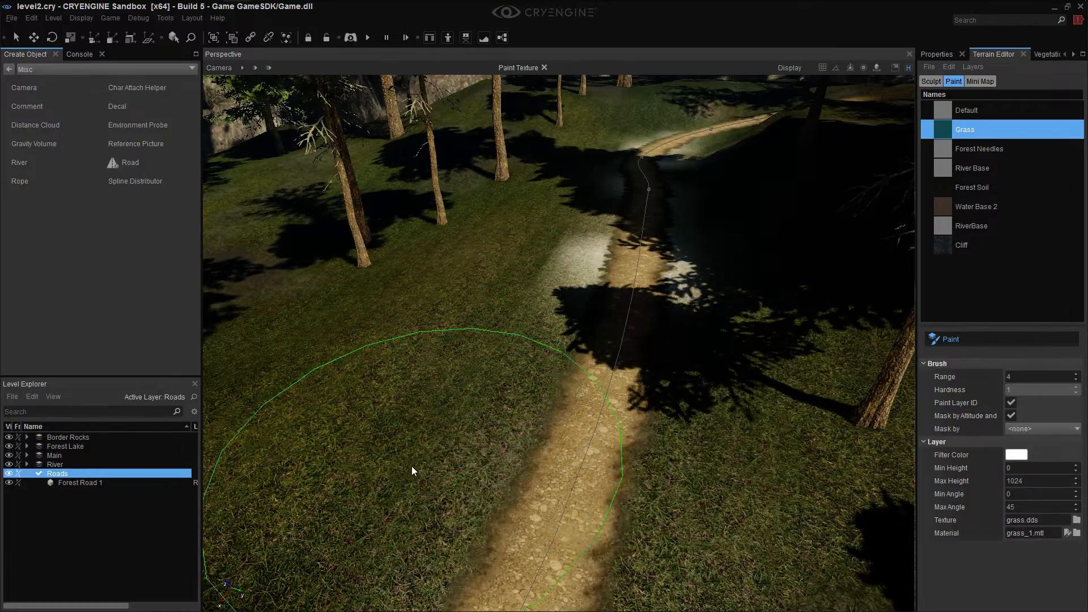
mouse_move(635, 418)
left_mouse_down()
mouse_move(584, 271)
mouse_move(633, 159)
mouse_move(728, 120)
left_mouse_up()
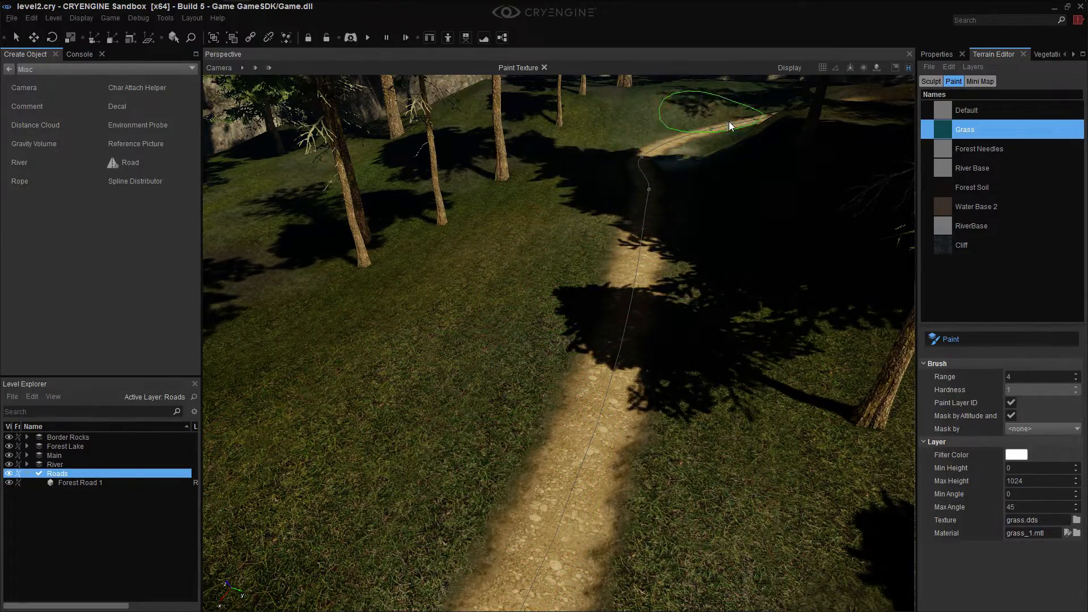
Continue painting Grass over the remaining pale patches along the road's other stretches
right_click_drag(629, 488, 713, 443)
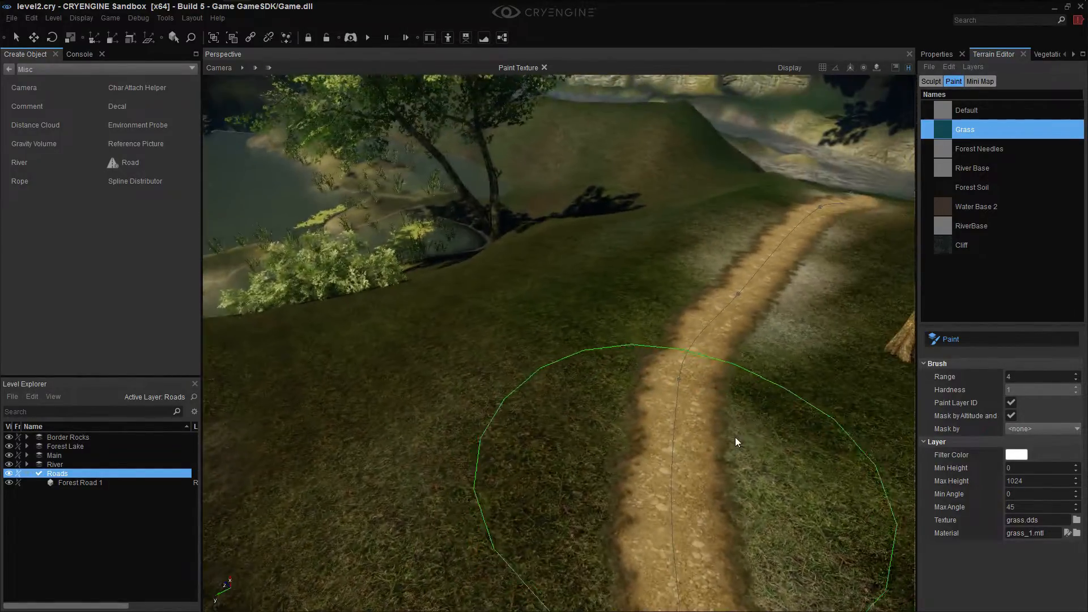
left_click_drag(713, 443, 821, 229)
right_click_drag(709, 474, 709, 475)
mouse_move(705, 470)
left_mouse_down()
mouse_move(654, 432)
mouse_move(666, 341)
left_mouse_up()
right_click_drag(675, 392, 673, 392)
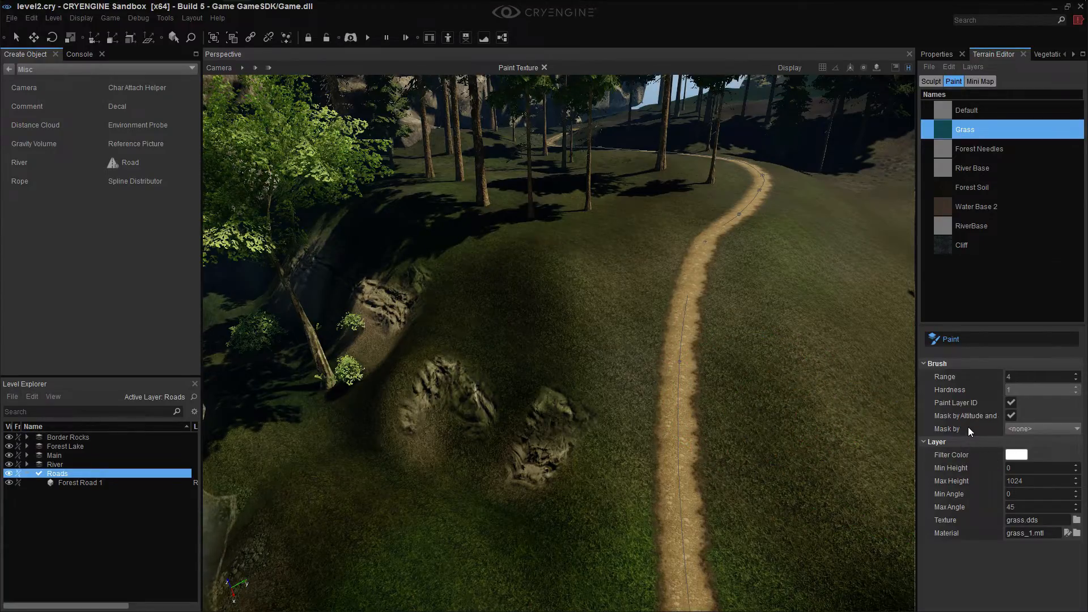
Choose the Forest Soil terrain layer for painting and set the brush range to 3
left_click(971, 188)
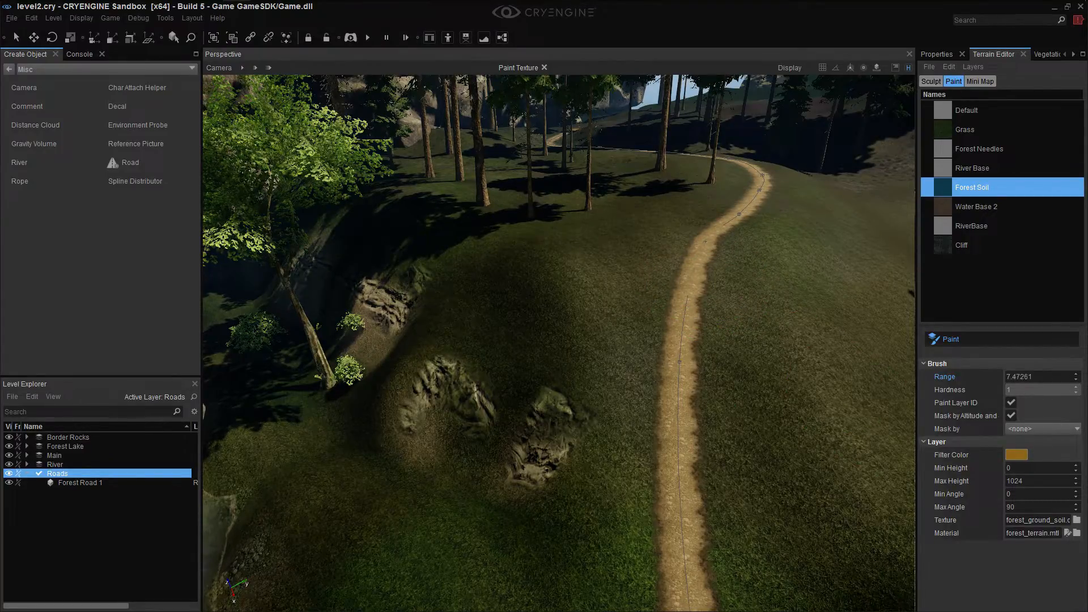
double_click(1028, 377)
type("3")
key("Return")
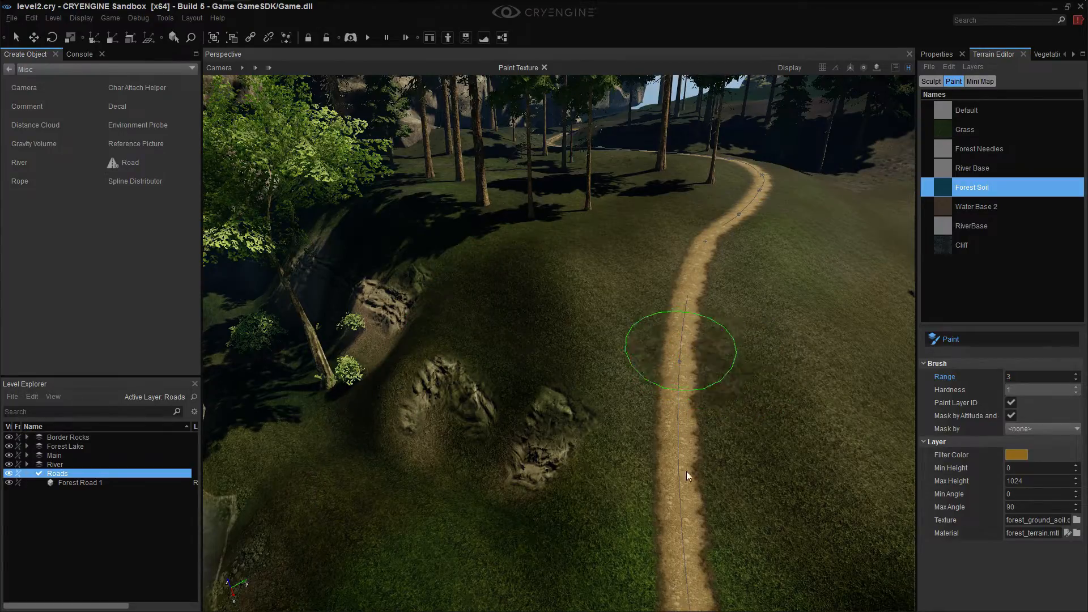
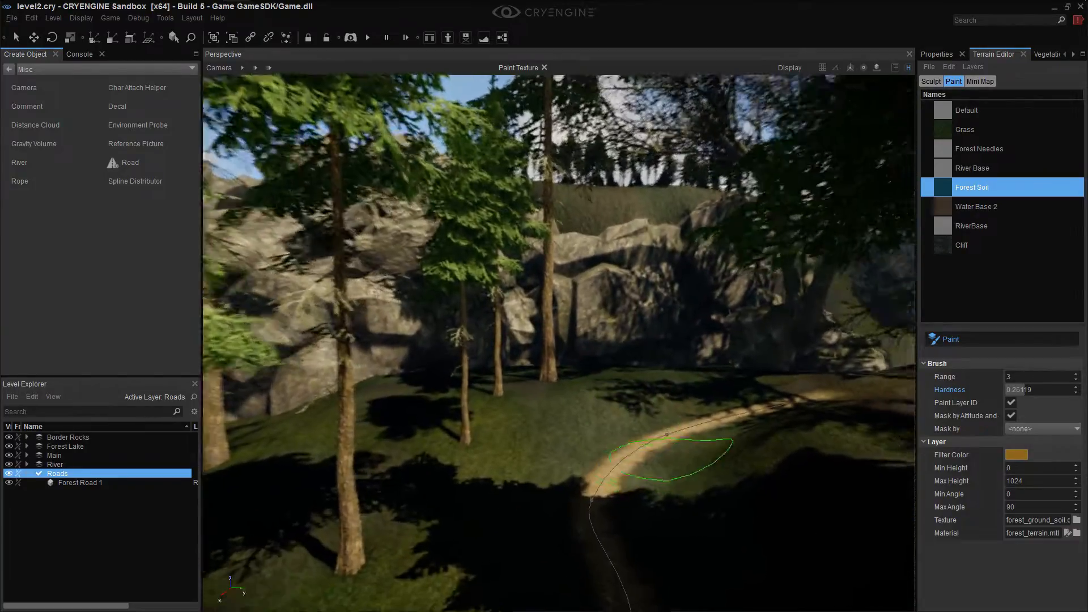
Paint Forest Soil over the ground along both sides of the road with a brush hardness of about 0.26
key("w")
mouse_move(645, 442)
right_mouse_down()
mouse_move(694, 445)
mouse_move(700, 465)
right_mouse_up()
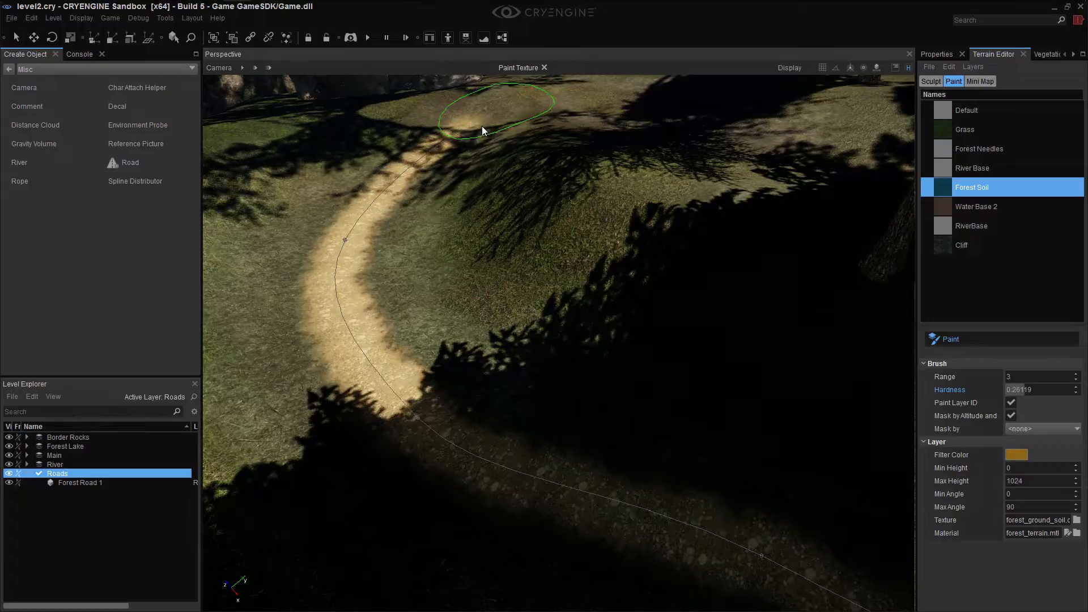
right_click_drag(408, 190, 413, 227)
mouse_move(614, 148)
right_mouse_down()
mouse_move(597, 152)
mouse_move(573, 212)
right_mouse_up()
right_click_drag(482, 359, 544, 317)
mouse_move(482, 301)
right_mouse_down()
mouse_move(489, 352)
mouse_move(495, 325)
right_mouse_up()
left_click_drag(506, 411, 513, 423)
mouse_move(569, 437)
right_mouse_down()
mouse_move(584, 482)
mouse_move(537, 458)
mouse_move(538, 493)
mouse_move(581, 352)
right_mouse_up()
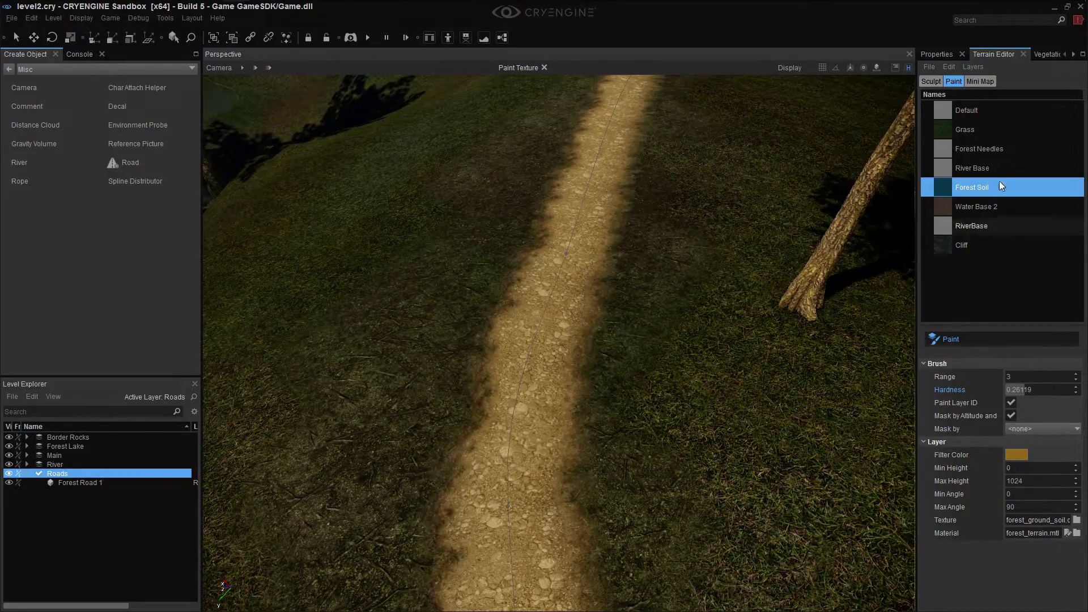
Unfreeze the Roads layer so its road can be selected, and show the object properties
left_click(18, 474)
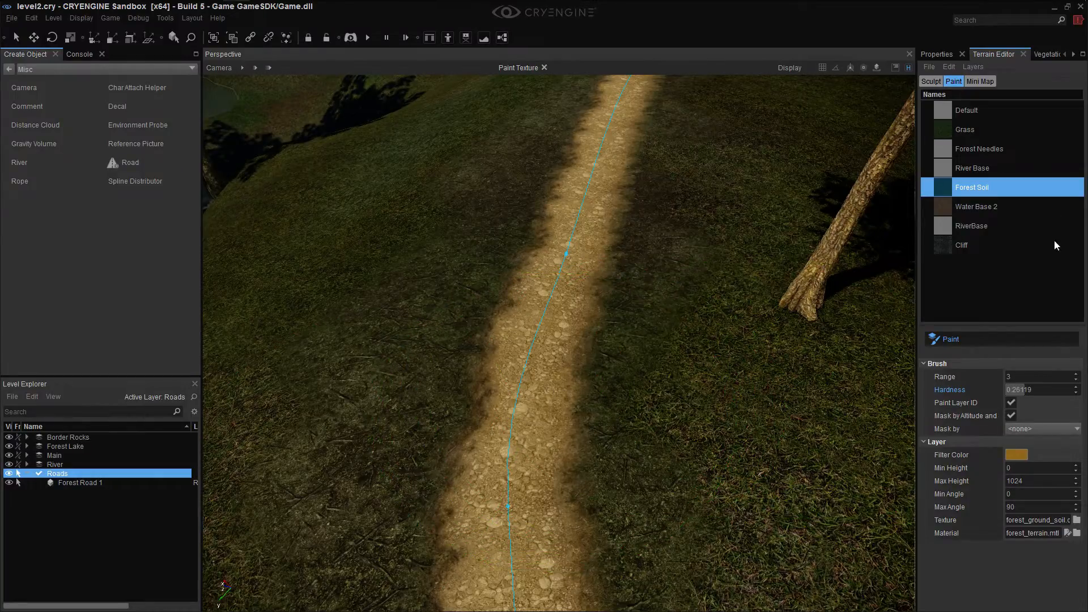
left_click(1043, 54)
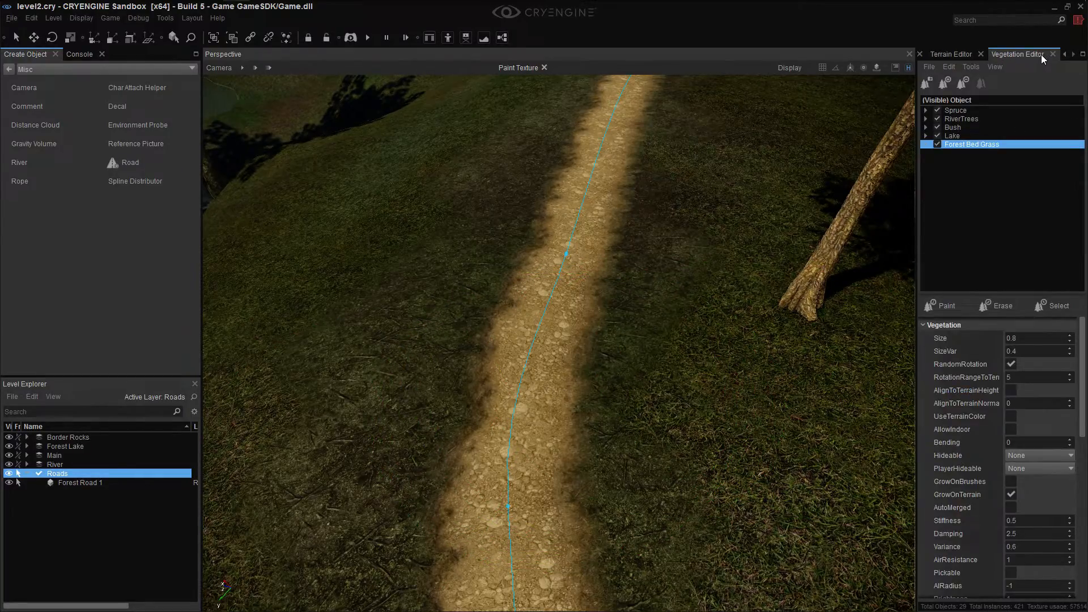
left_click(963, 55)
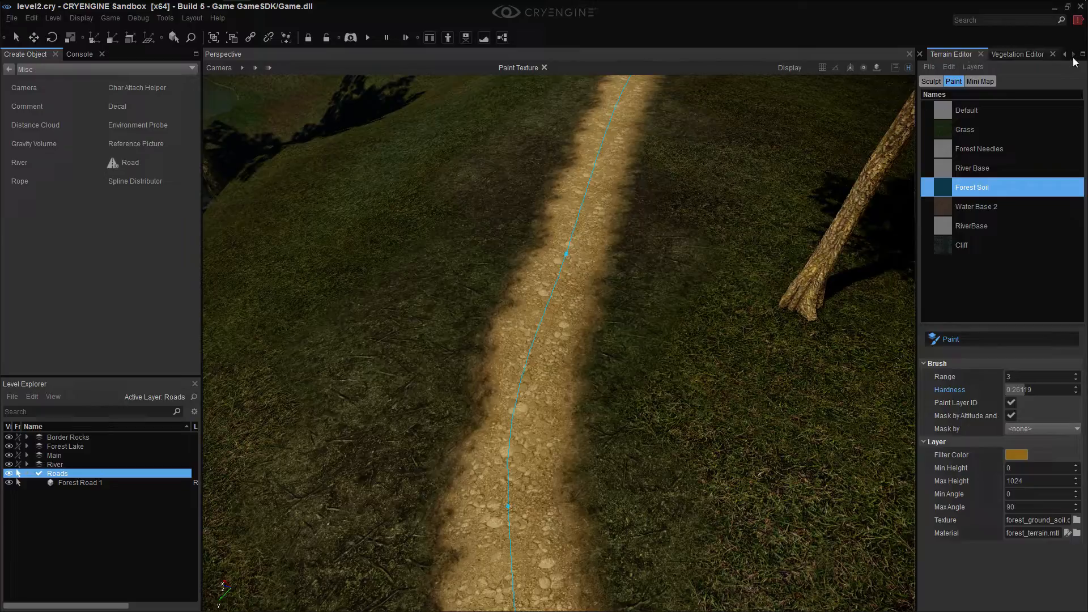
left_click(1065, 54)
left_click(941, 56)
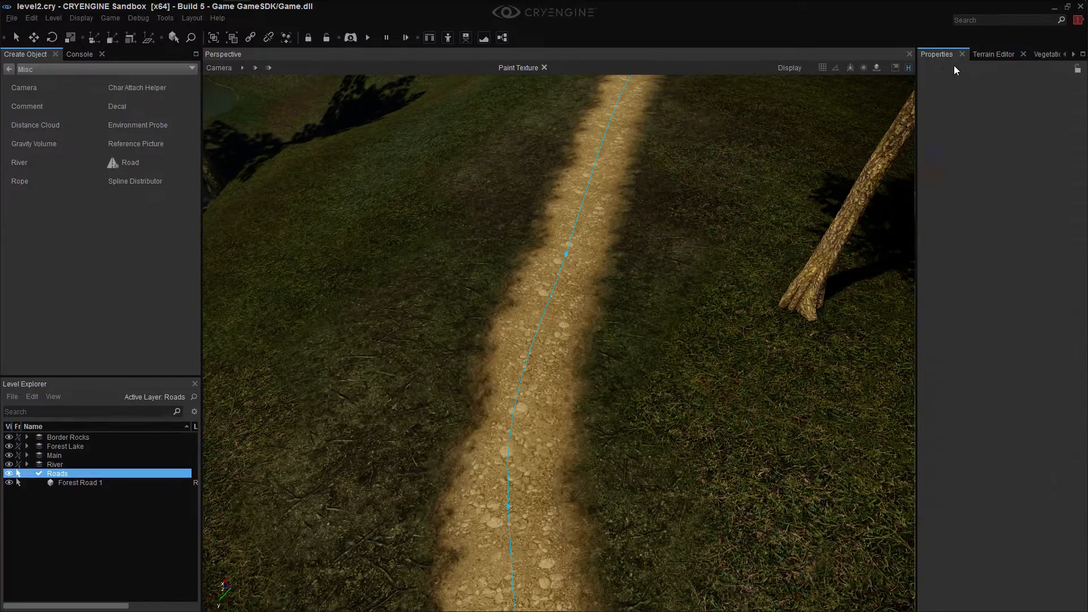
Turn off terrain painting and return to the object properties
left_click(994, 55)
left_click(1044, 55)
left_click(937, 53)
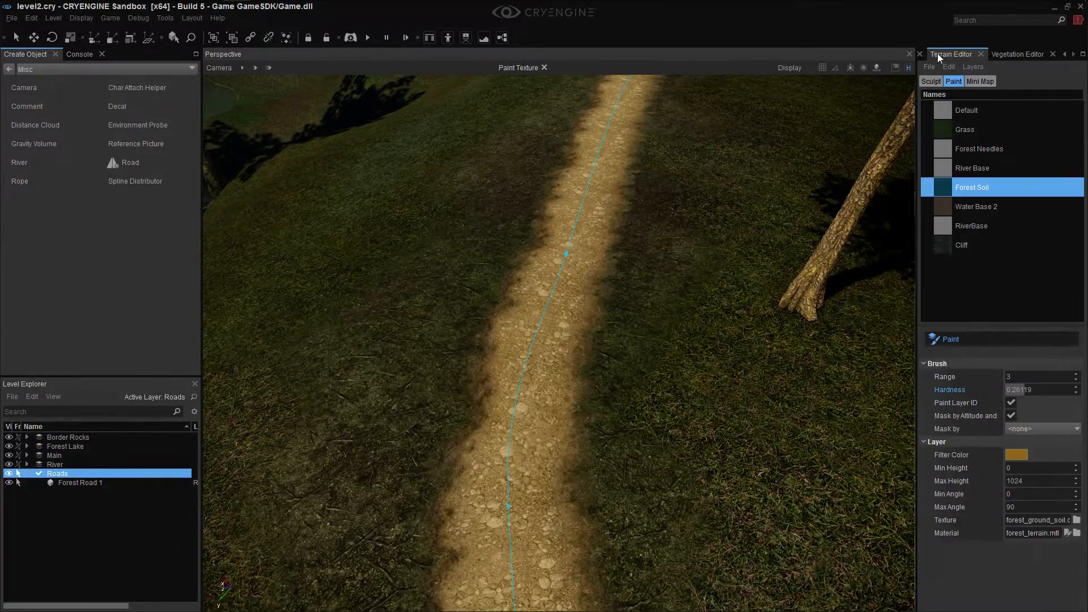
left_click(965, 338)
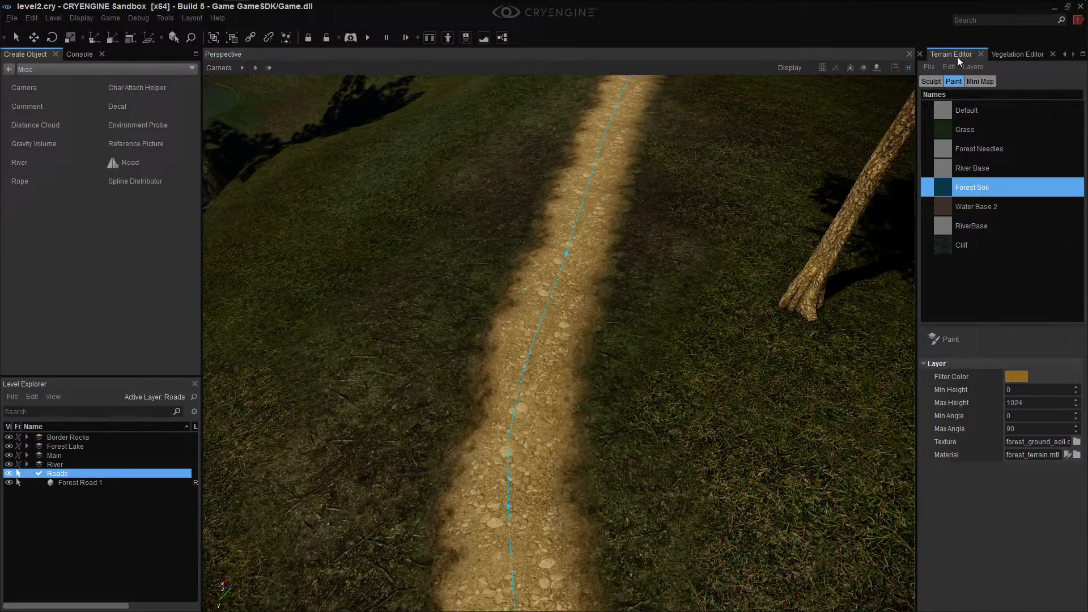
left_click(1066, 53)
left_click(937, 53)
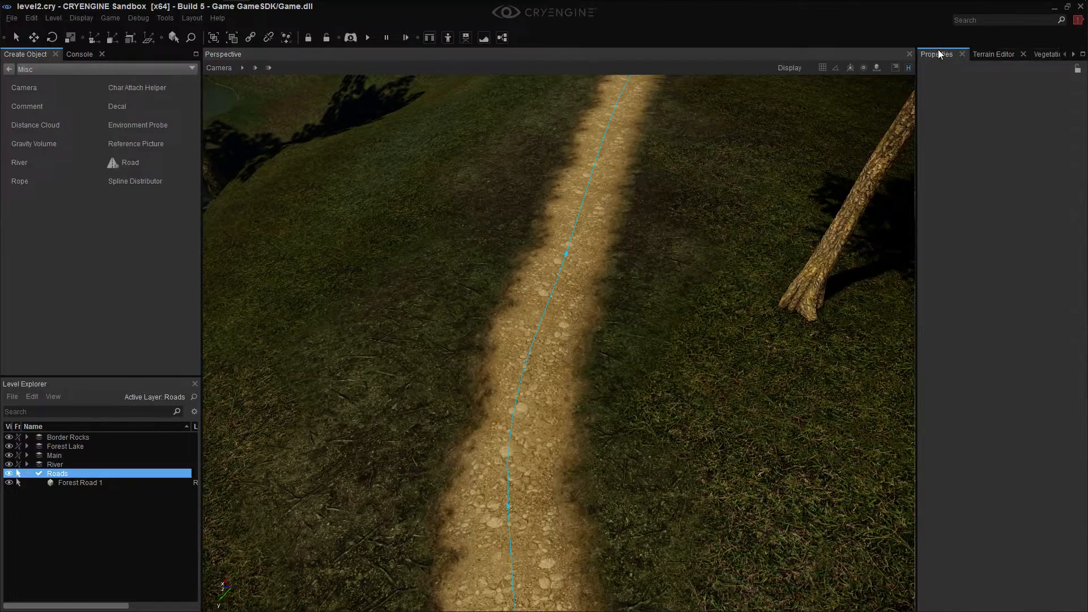
Select the Forest Road 1 object and change its override material to forest_trail.mtl
left_click(570, 266)
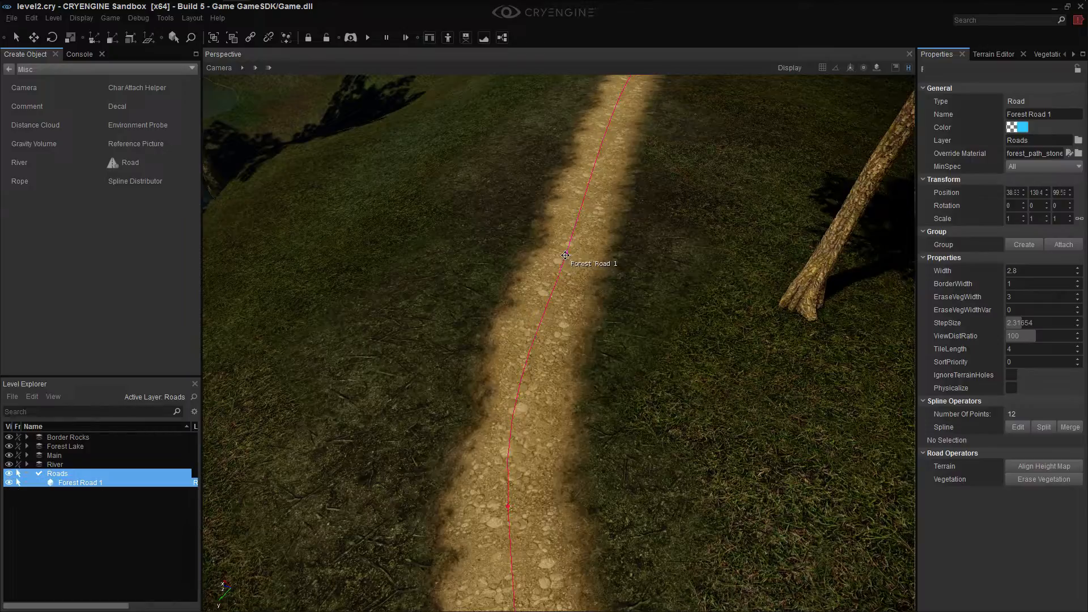
left_click(1079, 154)
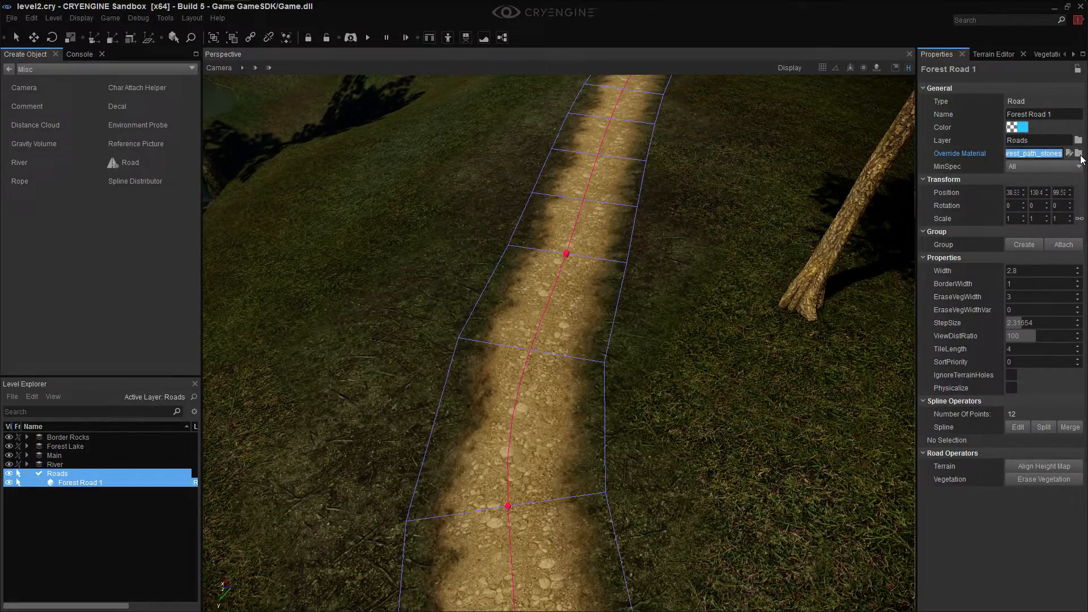
left_click(1078, 154)
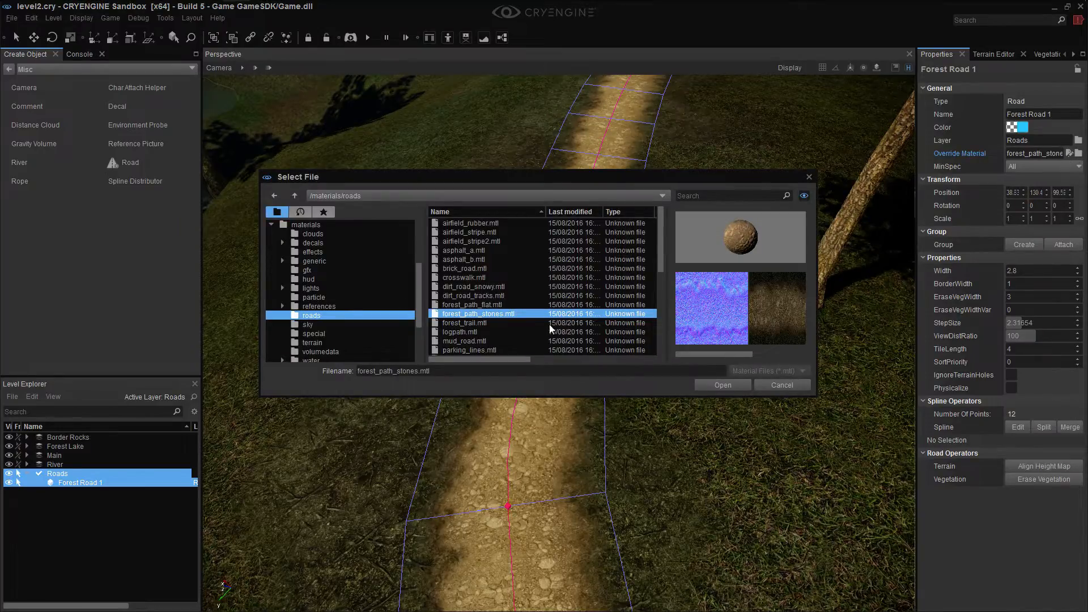
left_click(466, 324)
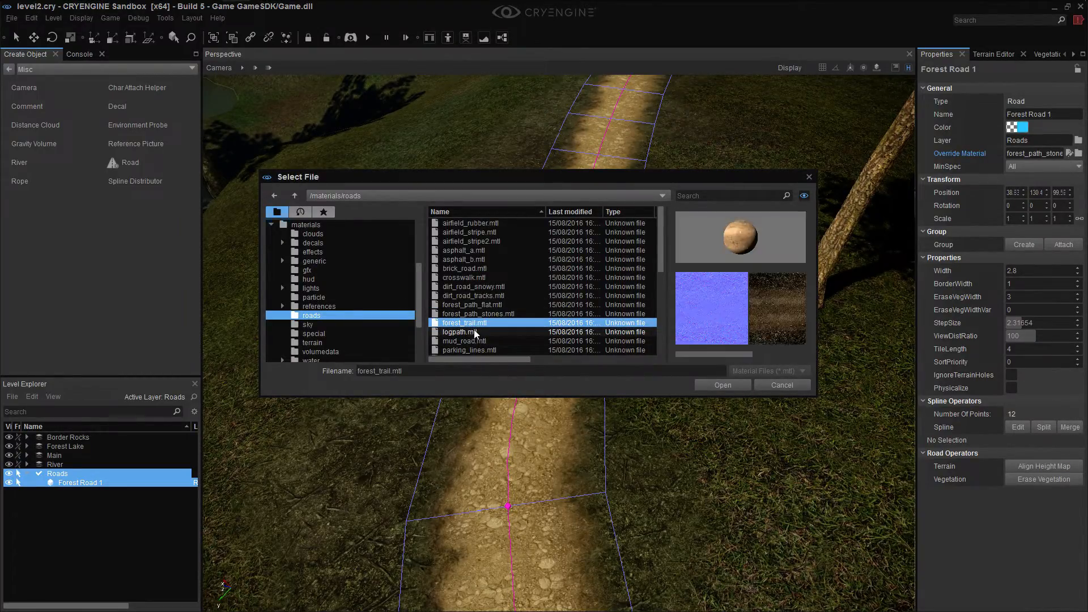
left_click(715, 385)
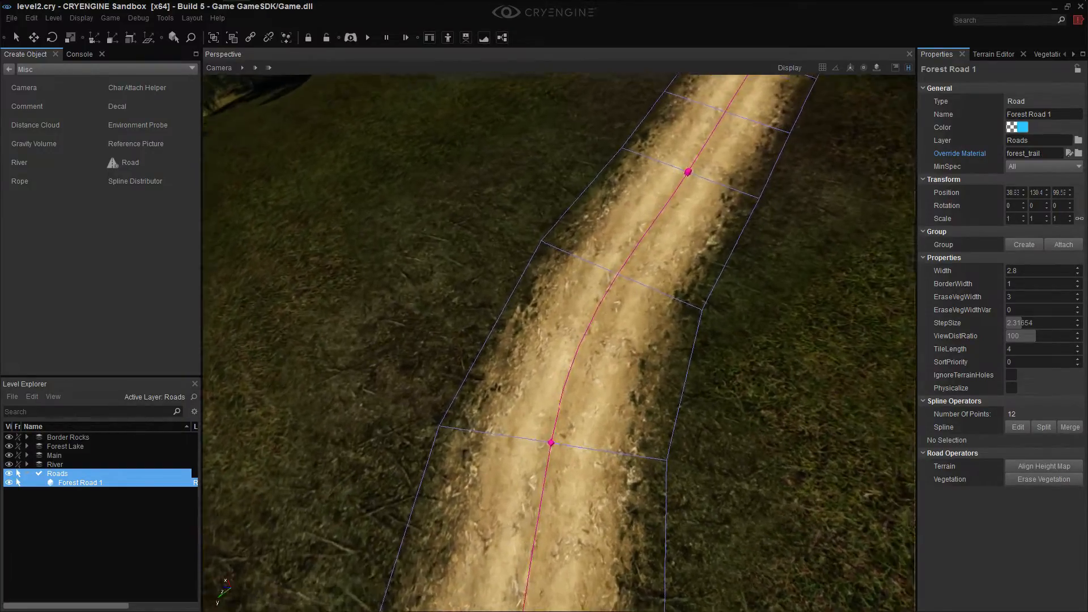
key("w")
right_click_drag(559, 343, 665, 360)
key("s")
key("s")
key("w")
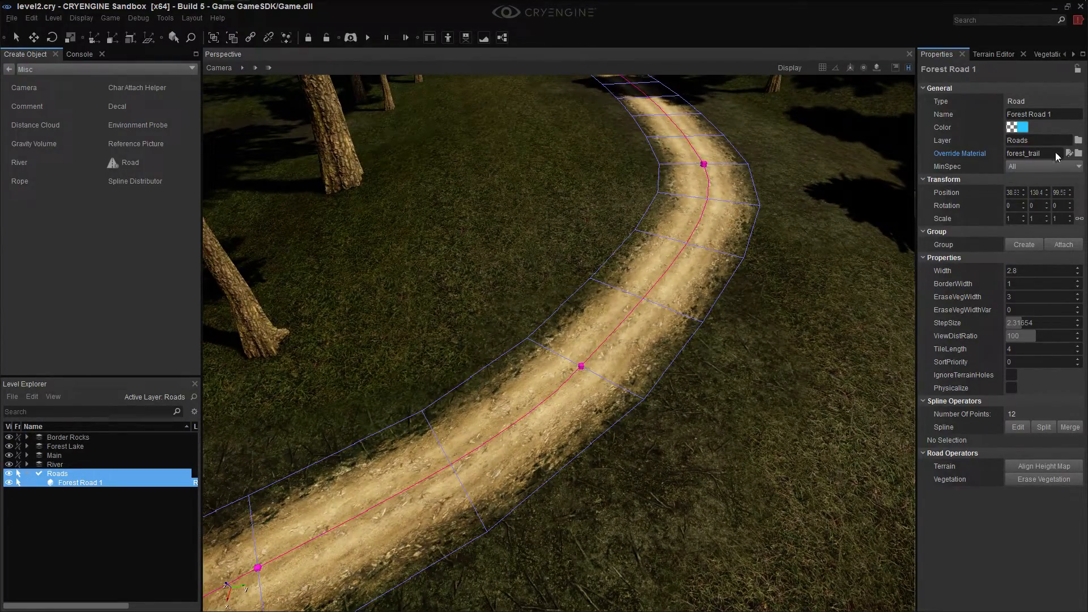
right_click_drag(788, 319, 855, 288)
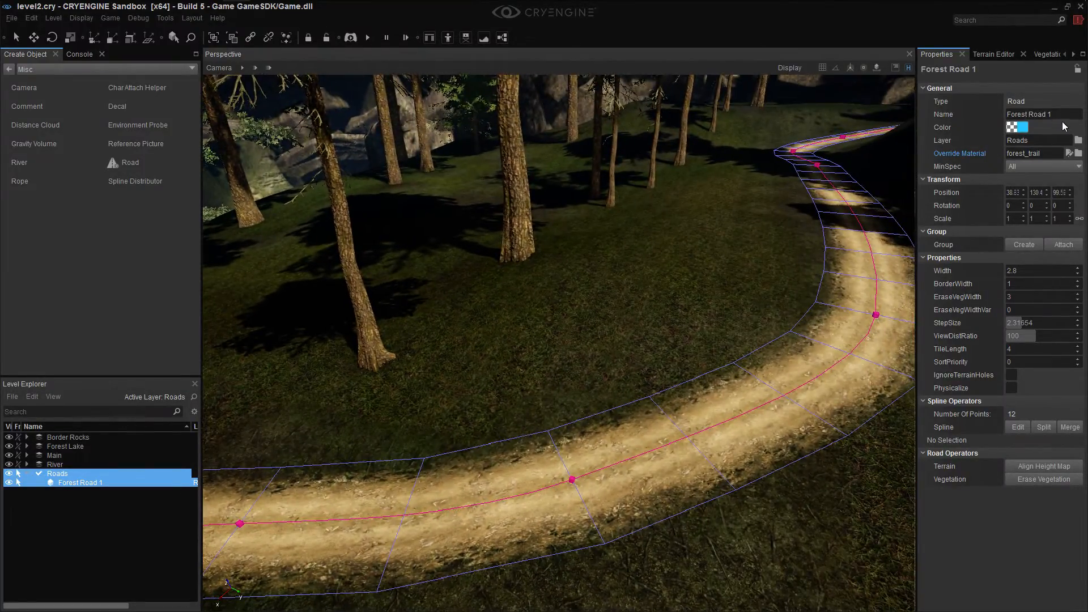
Replace the forest road's override material with mud_road.mtl from the roads materials folder
left_click(1078, 154)
left_click(472, 334)
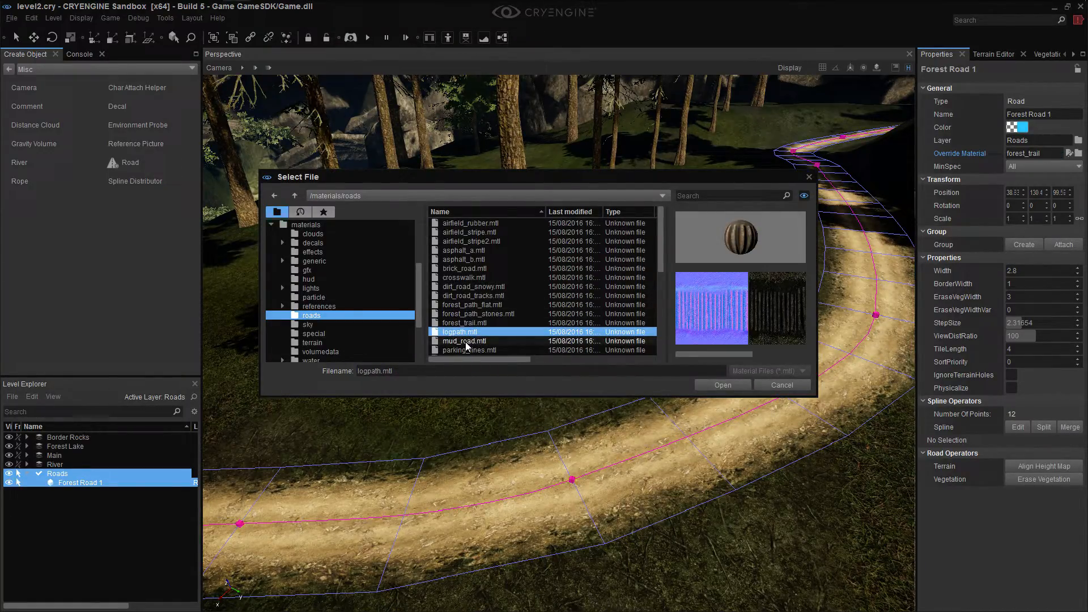
left_click(465, 341)
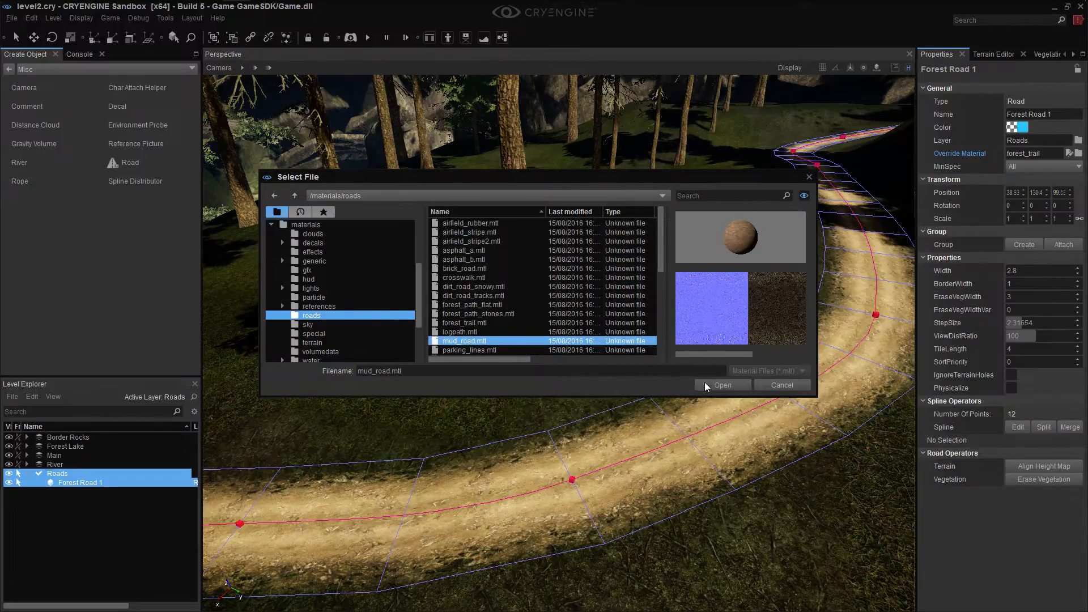
left_click(720, 384)
scroll(708, 388, "up", 5)
right_click_drag(709, 387, 732, 396)
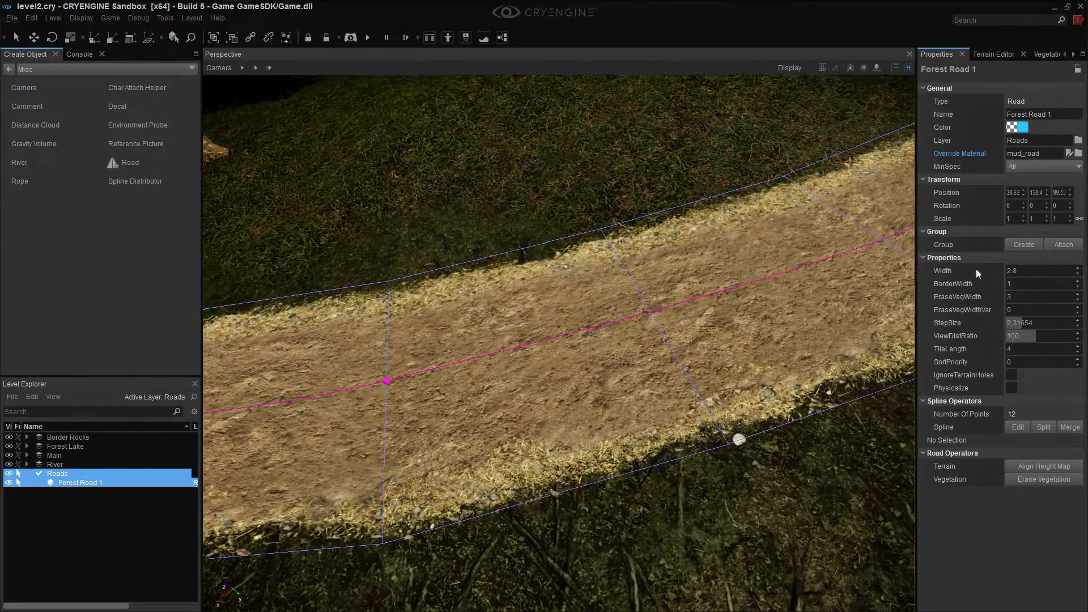
right_click_drag(819, 318, 829, 308)
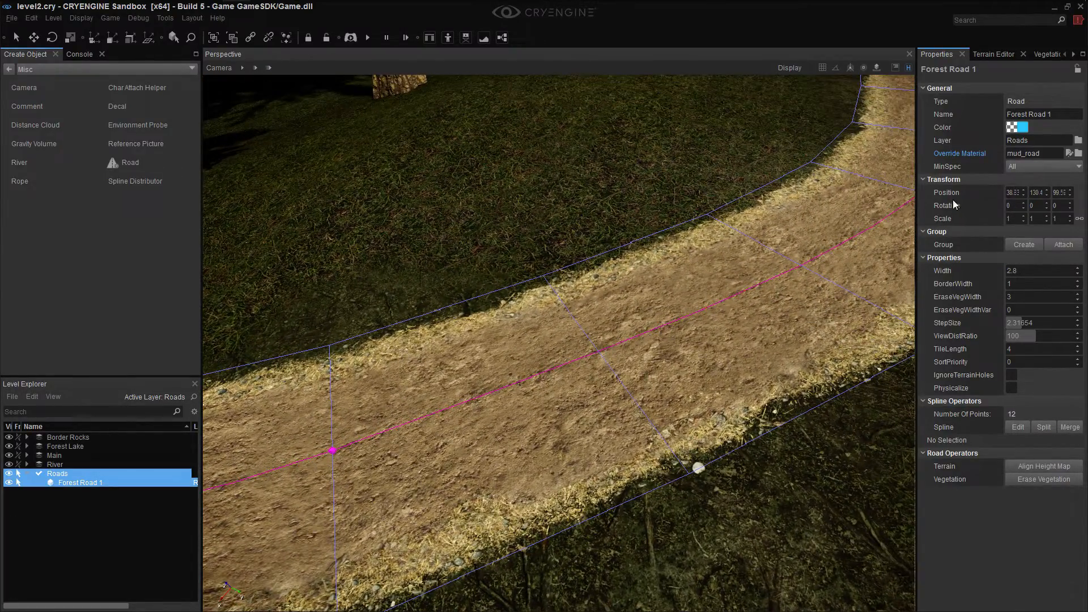
Preview the crosswalk and dirt_road_snowy materials, and apply dirt_road_tracks.mtl as the road's override material
left_click(1079, 153)
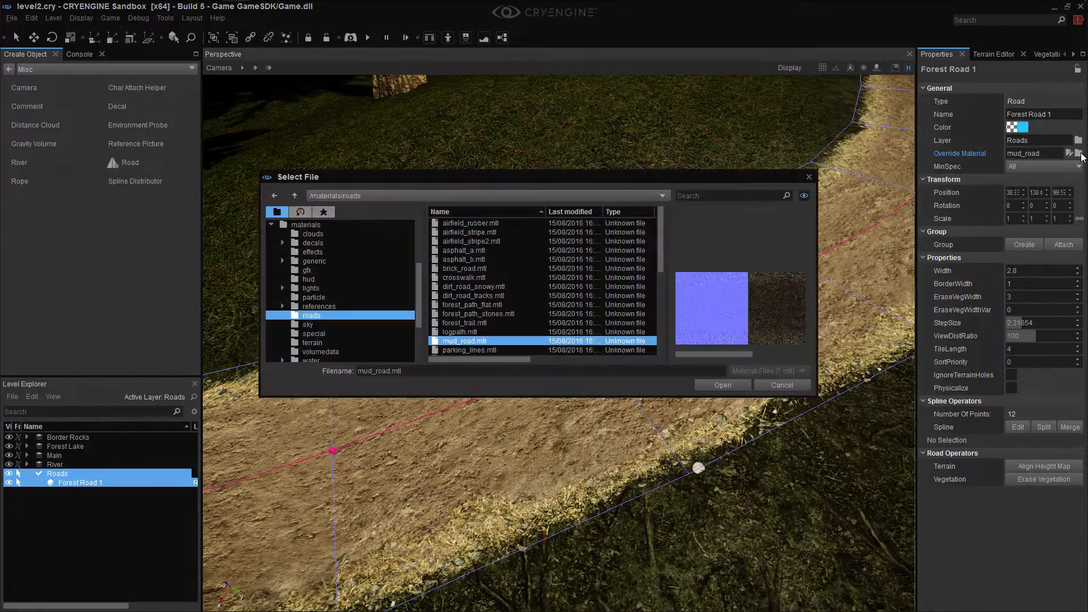
left_click(479, 277)
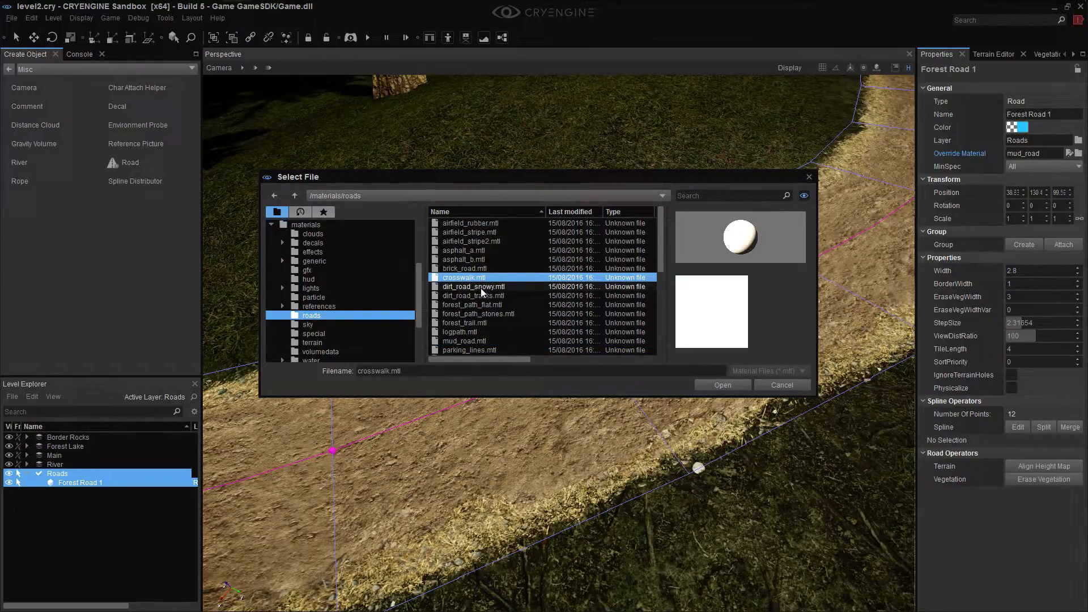
left_click(483, 289)
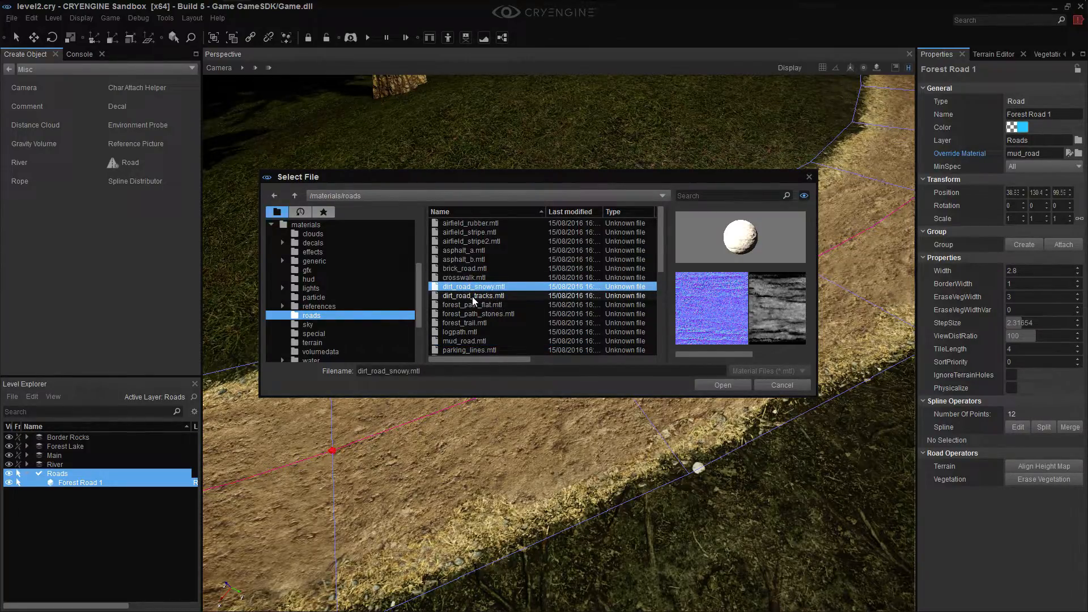
left_click(473, 297)
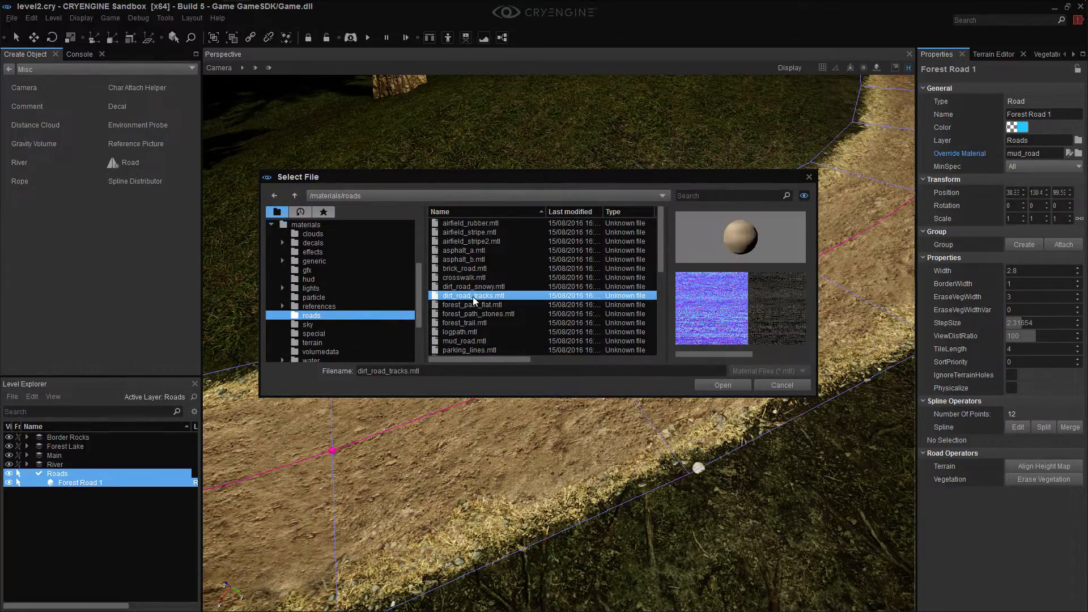
left_click(731, 387)
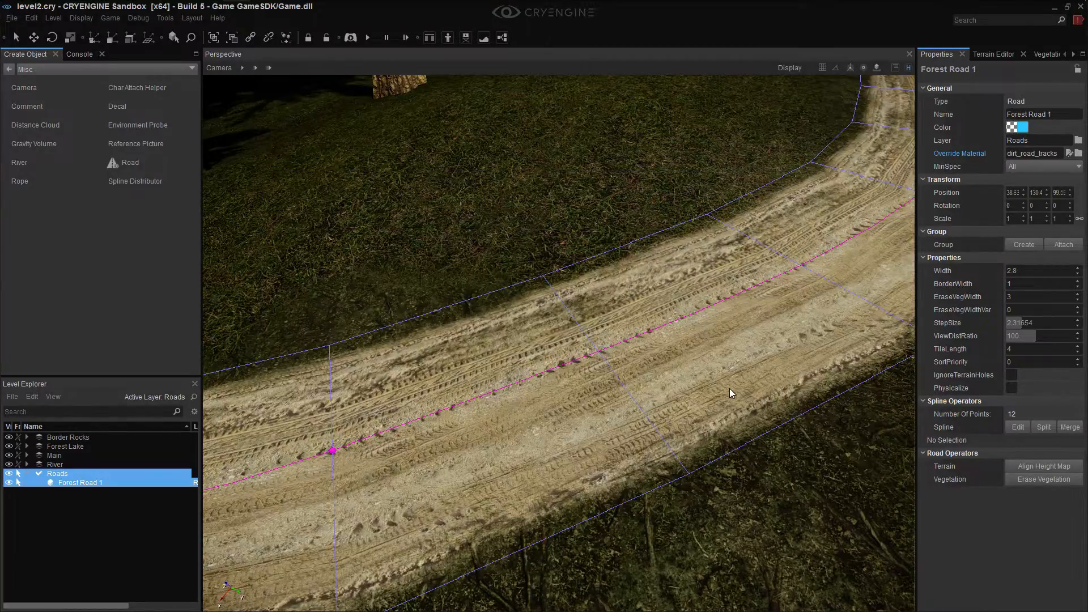
Switch the road's override material to path_forest.mtl and inspect the surface along the road
left_click(1078, 154)
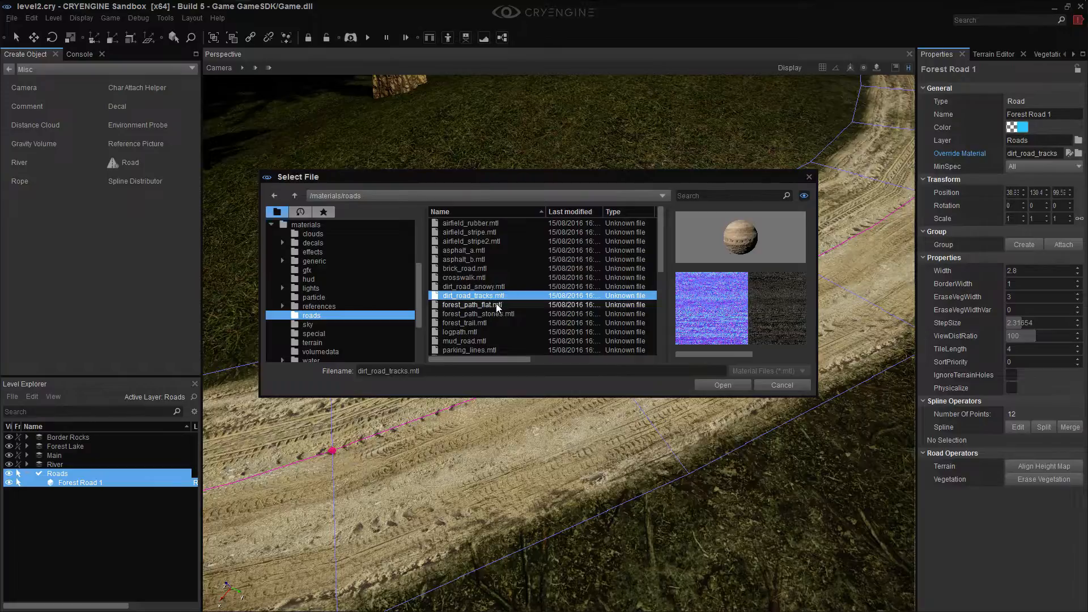
scroll(501, 312, "down", 2)
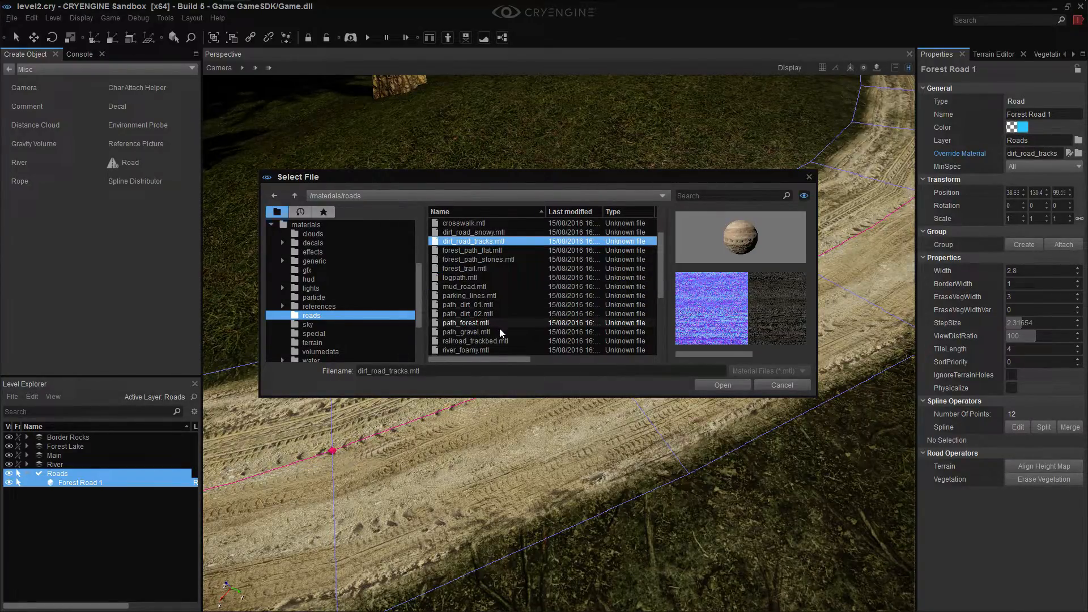
left_click(487, 325)
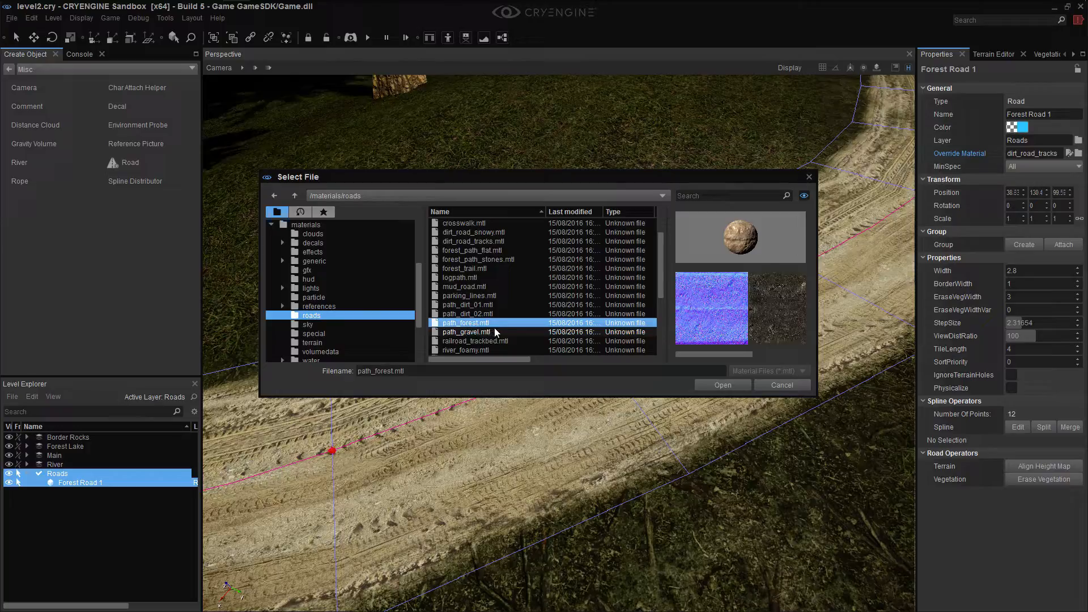
left_click(724, 386)
right_click_drag(567, 340, 552, 379)
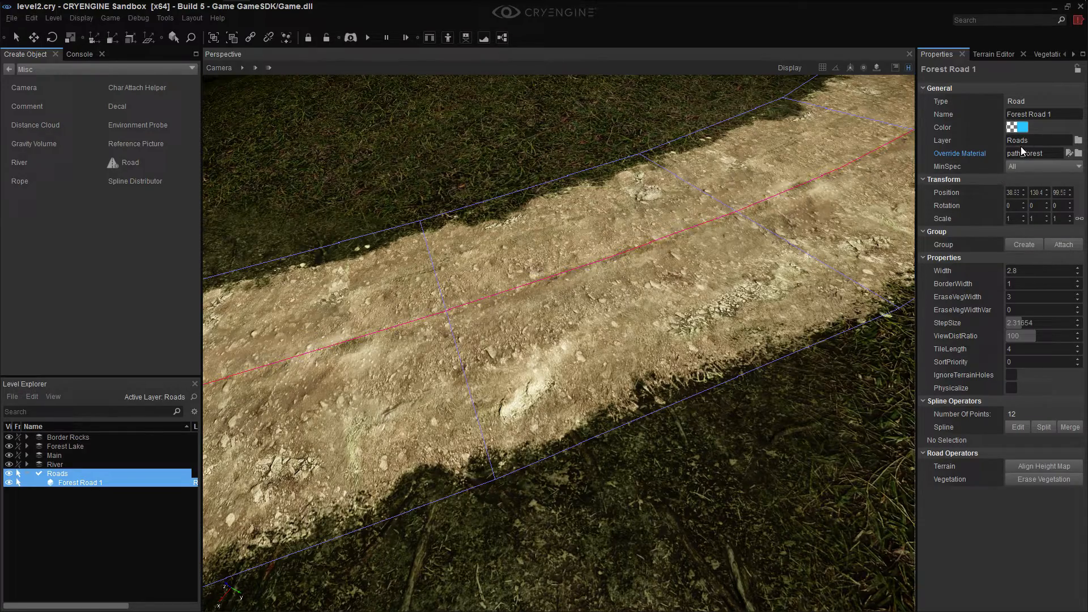
mouse_move(659, 333)
right_mouse_down()
mouse_move(678, 329)
mouse_move(720, 255)
mouse_move(705, 261)
mouse_move(695, 362)
mouse_move(703, 345)
mouse_move(567, 317)
mouse_move(538, 325)
mouse_move(535, 308)
mouse_move(553, 326)
mouse_move(635, 337)
mouse_move(702, 318)
right_mouse_up()
right_click_drag(771, 272, 789, 263)
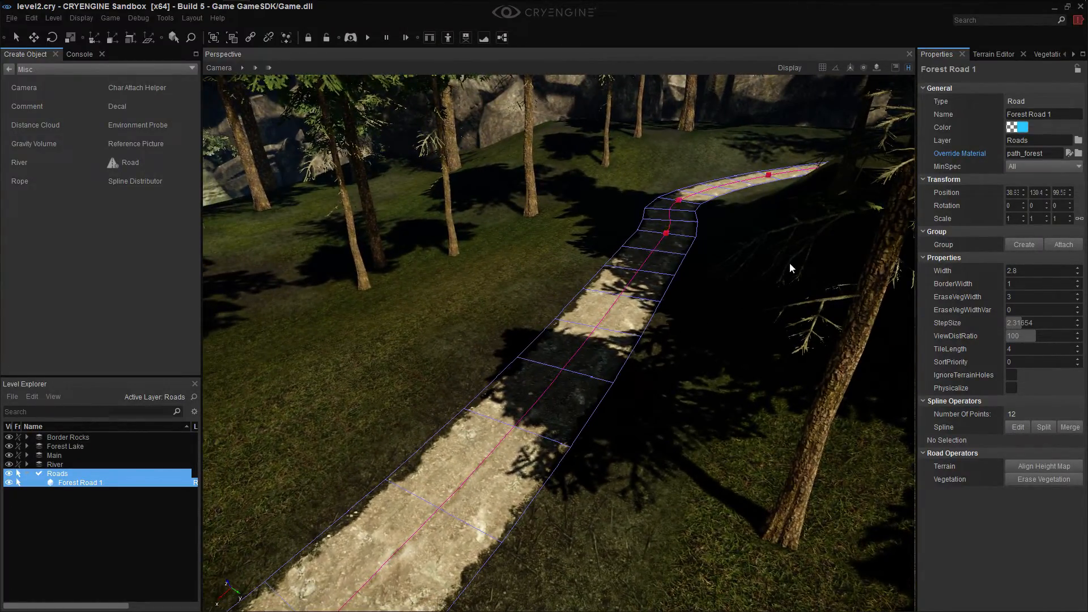
Assign forest_path_stones.mtl as the override material of the forest road
left_click(1078, 153)
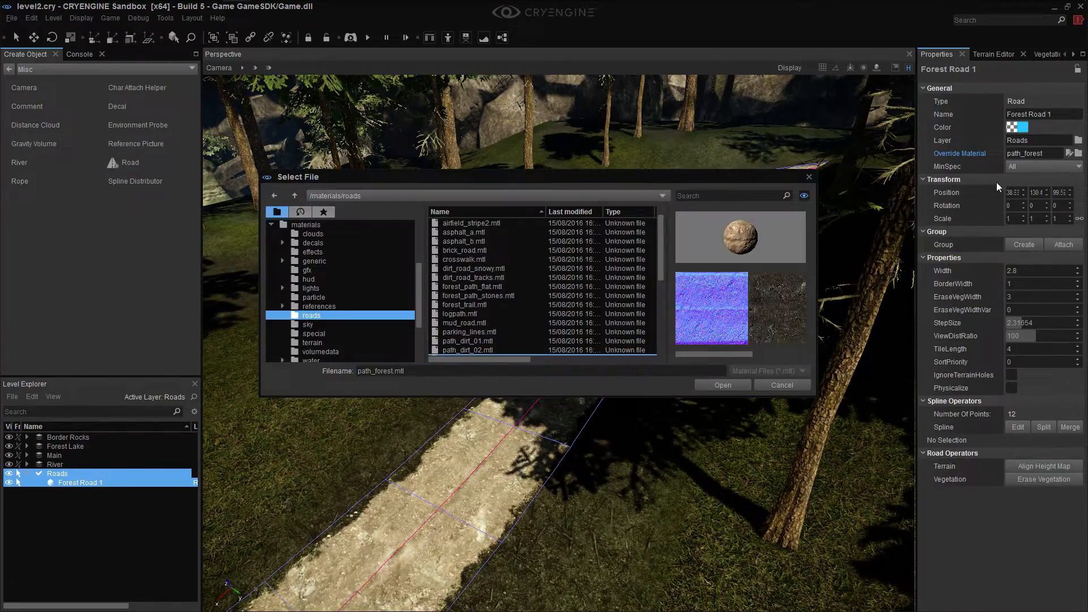
left_click(502, 295)
left_click(716, 388)
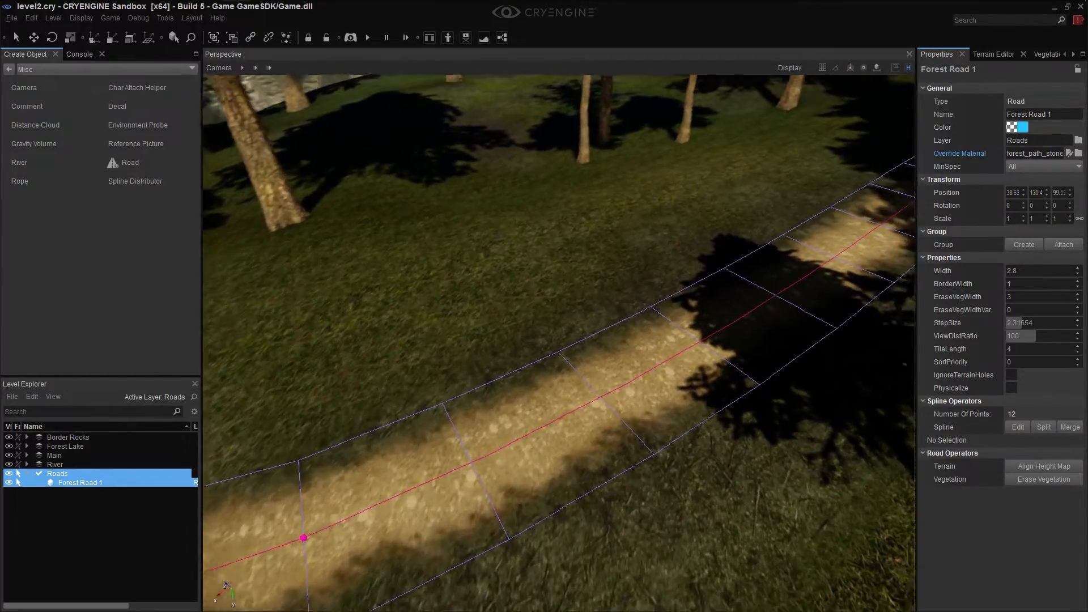
right_click_drag(558, 343, 635, 357)
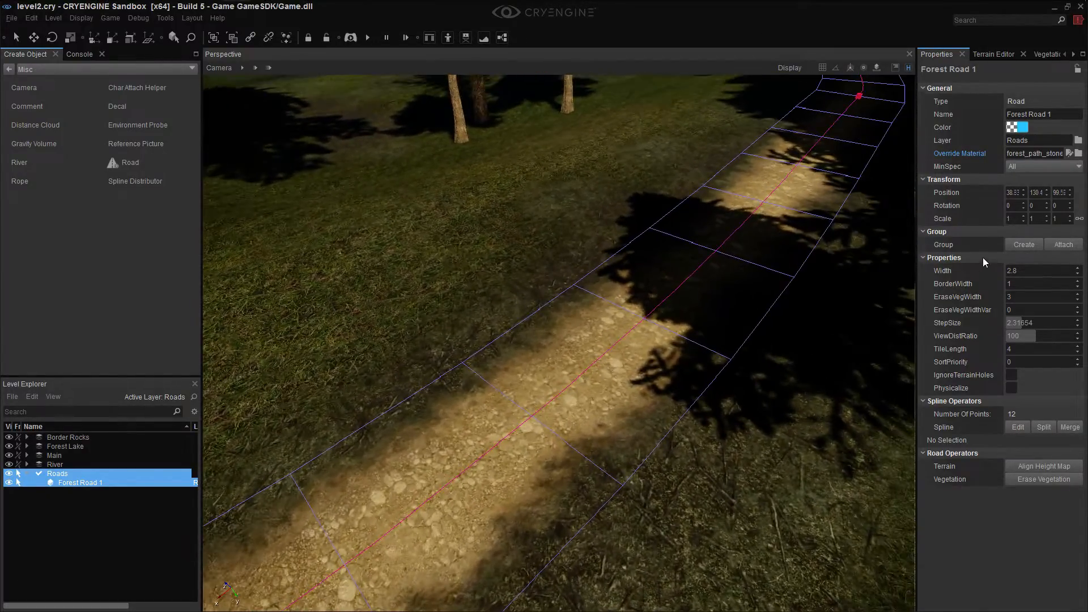
Set the forest road's width to 1.7, its tile length to 2 and its sort priority to 2
mouse_move(1022, 270)
left_mouse_down()
mouse_move(983, 271)
mouse_move(1018, 271)
left_mouse_up()
left_click_drag(1020, 349, 1023, 351)
left_click(1022, 349)
type("2")
left_click(1022, 362)
type("2")
key("w")
right_click_drag(731, 334, 831, 370)
key("w")
right_click_drag(753, 369, 753, 370)
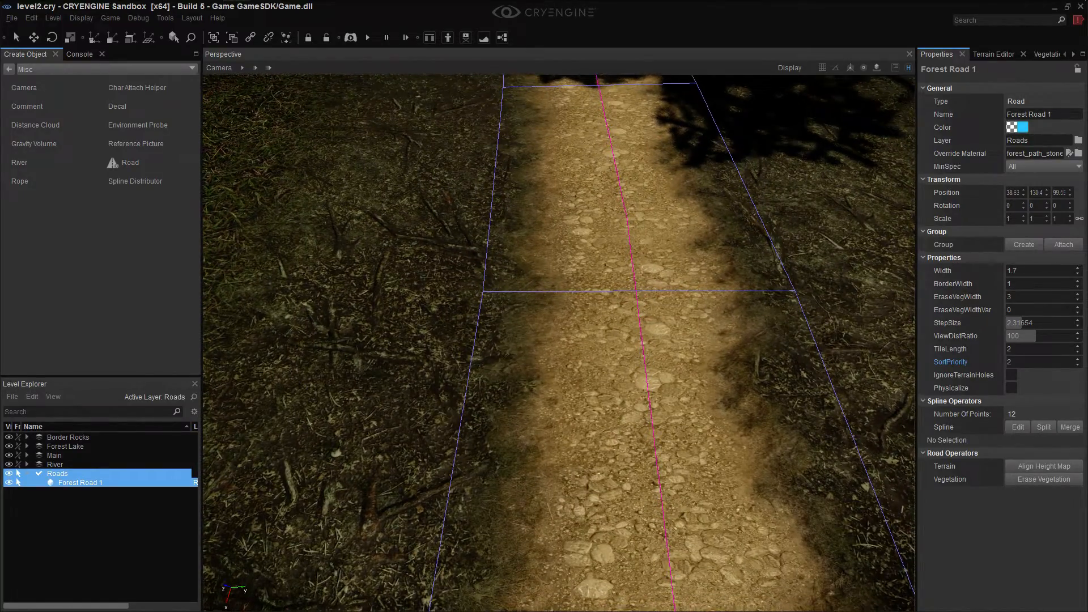
Widen the road's border to 3.6, slightly reduce its view distance ratio, and set the tile length to 2
left_click_drag(1016, 287, 1018, 287)
left_click_drag(1032, 335, 1008, 348)
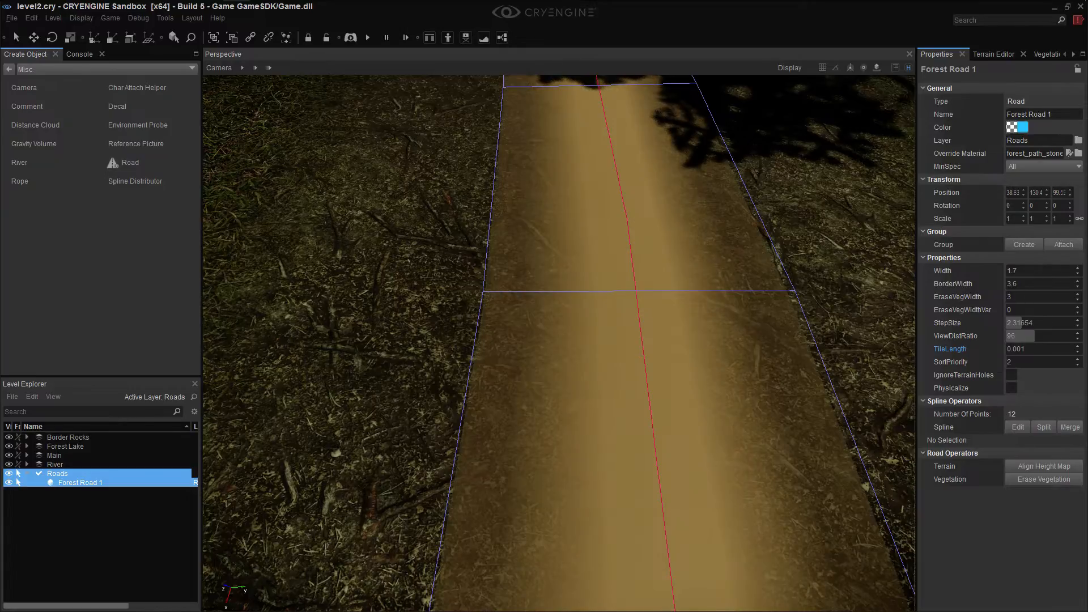
type("2")
left_click(1023, 360)
mouse_move(733, 355)
right_mouse_down()
mouse_move(765, 306)
mouse_move(723, 397)
mouse_move(732, 347)
right_mouse_up()
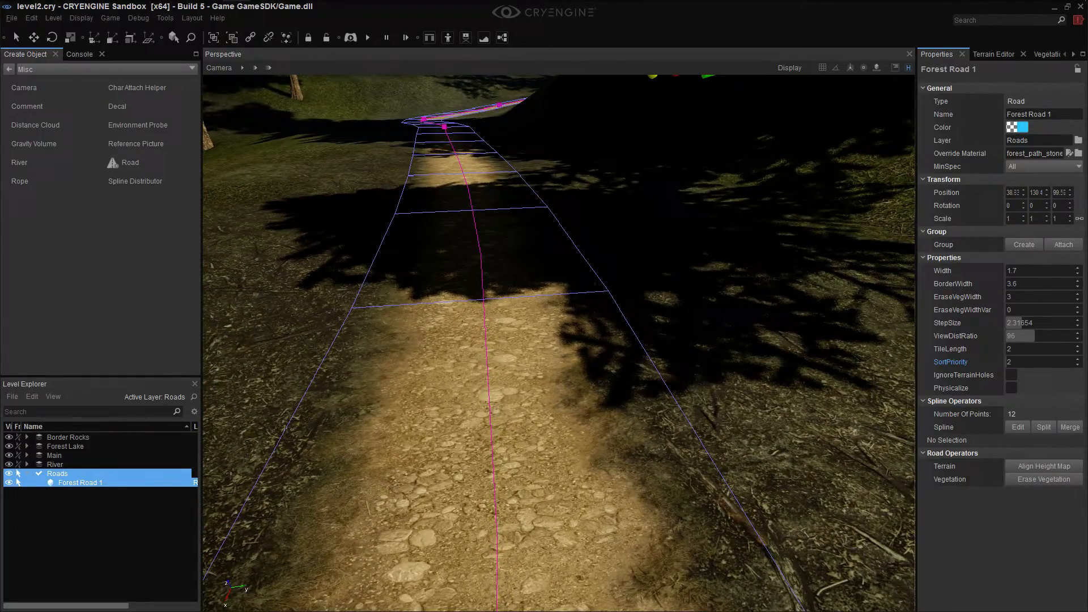
Playtest the level by walking along the forest road to examine its look, and return to editing
key("ctrl+g")
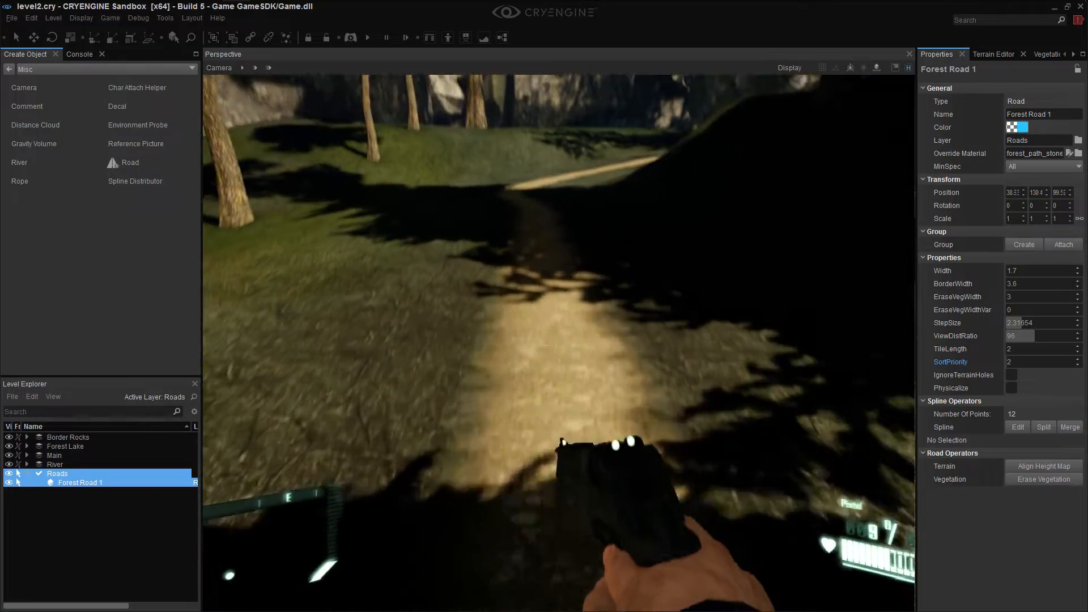
key("w")
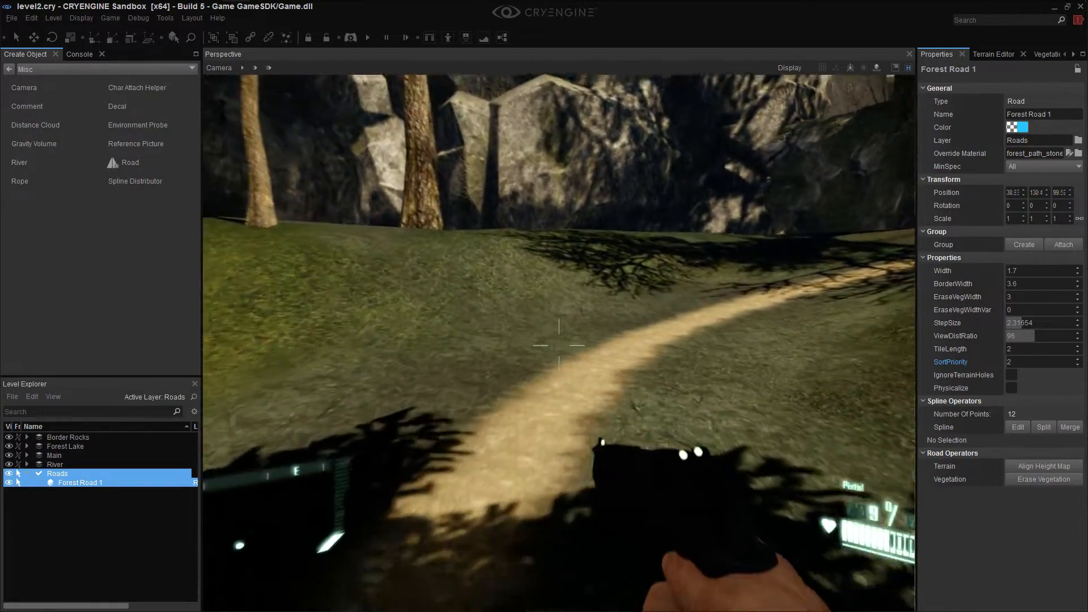
key("w")
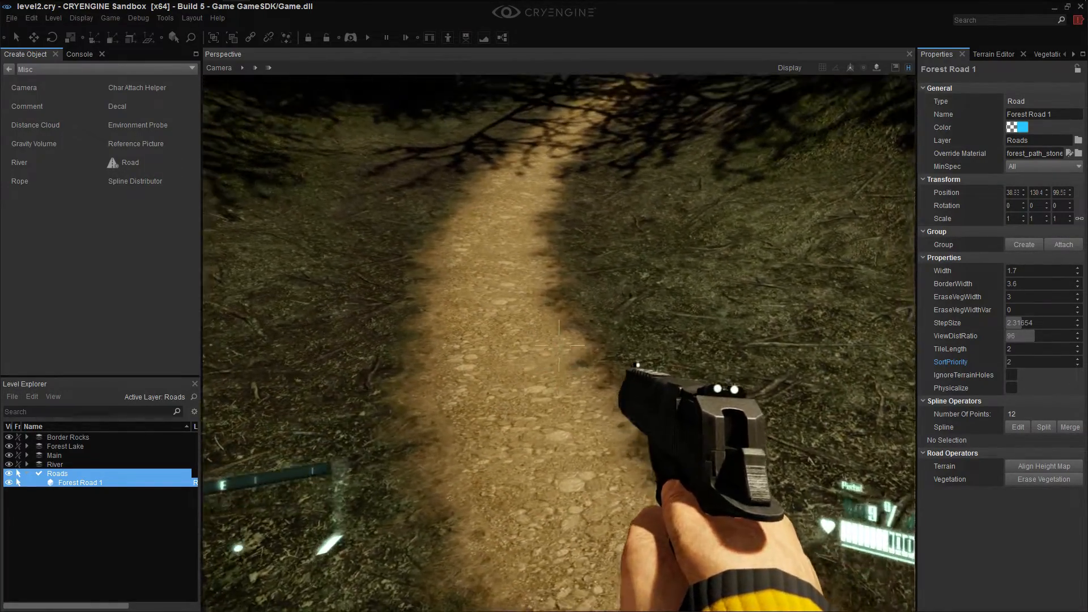
key("w")
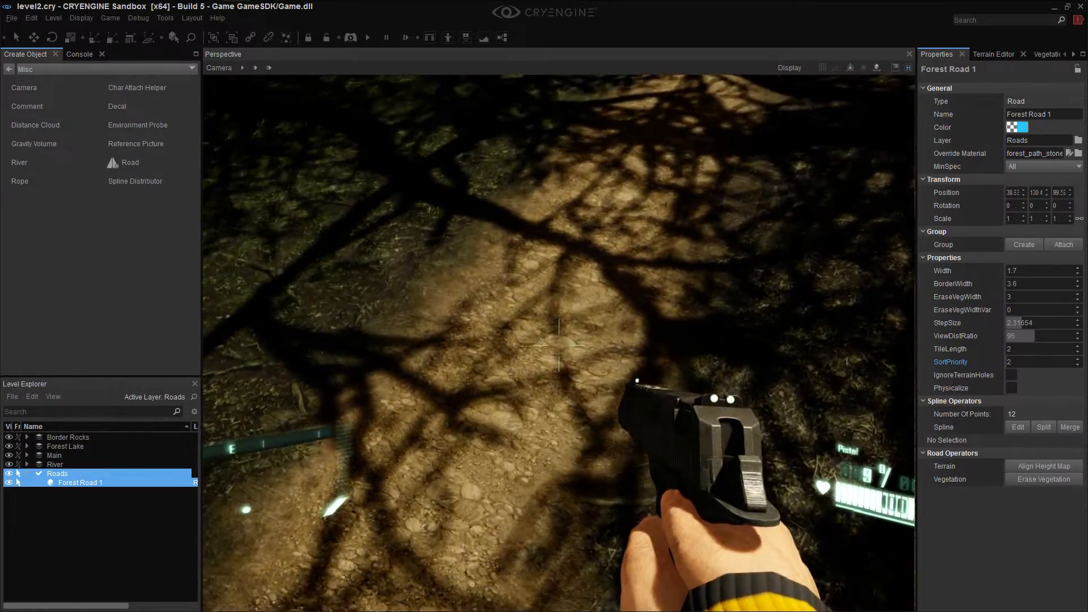
key("w")
key("w")
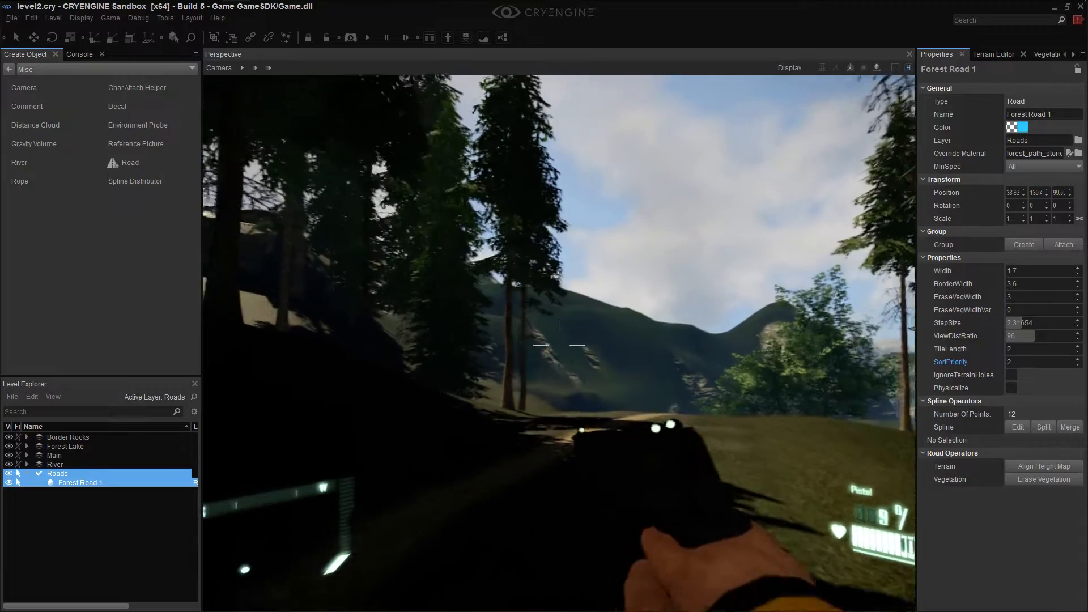
key("w")
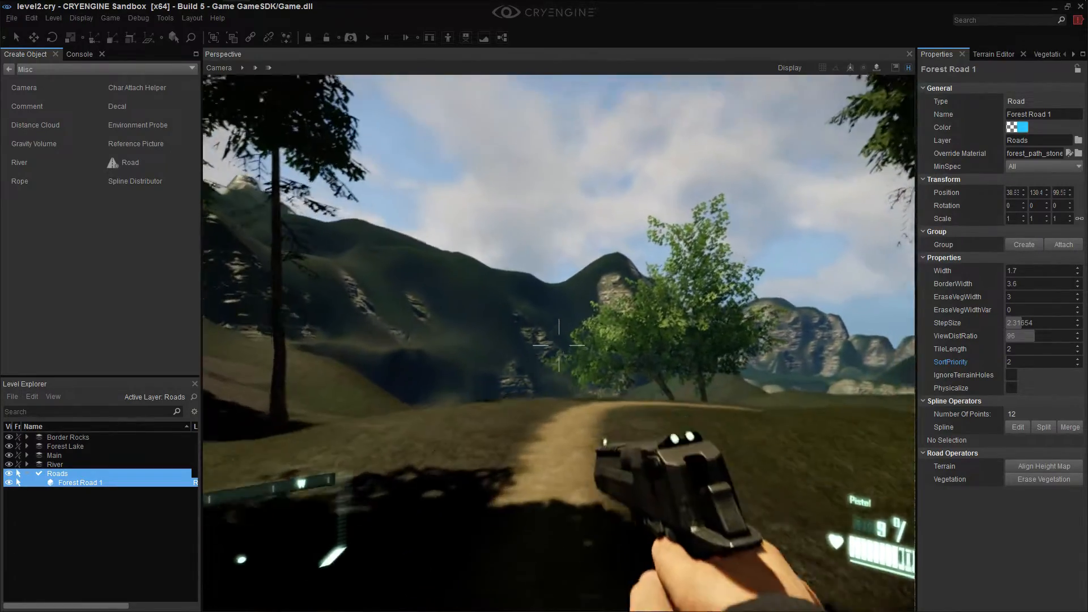
key("w")
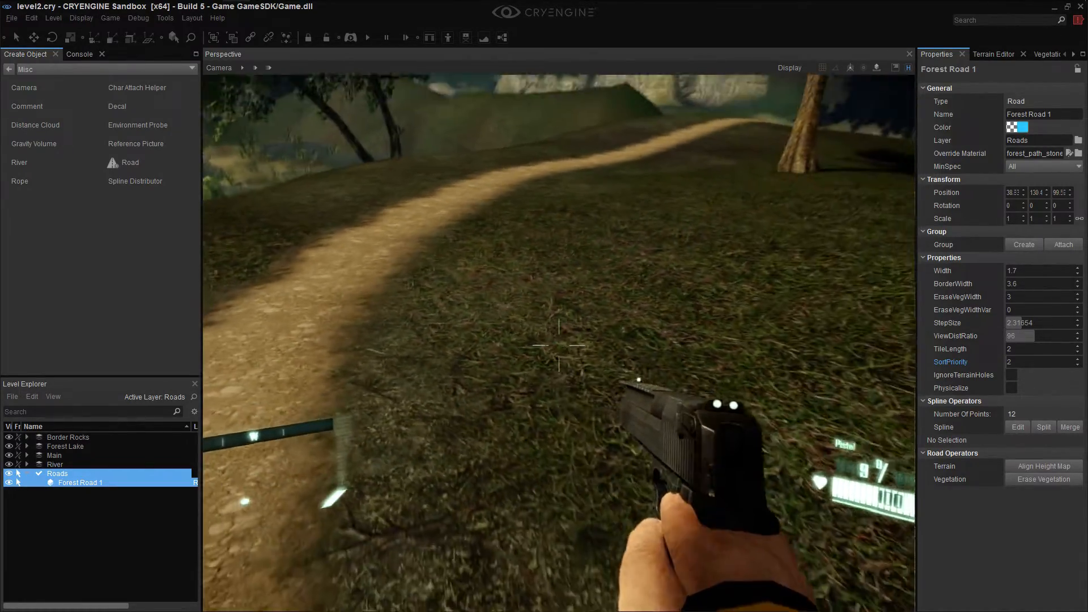
key("Escape")
right_click_drag(542, 453, 753, 335)
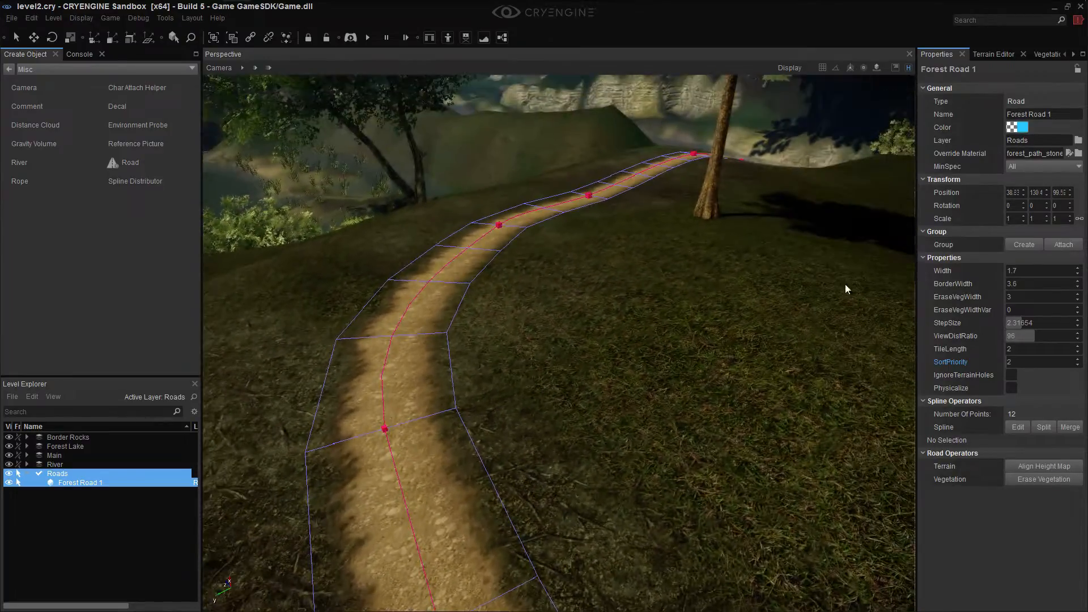
Find the forest_path_stones road material in the Material Editor by filtering for "forest", and copy it
left_click(165, 17)
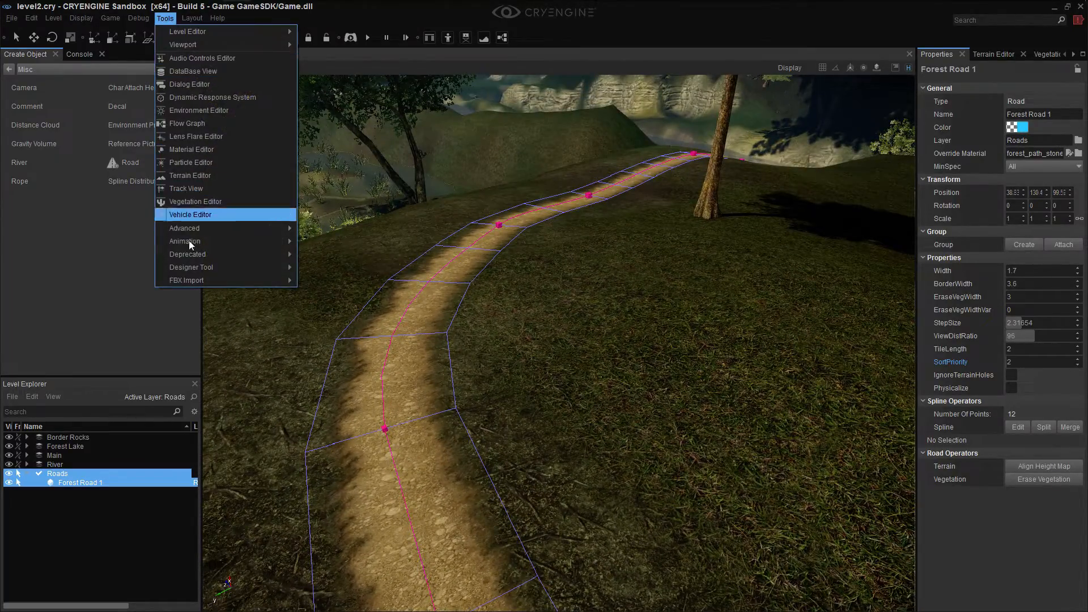
left_click(207, 149)
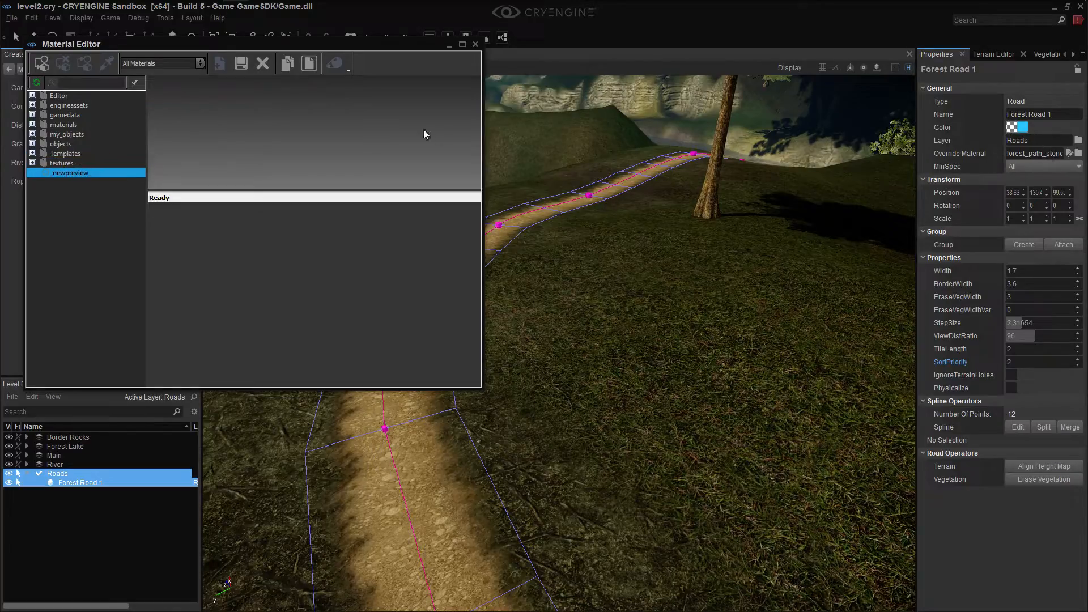
type("forest")
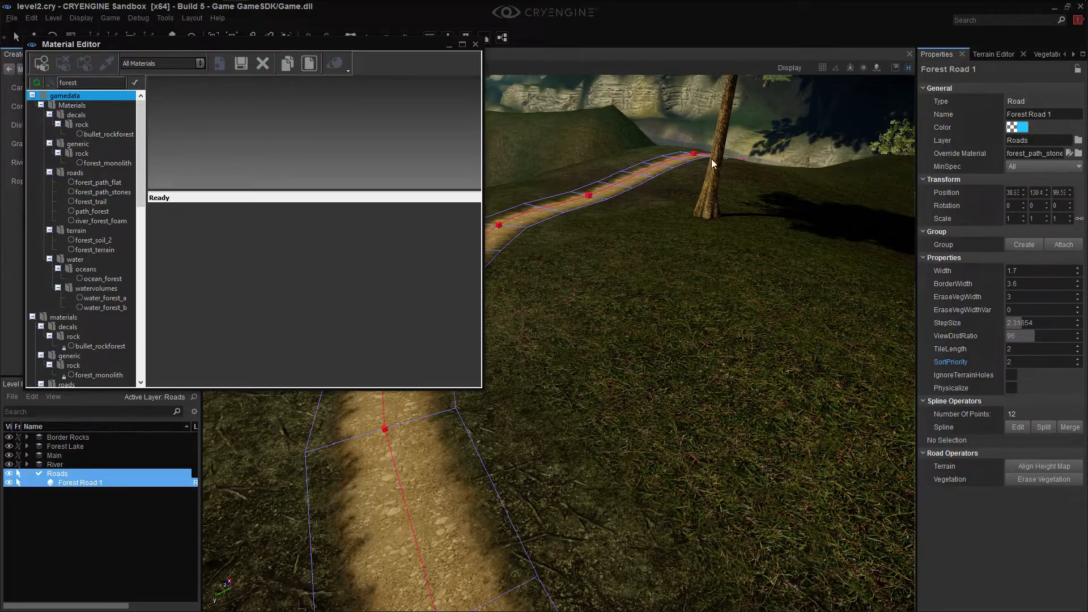
left_click(94, 191)
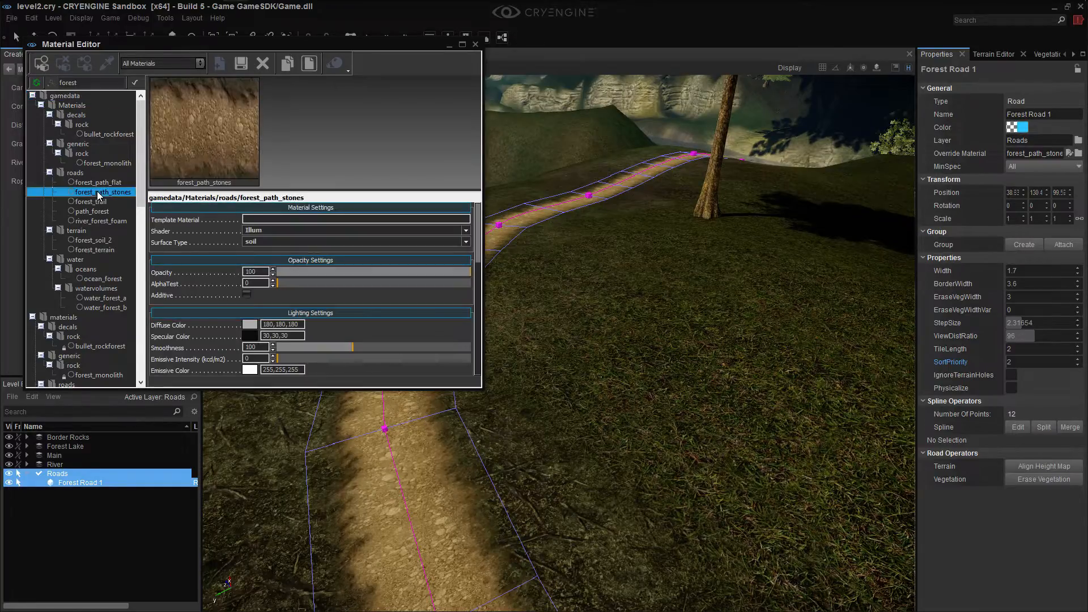
right_click(101, 195)
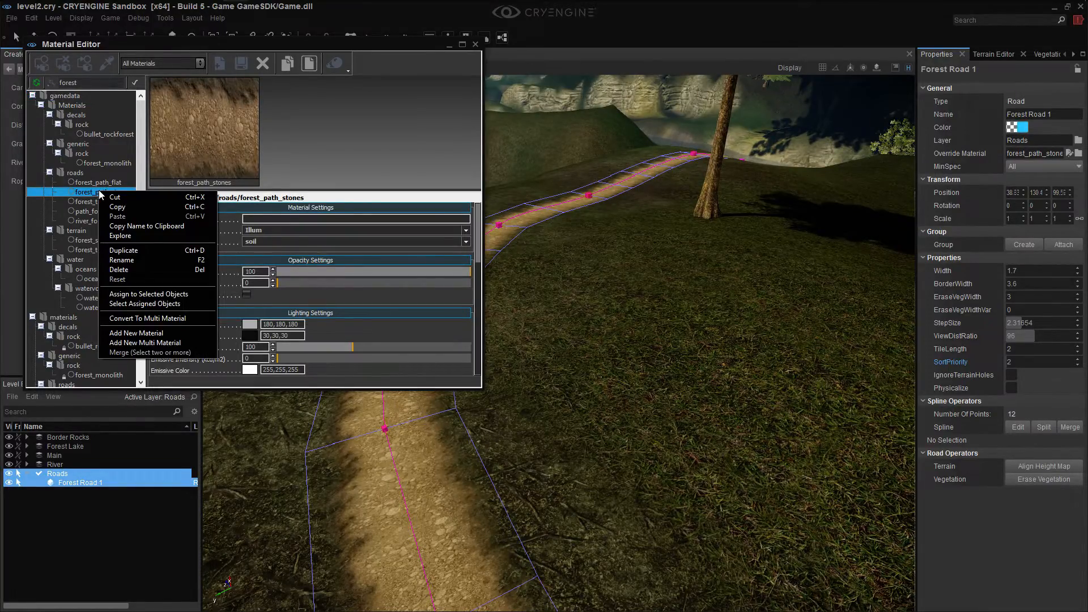
left_click(117, 208)
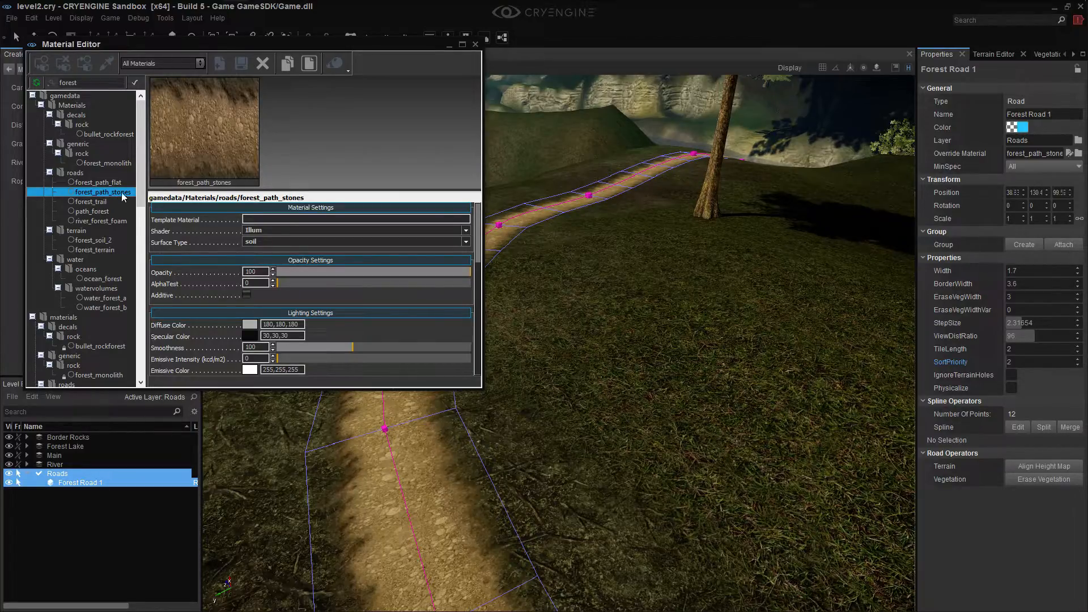
Paste the copied material into the my_objects folder as forest_path_stones_2
scroll(141, 218, "down", 3)
left_click_drag(141, 216, 144, 270)
left_click(66, 316)
right_click(75, 319)
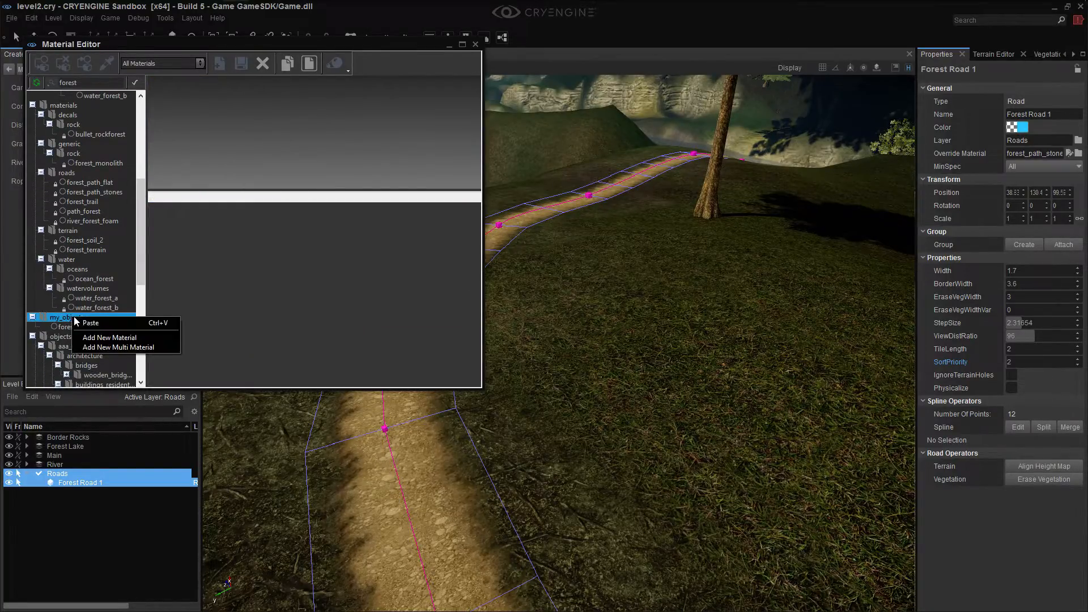
left_click(90, 337)
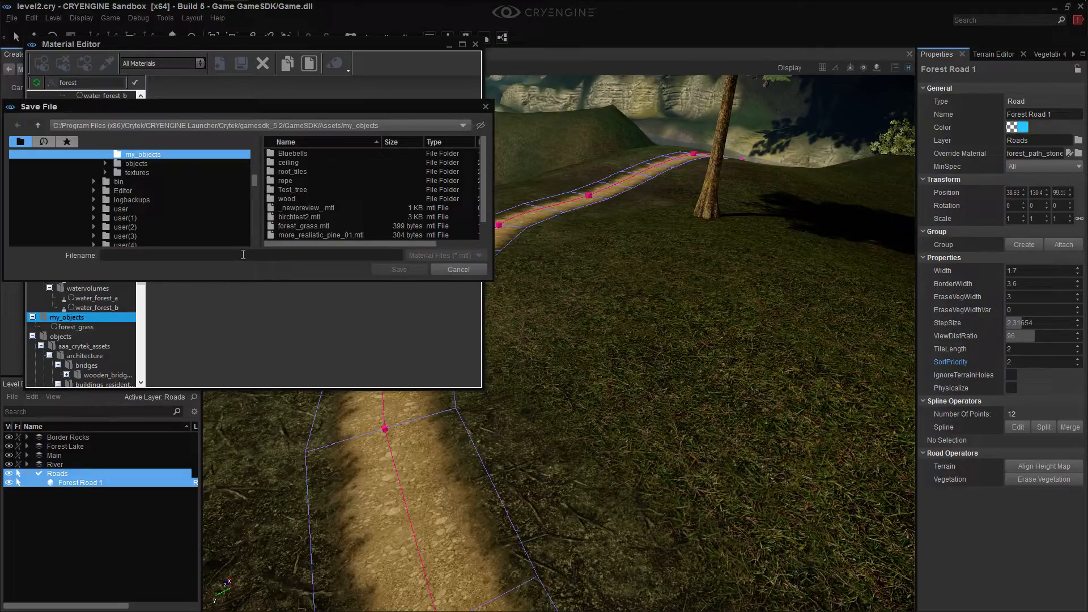
type("forest")
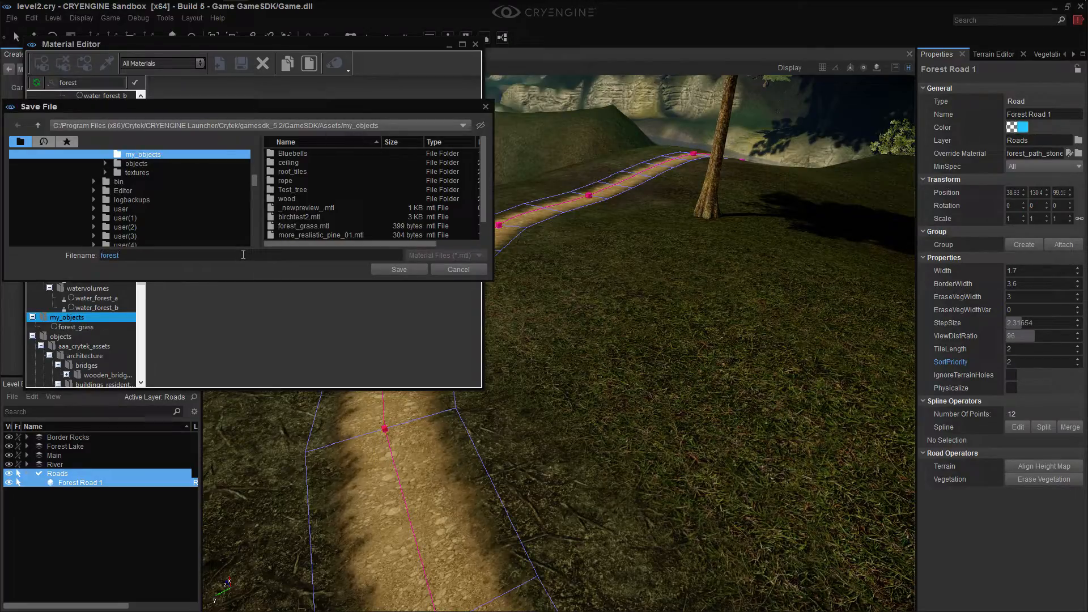
type("_path_stones_2")
key("Return")
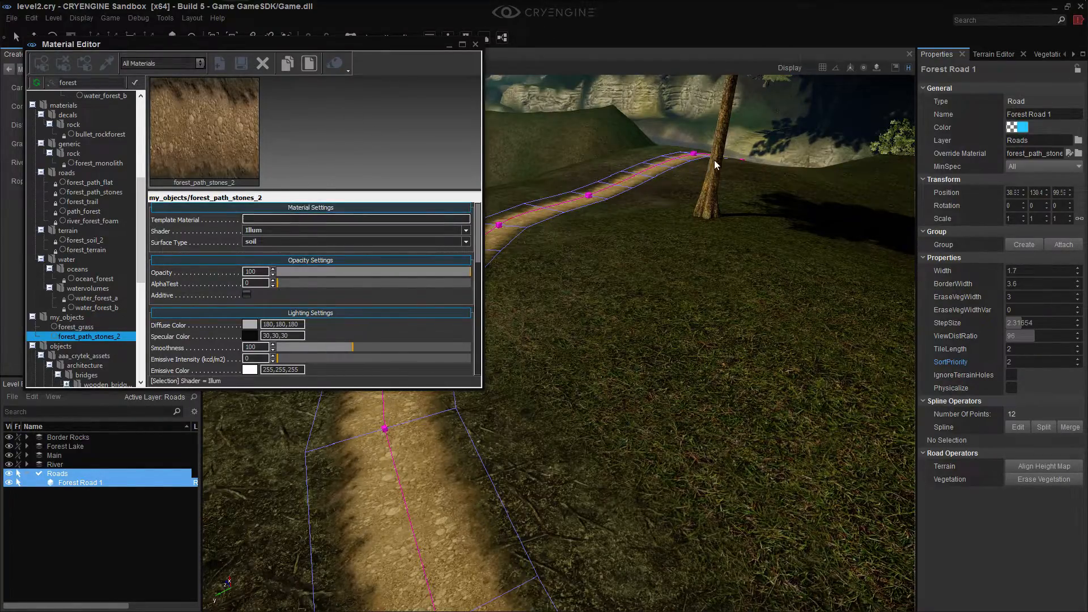
Assign forest_path_stones_2.mtl from the my_objects folder as the override material of the forest road
left_click(1079, 156)
left_click(1079, 157)
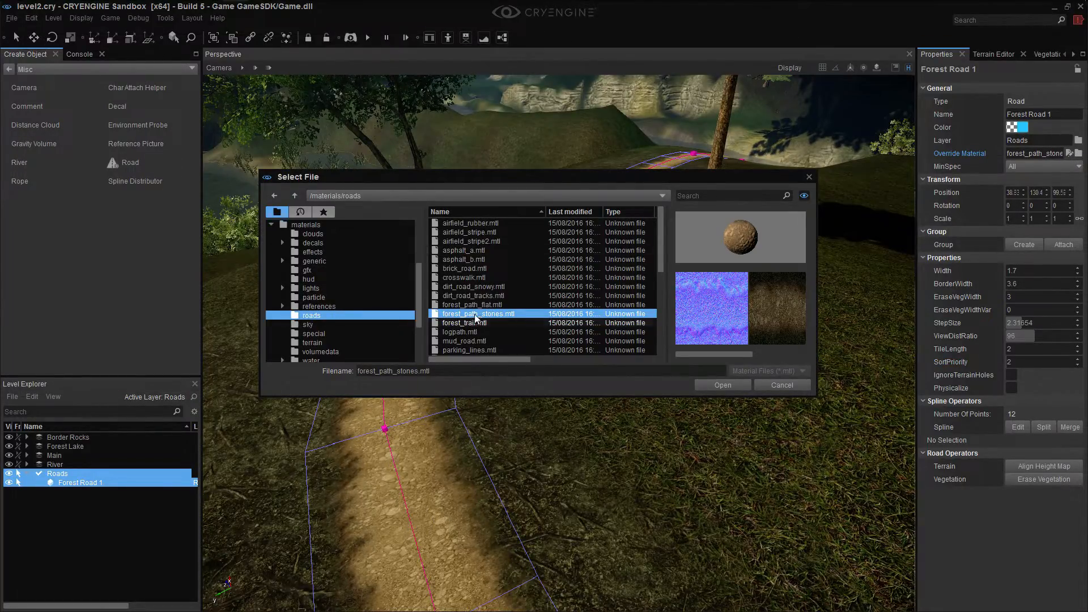
left_click(292, 196)
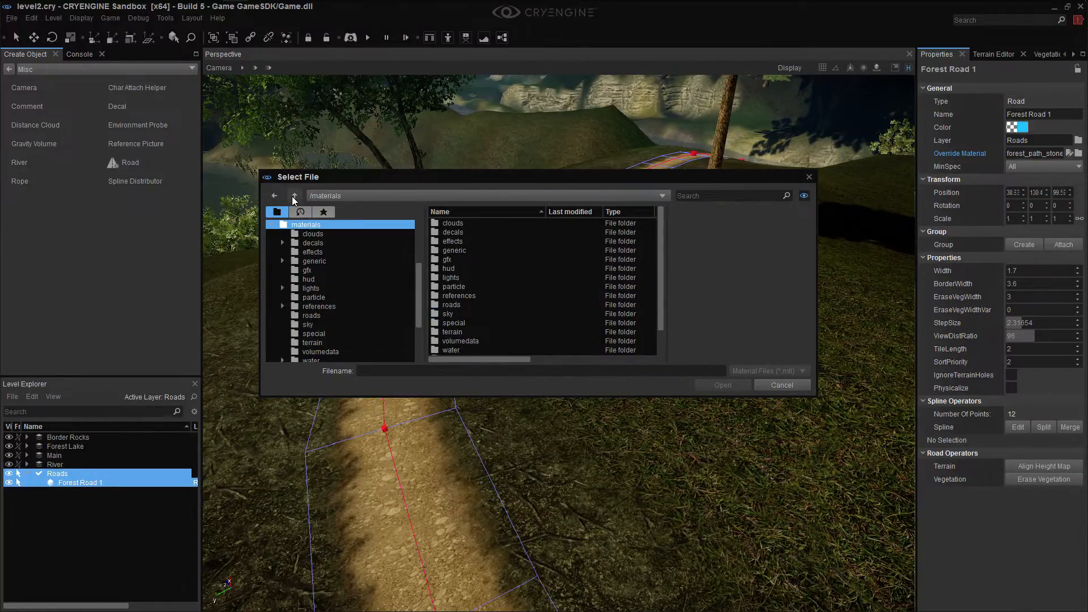
left_click(293, 197)
double_click(453, 323)
left_click(453, 323)
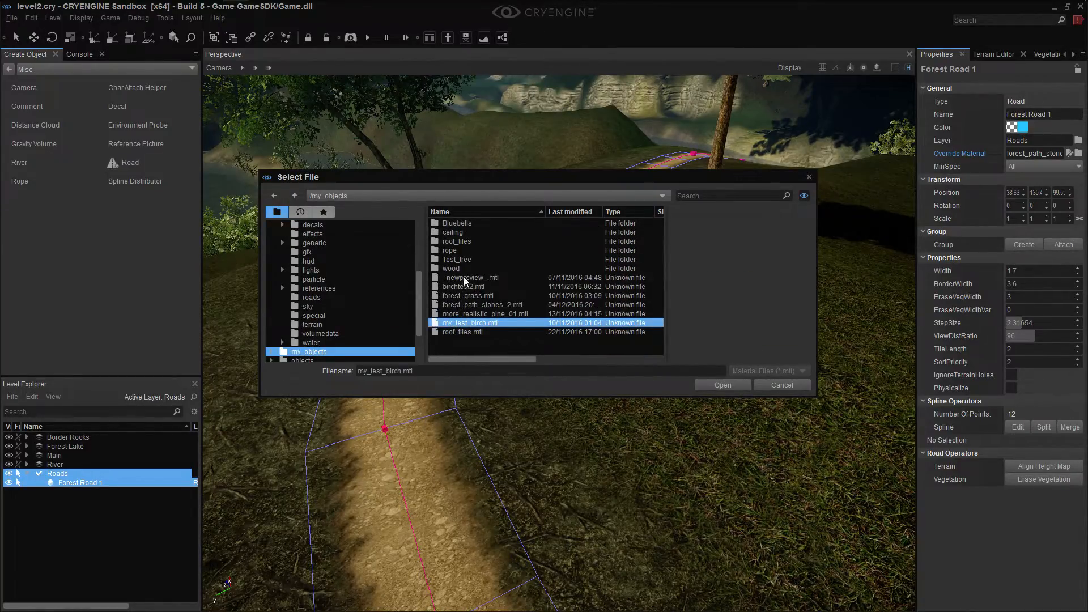
left_click(469, 305)
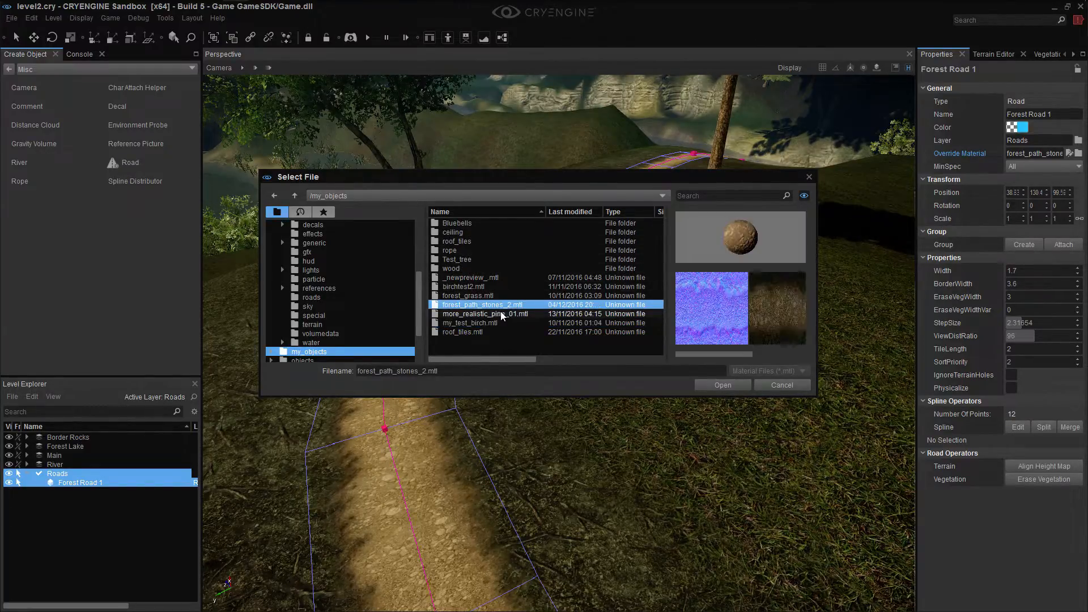
left_click(721, 391)
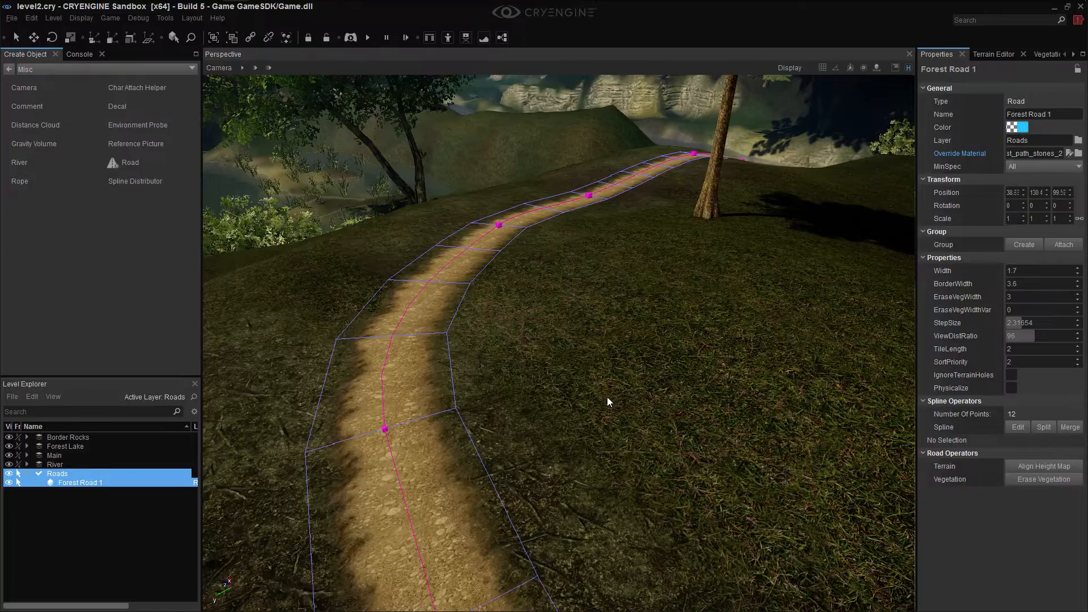
Bring back the Material Editor and arrange it as a resized floating window that leaves part of the road in view
key("m")
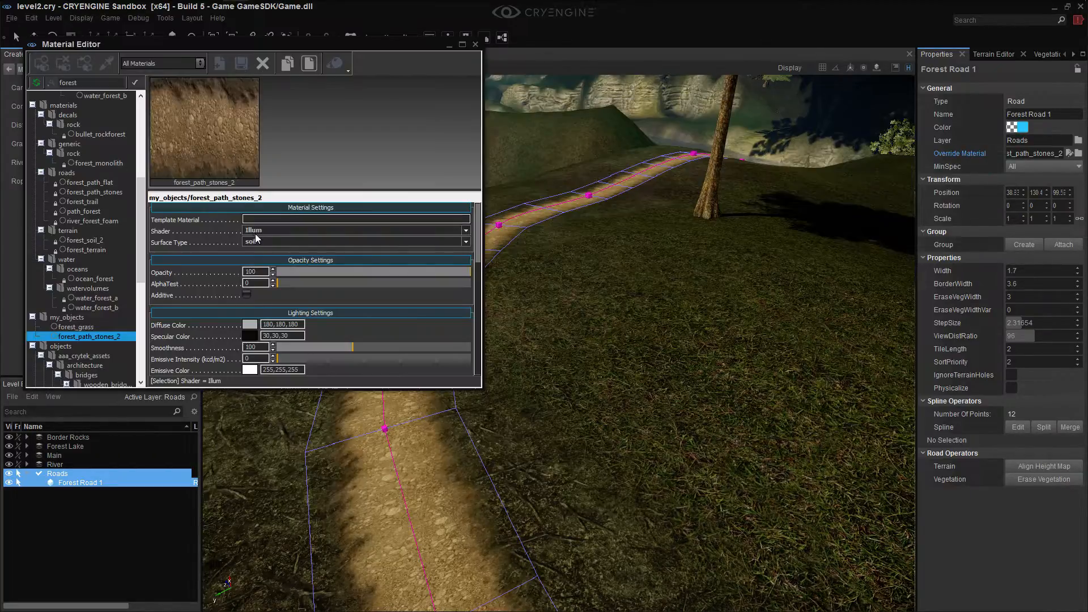
left_click_drag(312, 45, 362, 59)
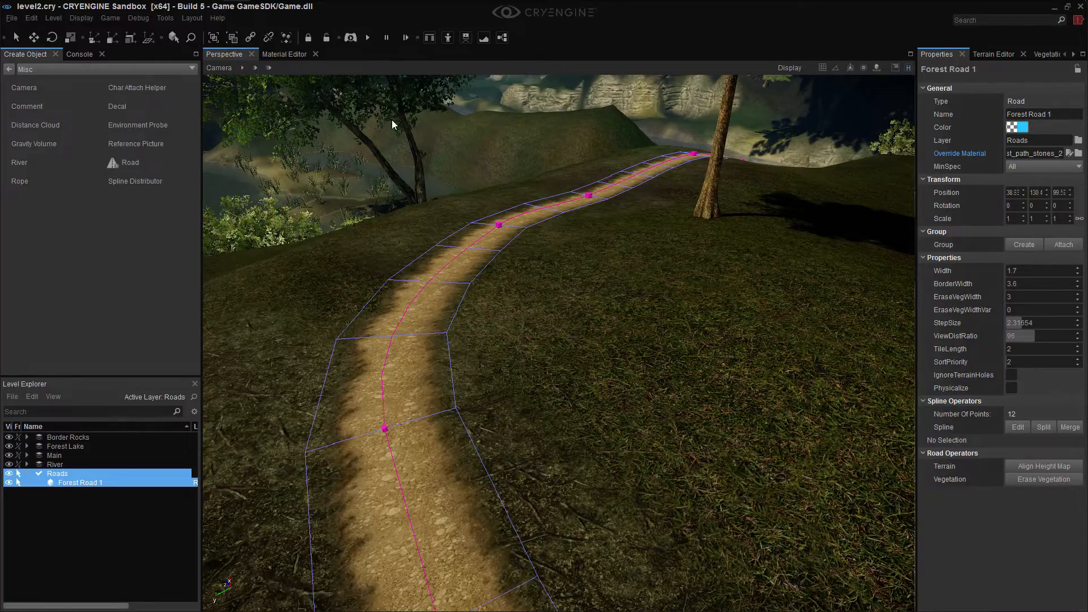
left_click(276, 55)
left_click_drag(293, 55, 316, 120)
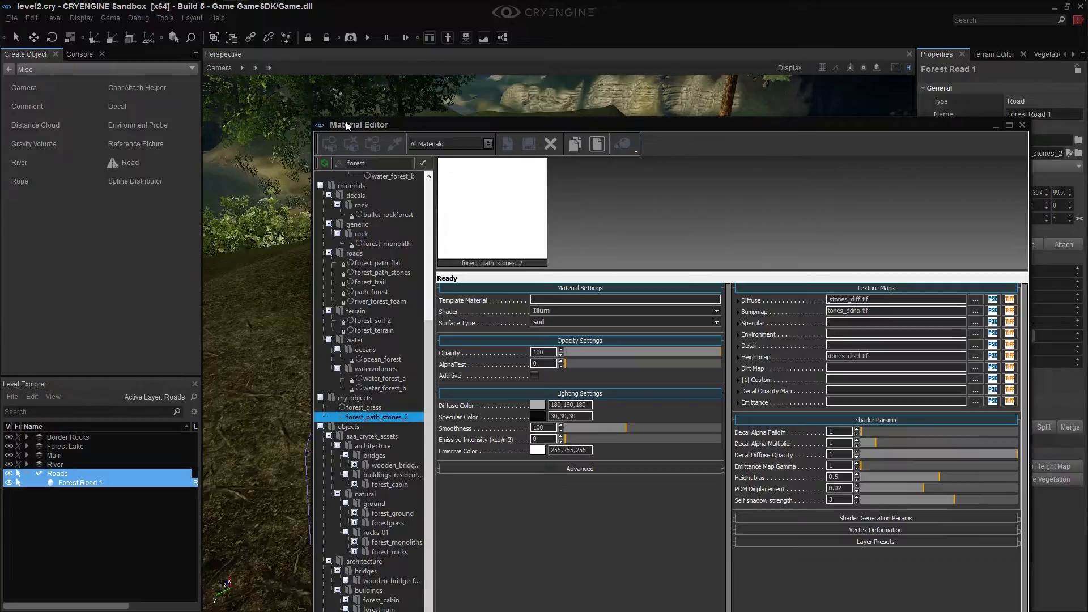
left_click_drag(972, 121, 694, 82)
left_click_drag(962, 190, 821, 195)
left_click_drag(597, 85, 861, 121)
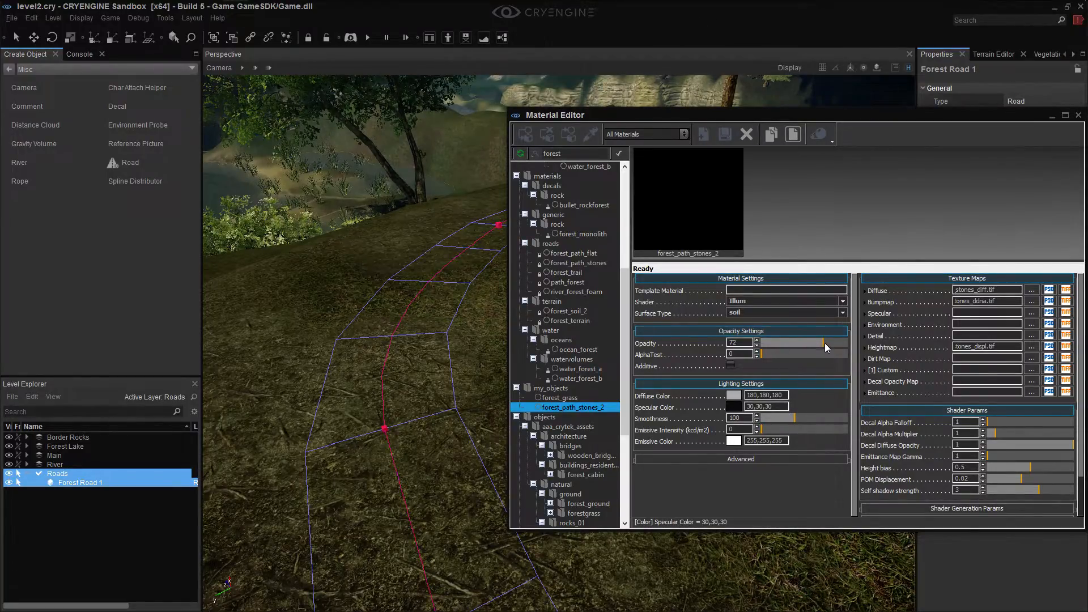
Deselect the forest road and try an opacity of 94 for the forest_path_stones_2 material
left_click(365, 283)
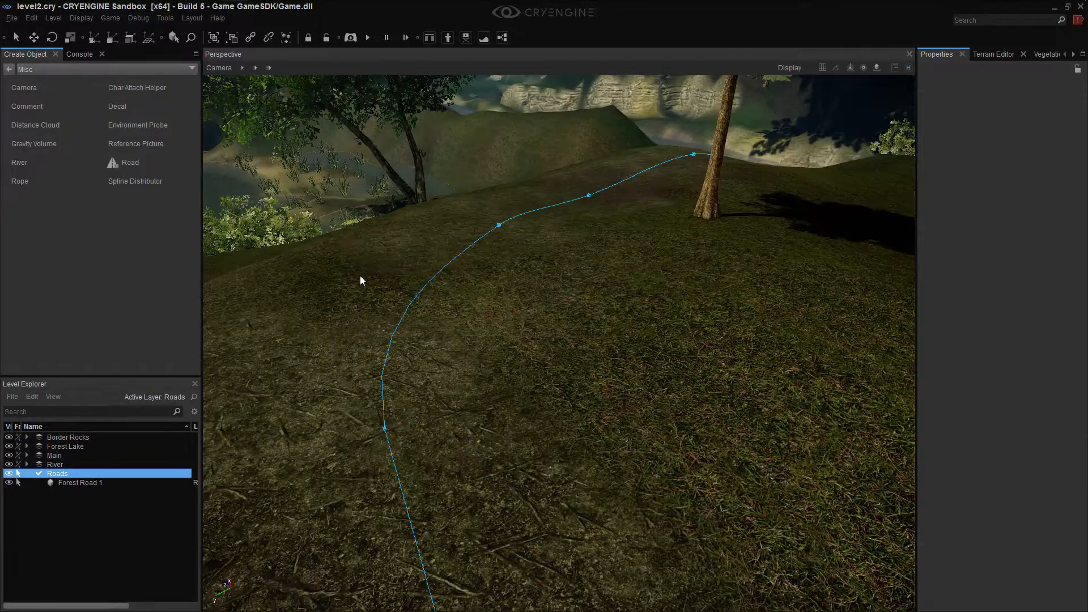
key("alt+Tab")
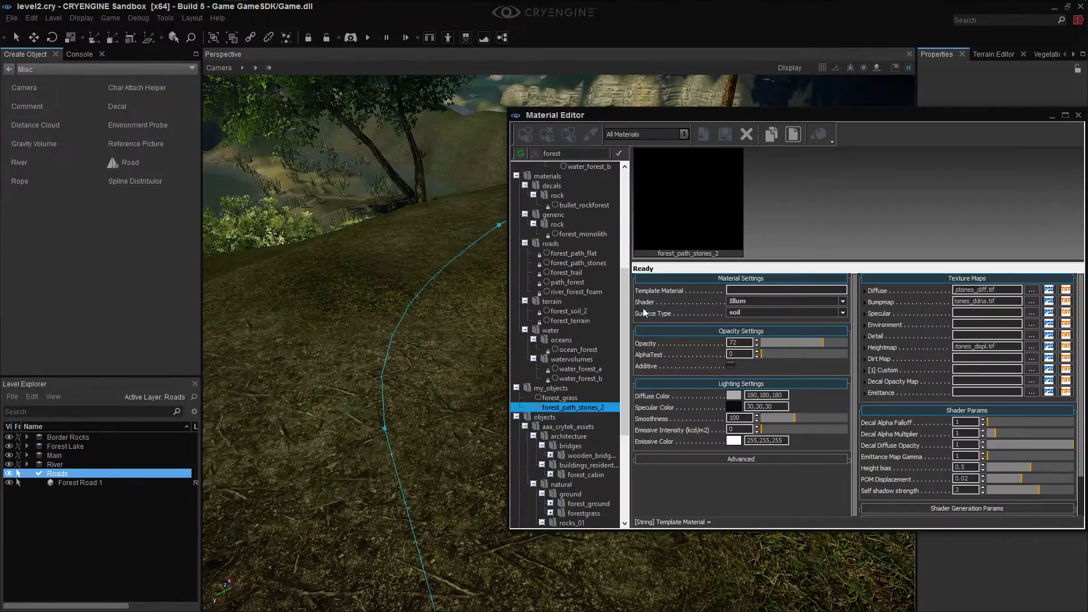
left_click_drag(824, 342, 843, 348)
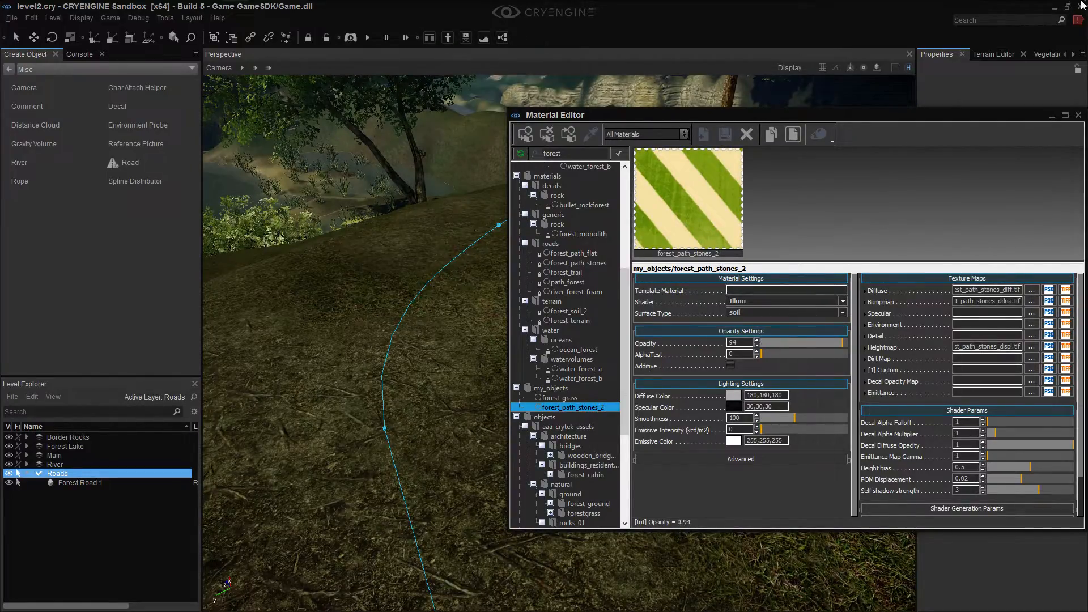
Examine the editor's current notifications and the history of warnings and errors, and close the notification list
left_click(1077, 20)
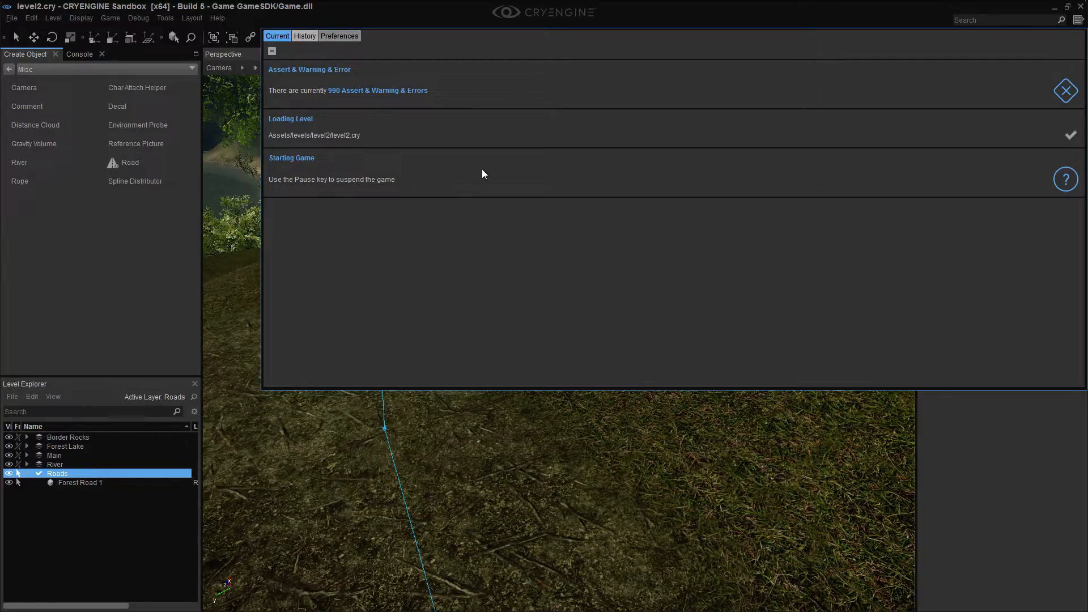
left_click(305, 36)
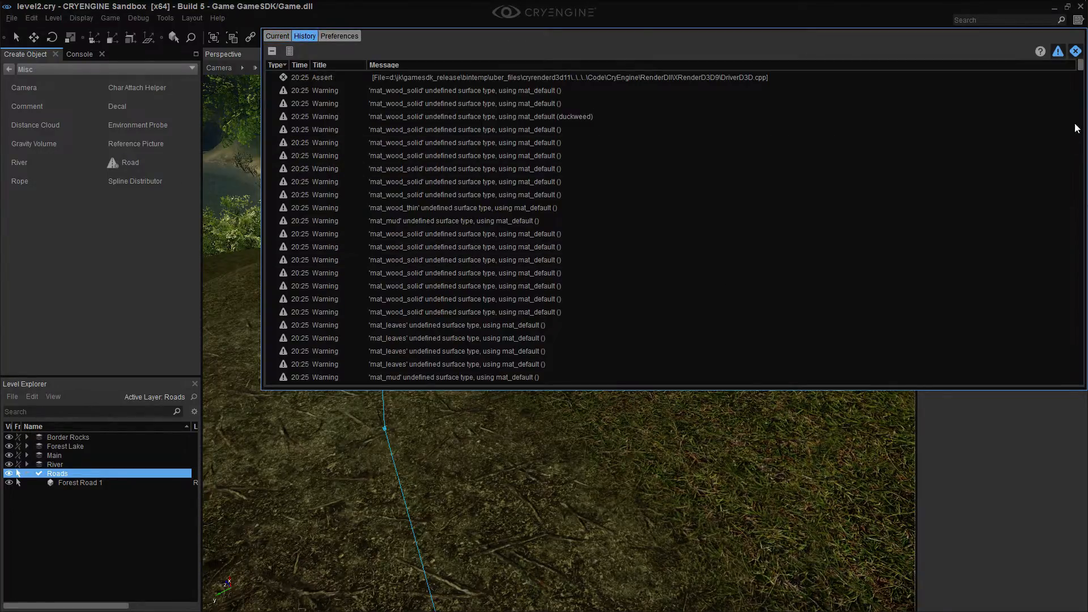
left_click_drag(1082, 67, 1080, 118)
left_click(272, 37)
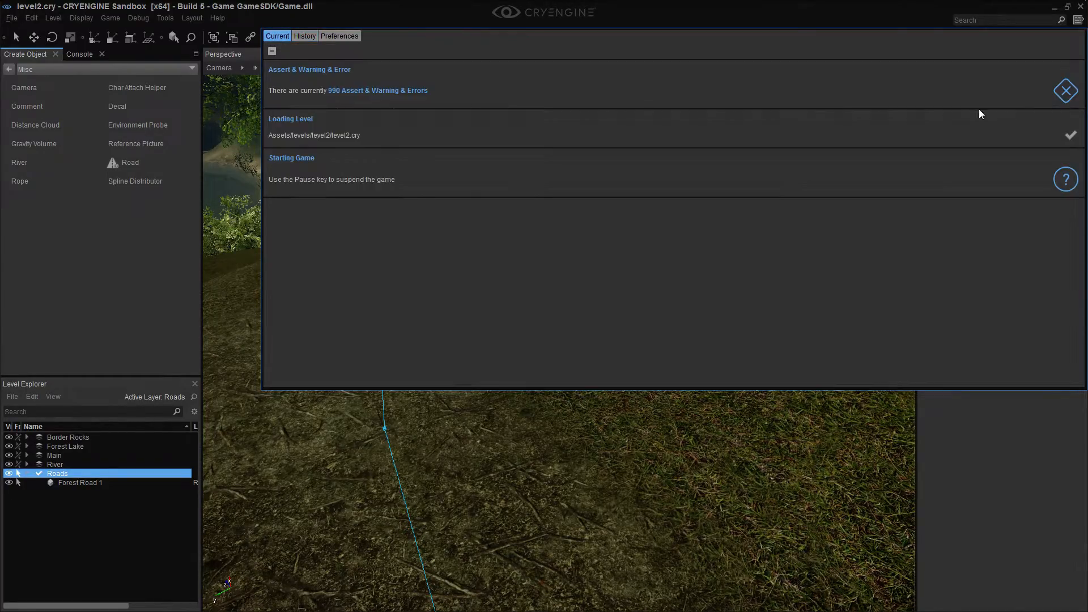
left_click(1079, 20)
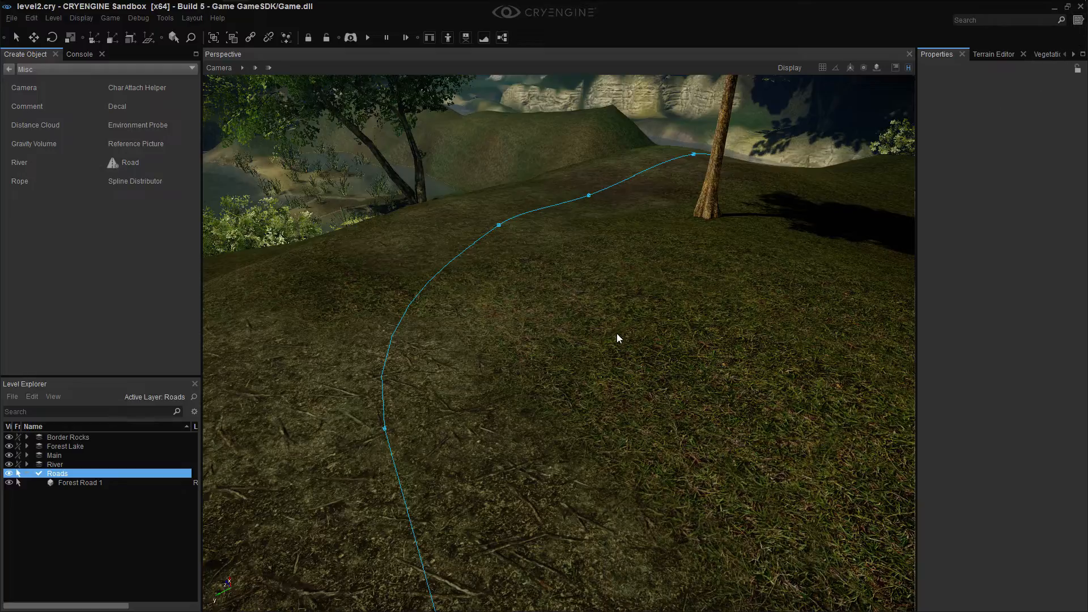
Select the forest road again and reassign forest_path_stones_2.mtl as its override material
scroll(619, 336, "up", 5)
left_click(484, 343)
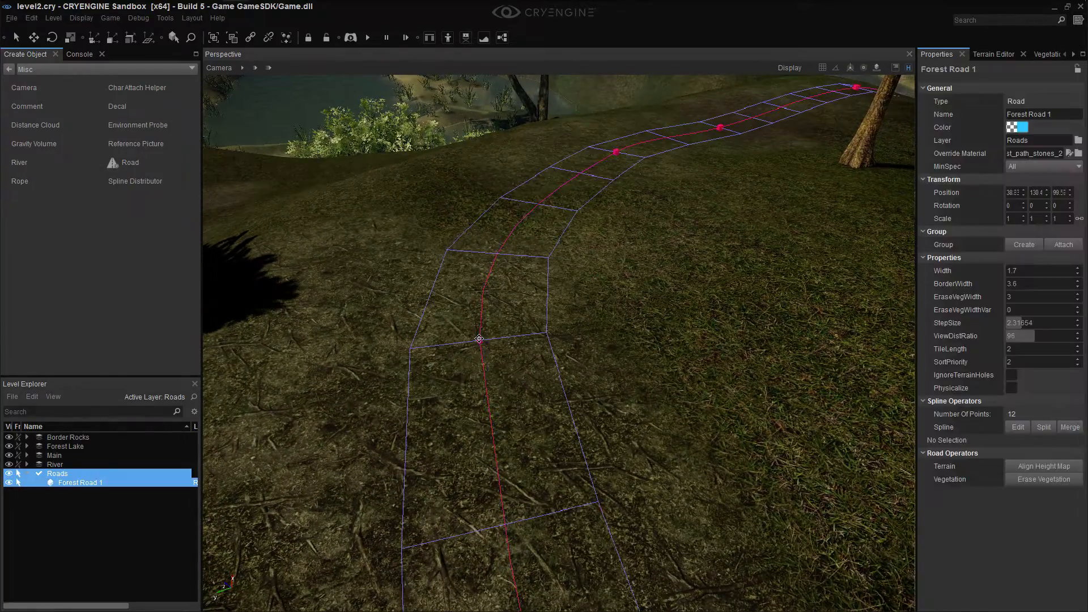
left_click(1078, 153)
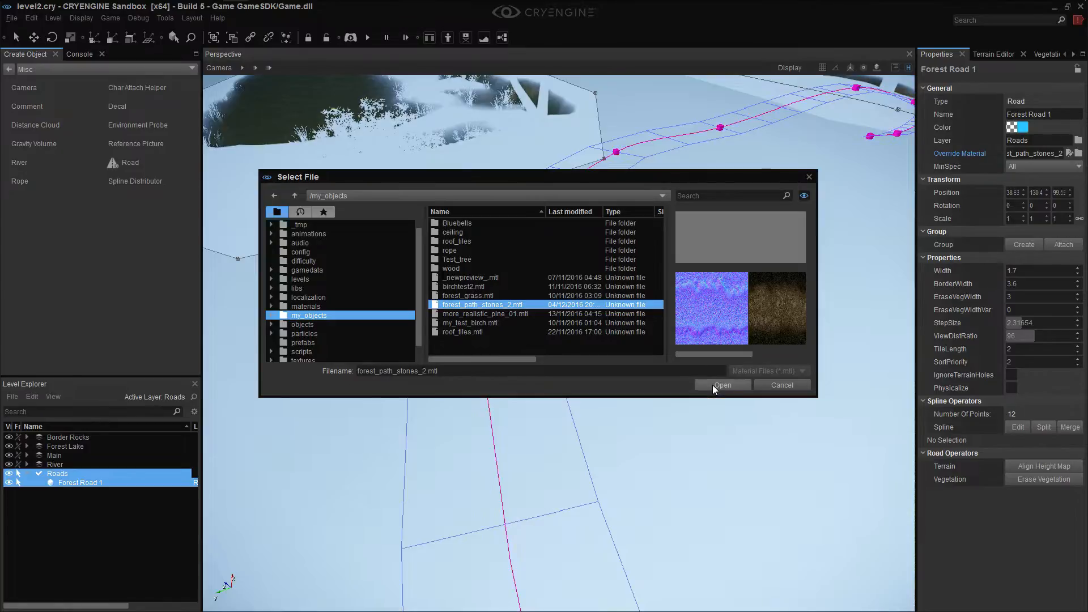
left_click(715, 385)
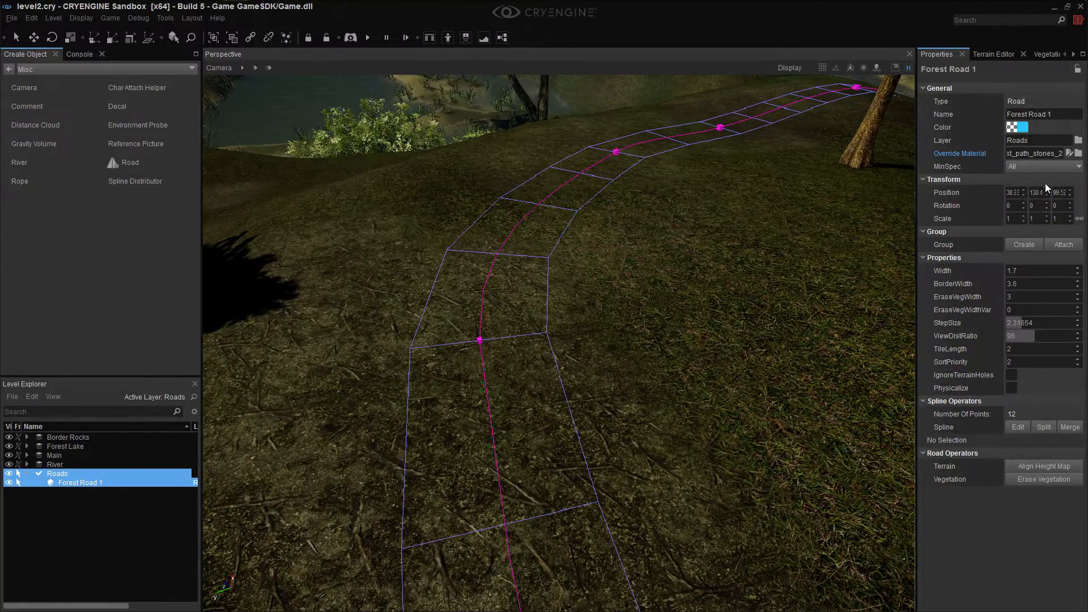
Set both the opacity and the alpha test of the forest_path_stones_2 material to 100
key("alt+Tab")
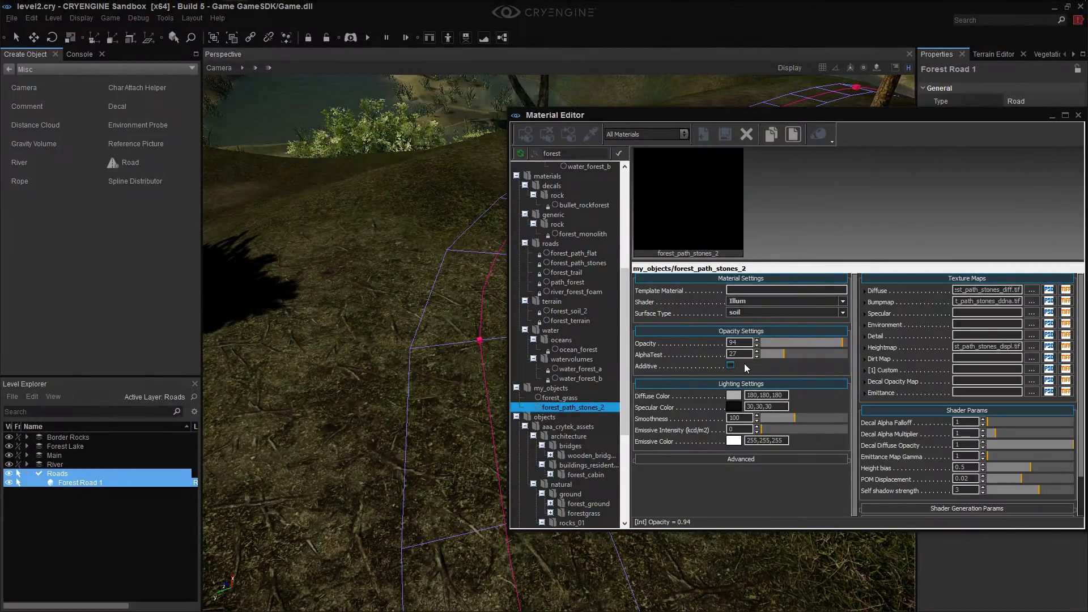
left_click(847, 355)
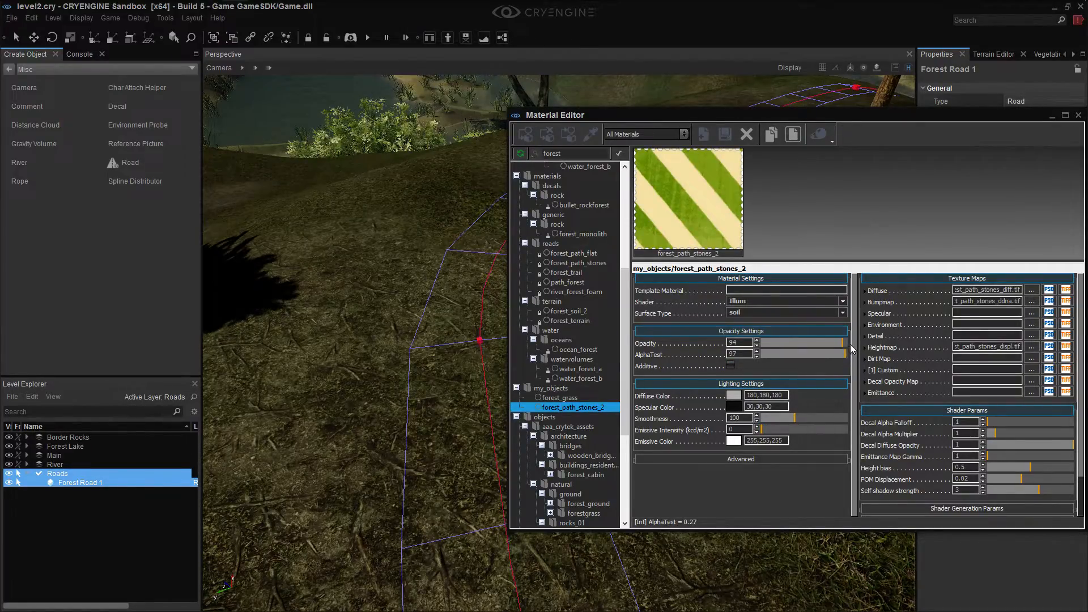
left_click(847, 343)
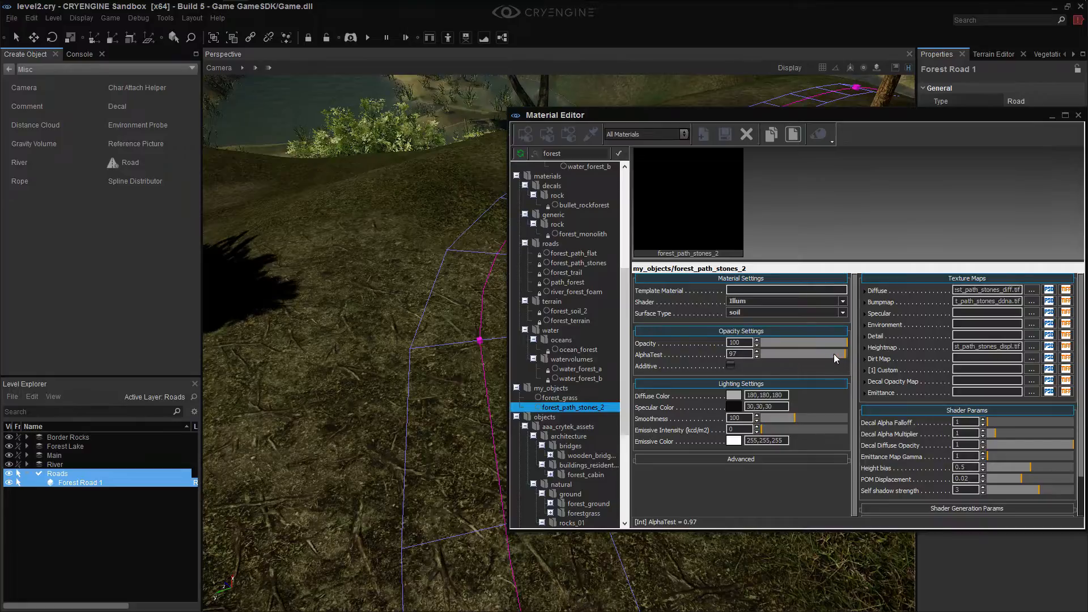
left_click(559, 398)
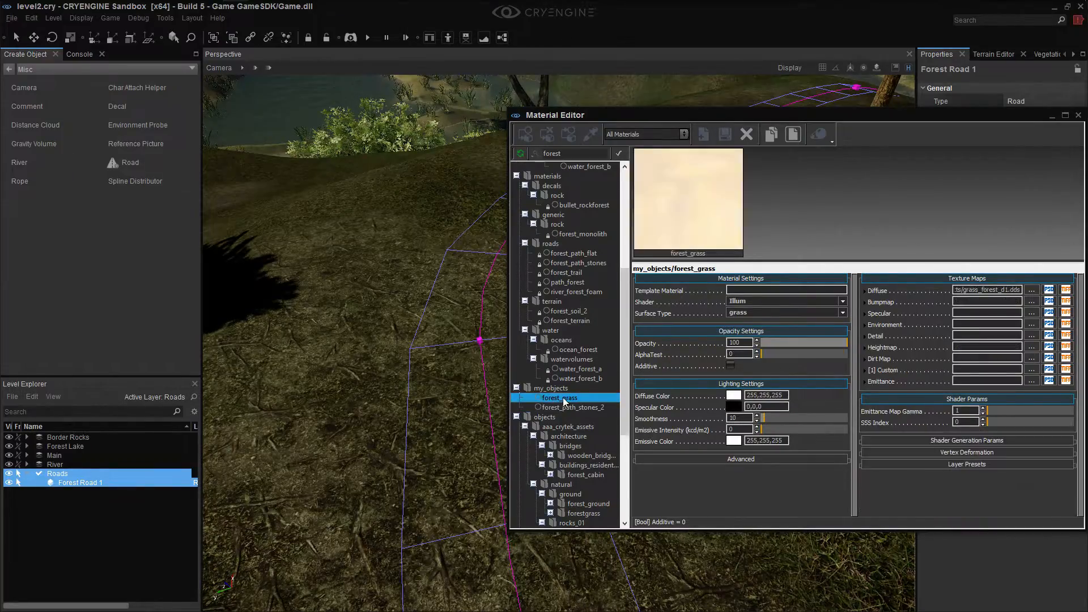
left_click(570, 408)
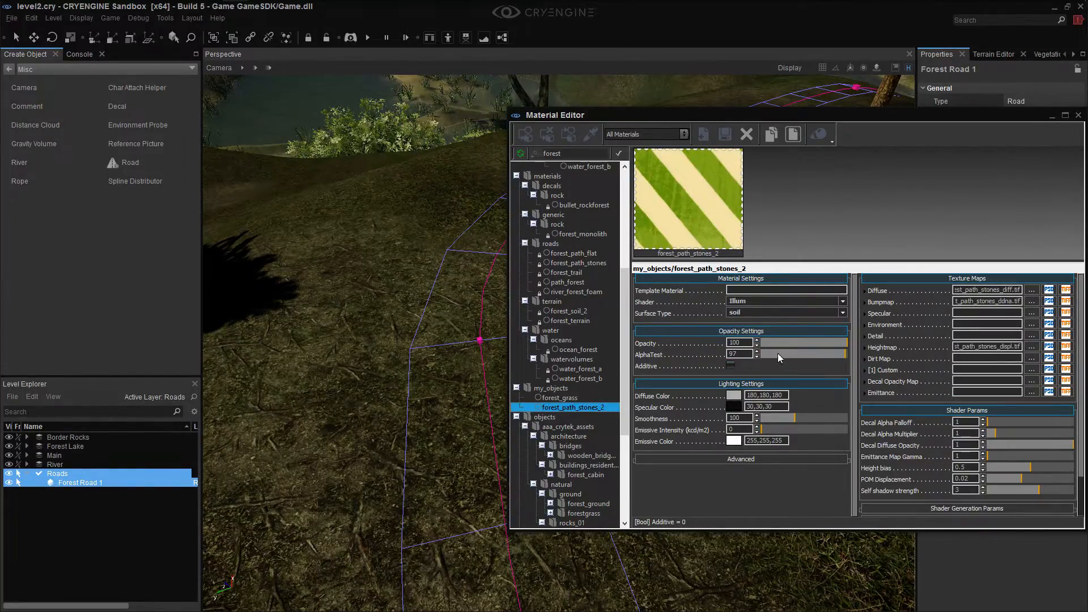
left_click(844, 354)
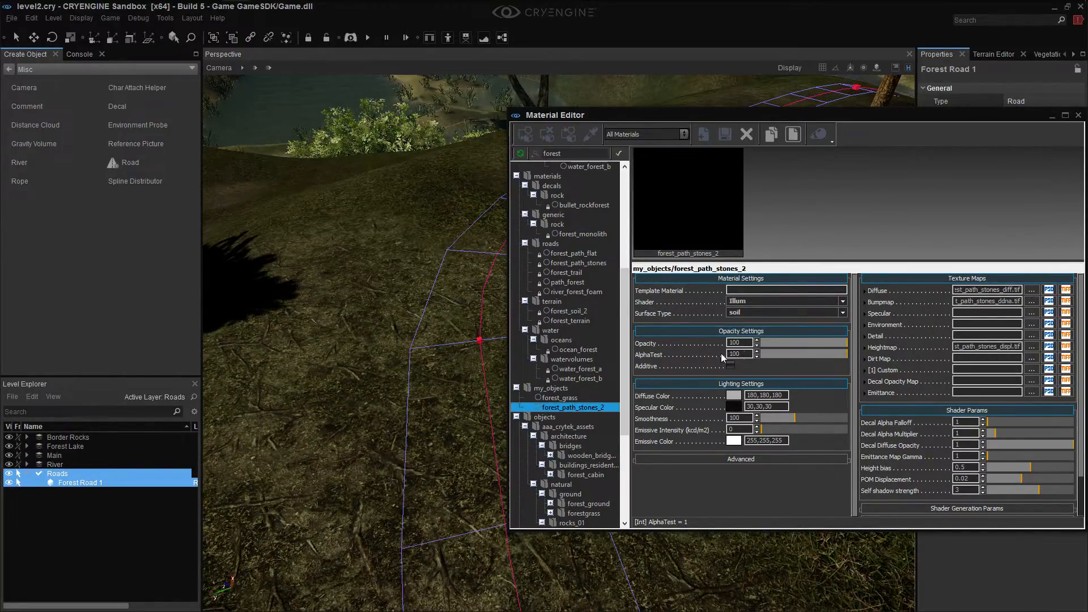
Delete the forest_path_stones_2 material from the my_objects folder
left_click(571, 399)
left_click(573, 406)
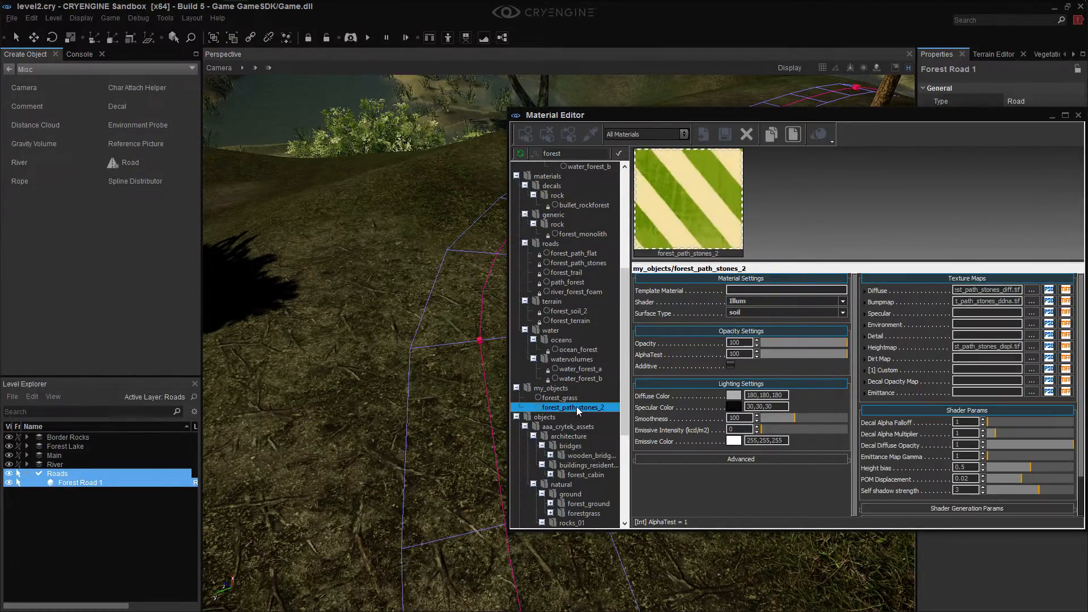
right_click(577, 406)
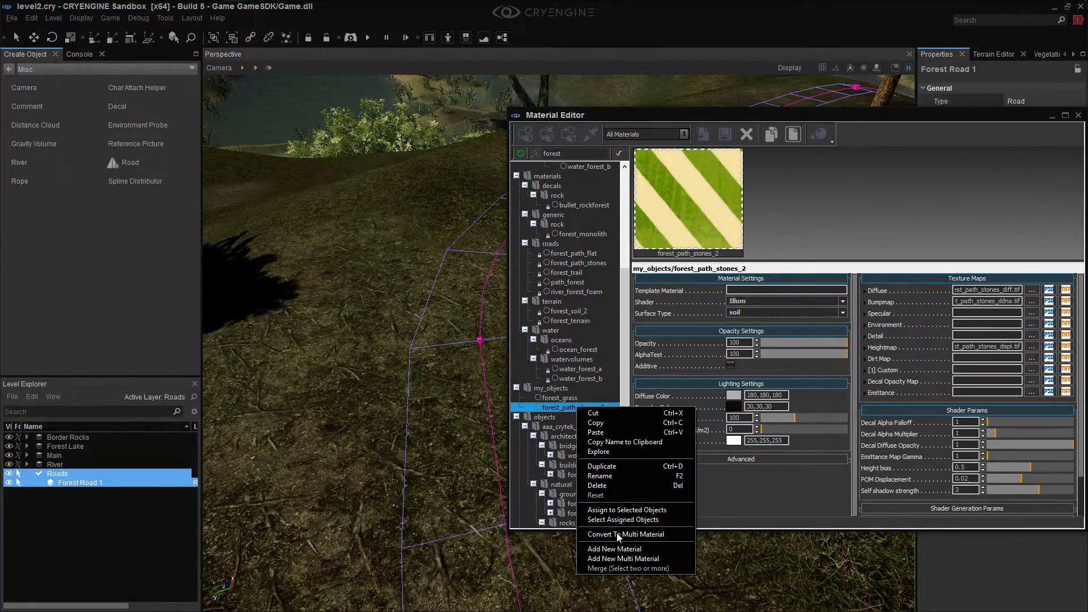
left_click(631, 485)
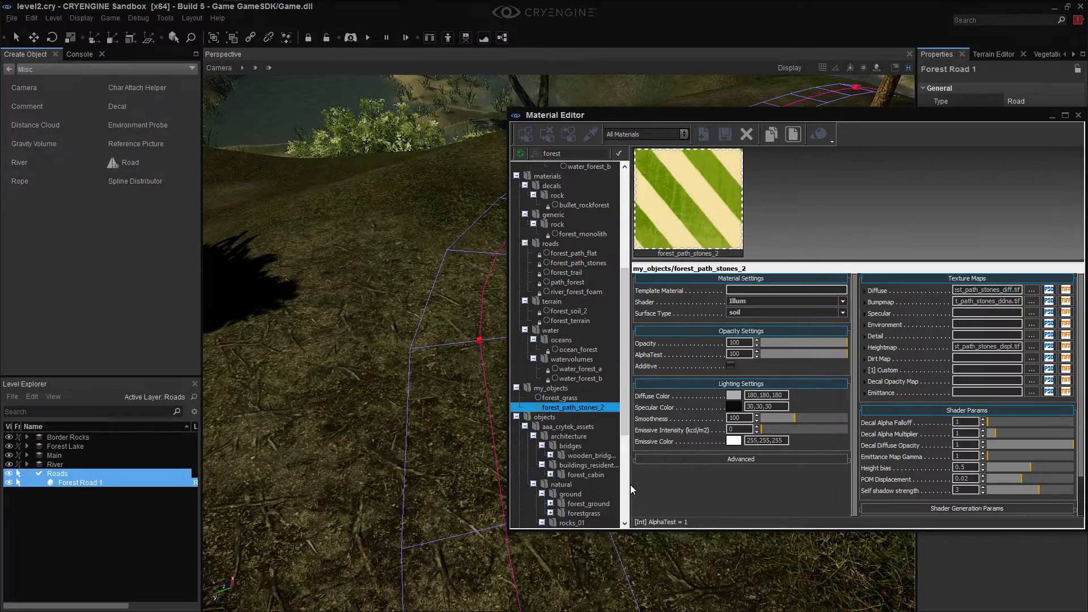
left_click(584, 356)
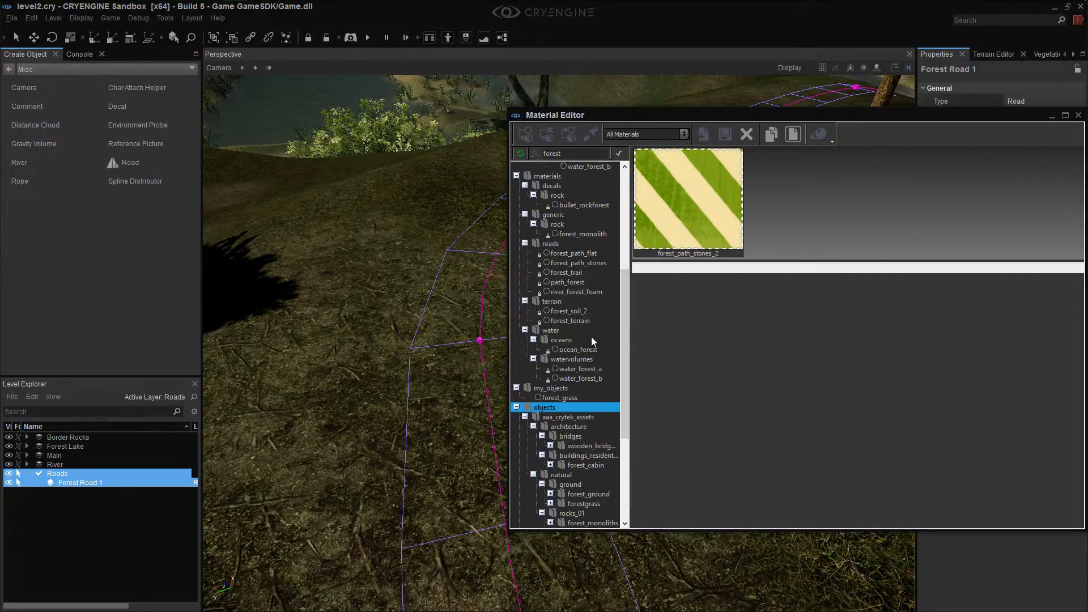
Copy the forest_path_stones road material into the my_objects folder as forest_path_custom
left_click(578, 262)
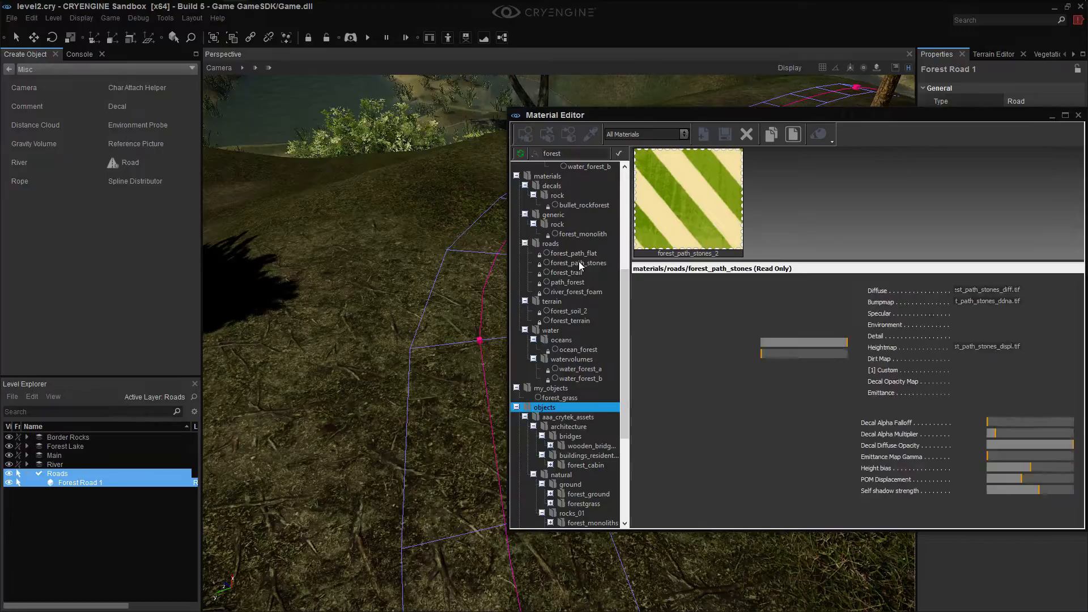
right_click(580, 263)
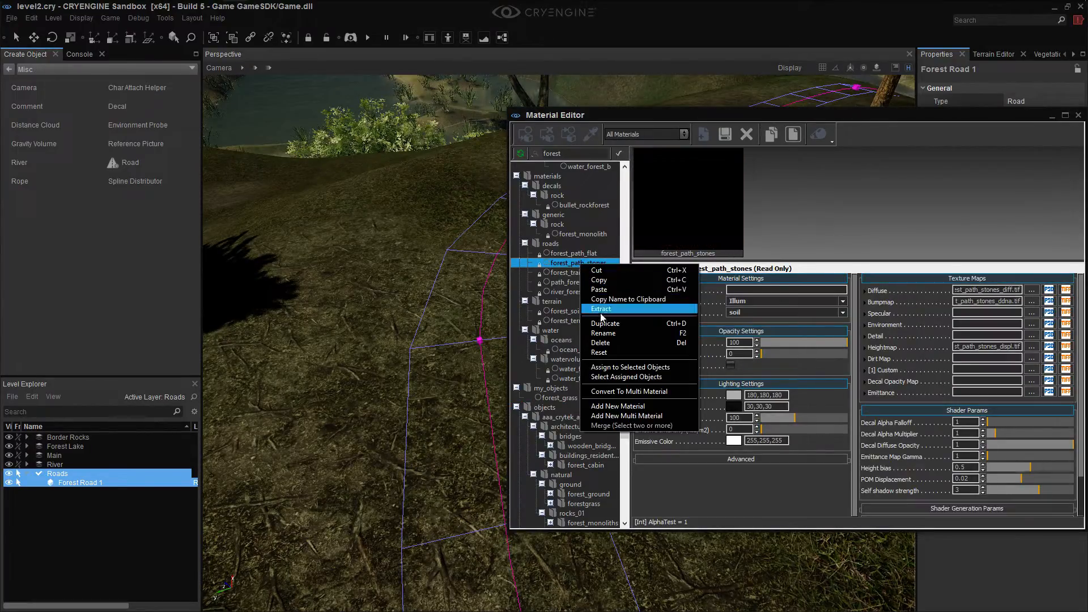
left_click(622, 280)
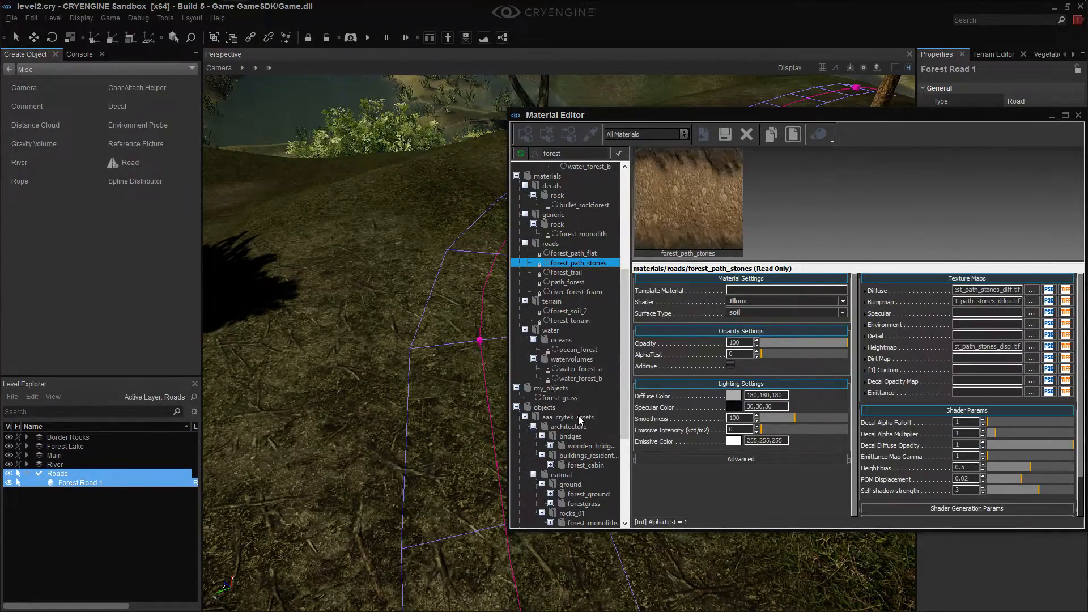
left_click(560, 387)
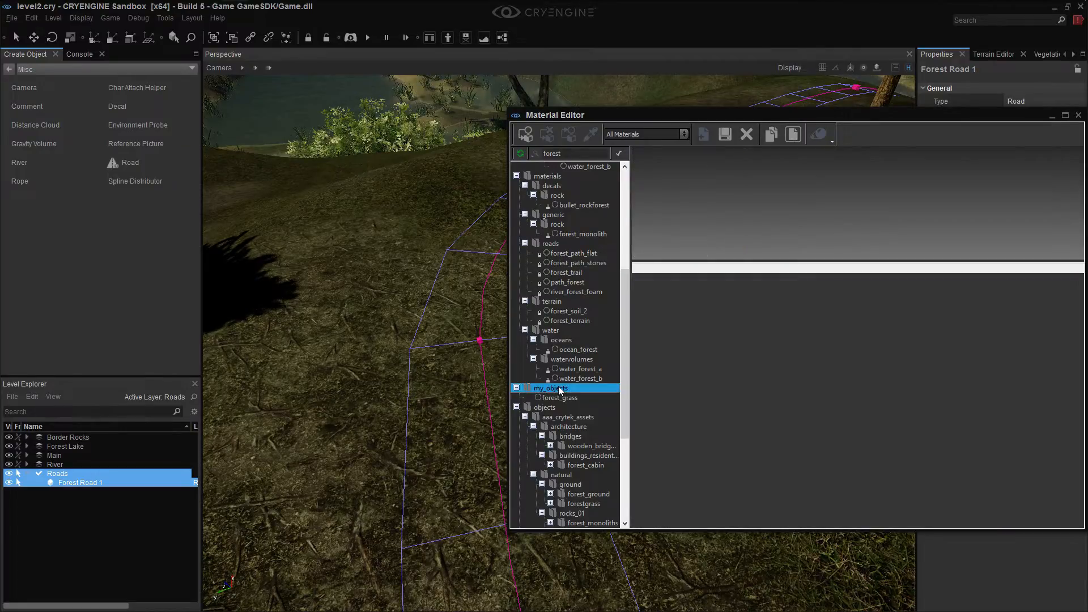
right_click(558, 387)
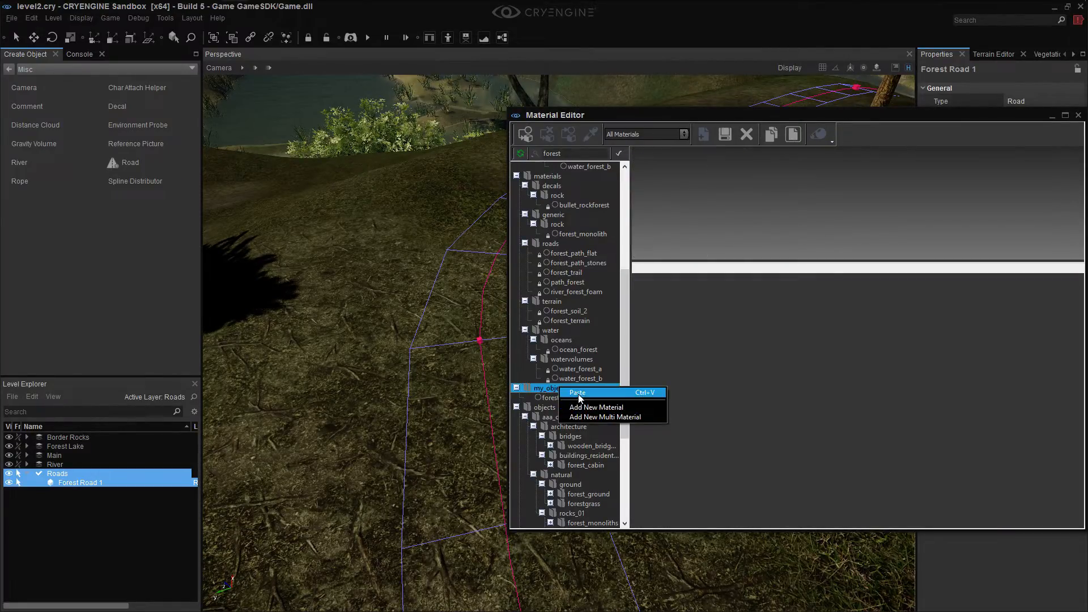
left_click(576, 406)
left_click(705, 357)
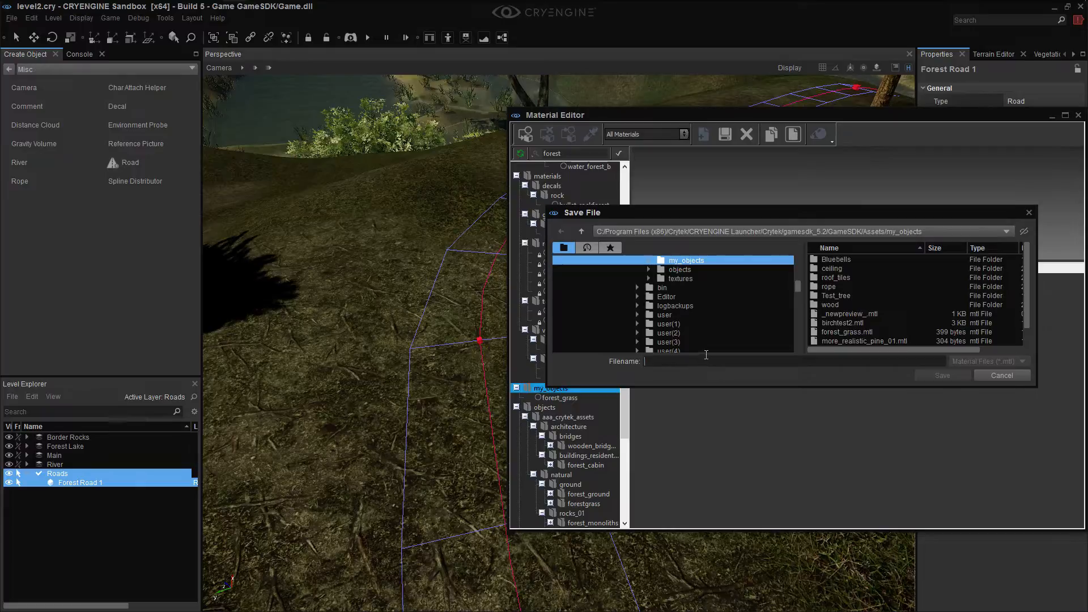
type("forest")
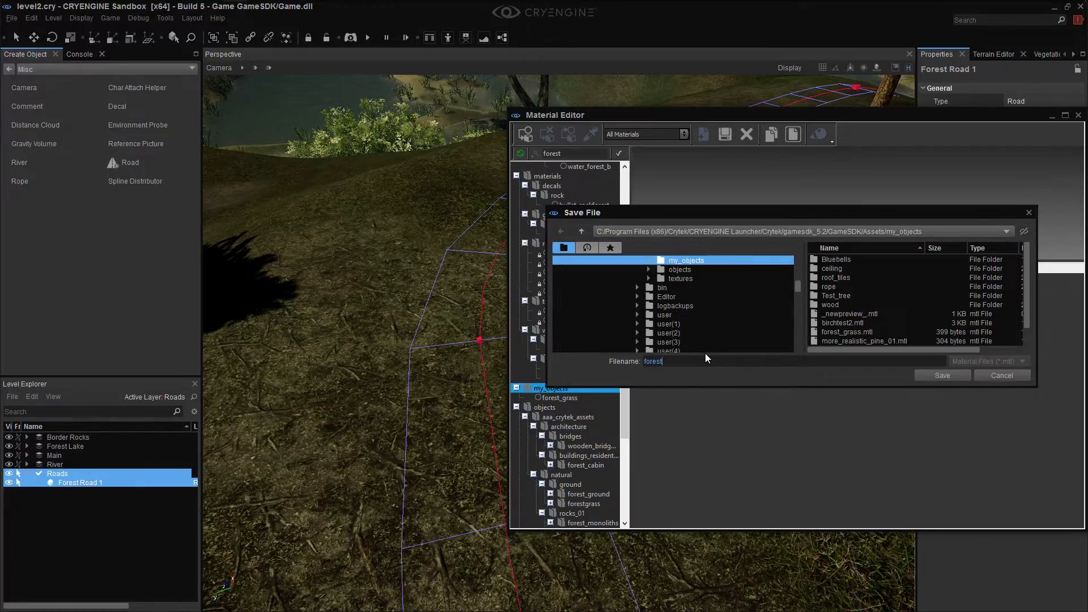
type("_path_2")
type("m")
key("Return")
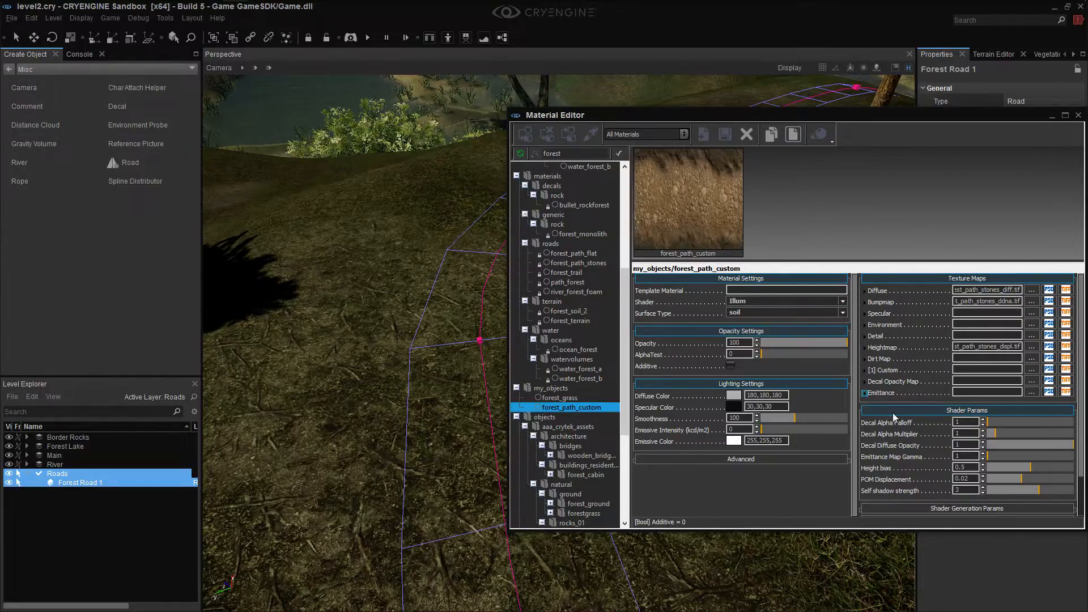
Assign forest_path_custom.mtl from my_objects as the forest road's override material and reopen its material settings
left_click_drag(851, 119, 853, 151)
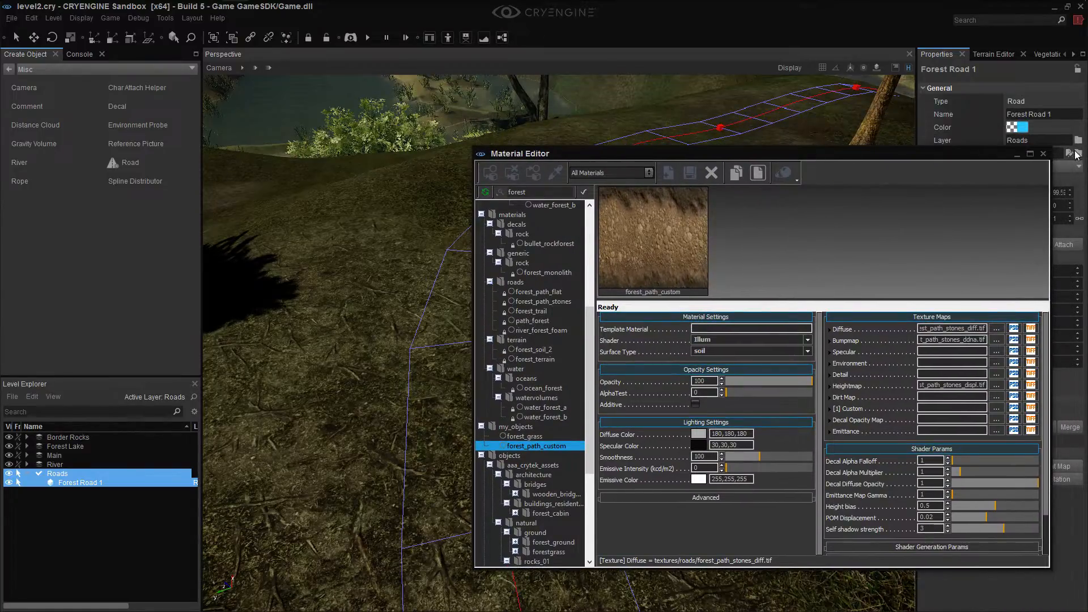
left_click_drag(1003, 154, 967, 164)
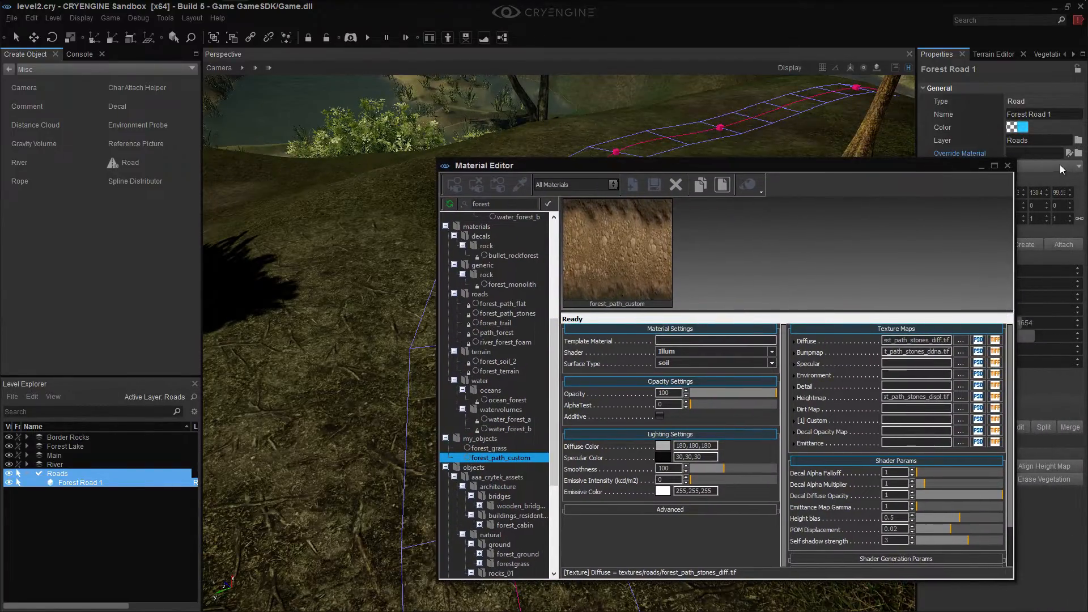
left_click(1078, 153)
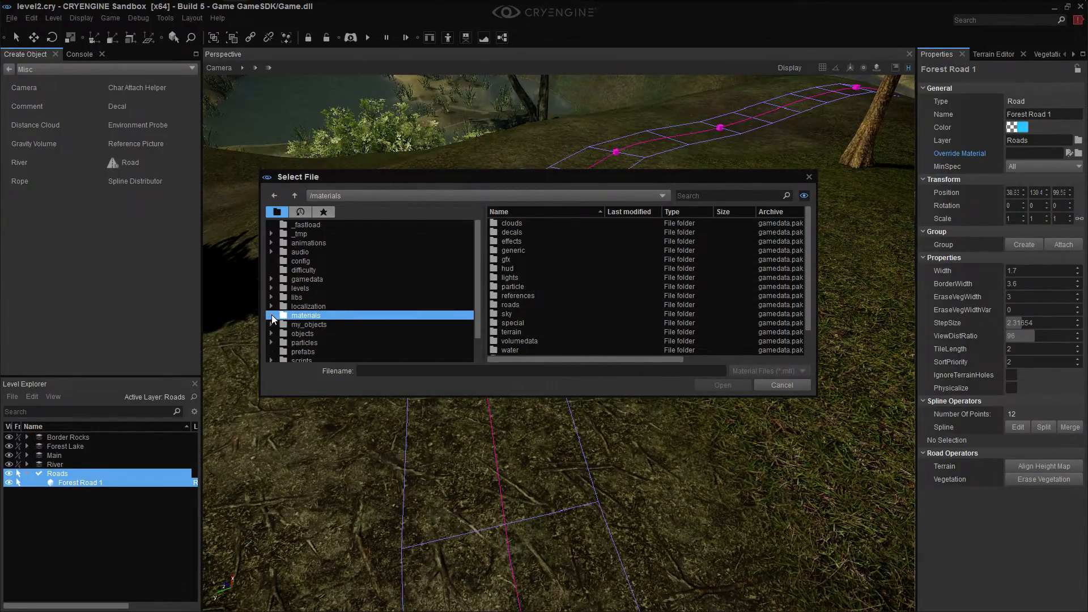
scroll(300, 309, "down", 1)
left_click(298, 297)
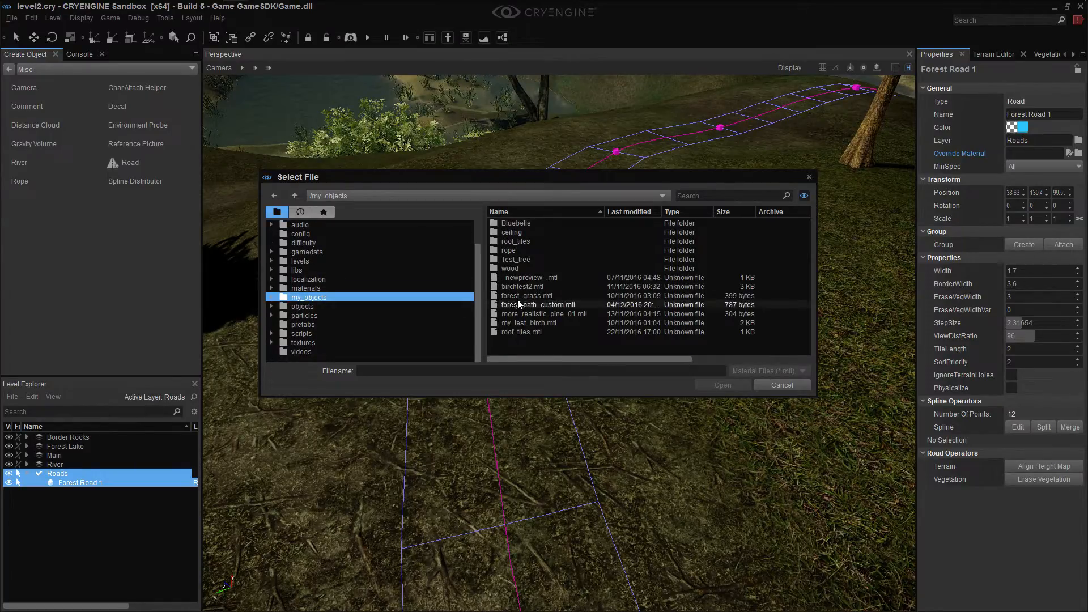
left_click(532, 305)
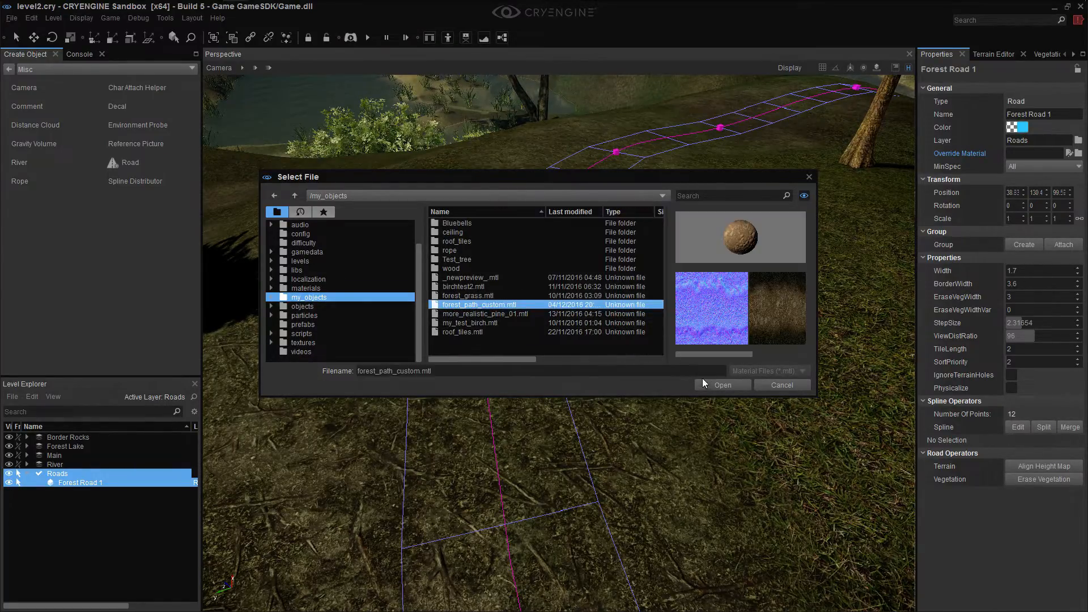
left_click(711, 386)
left_click(1069, 153)
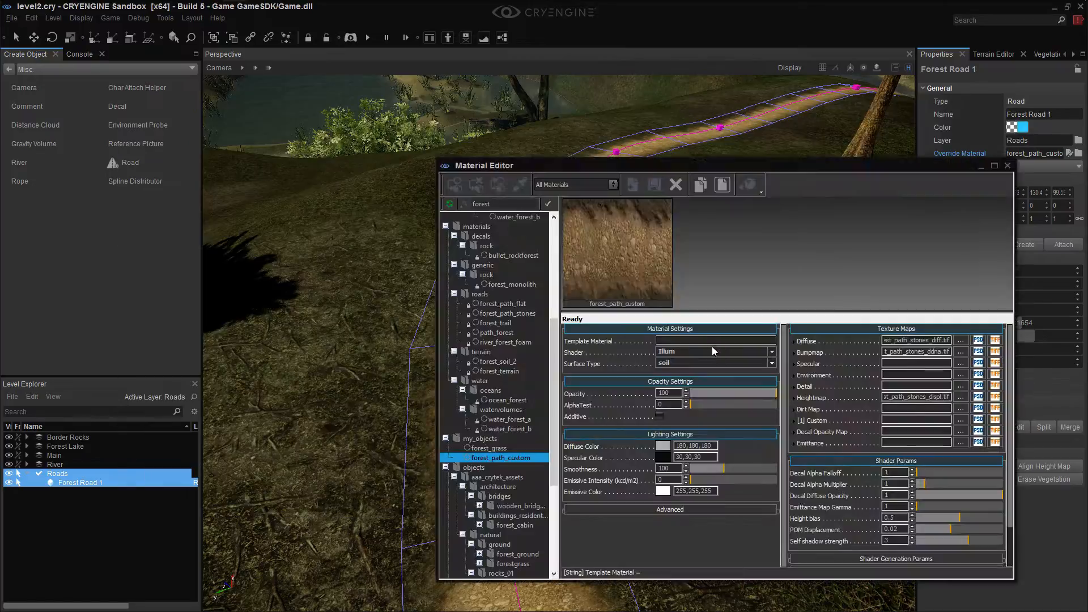
Darken the diffuse color of the forest_path_custom material to 74,74,74
left_click_drag(702, 164, 753, 114)
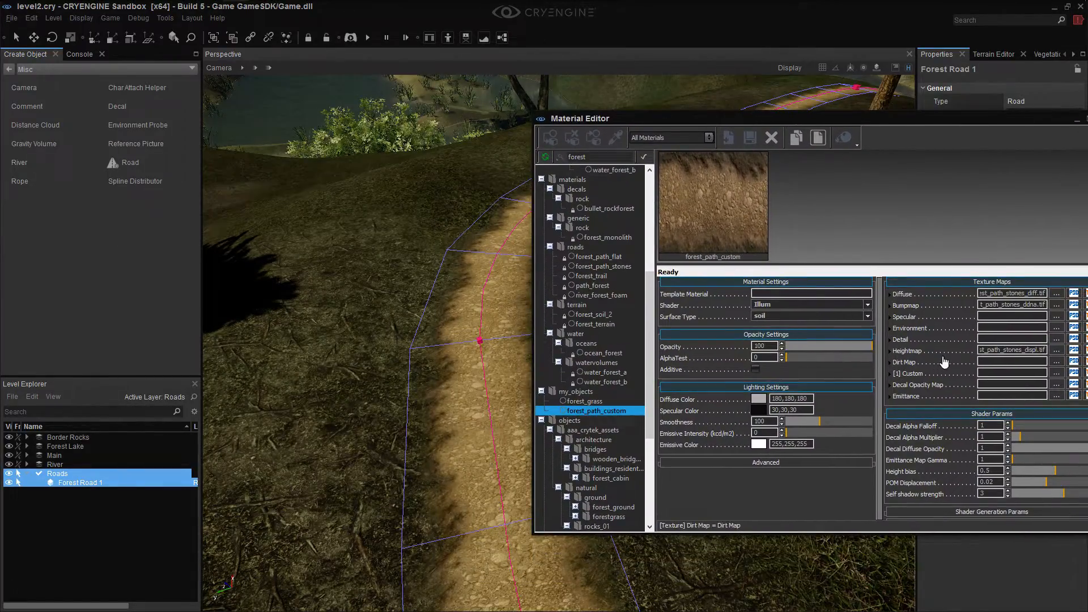
left_click_drag(906, 117, 812, 108)
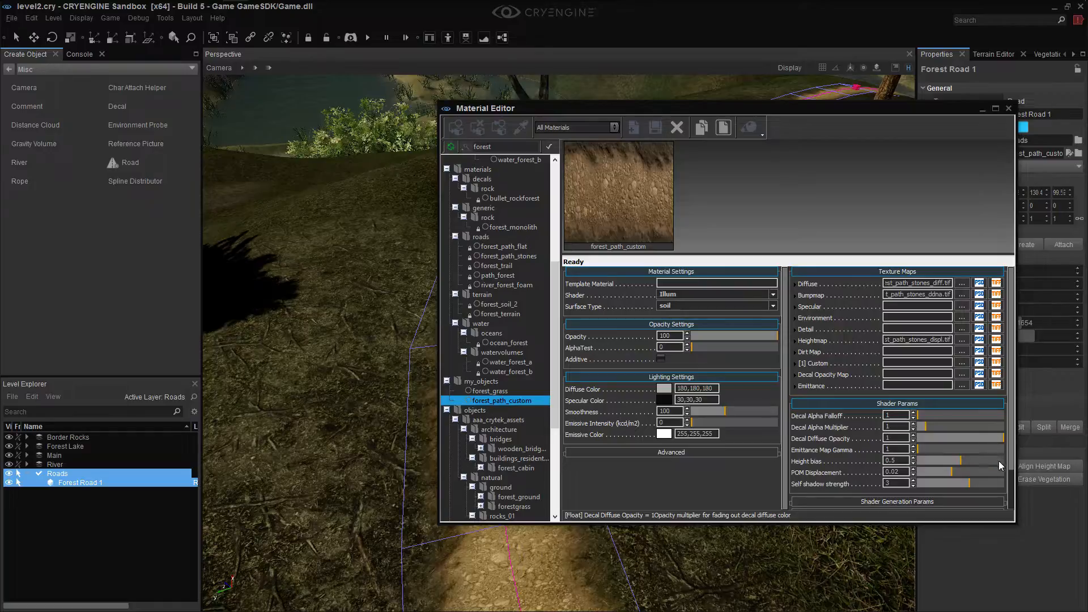
left_click(664, 390)
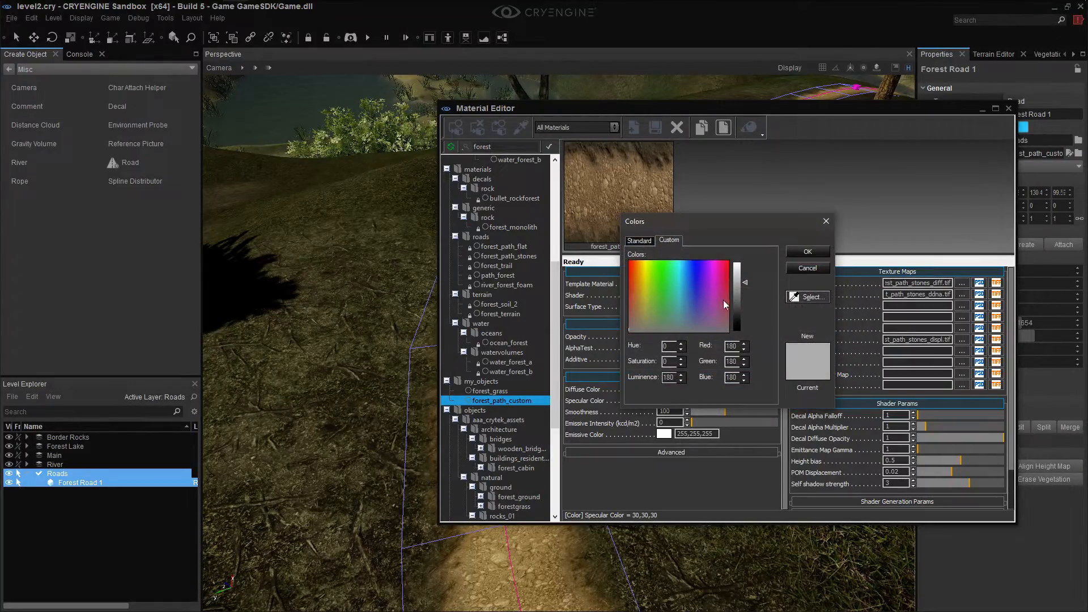
left_click_drag(744, 285, 744, 300)
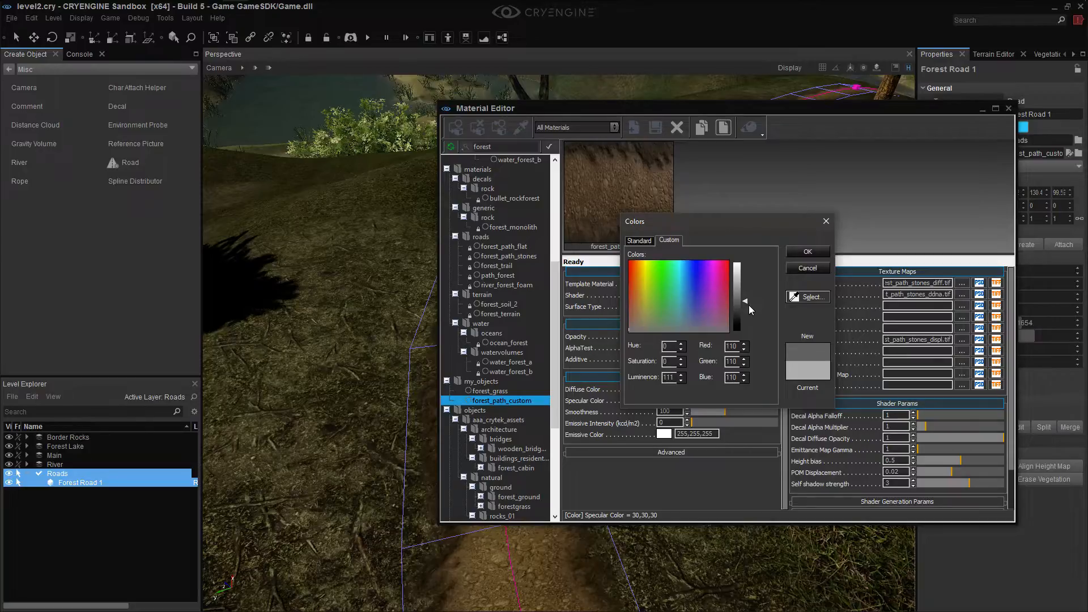
left_click_drag(746, 299, 745, 308)
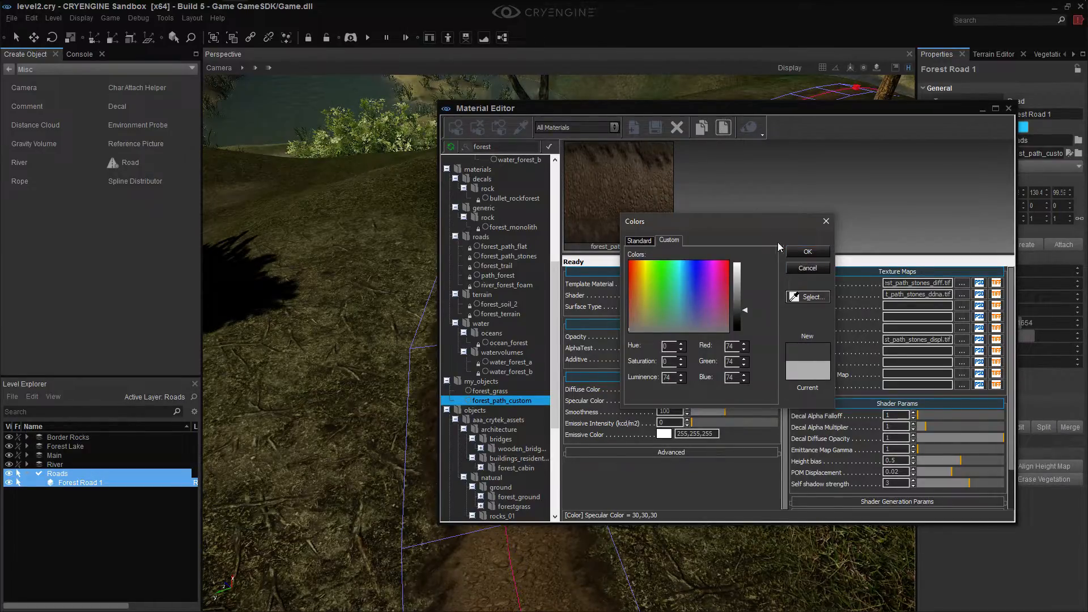
left_click(807, 251)
Lighten the diffuse color of the forest_path_custom material to 119,119,119
left_click_drag(783, 108, 715, 193)
left_click(598, 474)
left_click(675, 385)
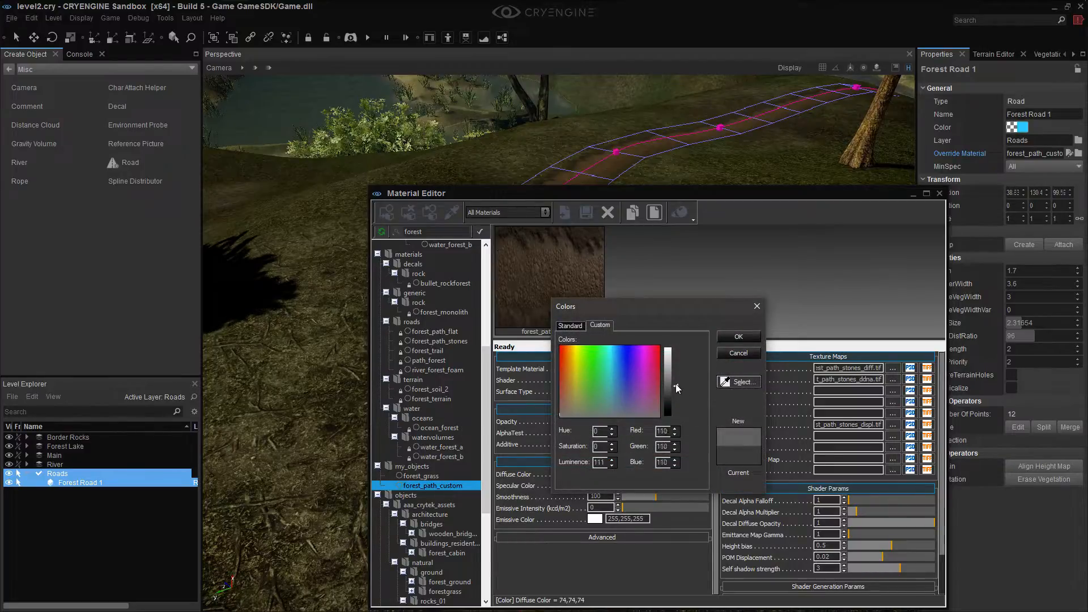
left_click(721, 335)
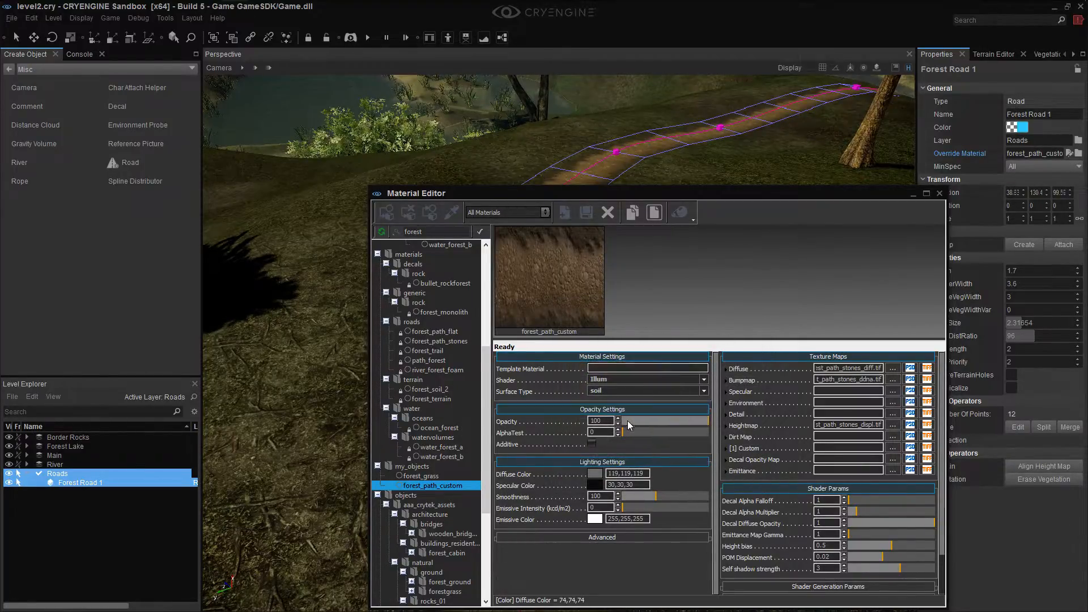
Try a specular color of 14,14,14 for the forest_path_custom material, and settle on 34,34,34
left_click(594, 484)
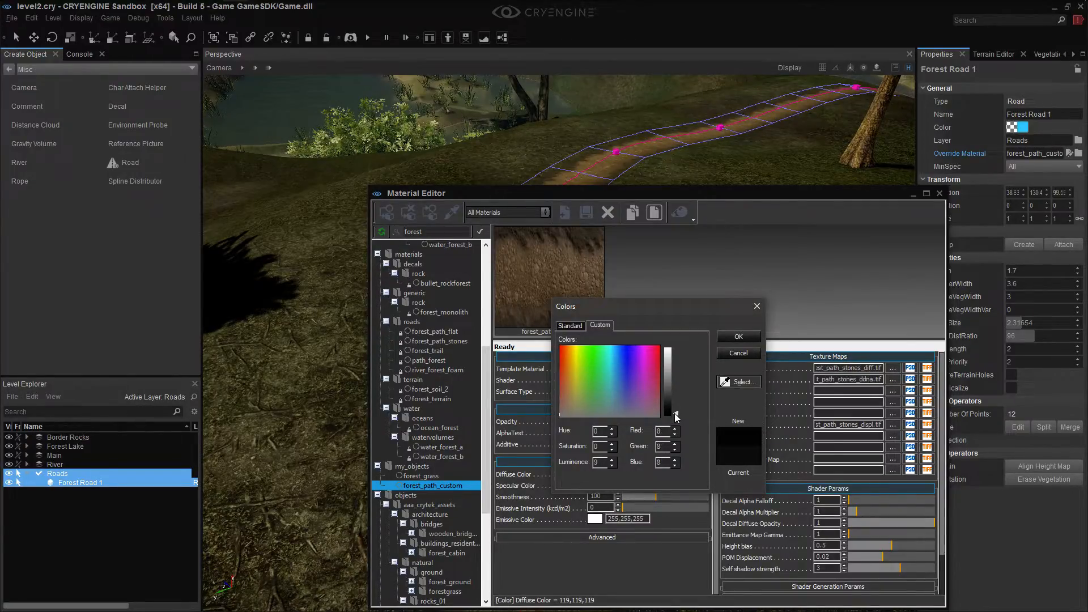
left_click(738, 338)
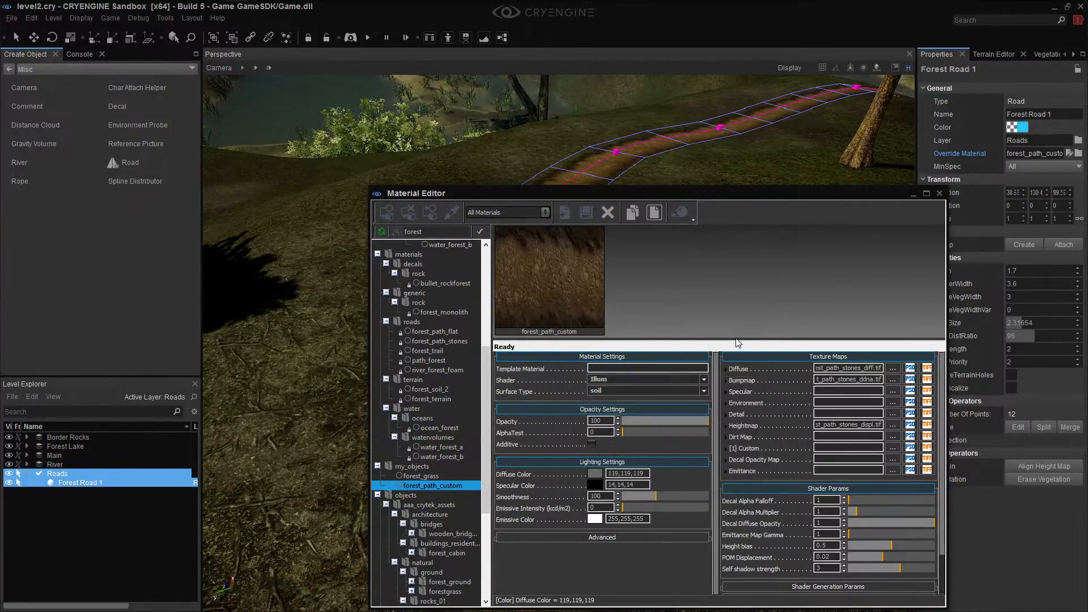
left_click_drag(721, 202, 884, 172)
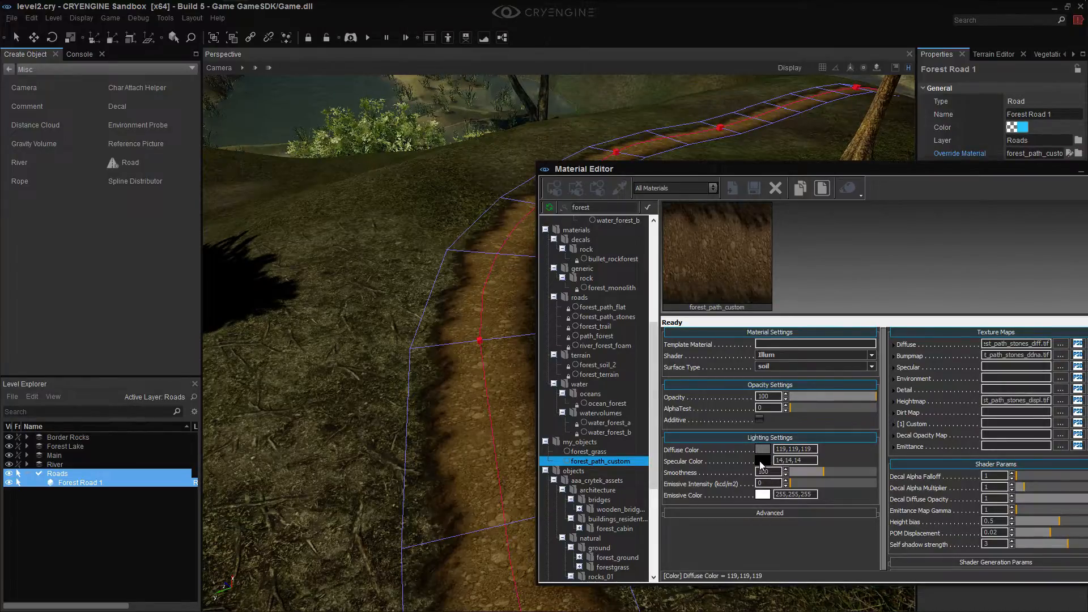
left_click(762, 460)
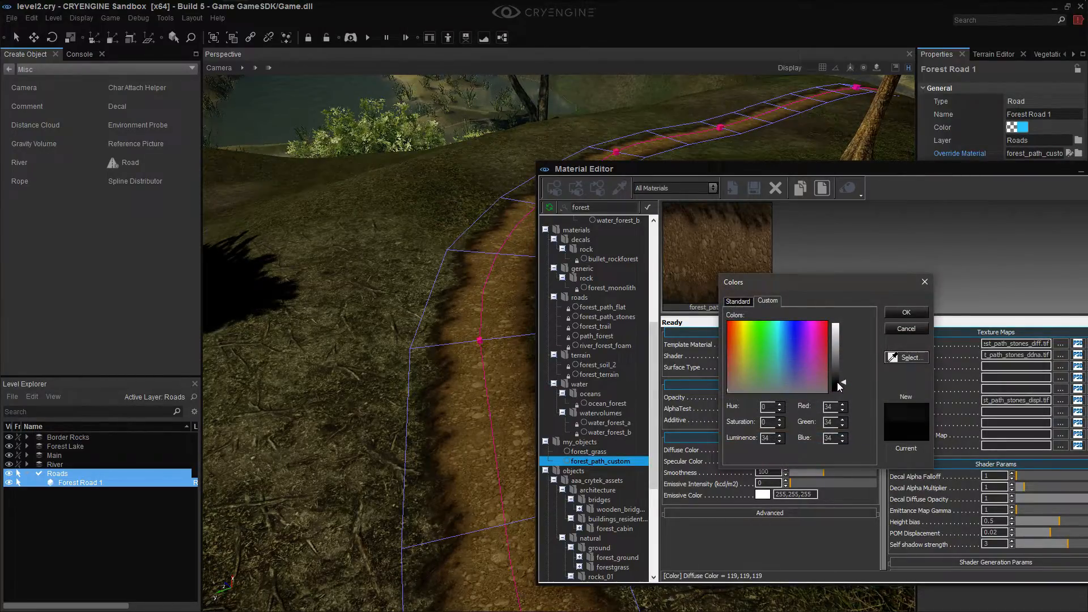
left_click(908, 311)
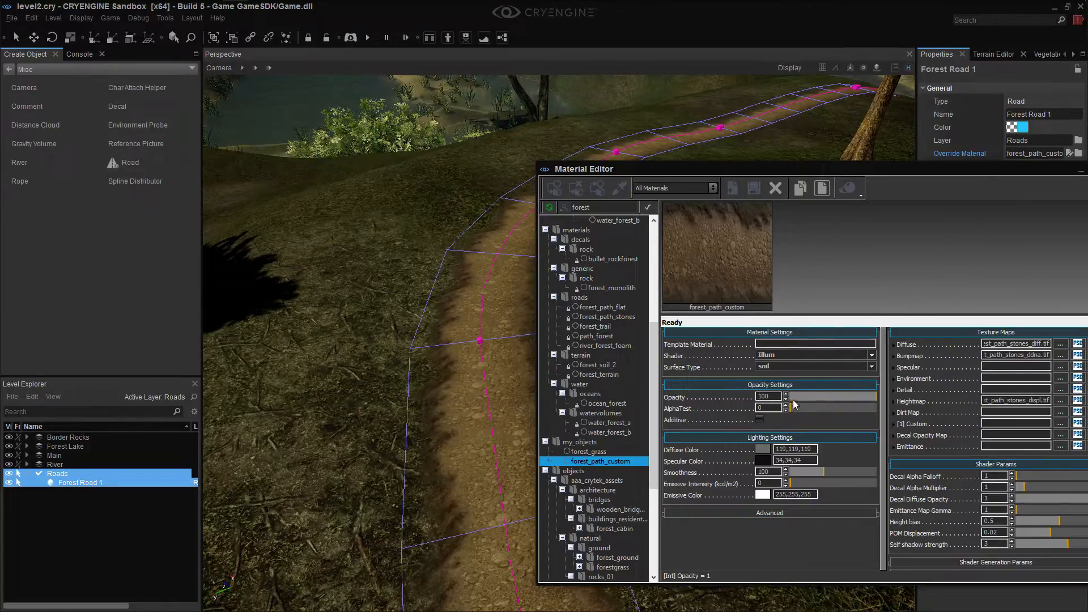
Tint the diffuse color of the forest_path_custom material brown with the value 156,113,81
left_click(763, 449)
left_click(785, 366)
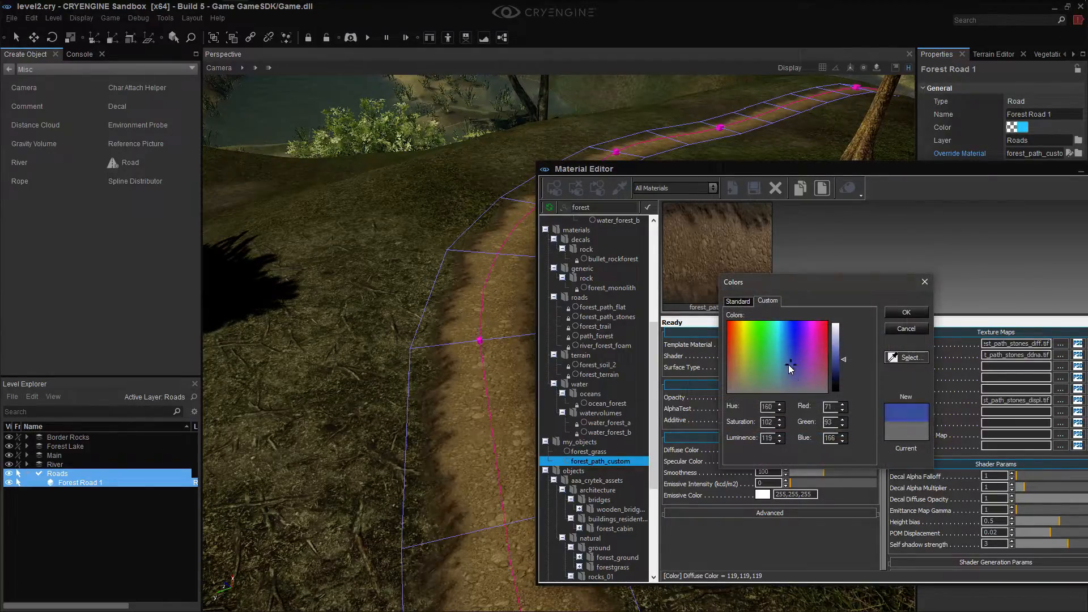
left_click_drag(785, 366, 735, 374)
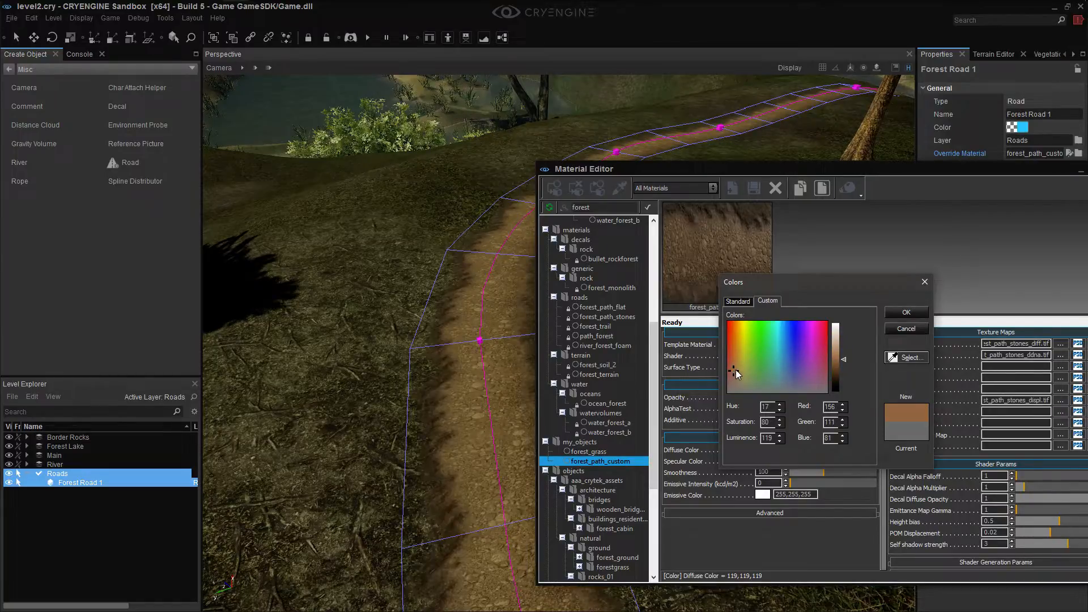
left_click(906, 313)
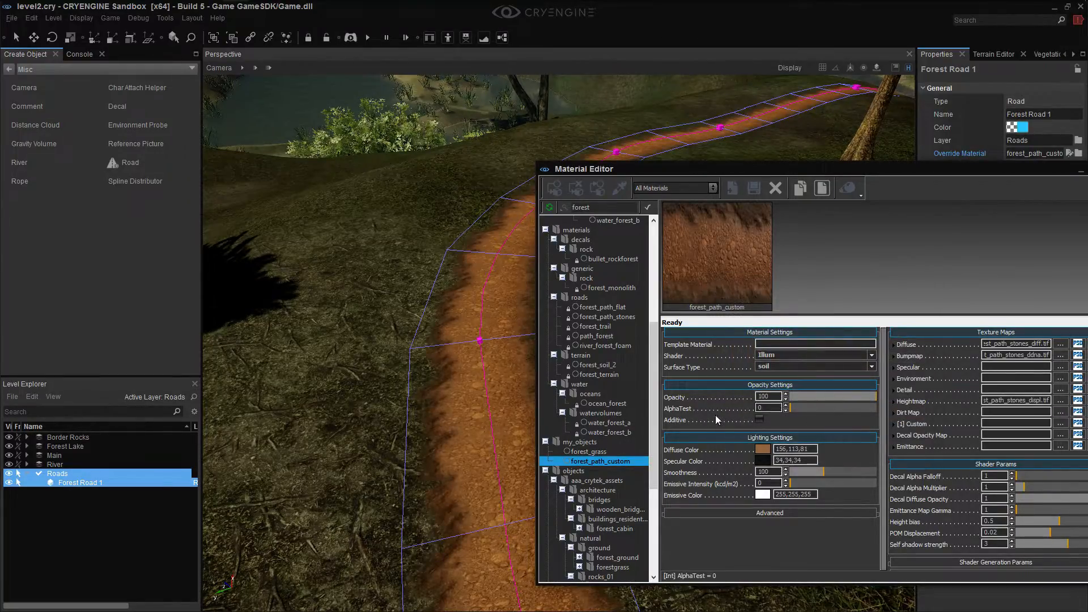
Darken and desaturate the diffuse color of the forest_path_custom material to a muted olive brown
left_click(763, 449)
left_click_drag(732, 366, 738, 382)
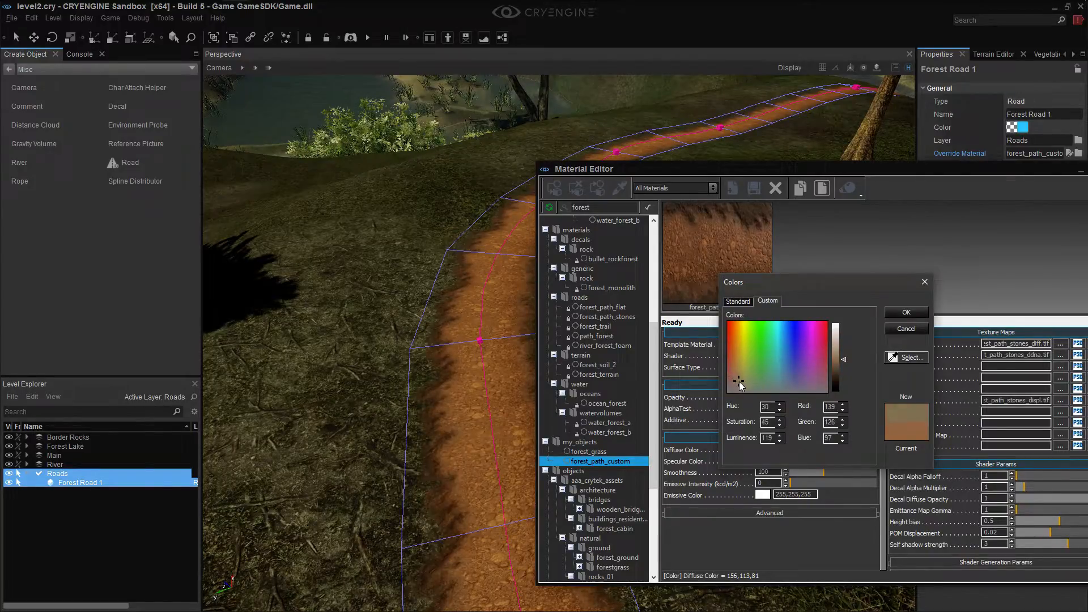
left_click(835, 371)
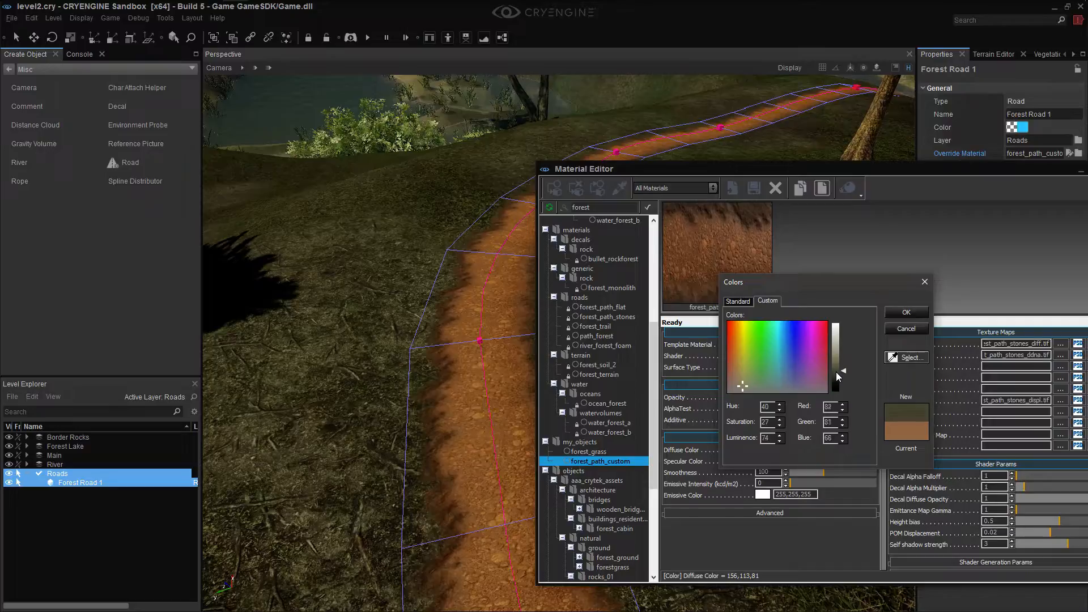
left_click(907, 312)
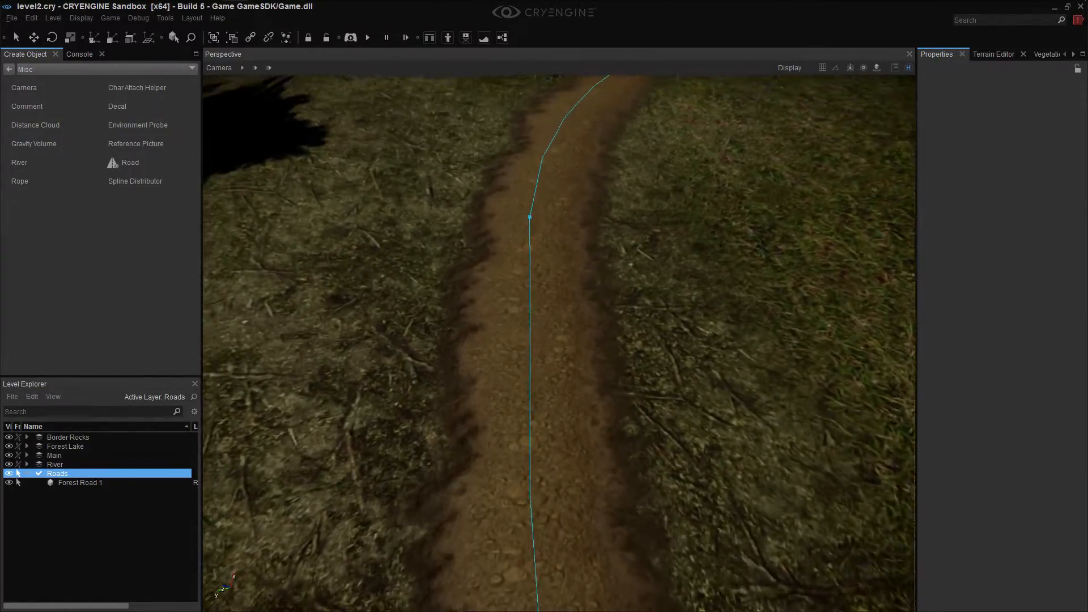
Examine the recolored forest road along its course through the grass toward the lake
key("w")
right_click_drag(559, 344, 671, 403)
key("w")
key("w")
key("s")
right_click_drag(363, 363, 428, 269)
key("w")
right_click_drag(243, 497, 233, 539)
key("w")
key("w")
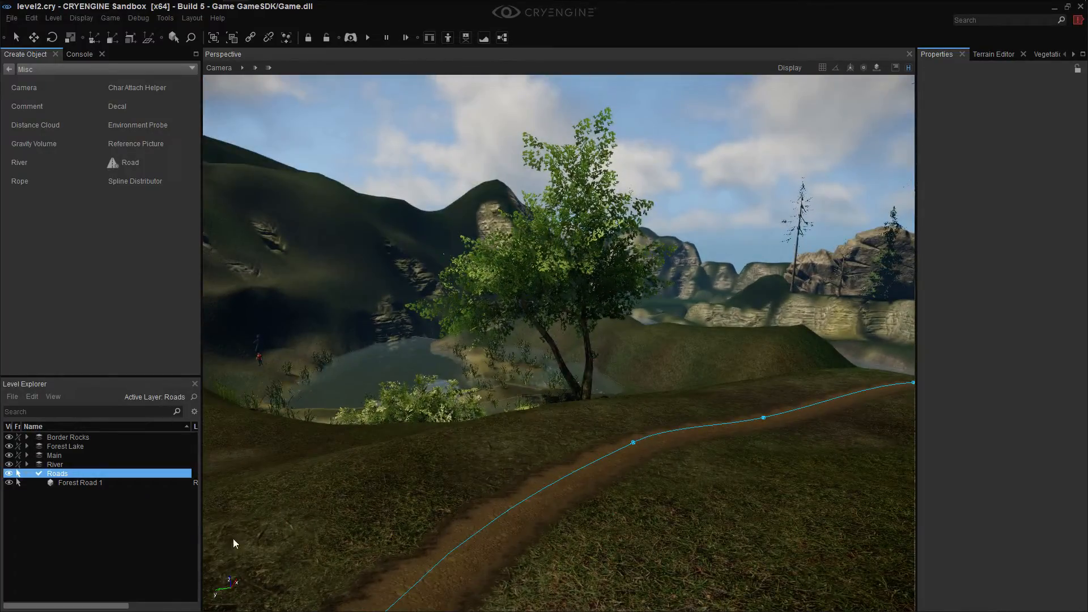
Bring up the vegetation objects and make the Roads layer unselectable in the level
left_click(1046, 54)
key("w")
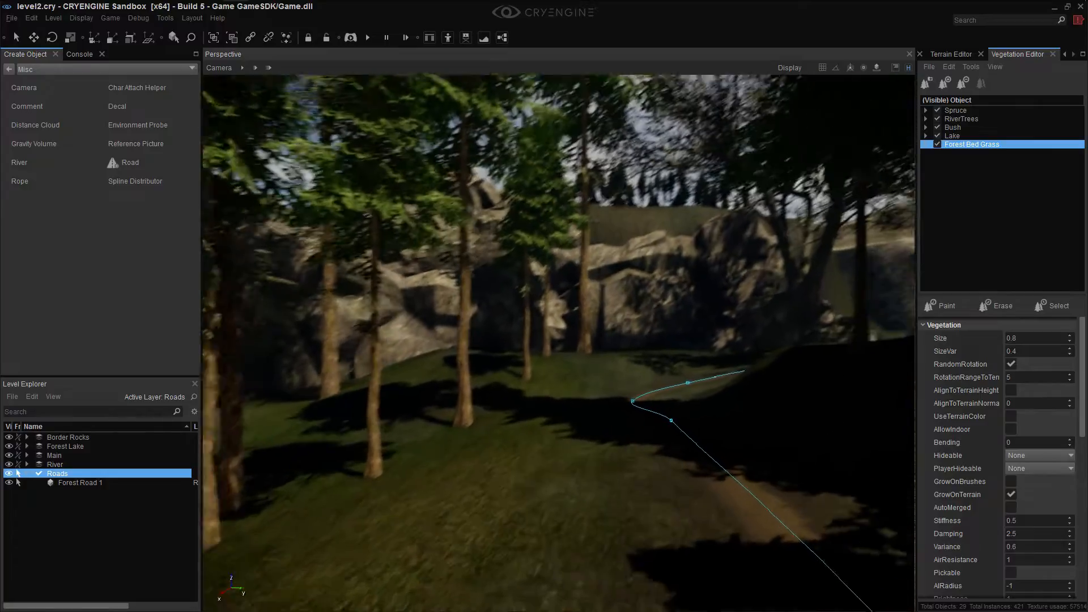
right_click_drag(353, 535, 369, 520)
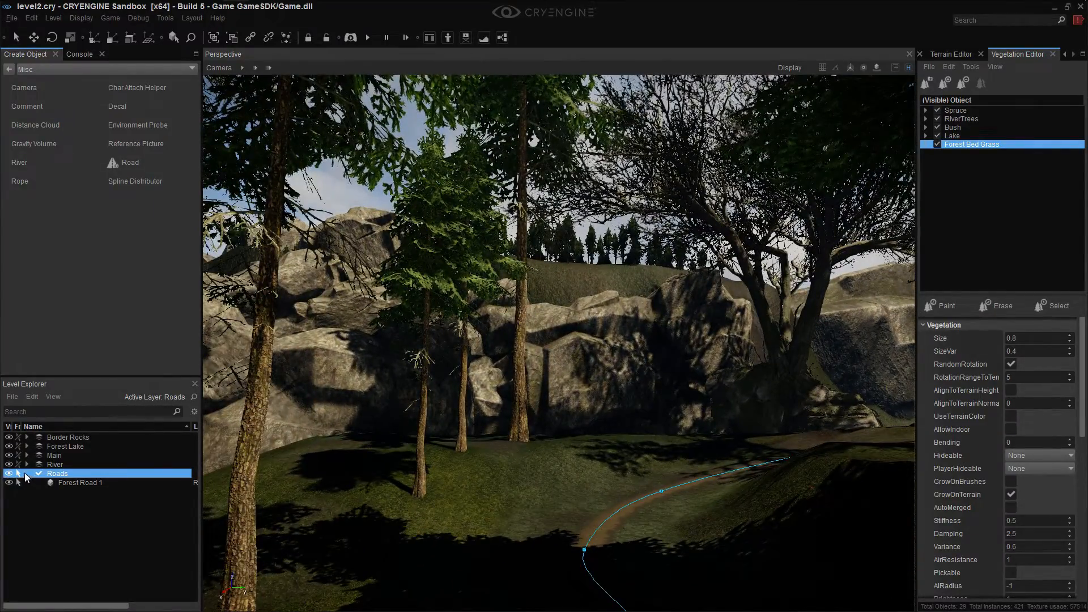
left_click(18, 474)
key("w")
right_click_drag(515, 561, 588, 527)
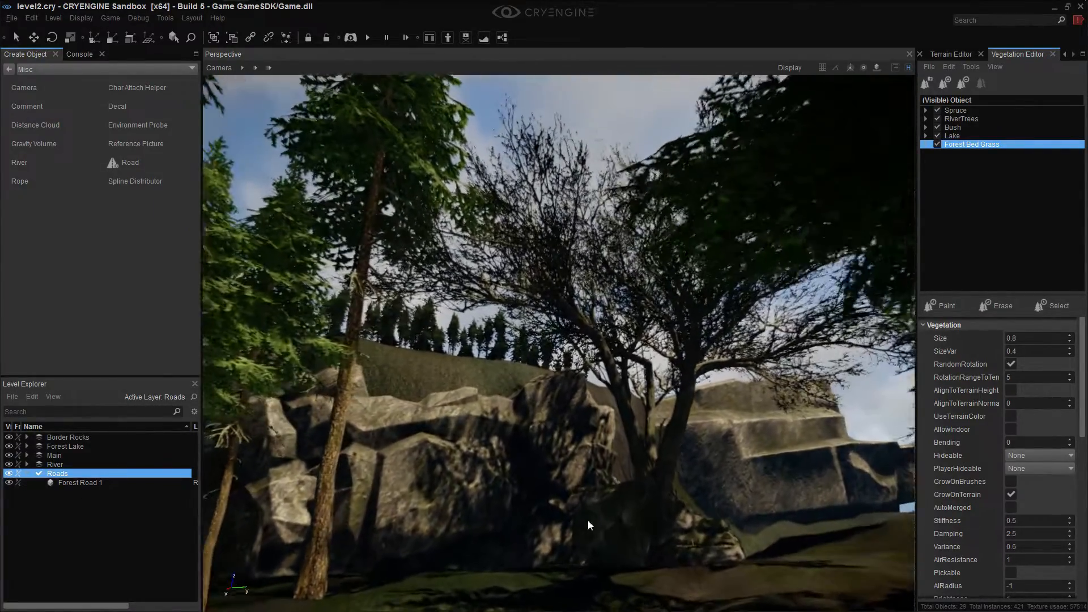
Select the entire Forest Bed Grass group with its four grass objects and enable AutoMerged for it
left_click(925, 145)
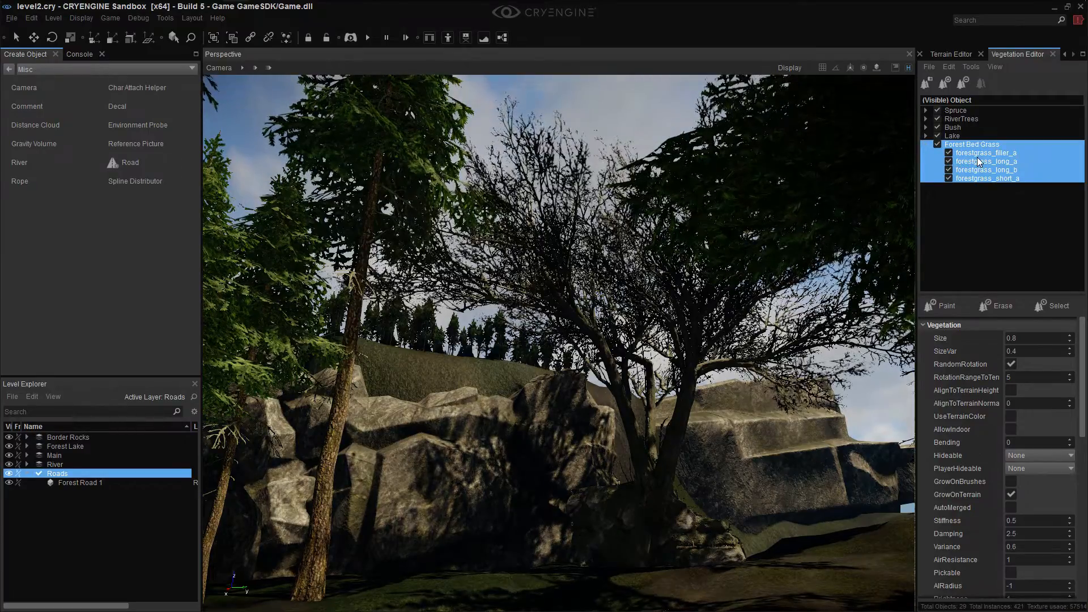
left_click(979, 162)
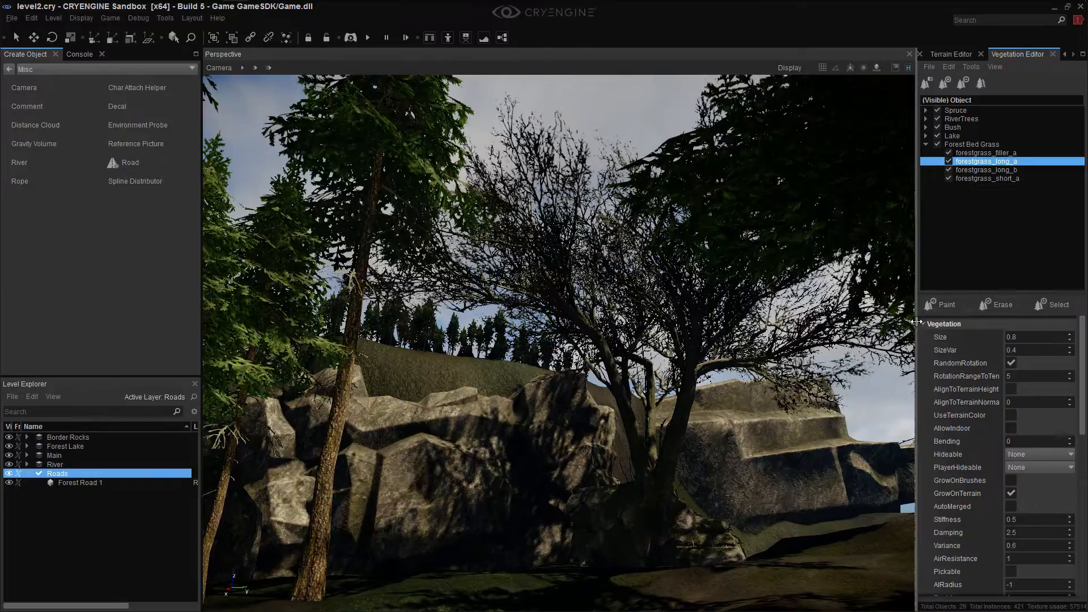
right_click_drag(911, 327, 988, 465)
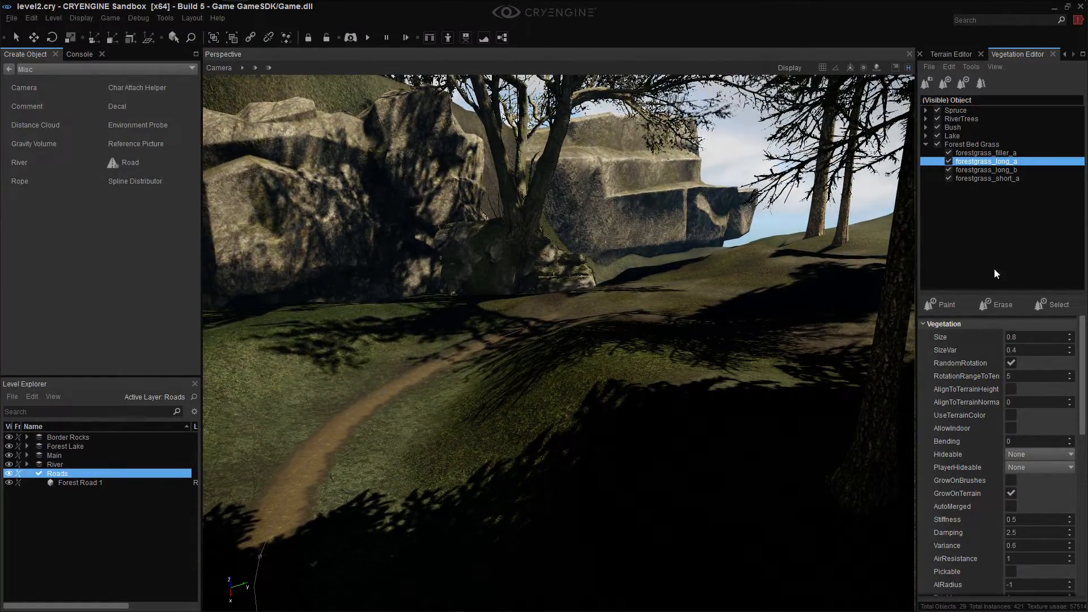
left_click(974, 144)
right_click_drag(751, 320, 568, 317)
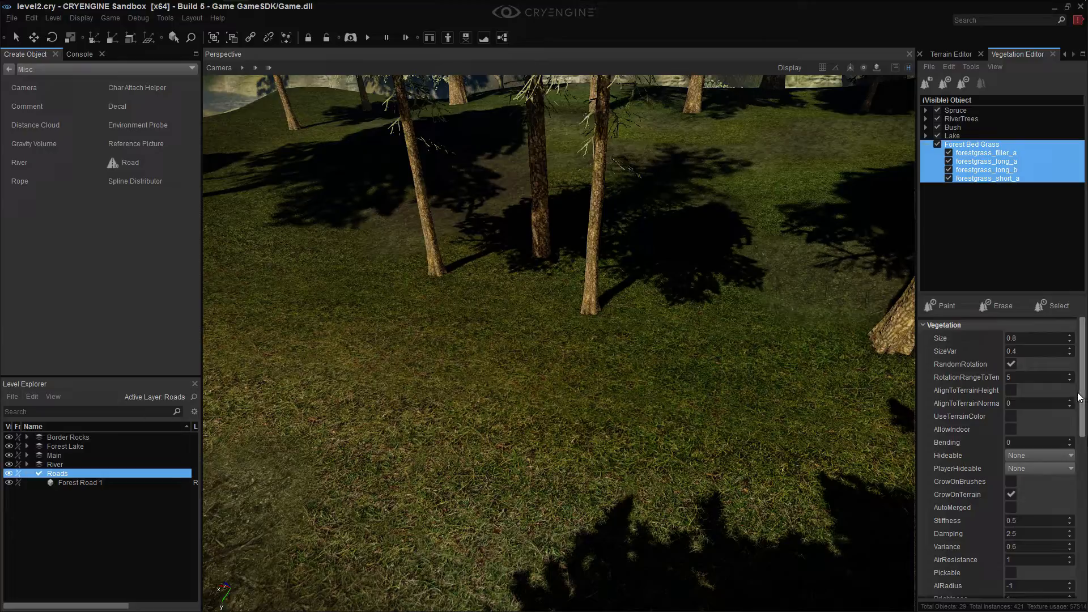
left_click_drag(1083, 400, 1074, 434)
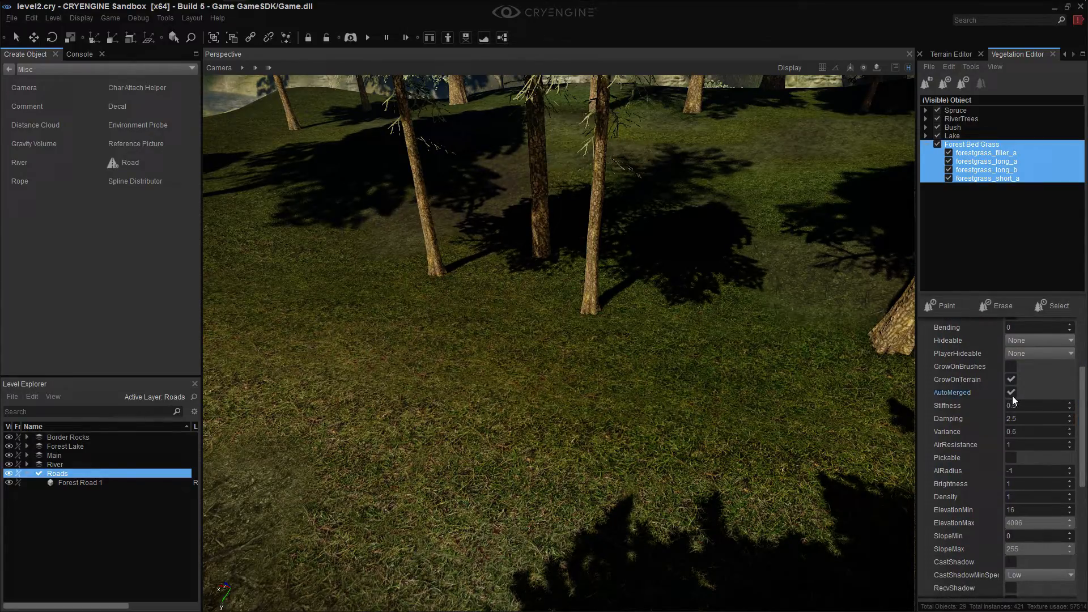
left_click_drag(1080, 434, 1080, 440)
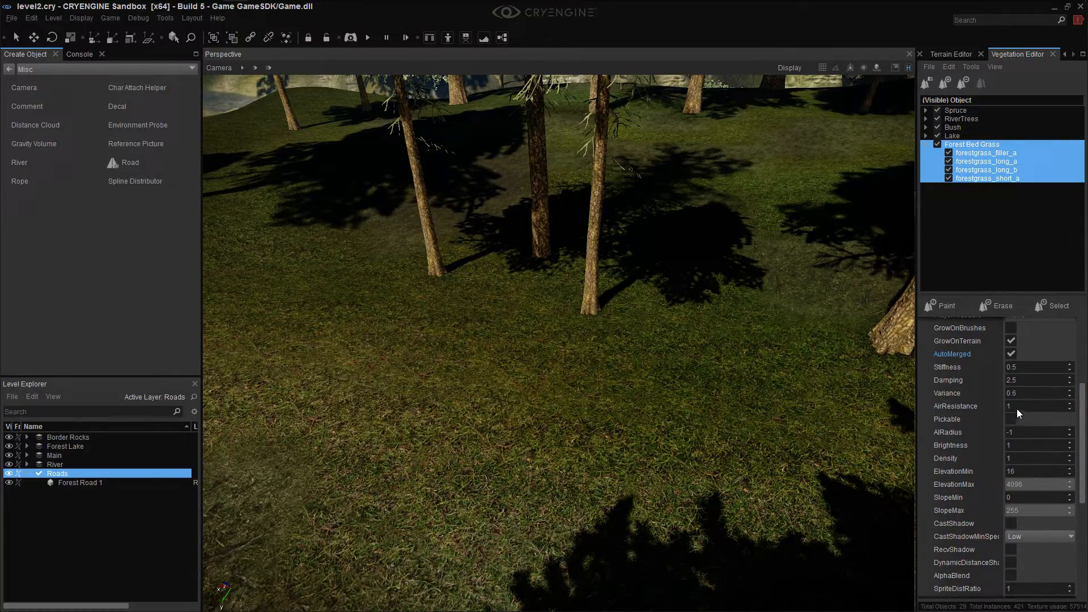
Set the Forest Bed Grass group's AIRadius to -2.6 and its CastShadowMinSpec to High
left_click_drag(1082, 422, 1026, 410)
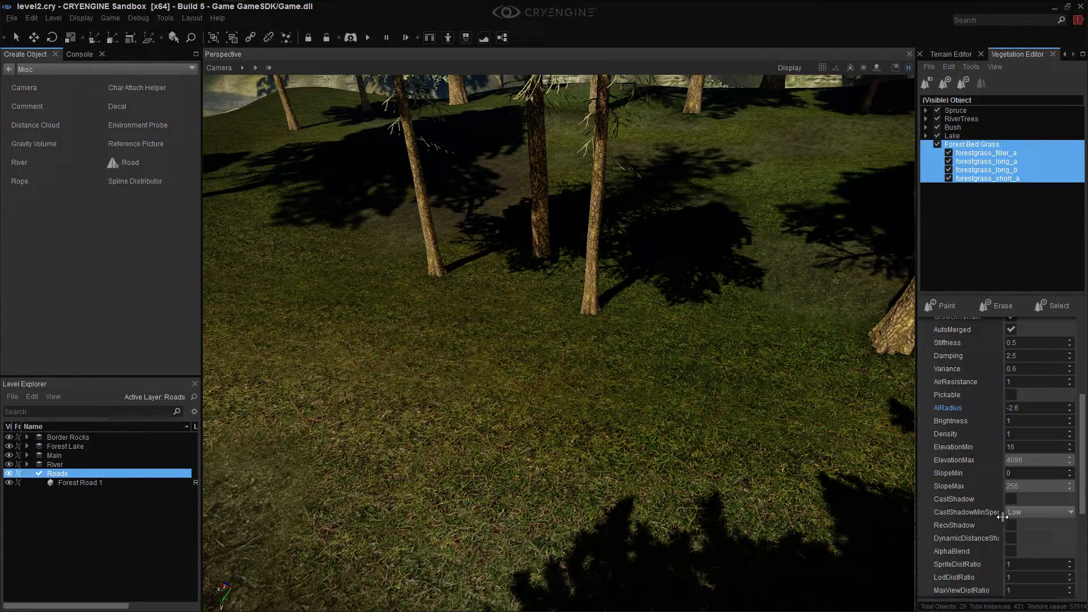
left_click(1028, 514)
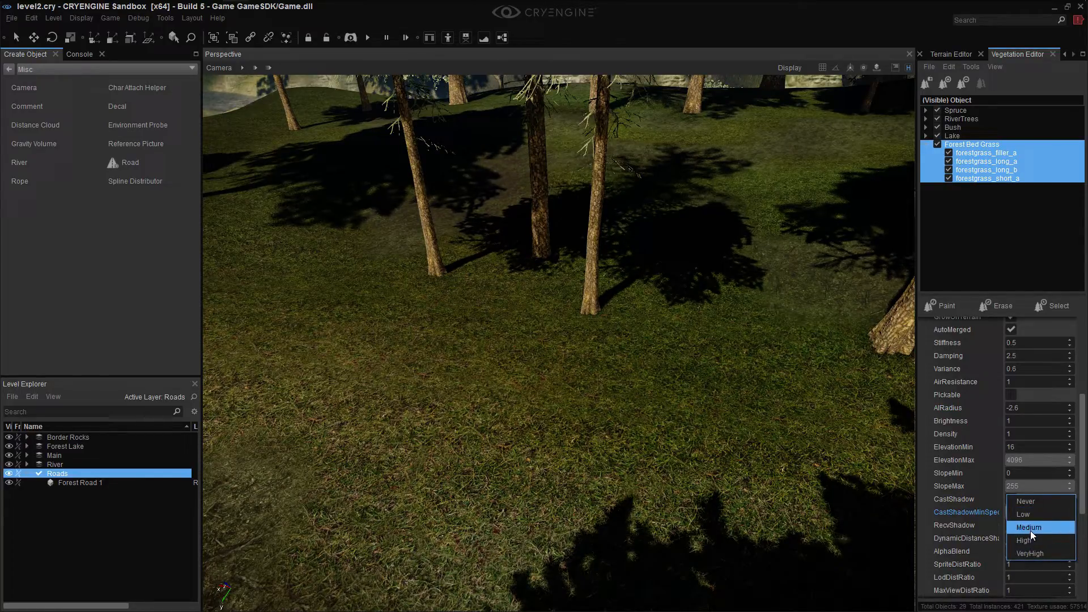
left_click(1031, 529)
left_click(1029, 515)
left_click(1018, 521)
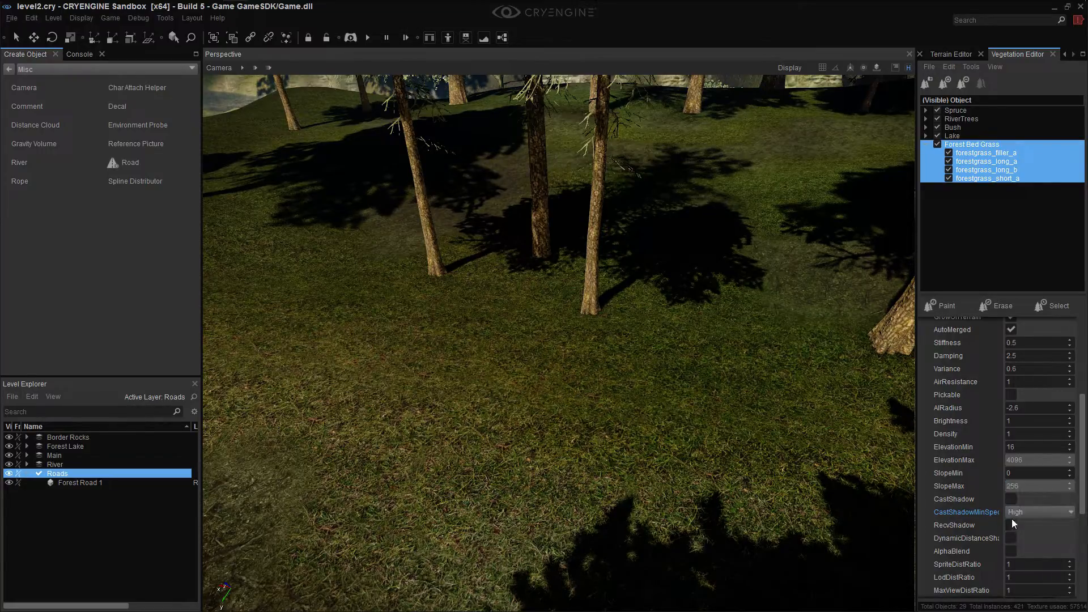
Set the density of the Forest Bed Grass group to 4.9
scroll(1082, 514, "down", 5)
scroll(1082, 514, "down", 1)
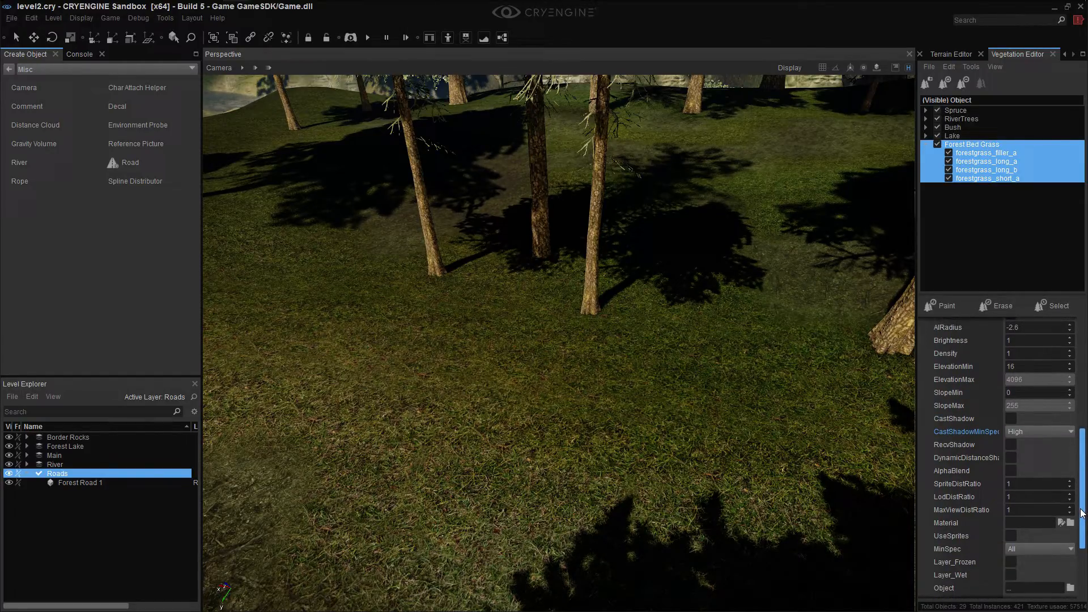
scroll(1079, 499, "up", 4)
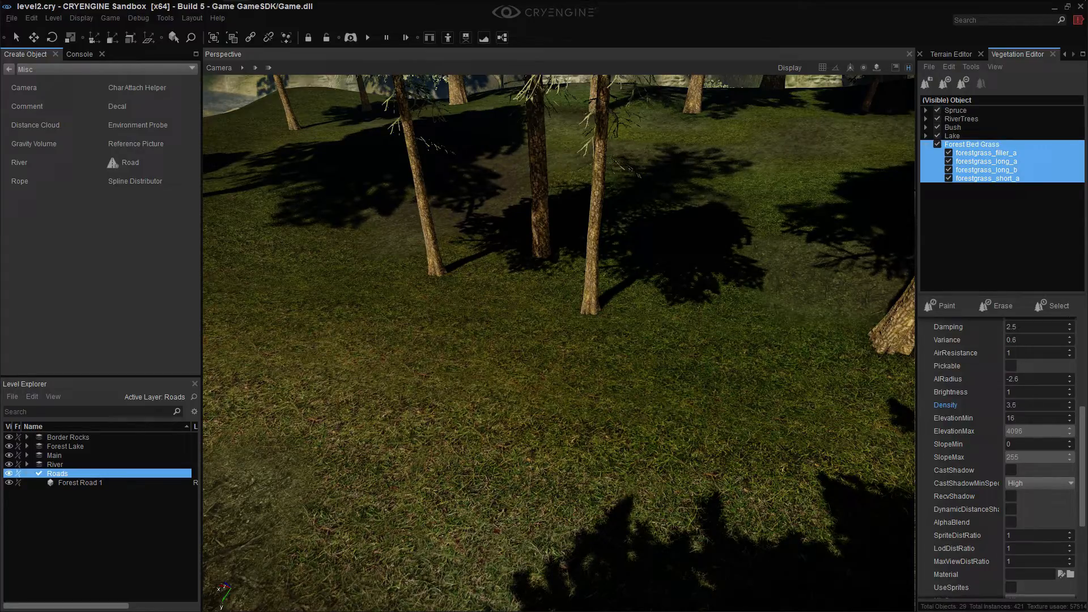
mouse_move(682, 416)
right_mouse_down()
mouse_move(646, 416)
mouse_move(510, 352)
mouse_move(470, 306)
mouse_move(573, 362)
mouse_move(640, 354)
mouse_move(527, 360)
mouse_move(431, 396)
mouse_move(408, 425)
mouse_move(544, 425)
mouse_move(691, 405)
mouse_move(793, 346)
mouse_move(797, 314)
mouse_move(833, 394)
mouse_move(813, 337)
mouse_move(872, 371)
mouse_move(856, 411)
mouse_move(850, 340)
mouse_move(906, 402)
mouse_move(952, 380)
mouse_move(991, 411)
mouse_move(938, 349)
mouse_move(879, 396)
mouse_move(833, 403)
mouse_move(906, 434)
mouse_move(940, 416)
mouse_move(907, 397)
mouse_move(697, 417)
right_mouse_up()
key("w")
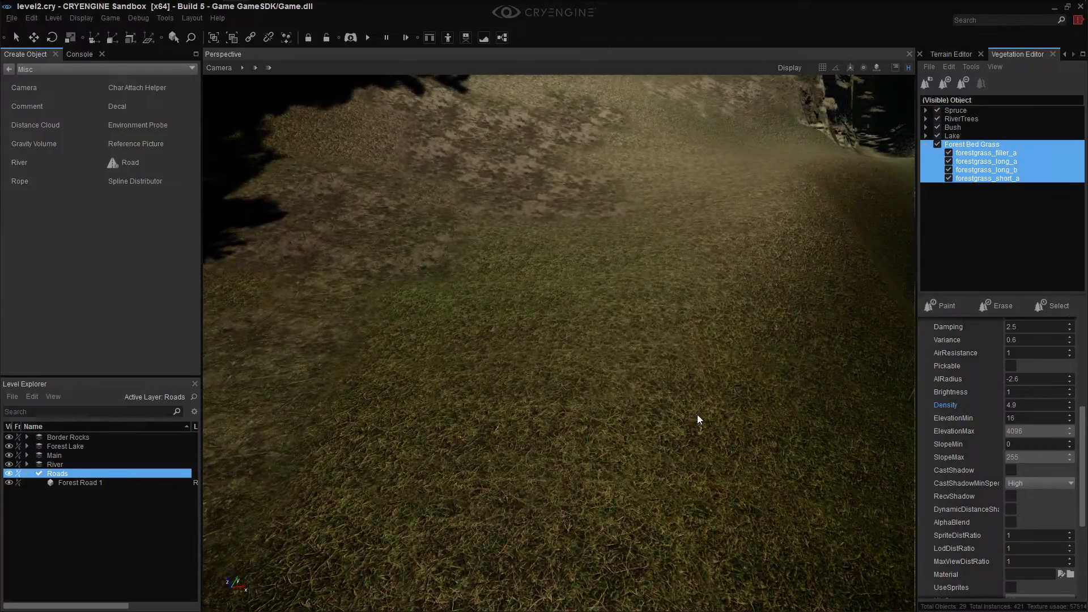
Sample the terrain height on the grassy slope with the Flatten sculpting tool
left_click(950, 54)
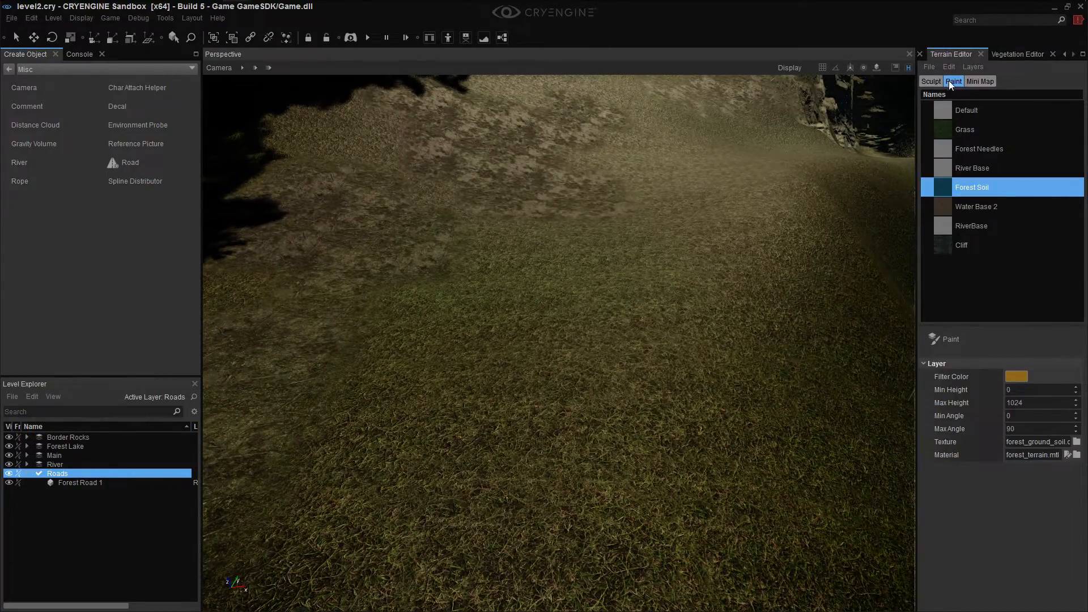
left_click(1064, 54)
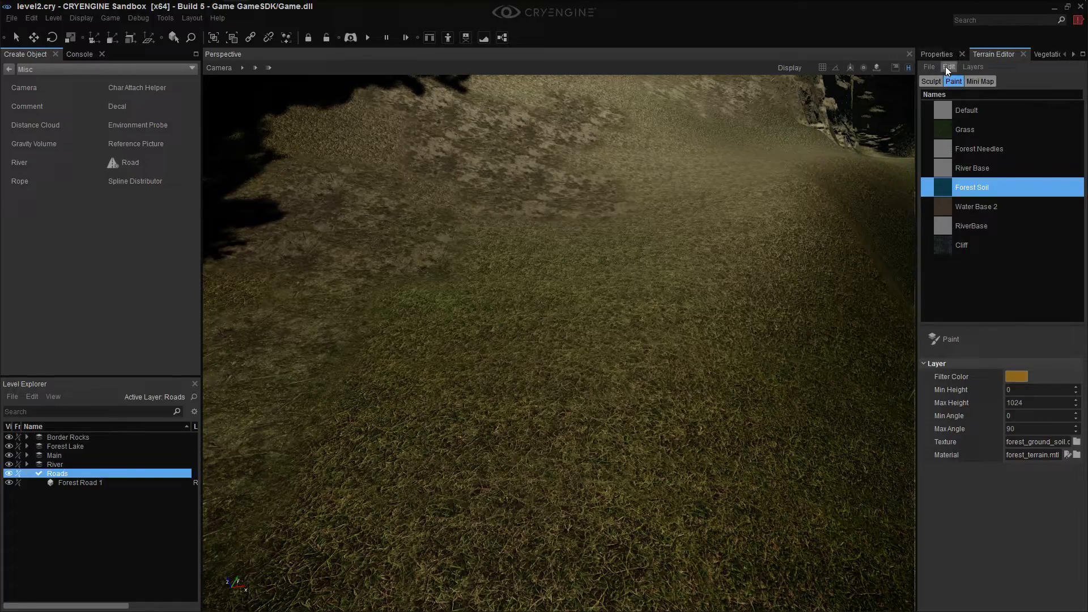
left_click(931, 79)
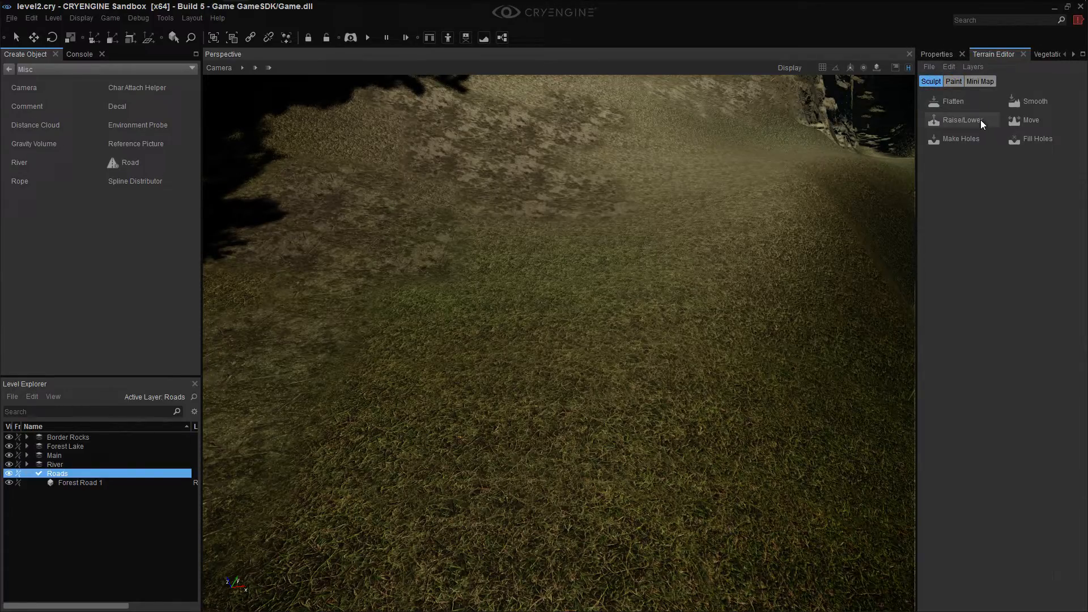
left_click(955, 103)
left_click(832, 418, "ctrl")
right_click_drag(628, 405, 626, 403)
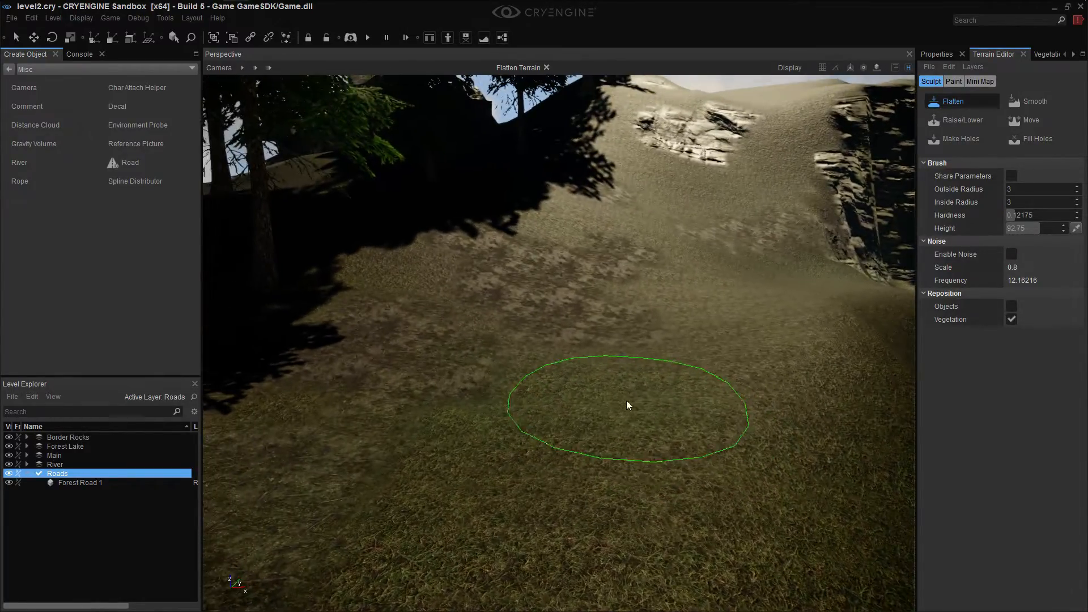
Return to the Forest Bed Grass vegetation settings and limit the group's ElevationMax to 92
left_click(936, 55)
mouse_move(508, 344)
right_mouse_down()
mouse_move(500, 351)
mouse_move(544, 346)
right_mouse_up()
right_click_drag(606, 322, 626, 294)
mouse_move(641, 366)
right_mouse_down()
mouse_move(651, 347)
mouse_move(656, 399)
mouse_move(661, 386)
right_mouse_up()
key("w")
left_click(994, 53)
left_click(1038, 54)
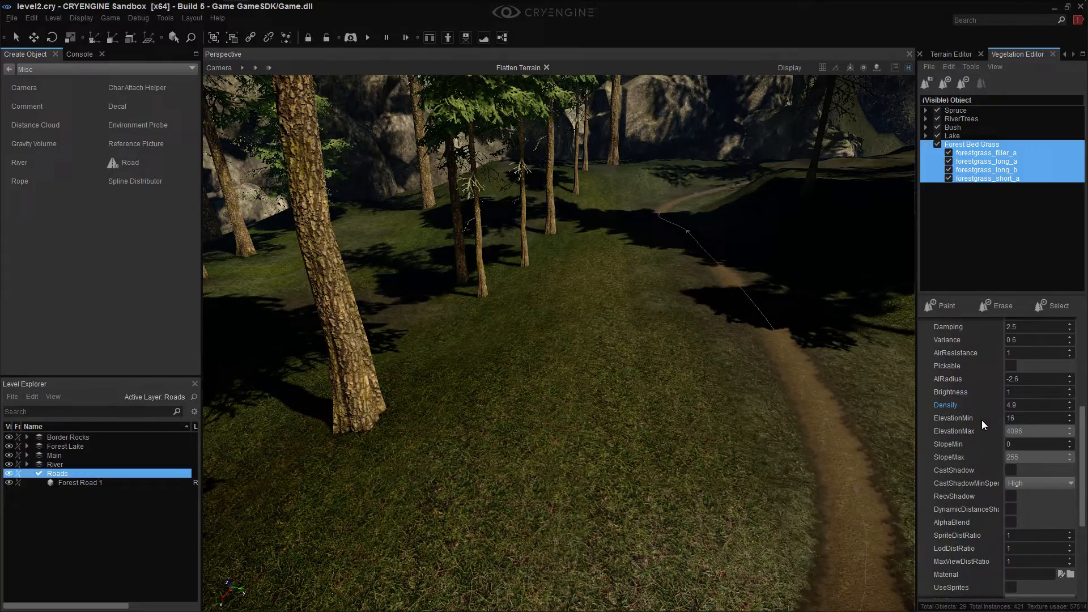
left_click(1029, 433)
key("Return")
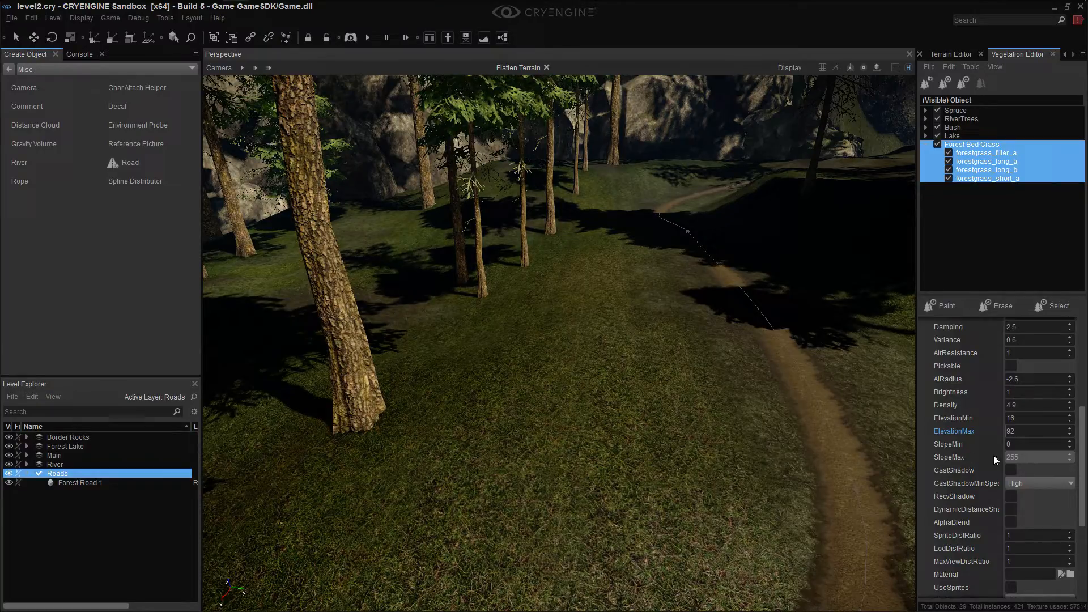
Start painting vegetation near the trees with a brush radius of 5.85366 and set the grass density to 3
key("w")
mouse_move(703, 435)
right_mouse_down()
mouse_move(628, 440)
mouse_move(635, 476)
mouse_move(604, 468)
right_mouse_up()
left_click(940, 307)
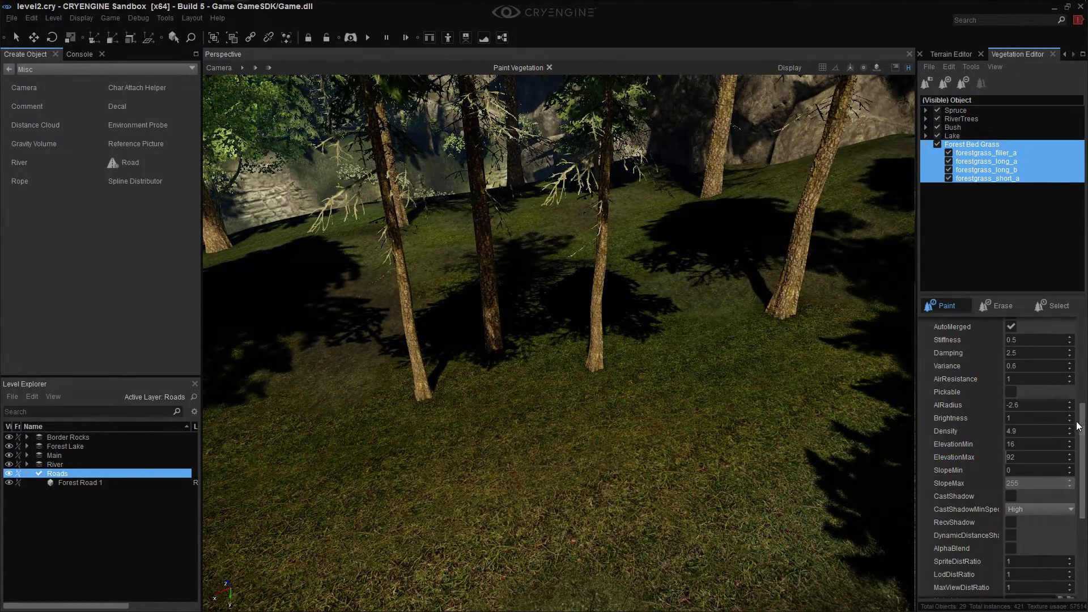
left_click_drag(1080, 424, 1080, 338)
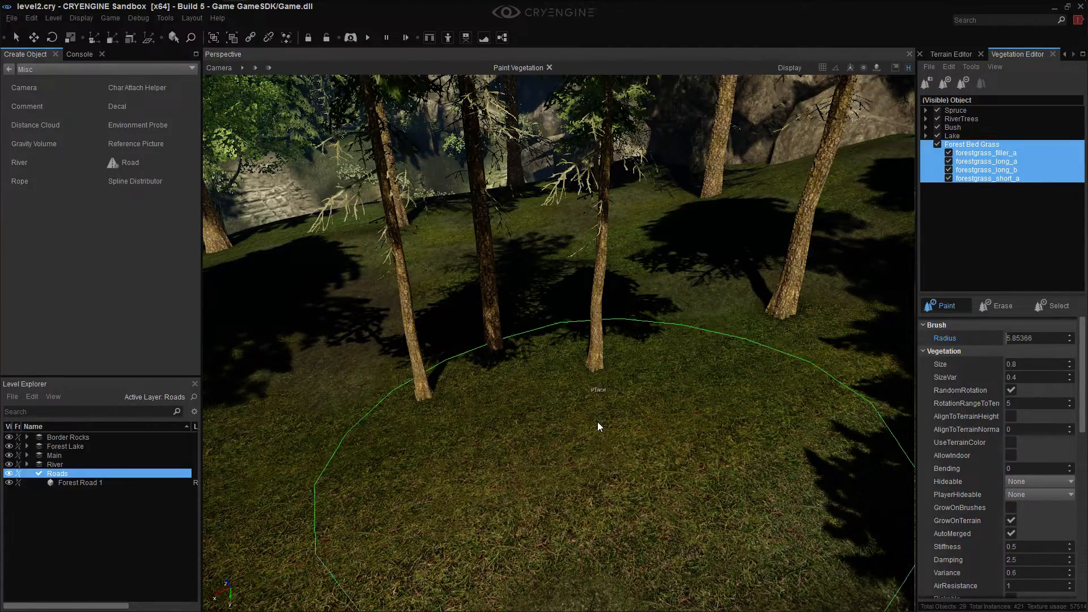
scroll(1086, 407, "down", 1)
scroll(1083, 382, "up", 1)
left_click_drag(1083, 381, 1080, 493)
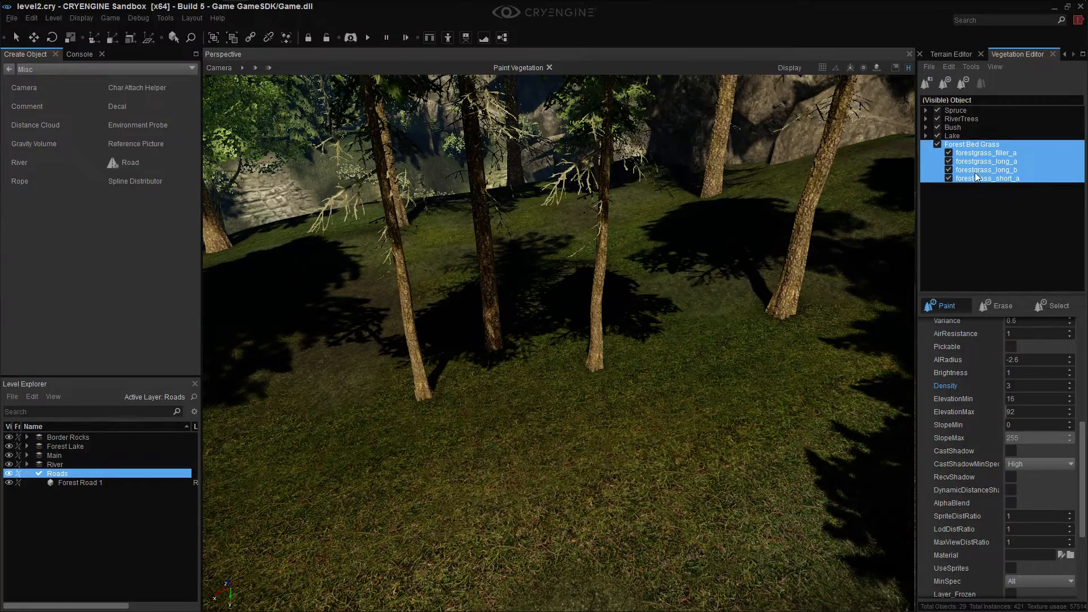
Set the Forest Bed Grass group's size to 0.5 and raise its ElevationMax to 425.00812
left_click_drag(1080, 446, 1087, 333)
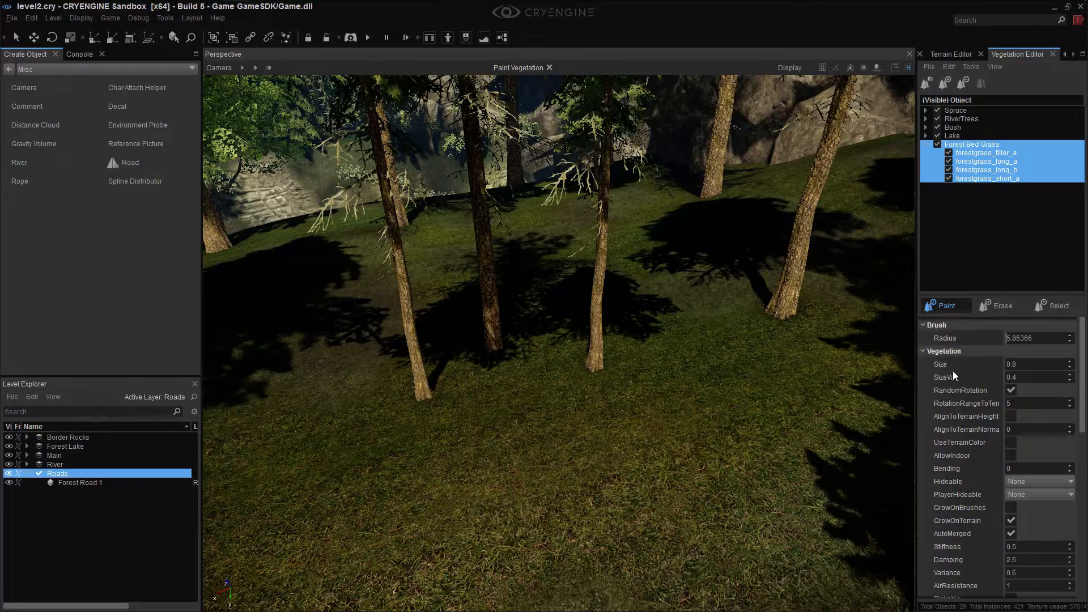
left_click(1016, 364)
type("0.5")
scroll(1084, 396, "down", 1)
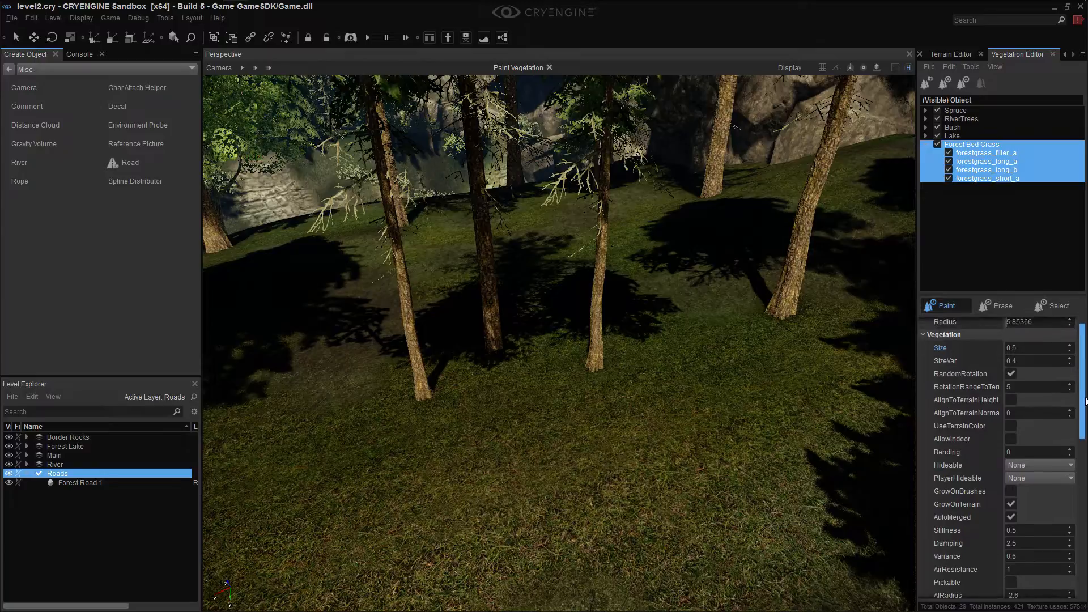
left_click_drag(1085, 391, 1082, 506)
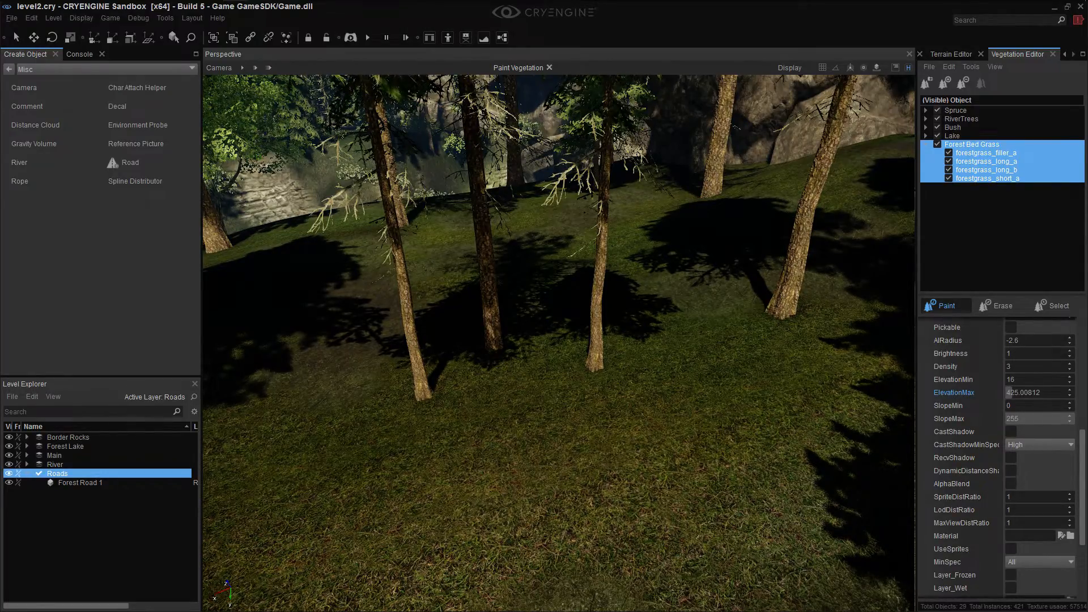
Try painting the small forest grass around the tree trunks, and undo the painting
left_click_drag(572, 424, 589, 419)
mouse_move(783, 388)
right_mouse_down()
mouse_move(816, 397)
mouse_move(850, 426)
right_mouse_up()
right_click_drag(600, 419, 812, 389)
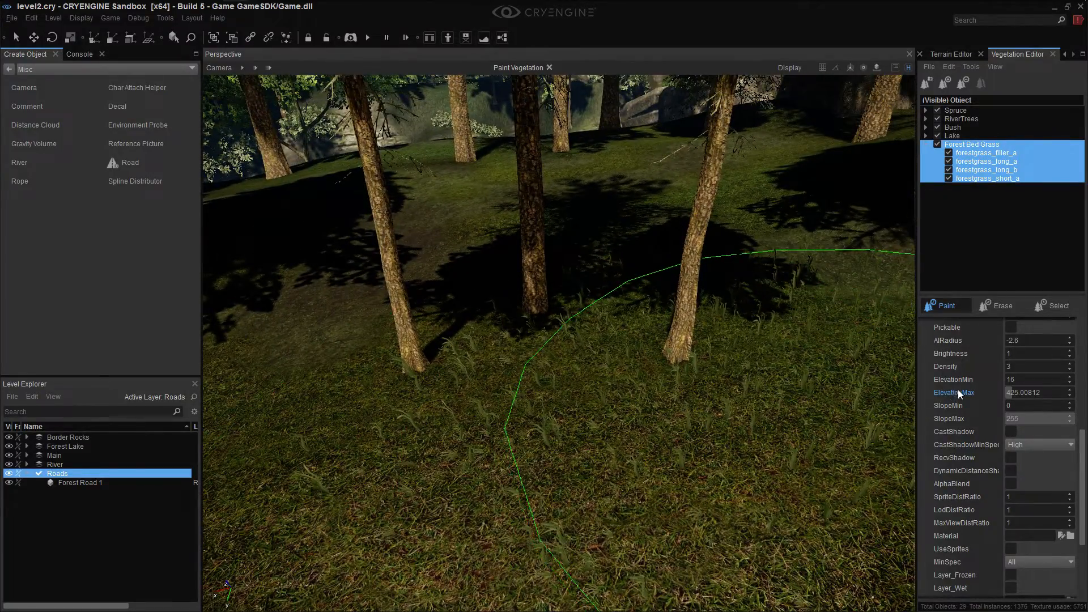
key("ctrl+z")
Set the grass size to 2 and density to 1.4, and paint grass across the ground around the tree trunks
left_click_drag(1084, 463, 1085, 351)
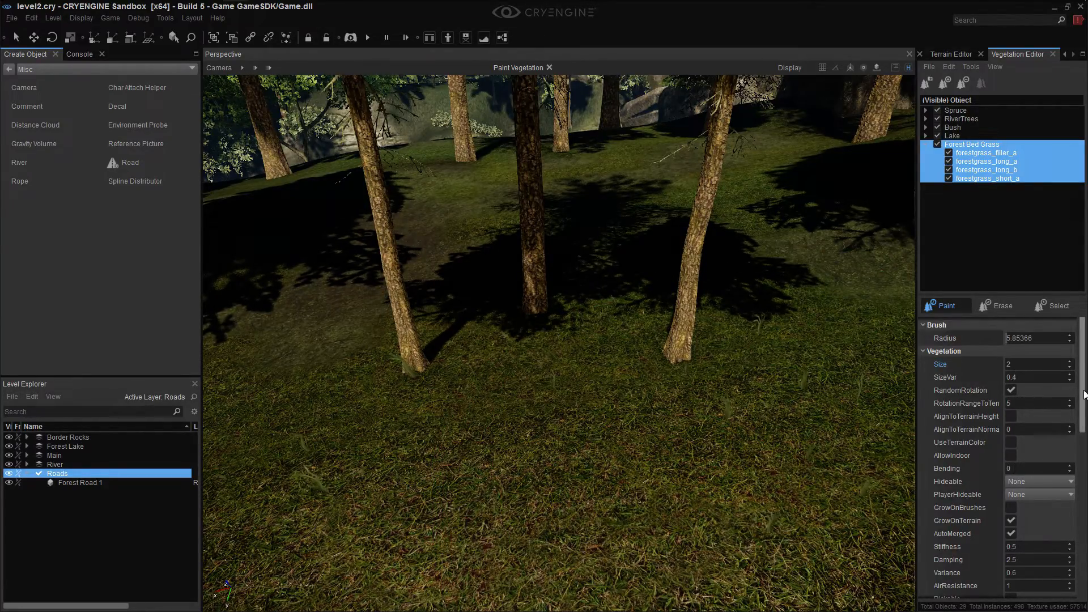
left_click_drag(1083, 396, 1078, 475)
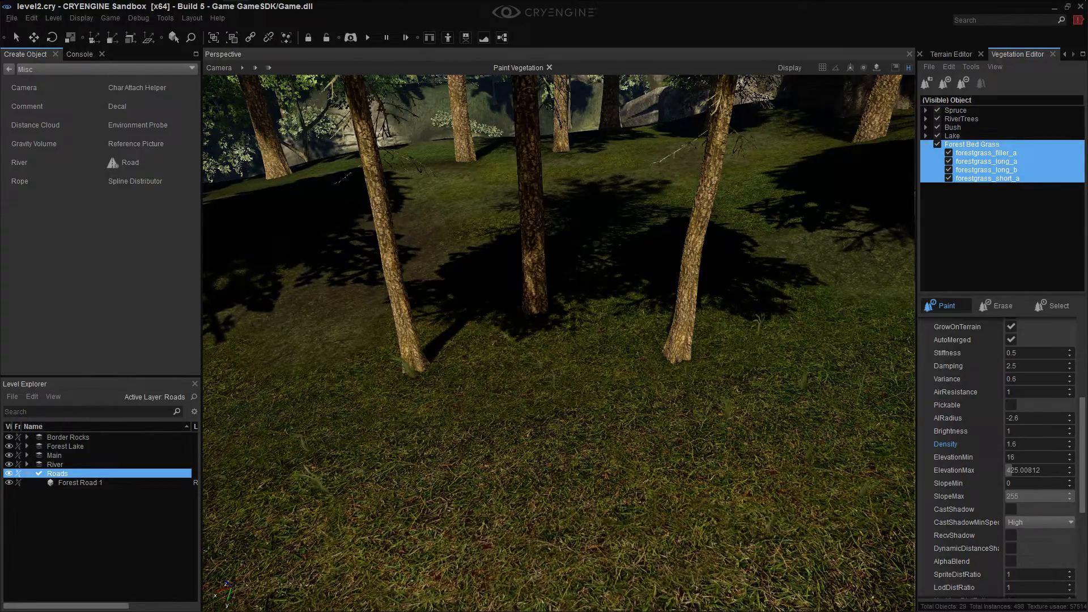
mouse_move(601, 407)
left_mouse_down()
mouse_move(643, 418)
mouse_move(760, 412)
left_mouse_up()
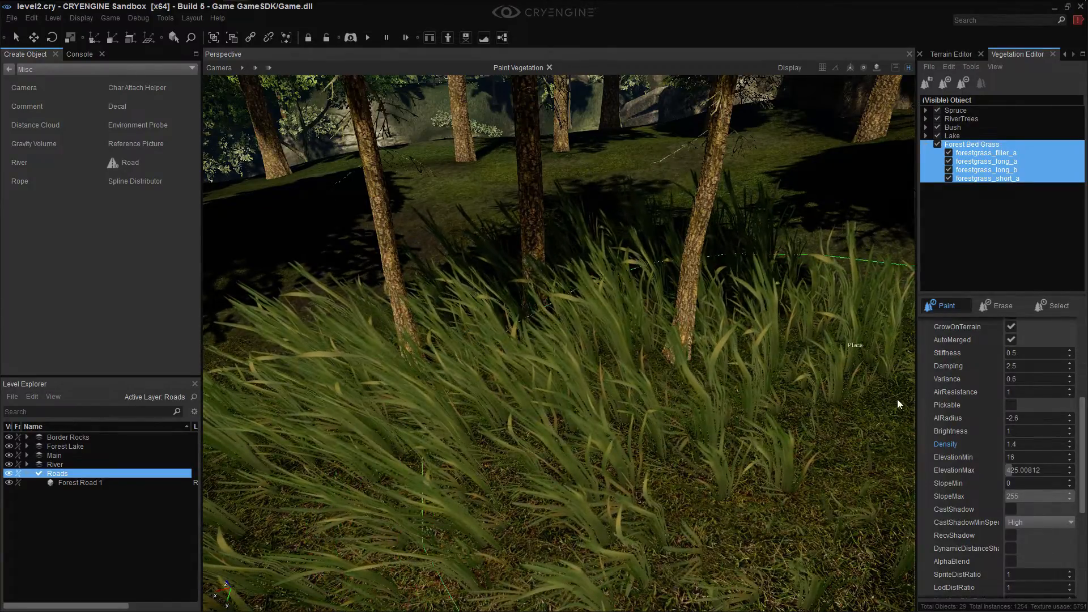
Undo the last grass painting and set the Forest Bed Grass group's size to 0.8
key("ctrl+z")
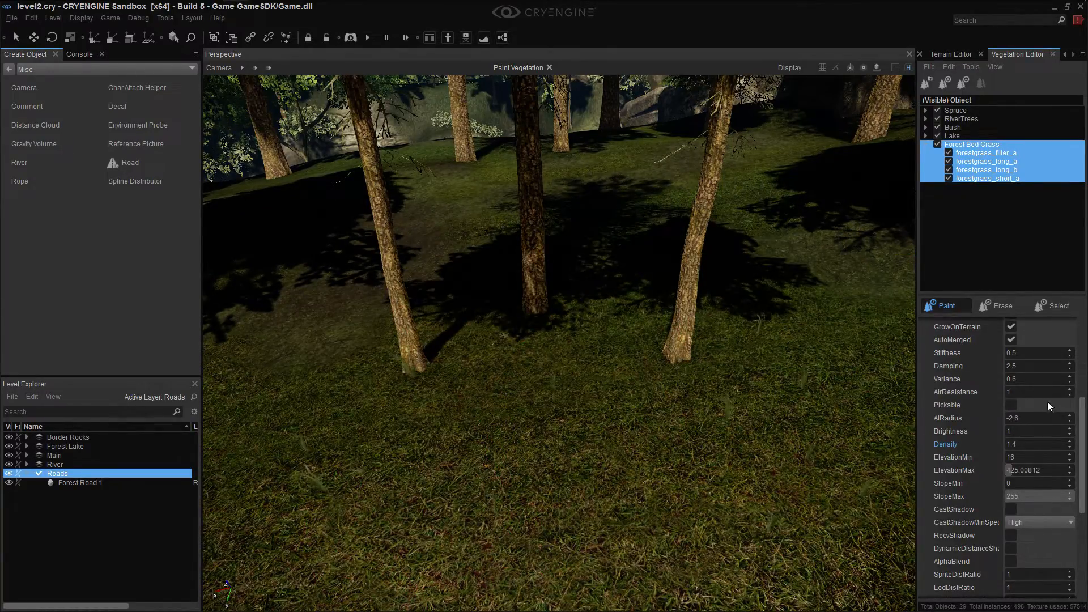
left_click_drag(1081, 437, 1083, 367)
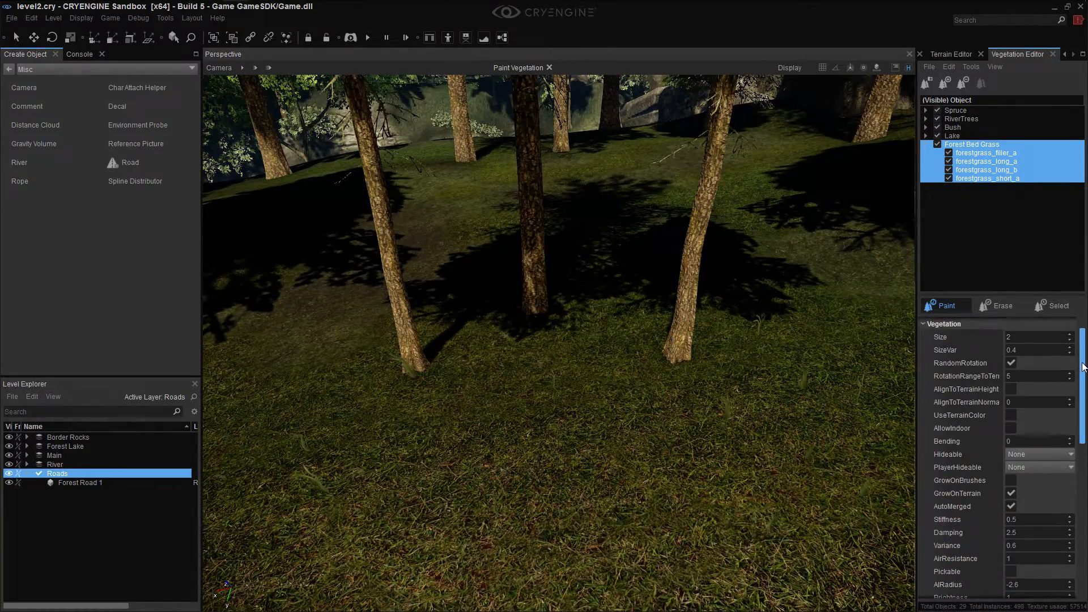
double_click(1017, 340)
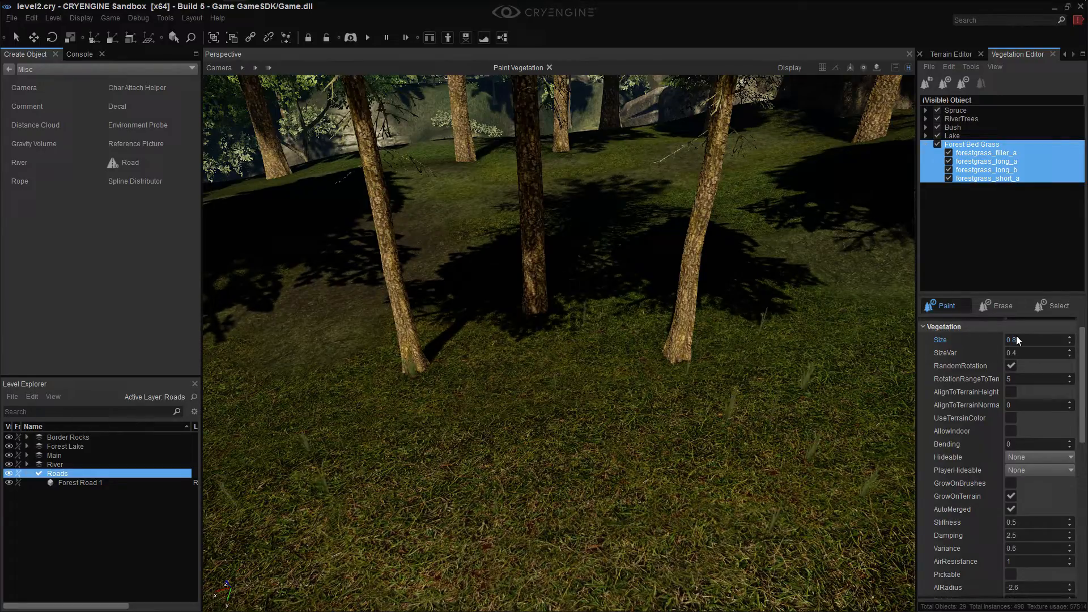
Paint Forest Bed Grass around the tree trunks and across the open ground towards the dirt road
left_click_drag(363, 450, 478, 388)
mouse_move(477, 388)
right_mouse_down()
mouse_move(643, 355)
mouse_move(624, 340)
right_mouse_up()
mouse_move(542, 298)
left_mouse_down()
mouse_move(535, 412)
mouse_move(626, 442)
left_mouse_up()
mouse_move(627, 442)
right_mouse_down()
mouse_move(488, 391)
mouse_move(544, 340)
mouse_move(606, 323)
right_mouse_up()
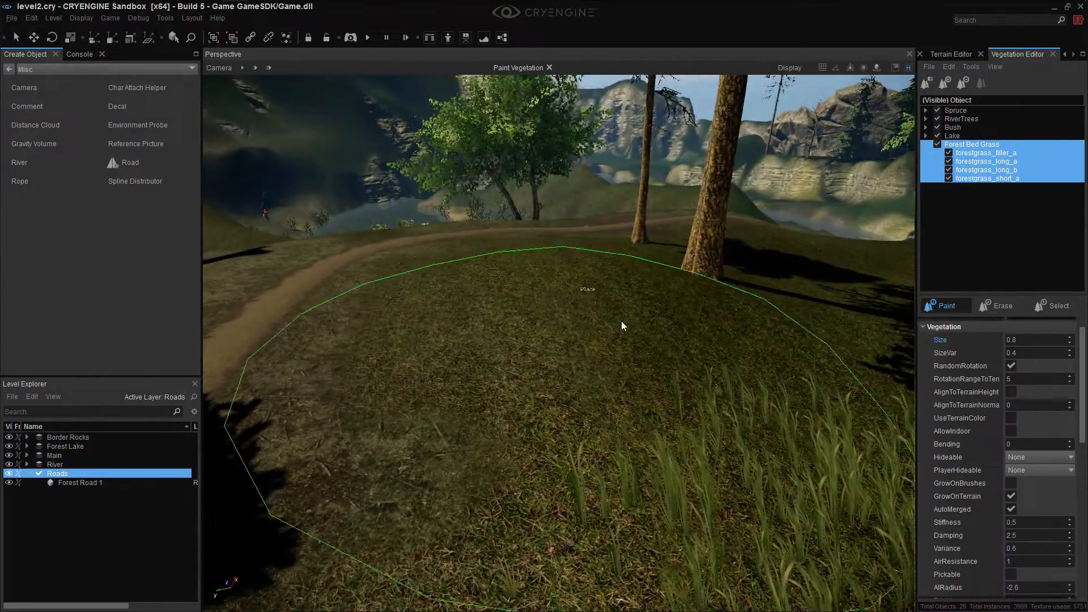
left_click_drag(621, 325, 594, 423)
mouse_move(746, 296)
left_mouse_down()
mouse_move(709, 291)
mouse_move(479, 357)
left_mouse_up()
mouse_move(478, 357)
right_mouse_down()
mouse_move(567, 340)
mouse_move(635, 357)
mouse_move(645, 303)
right_mouse_up()
key("w")
left_click_drag(644, 302, 629, 267)
mouse_move(718, 249)
left_mouse_down()
mouse_move(920, 393)
mouse_move(868, 384)
left_mouse_up()
mouse_move(868, 384)
right_mouse_down()
mouse_move(907, 380)
mouse_move(964, 340)
right_mouse_up()
mouse_move(727, 433)
right_mouse_down()
mouse_move(731, 498)
mouse_move(735, 391)
mouse_move(703, 374)
right_mouse_up()
Extend the forest grass through the trees and along the bank above the river
left_click_drag(509, 344, 742, 274)
key("w")
mouse_move(741, 274)
right_mouse_down()
mouse_move(739, 238)
mouse_move(731, 244)
mouse_move(777, 289)
mouse_move(777, 278)
right_mouse_up()
mouse_move(777, 277)
left_mouse_down()
mouse_move(351, 386)
mouse_move(392, 368)
left_mouse_up()
right_click_drag(391, 369, 227, 337)
left_click_drag(451, 344, 507, 328)
key("w")
mouse_move(507, 327)
right_mouse_down()
mouse_move(456, 280)
mouse_move(476, 362)
mouse_move(504, 379)
mouse_move(512, 323)
right_mouse_up()
key("s")
mouse_move(706, 399)
left_mouse_down()
mouse_move(738, 431)
mouse_move(714, 397)
left_mouse_up()
mouse_move(714, 396)
right_mouse_down()
mouse_move(685, 396)
mouse_move(838, 425)
mouse_move(850, 411)
mouse_move(794, 379)
mouse_move(737, 427)
right_mouse_up()
key("w")
left_click_drag(736, 427, 624, 339)
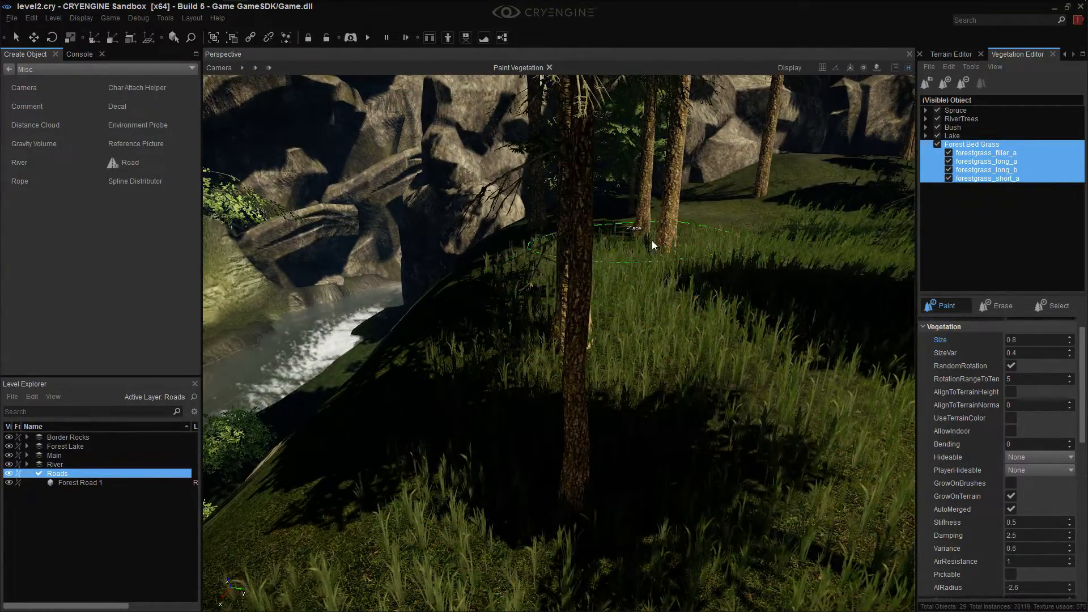
Fill the remaining bare ground between the riverside trees with grass, working back down to the dirt road
left_click_drag(652, 243, 790, 197)
key("w")
mouse_move(839, 208)
right_mouse_down()
mouse_move(884, 184)
mouse_move(912, 192)
mouse_move(841, 227)
mouse_move(846, 242)
mouse_move(845, 216)
mouse_move(796, 170)
mouse_move(762, 224)
right_mouse_up()
key("s")
key("s")
key("w")
mouse_move(684, 336)
left_mouse_down()
mouse_move(665, 297)
mouse_move(762, 317)
mouse_move(767, 339)
left_mouse_up()
mouse_move(767, 338)
right_mouse_down()
mouse_move(782, 377)
mouse_move(768, 388)
mouse_move(689, 385)
right_mouse_up()
left_click_drag(680, 386, 559, 468)
mouse_move(559, 467)
right_mouse_down()
mouse_move(561, 513)
mouse_move(533, 527)
mouse_move(546, 522)
mouse_move(559, 454)
right_mouse_up()
key("s")
left_click_drag(522, 443, 457, 471)
mouse_move(457, 471)
right_mouse_down()
mouse_move(479, 454)
mouse_move(483, 475)
right_mouse_up()
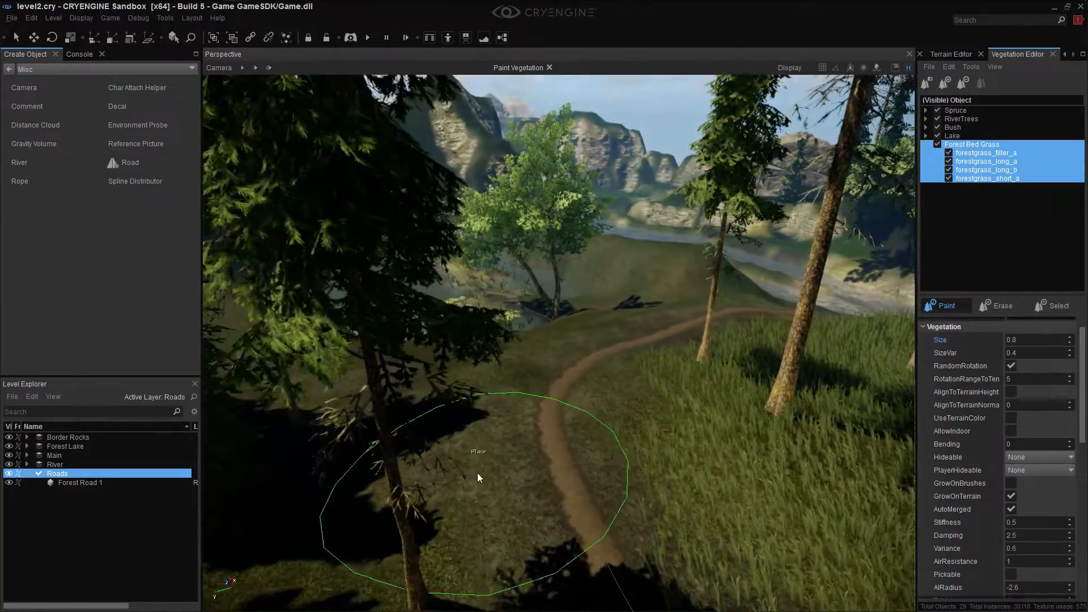
Paint grass on the bare ground on the other side of the dirt road
right_click_drag(496, 435, 500, 432)
key("w")
mouse_move(500, 431)
left_mouse_down()
mouse_move(517, 479)
mouse_move(621, 364)
mouse_move(629, 425)
left_mouse_up()
right_click_drag(558, 420, 561, 448)
key("w")
right_click_drag(641, 451, 641, 445)
left_click_drag(622, 421, 629, 440)
right_click_drag(665, 240, 719, 302)
key("s")
right_click_drag(770, 354, 773, 348)
left_click_drag(774, 351, 677, 367)
Paint grass beside the boulder tree and over the shaded slope below the rock overhang
right_click_drag(680, 391, 602, 372)
left_click_drag(602, 372, 643, 264)
mouse_move(644, 265)
right_mouse_down()
mouse_move(641, 164)
mouse_move(649, 249)
mouse_move(602, 212)
right_mouse_up()
key("w")
left_click_drag(602, 212, 518, 193)
left_click_drag(469, 139, 648, 360)
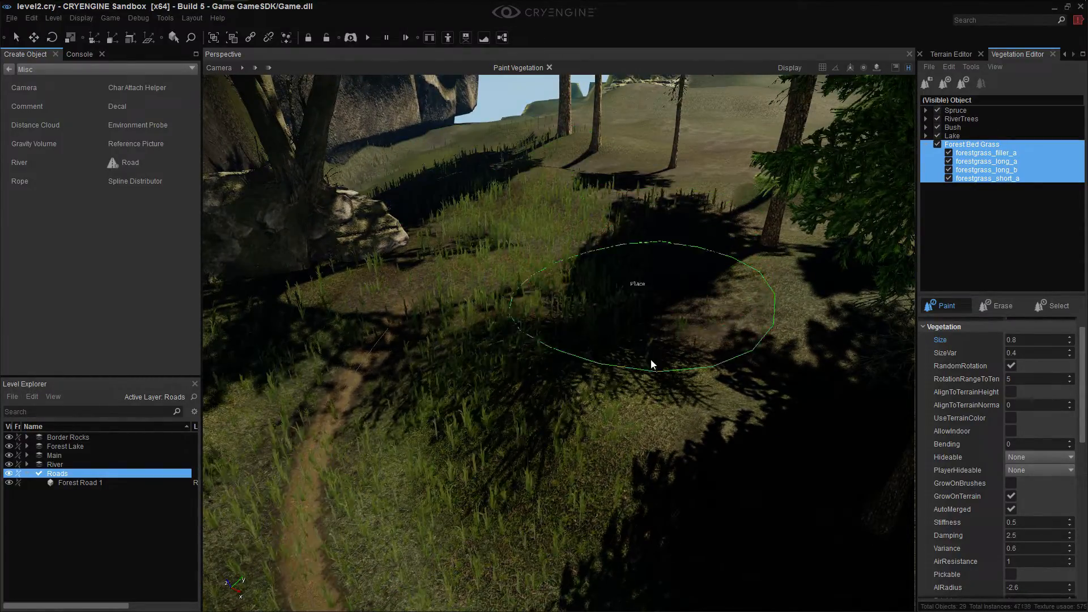
left_click_drag(744, 301, 821, 224)
mouse_move(822, 223)
right_mouse_down()
mouse_move(823, 284)
mouse_move(825, 187)
mouse_move(884, 212)
mouse_move(906, 272)
mouse_move(782, 377)
right_mouse_up()
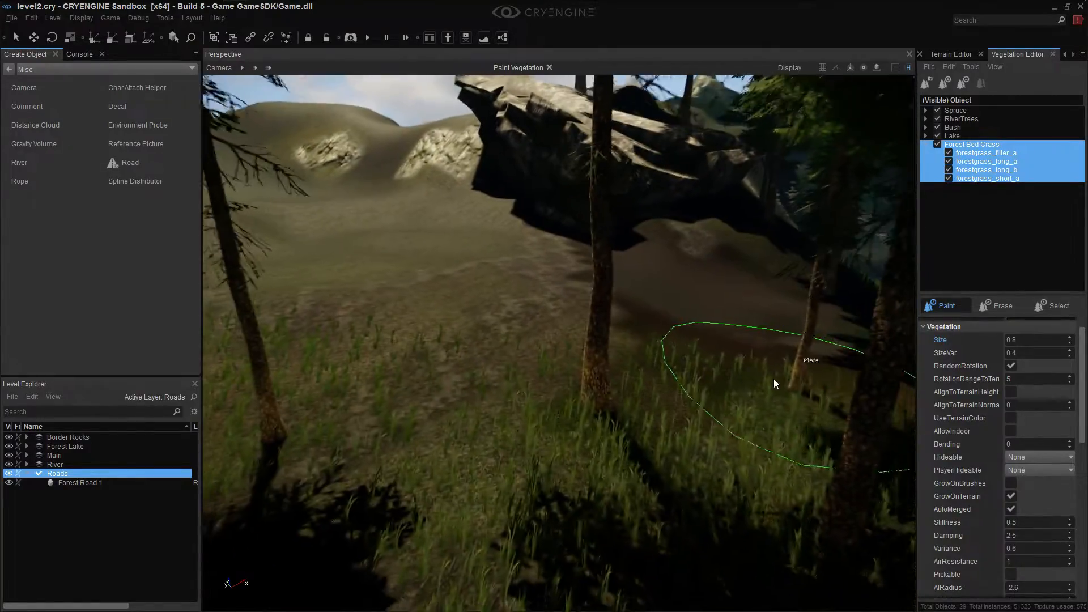
Remove grass from the bare slope at the forest's outer edge, around the outermost tree trunks
left_click_drag(782, 377, 396, 344, "ctrl")
right_click_drag(396, 344, 454, 332)
left_click_drag(397, 344, 563, 313)
mouse_move(658, 362)
right_mouse_down()
mouse_move(601, 425)
mouse_move(555, 345)
mouse_move(550, 311)
mouse_move(573, 332)
mouse_move(722, 359)
mouse_move(762, 405)
mouse_move(753, 409)
mouse_move(768, 408)
right_mouse_up()
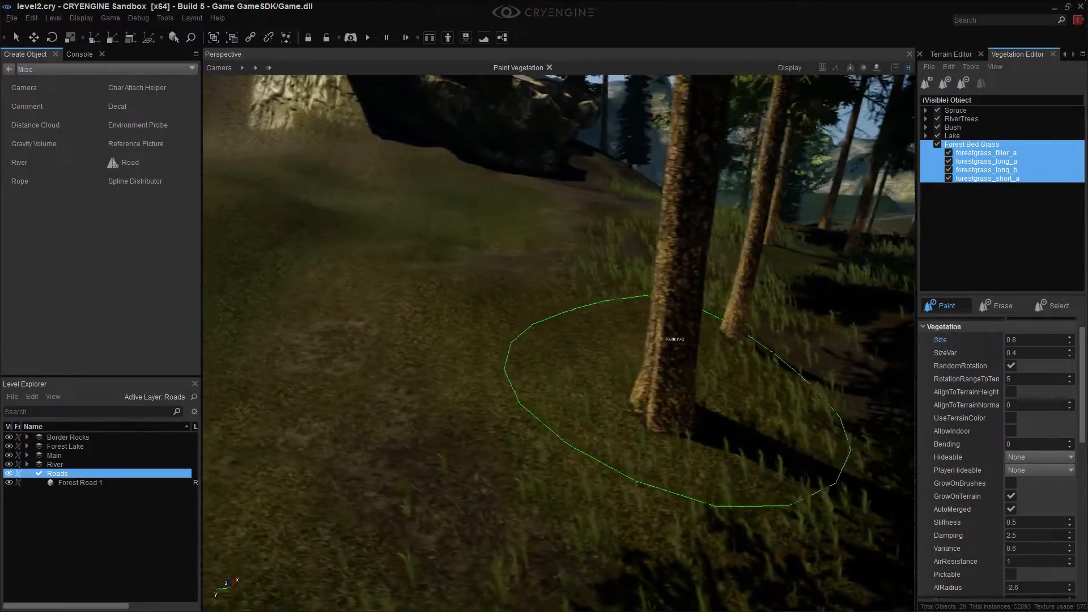
right_click_drag(668, 339, 602, 232)
Paint grass over the slope between the cliff face, the boulders and the dirt road
left_click_drag(318, 310, 390, 447)
right_click_drag(389, 446, 471, 482)
mouse_move(391, 445)
left_mouse_down()
mouse_move(590, 352)
mouse_move(649, 398)
left_mouse_up()
mouse_move(649, 398)
right_mouse_down()
mouse_move(731, 425)
mouse_move(827, 380)
right_mouse_up()
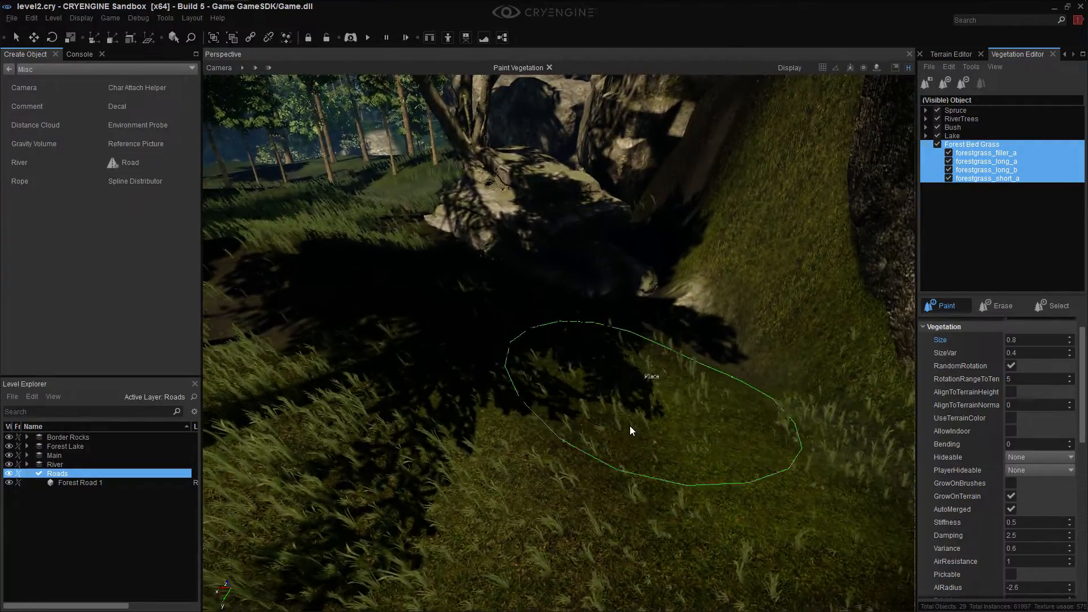
mouse_move(674, 455)
right_mouse_down()
mouse_move(683, 470)
mouse_move(793, 453)
mouse_move(785, 482)
mouse_move(679, 456)
right_mouse_up()
left_click_drag(678, 451, 604, 484)
mouse_move(604, 484)
right_mouse_down()
mouse_move(566, 442)
mouse_move(488, 425)
mouse_move(544, 482)
mouse_move(499, 493)
right_mouse_up()
left_click_drag(570, 497, 681, 498)
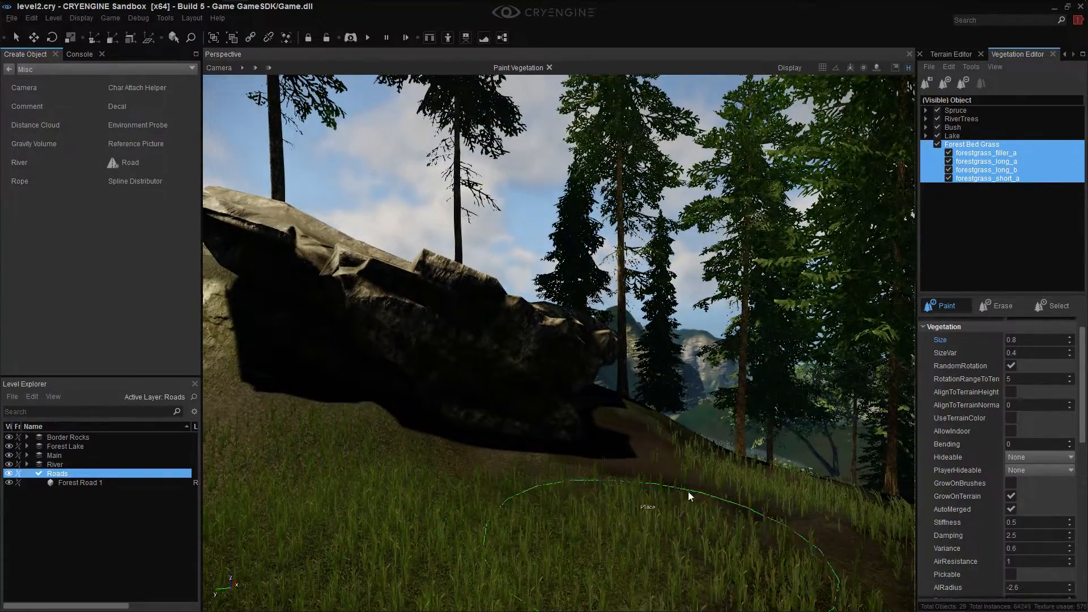
Paint grass on the hillside next to the rock overhang and under the neighbouring spruces
right_click_drag(561, 494, 492, 483)
mouse_move(492, 485)
left_mouse_down()
mouse_move(427, 491)
mouse_move(468, 491)
left_mouse_up()
right_click_drag(469, 491, 468, 479)
right_click_drag(476, 524, 466, 489)
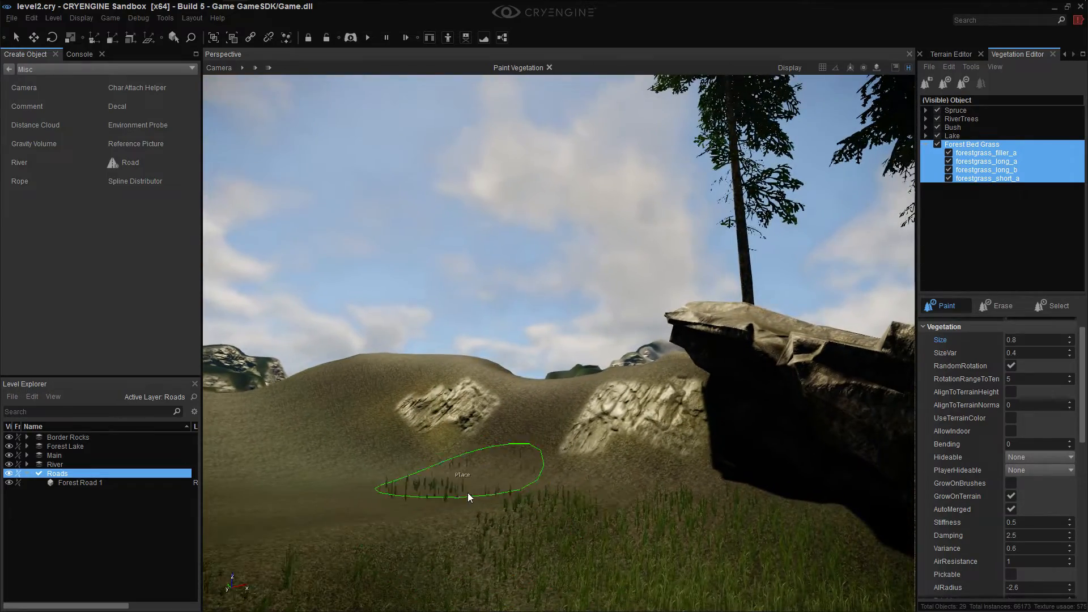
left_click_drag(532, 525, 508, 527)
mouse_move(509, 527)
right_mouse_down()
mouse_move(499, 544)
mouse_move(500, 532)
mouse_move(510, 551)
mouse_move(496, 533)
right_mouse_up()
left_click_drag(497, 533, 382, 513)
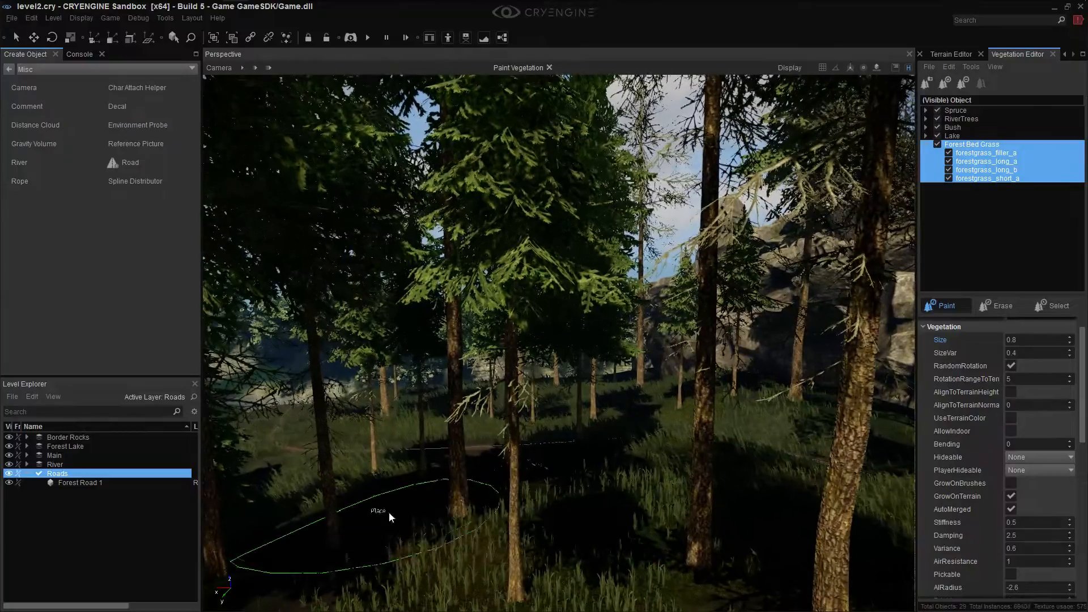
Paint grass over the bank between the dirt road and the river
mouse_move(504, 534)
right_mouse_down()
mouse_move(506, 546)
mouse_move(474, 481)
right_mouse_up()
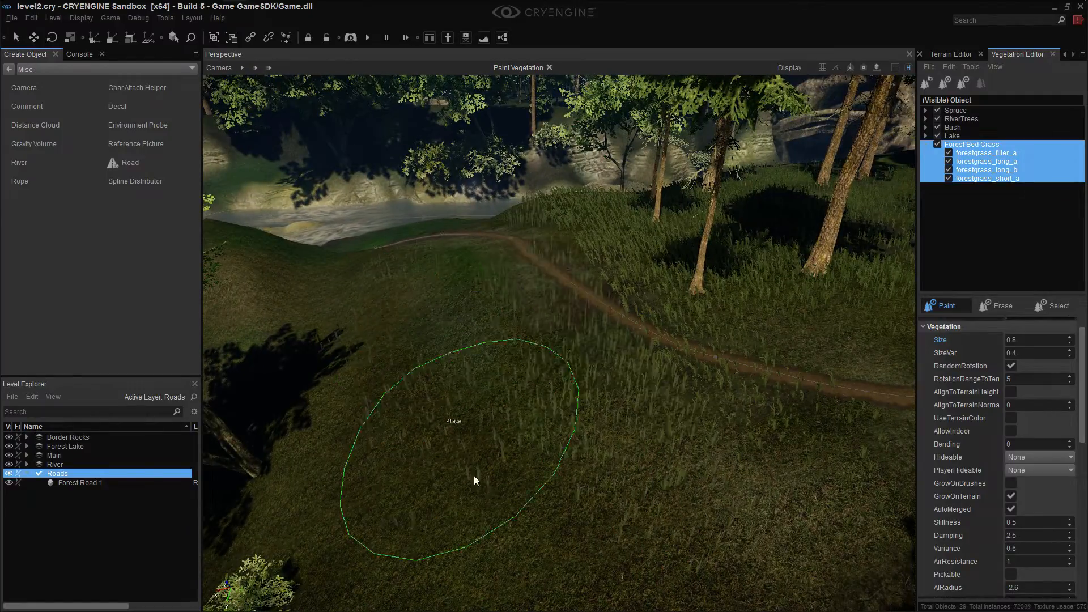
left_click_drag(490, 452, 448, 535)
left_click_drag(395, 302, 464, 373)
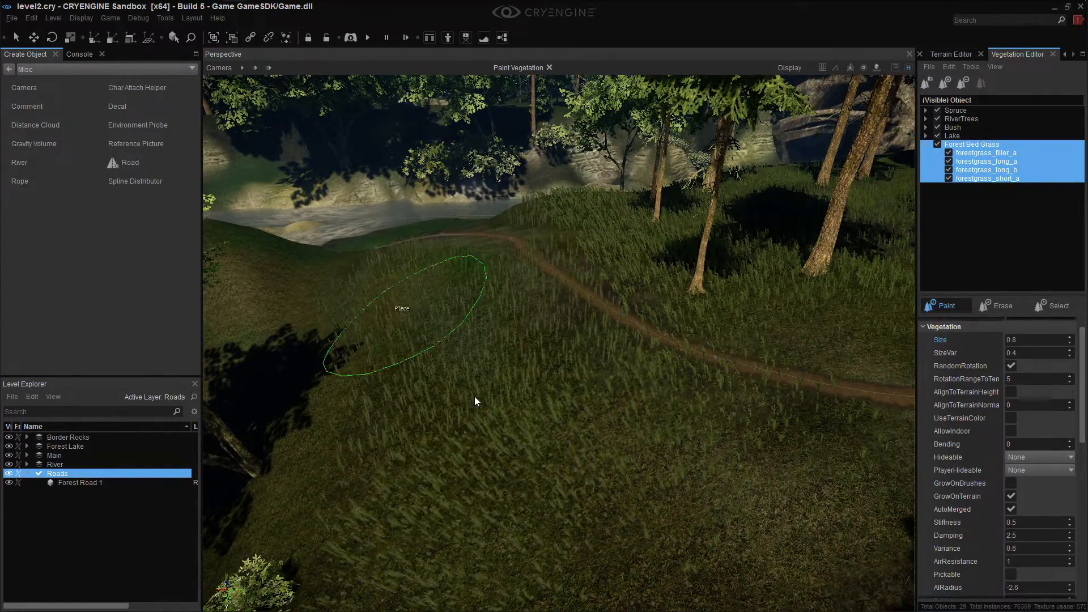
right_click_drag(464, 373, 475, 379)
left_click_drag(475, 379, 558, 293)
Fill the dark ground under the spruces and the area among the tree trunks beside the road with grass
right_click_drag(618, 323, 621, 331)
right_click_drag(634, 374, 630, 362)
left_click_drag(630, 362, 479, 458)
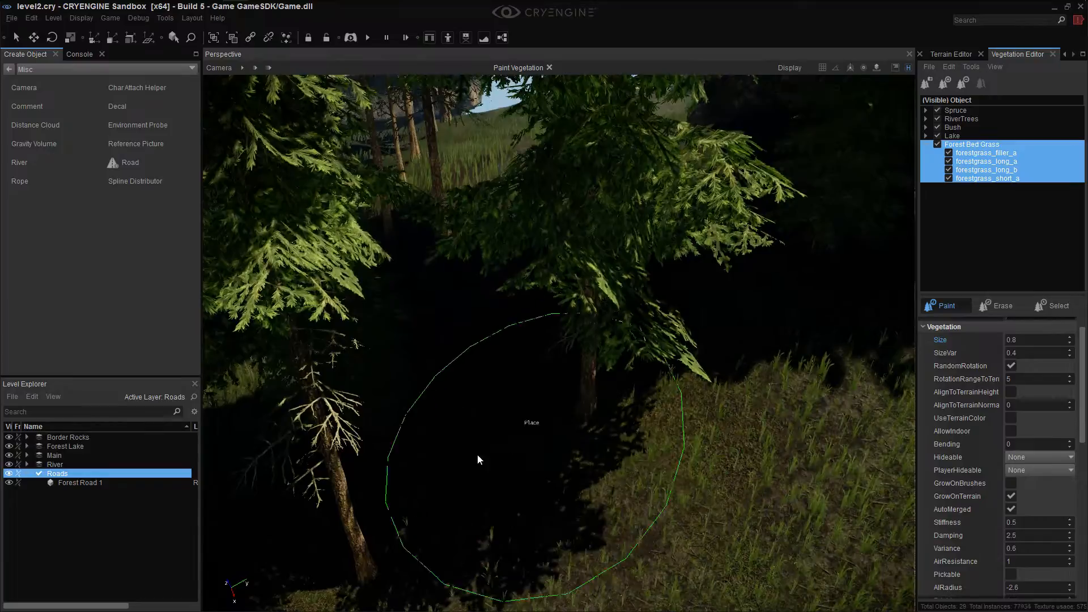
key("w")
right_click_drag(421, 391, 454, 419)
left_click_drag(454, 419, 413, 405)
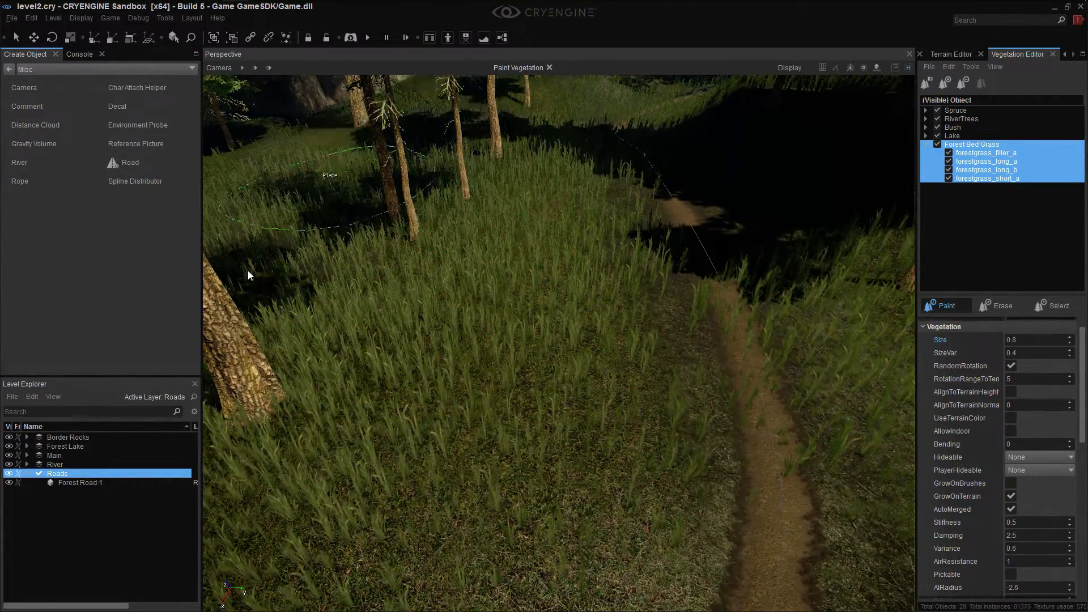
right_click_drag(249, 260, 266, 318)
left_click_drag(267, 317, 499, 363)
Examine the painted grass along the forest road, including where it grows over the dirt path
mouse_move(499, 363)
right_mouse_down()
mouse_move(408, 340)
mouse_move(391, 380)
mouse_move(499, 352)
mouse_move(505, 300)
right_mouse_up()
key("w")
key("w")
right_click_drag(292, 342, 284, 365)
key("w")
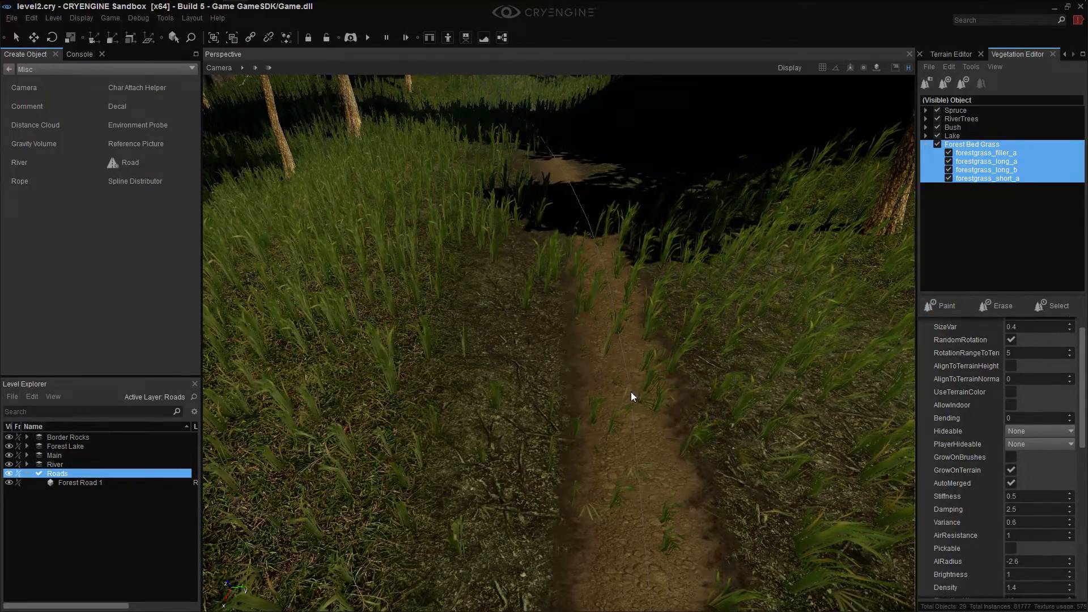
key("w")
right_click_drag(558, 343, 561, 321)
key("s")
key("w")
key("w")
mouse_move(600, 451)
right_mouse_down()
mouse_move(604, 385)
mouse_move(600, 451)
right_mouse_up()
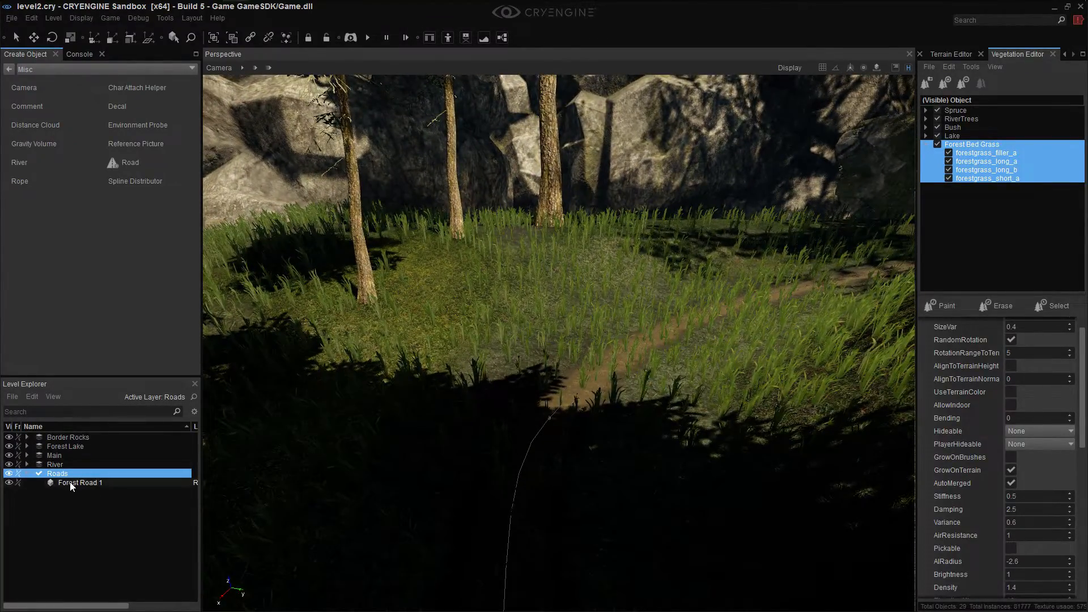
Unfreeze the Roads layer, select the forest road and bring up its properties
left_click(18, 473)
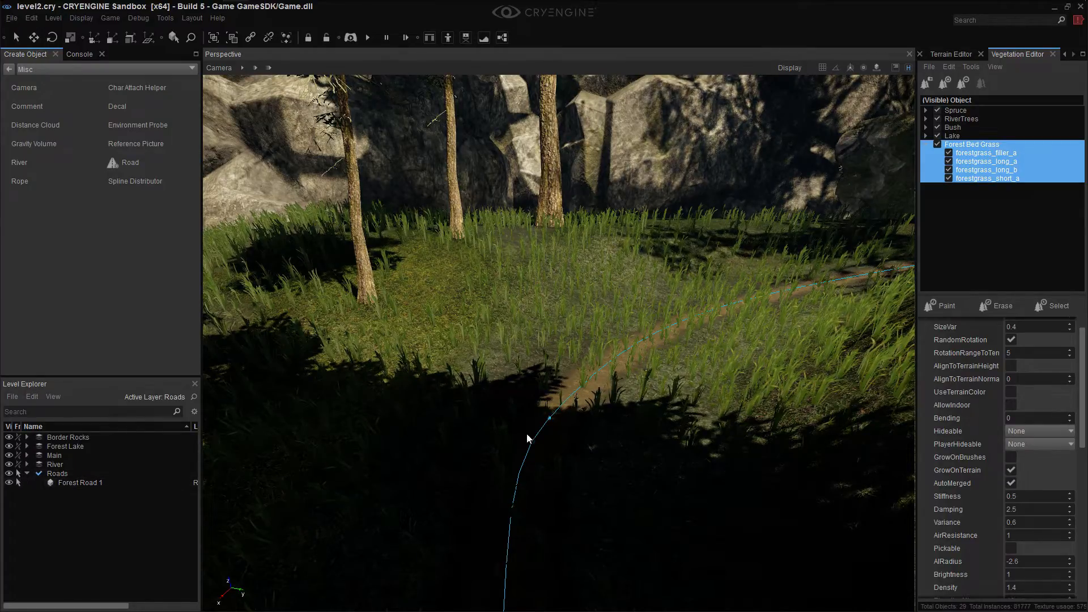
left_click(553, 419)
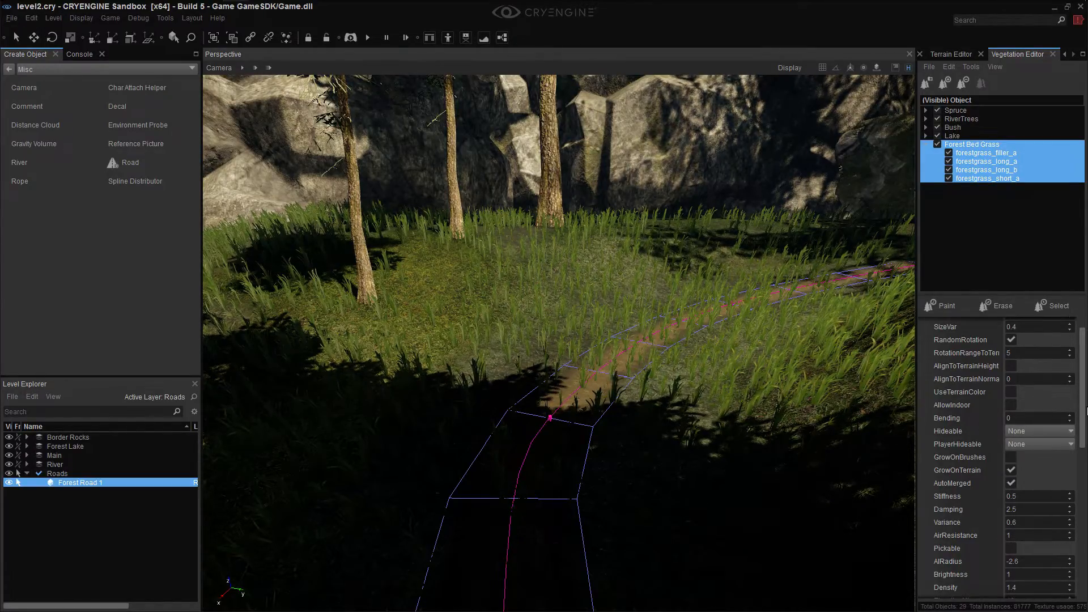
scroll(1049, 454, "down", 5)
scroll(1048, 453, "up", 8)
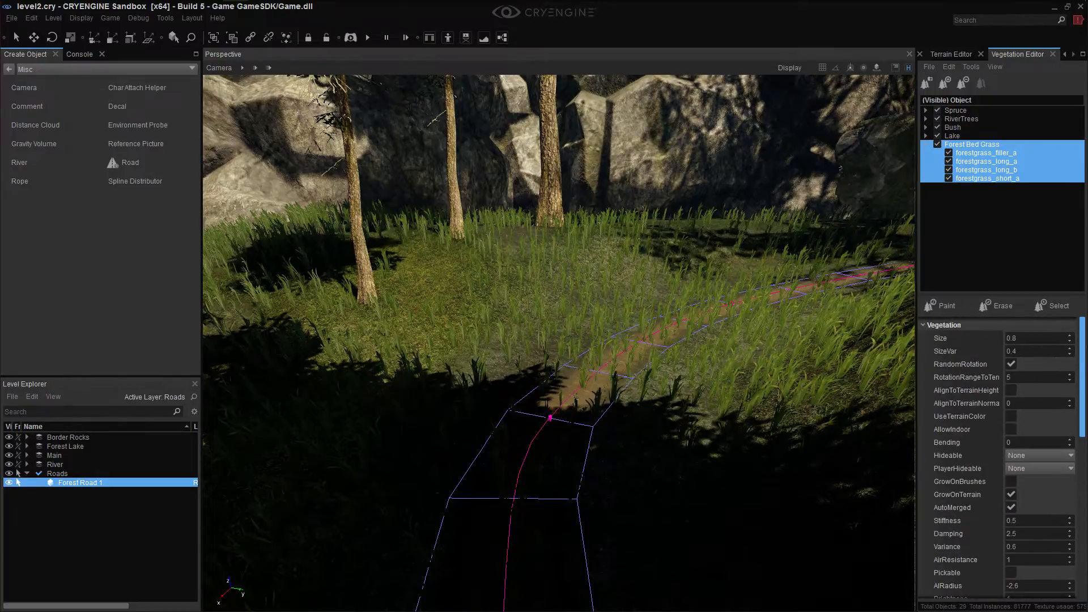
left_click(946, 55)
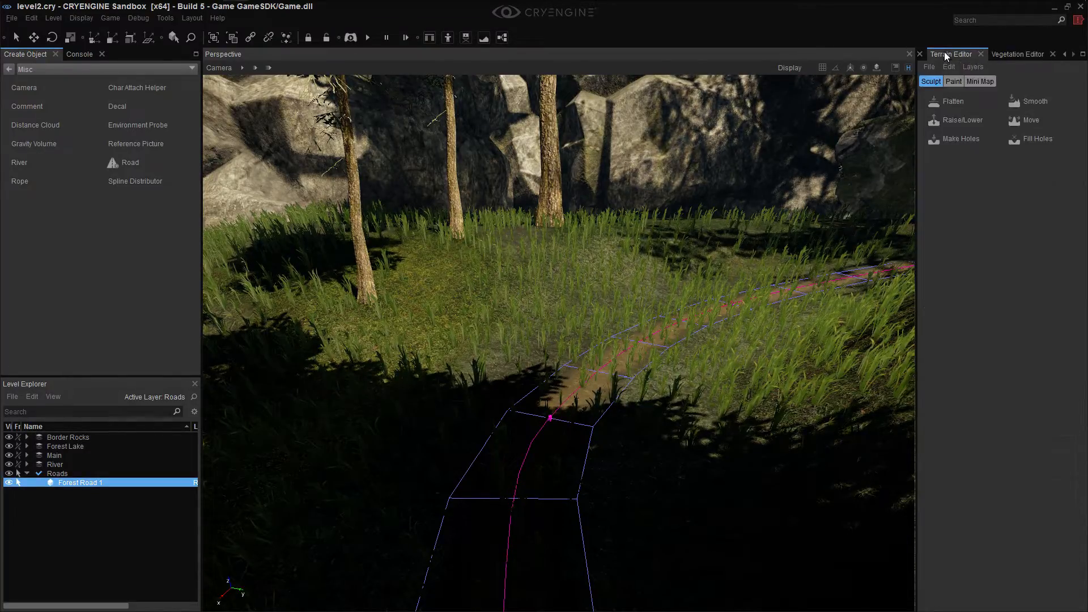
left_click(1065, 55)
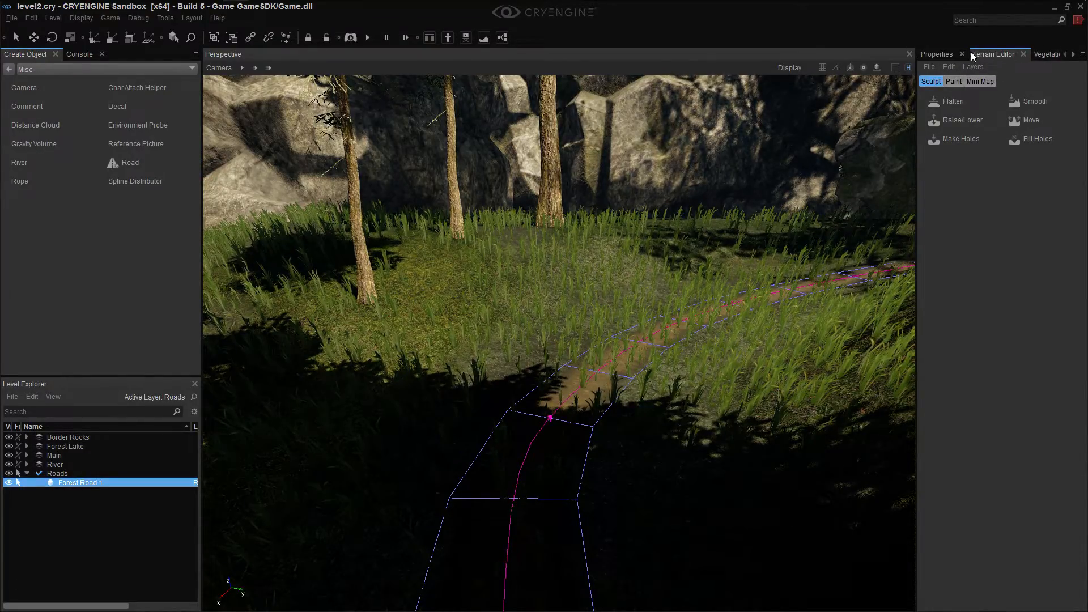
left_click(939, 54)
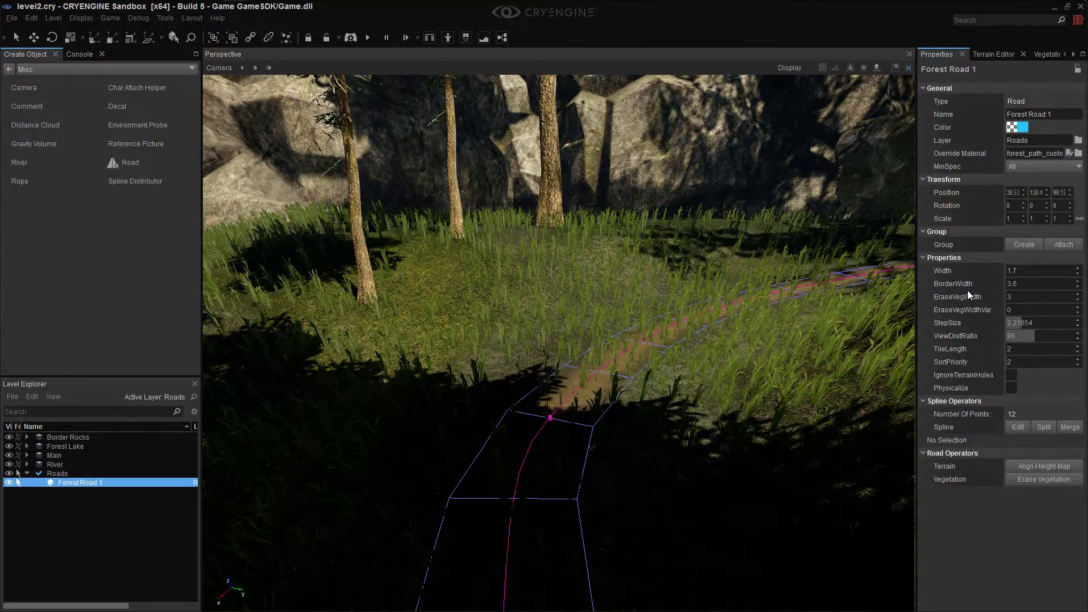
Set the road's EraseVegWidth to 0 and erase the vegetation along the road
left_click(1022, 295)
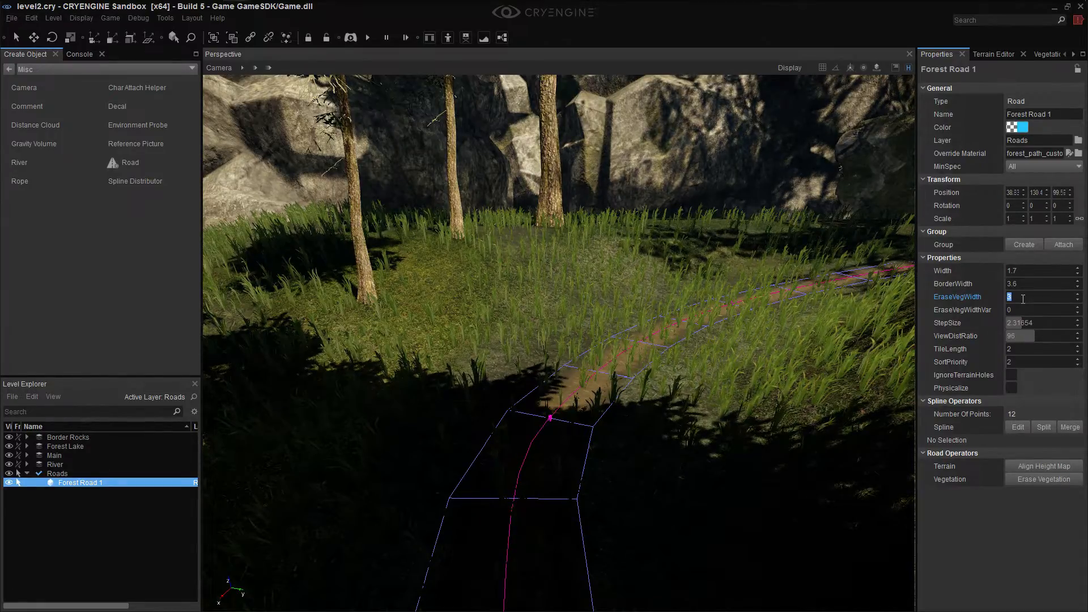
key("Return")
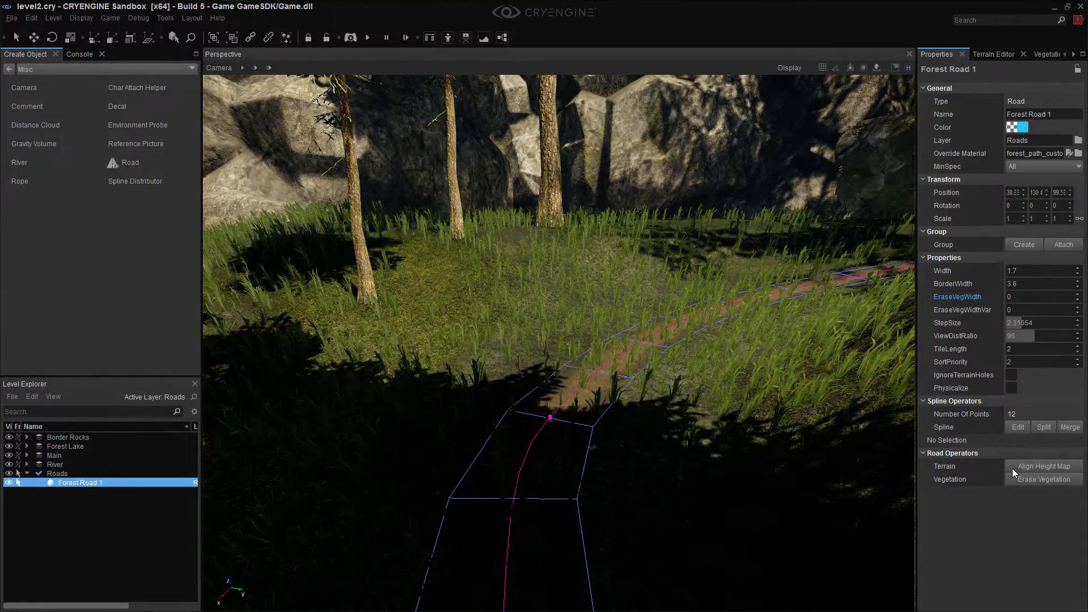
left_click(1029, 481)
mouse_move(855, 484)
right_mouse_down()
mouse_move(821, 510)
mouse_move(850, 482)
mouse_move(842, 402)
mouse_move(836, 505)
mouse_move(860, 393)
mouse_move(844, 454)
mouse_move(853, 482)
mouse_move(636, 335)
right_mouse_up()
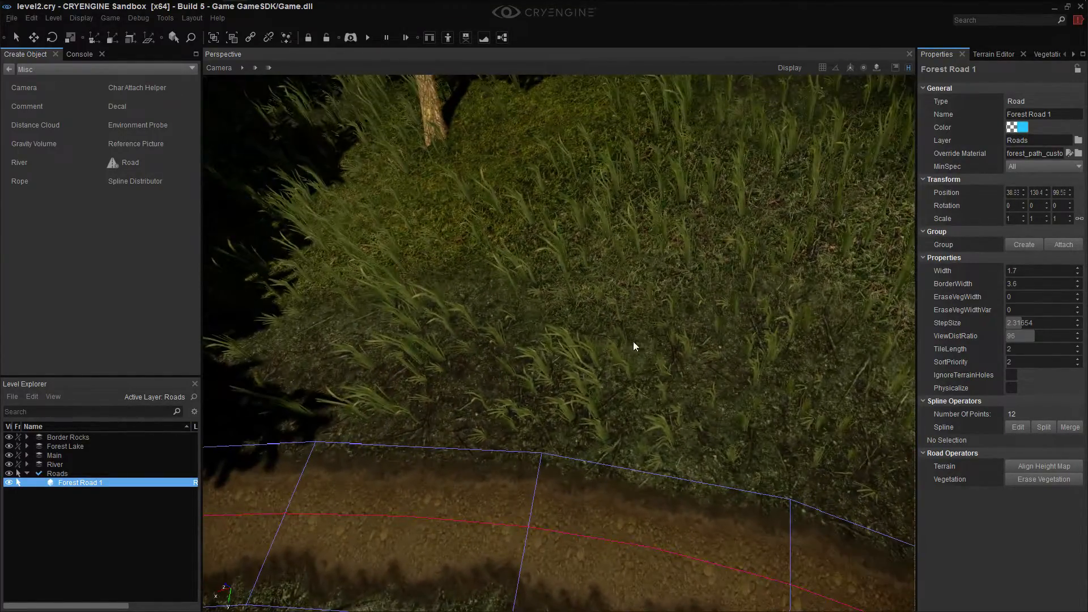
right_click_drag(535, 384, 360, 374)
right_click_drag(646, 335, 625, 159)
right_click_drag(544, 170, 586, 355)
right_click_drag(557, 398, 586, 377)
right_click_drag(578, 476, 773, 295)
Freeze and collapse the Roads layer, and collapse the Forest Bed Grass group in the vegetation list
left_click(1049, 56)
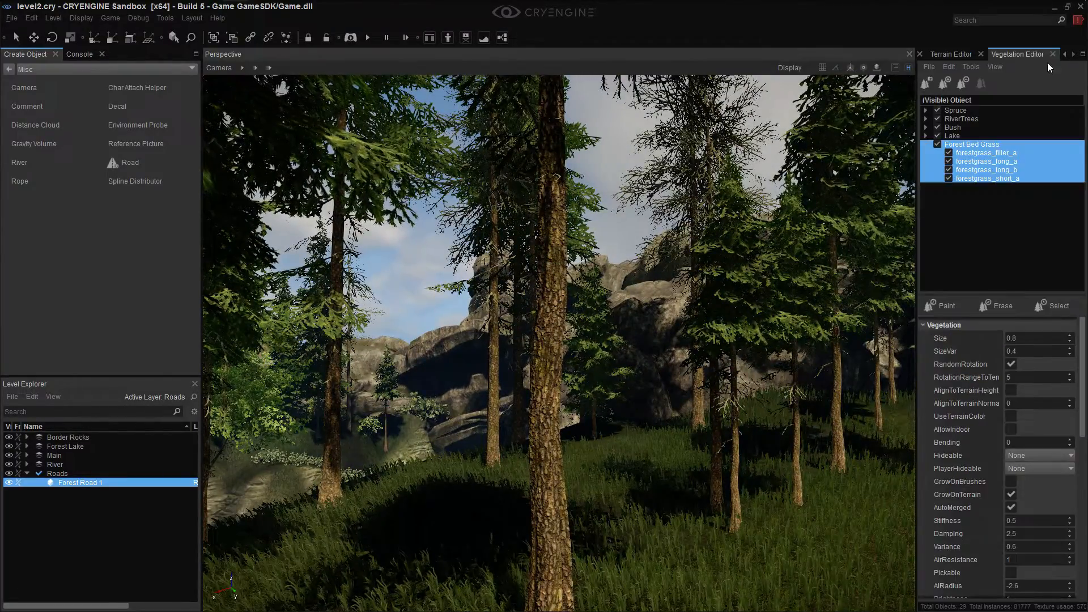
left_click(940, 56)
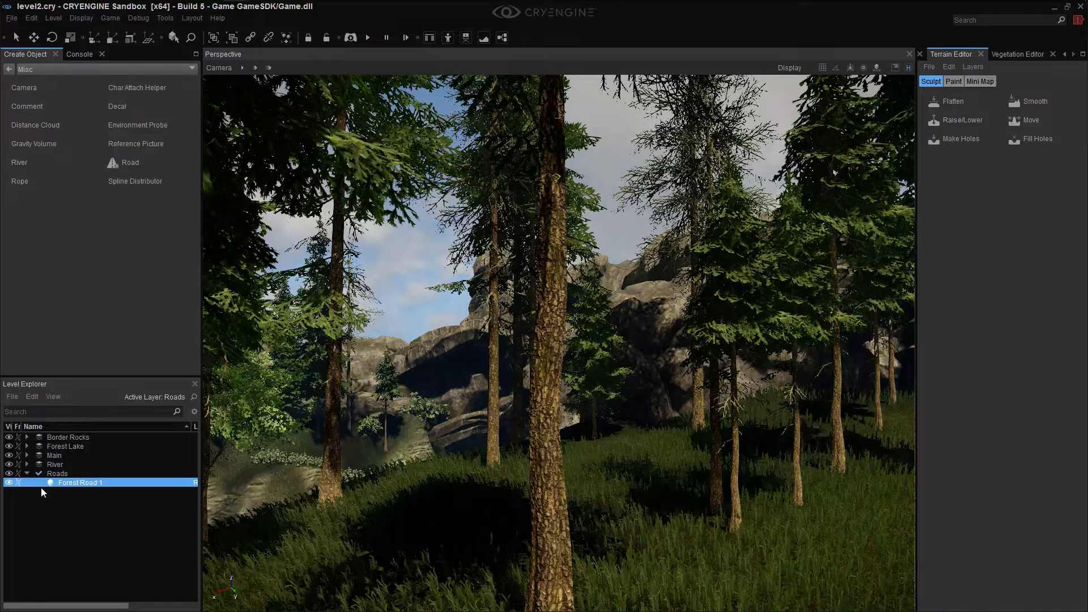
left_click(27, 473)
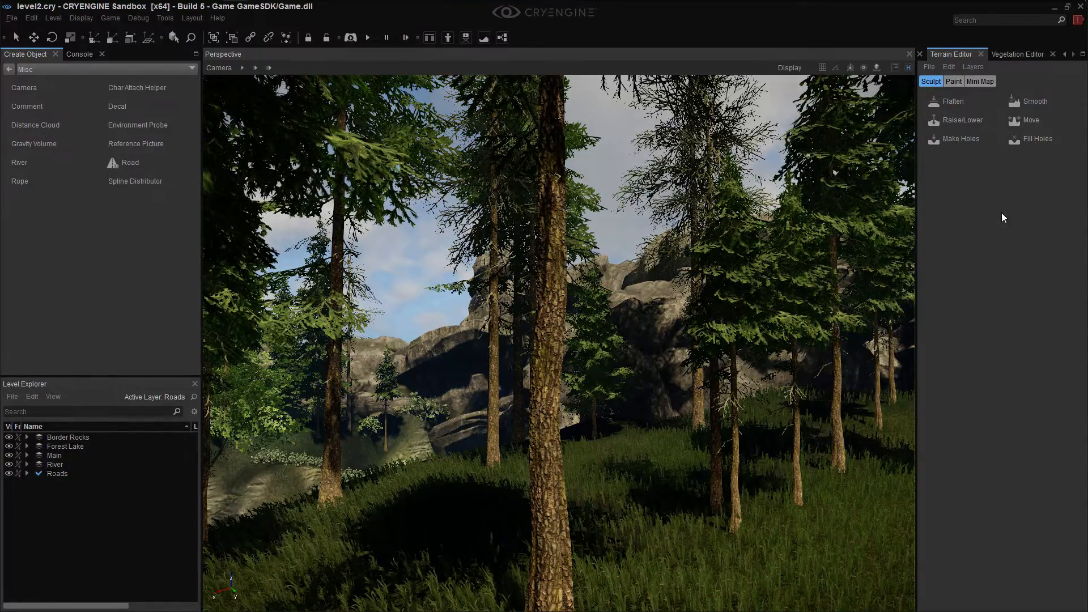
left_click(1045, 55)
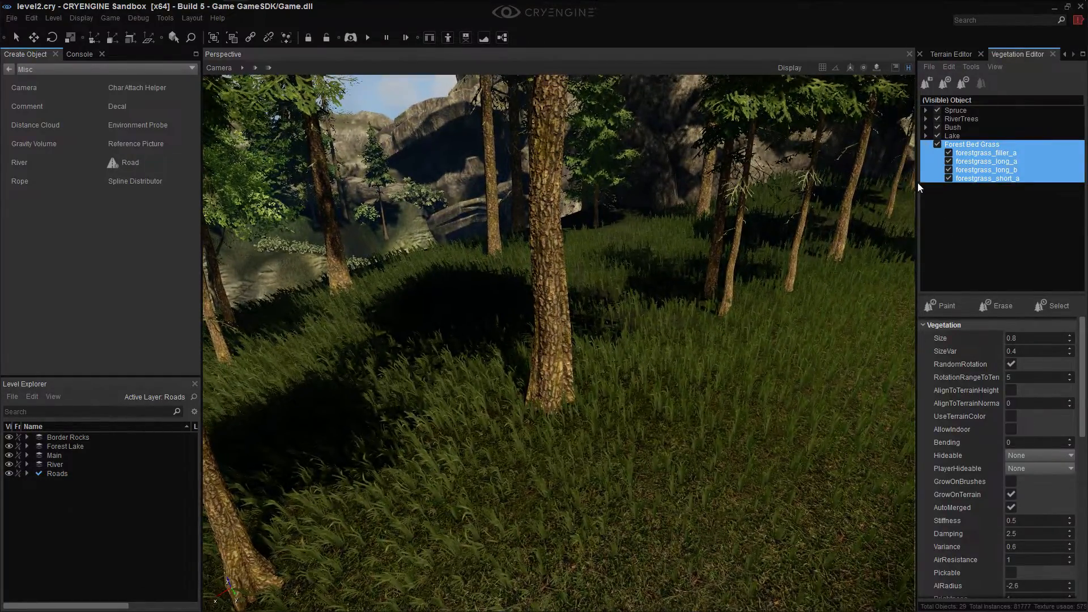
left_click(927, 144)
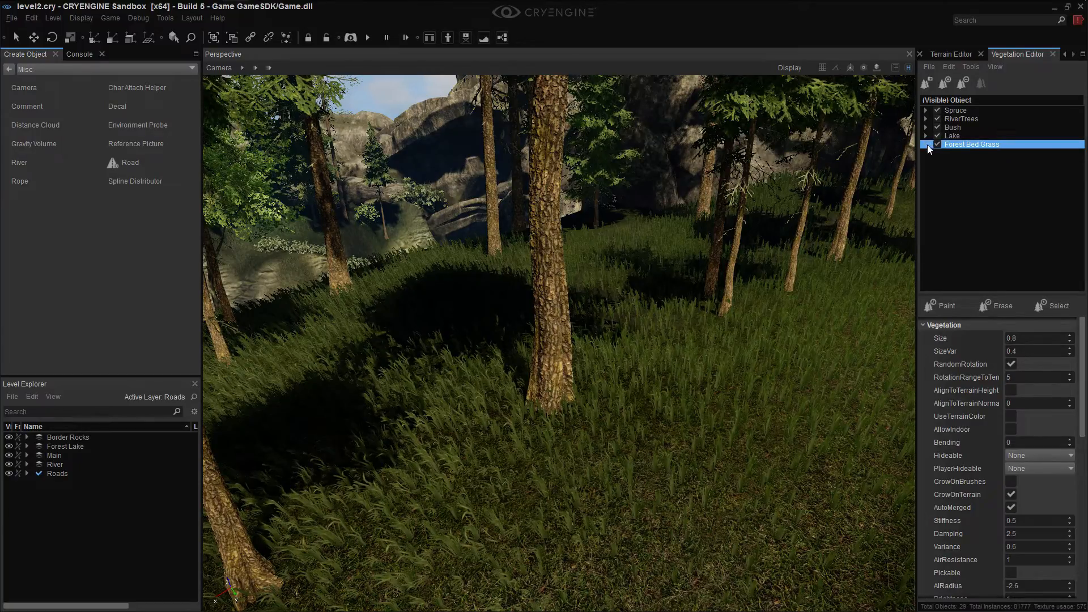
Walk through the forest in game mode to check the painted grass and the cleared dirt road
mouse_move(675, 405)
right_mouse_down()
mouse_move(677, 487)
mouse_move(787, 493)
mouse_move(781, 484)
mouse_move(765, 532)
mouse_move(753, 431)
mouse_move(668, 400)
right_mouse_up()
key("w")
key("w")
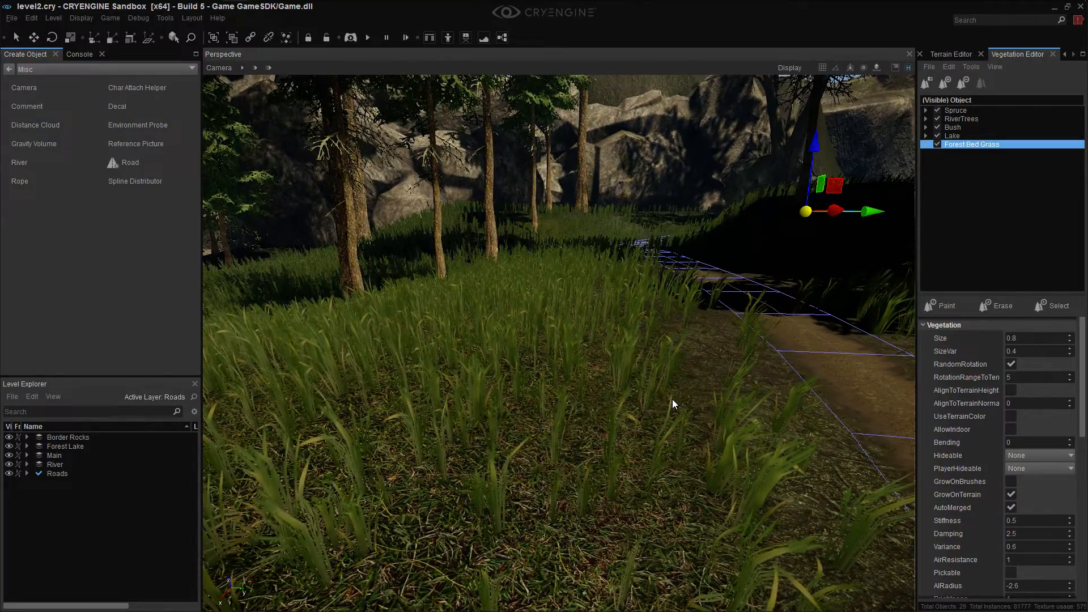
key("ctrl+g")
key("w")
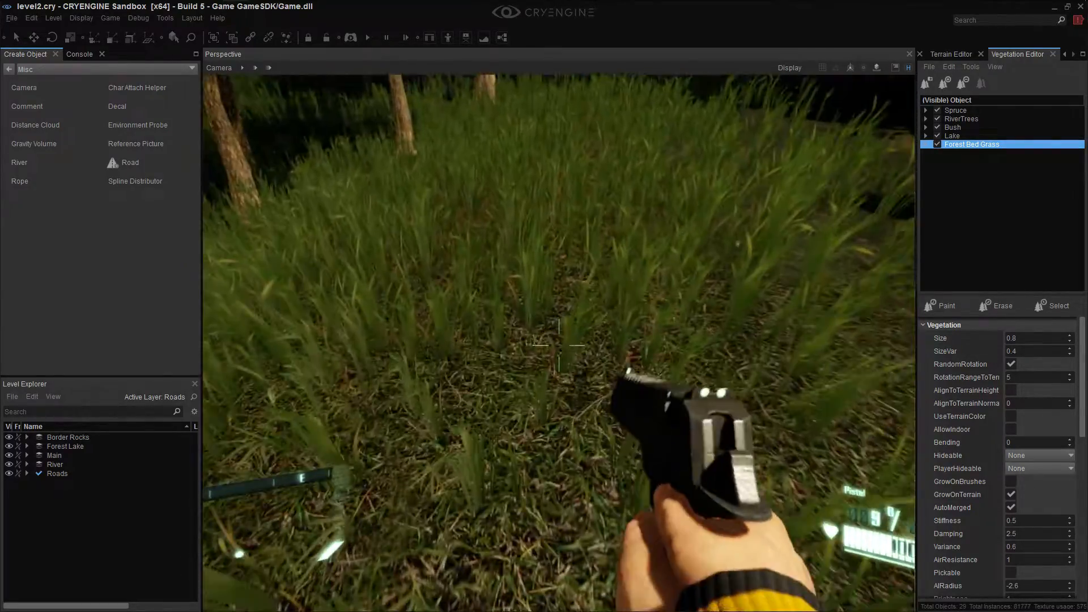
key("w")
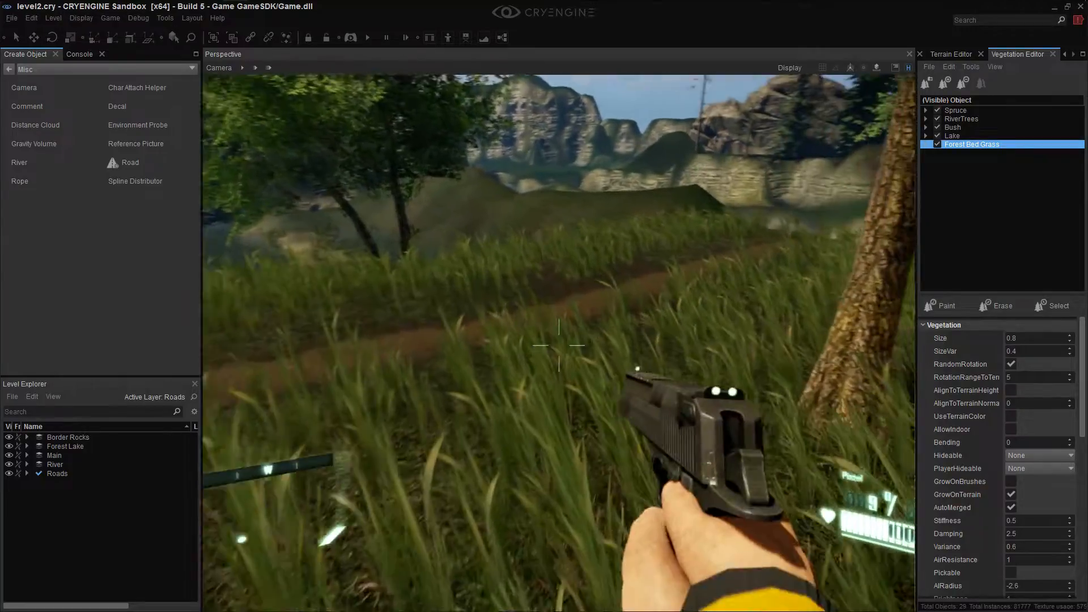
key("w")
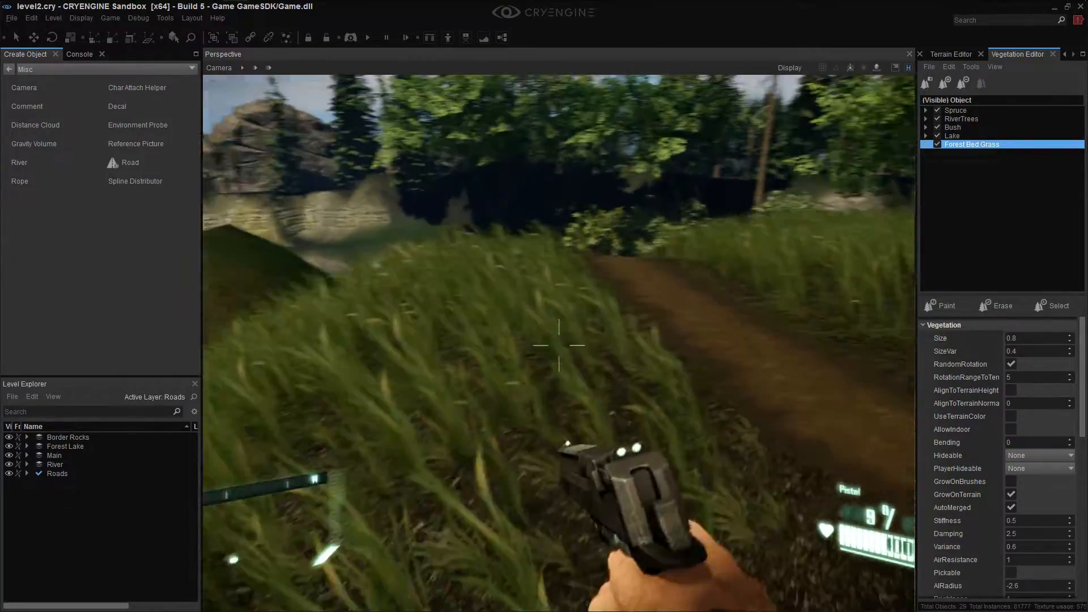
key("w")
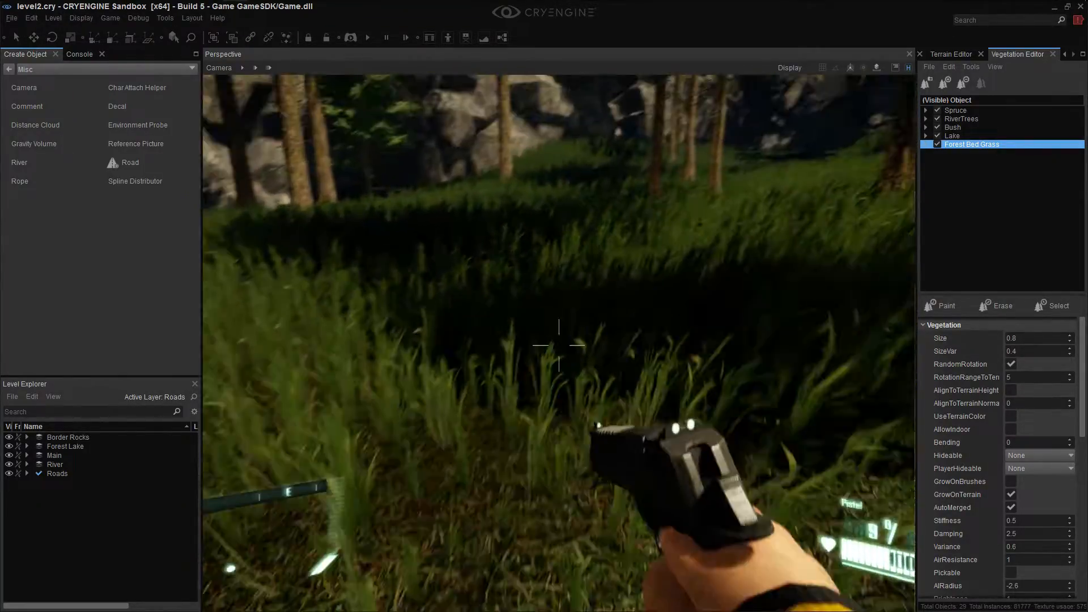
key("w")
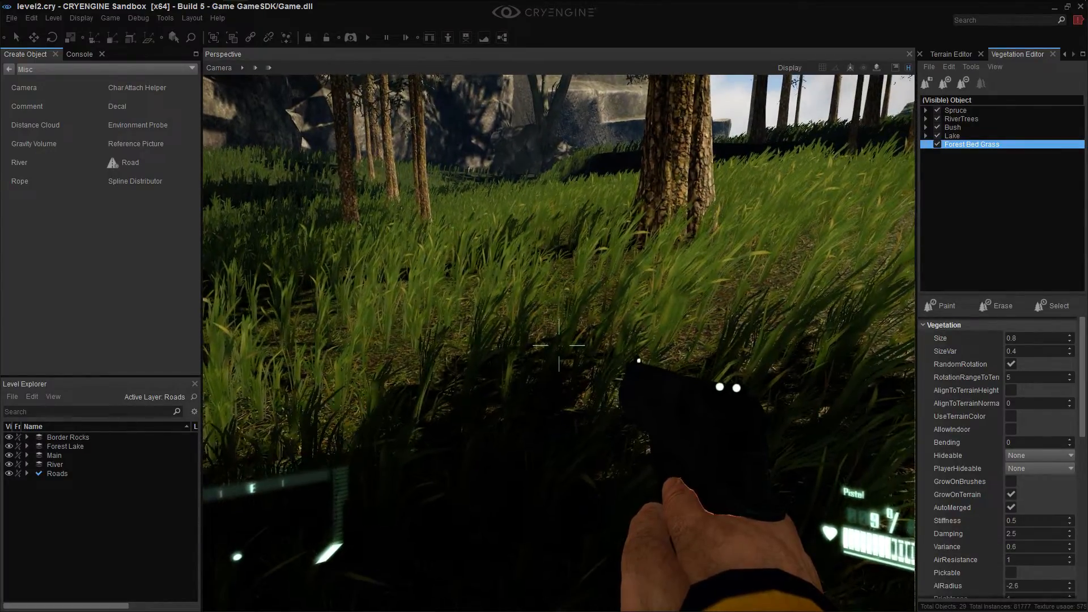
key("w")
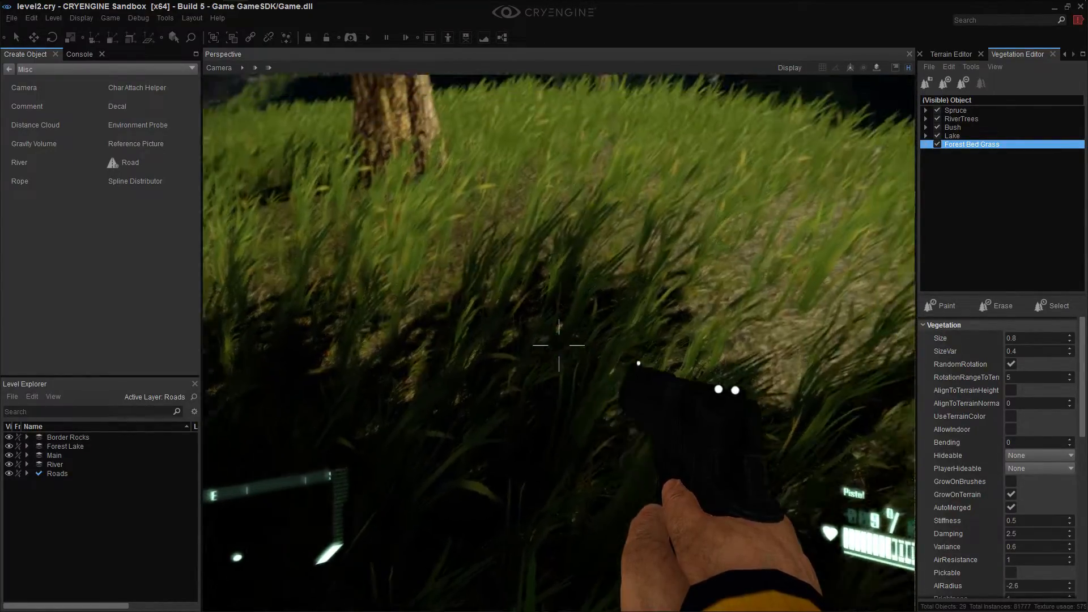
key("w")
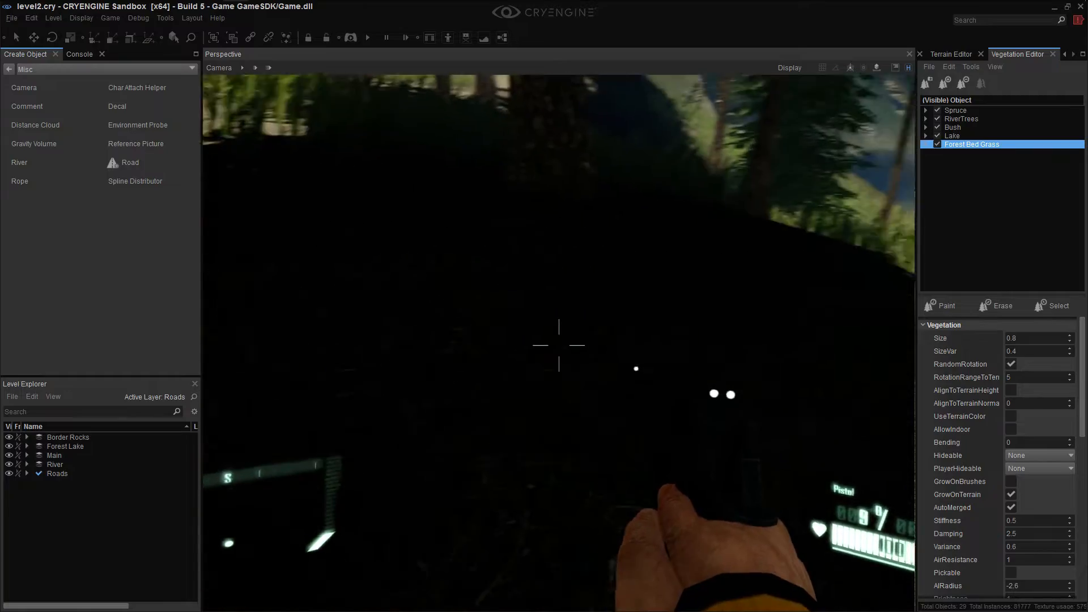
key("w")
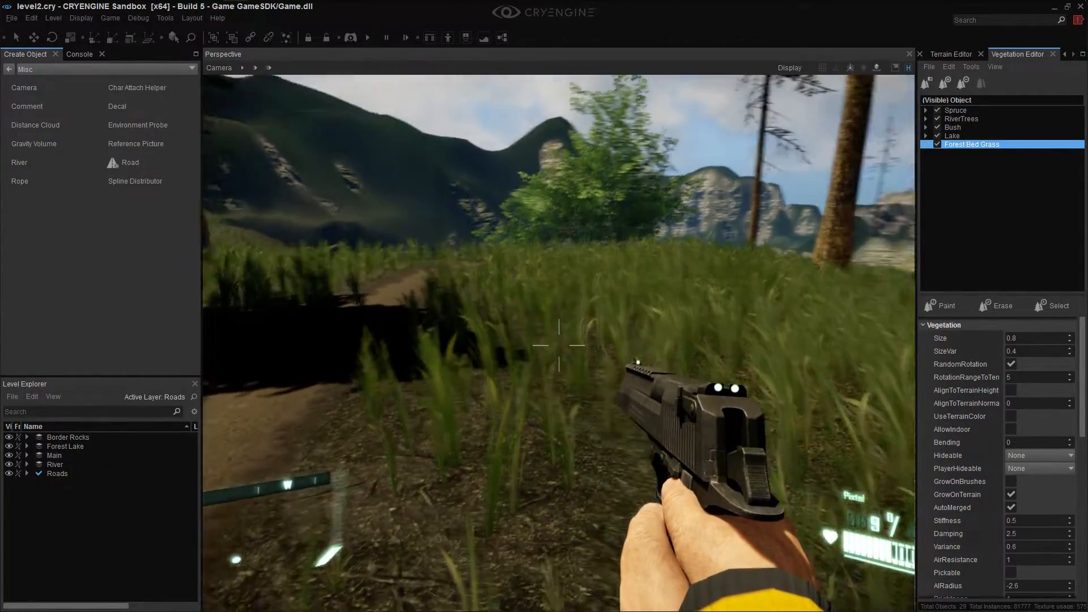
key("Escape")
Add a new vegetation group and name it Forest Best Grass 2
key("s")
right_click_drag(558, 342, 629, 354)
right_click(951, 177)
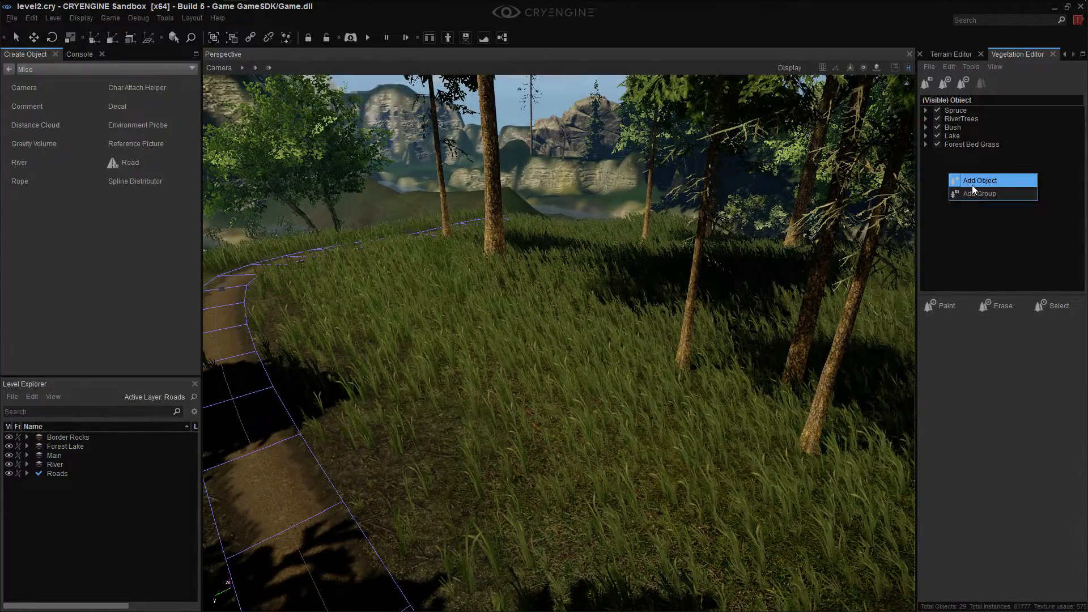
left_click(977, 193)
left_click(962, 153)
left_click(961, 153)
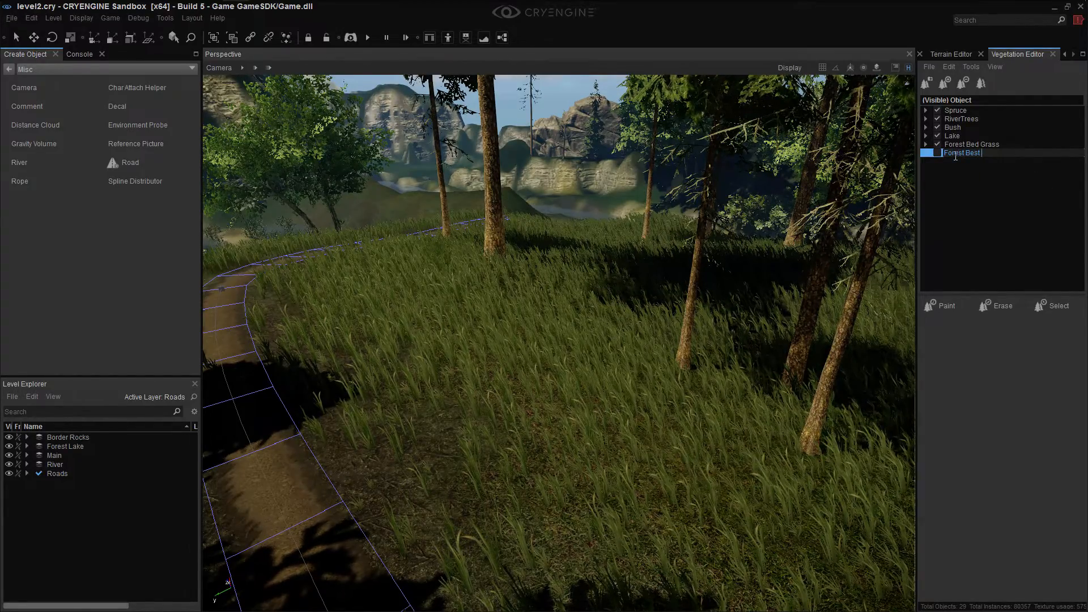
type("Forest Best Grass 2")
key("Return")
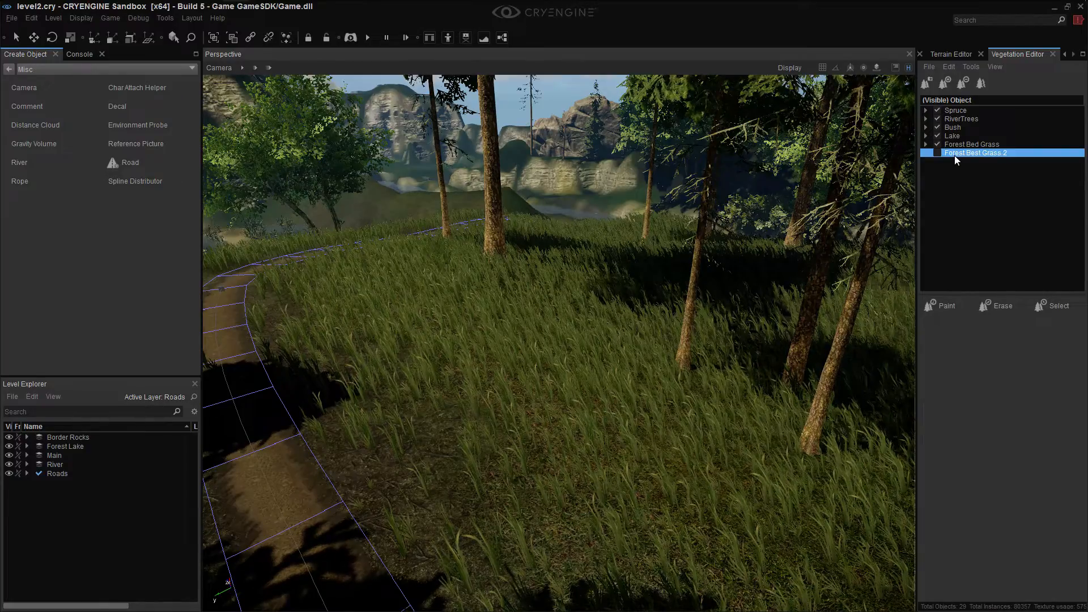
Start adding a vegetation object to Forest Best Grass 2 and browse to the objects/natural/ground/mv_plants folder
left_click(944, 83)
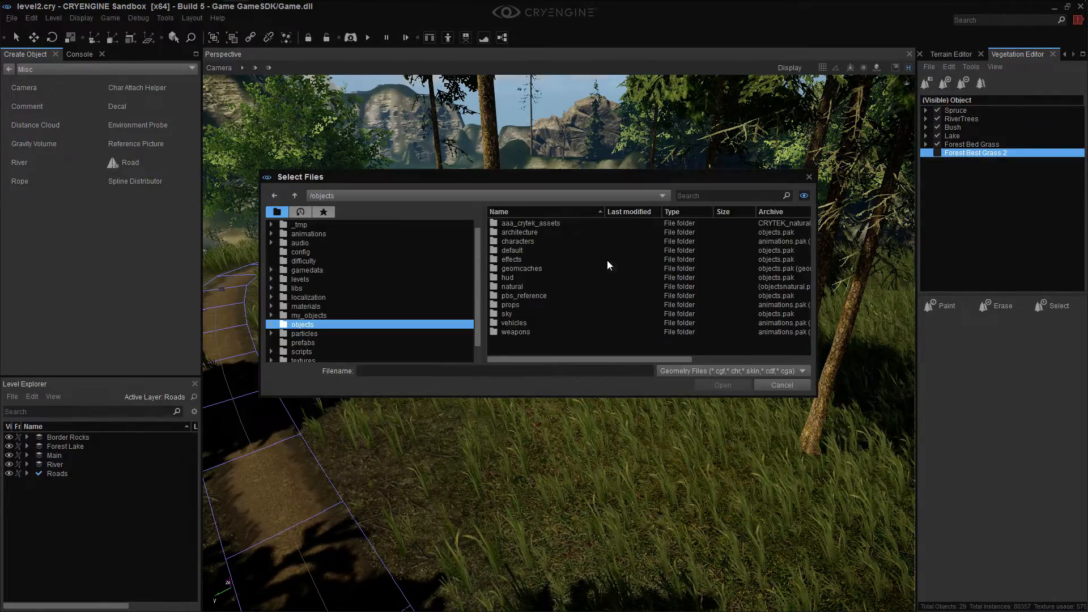
double_click(518, 287)
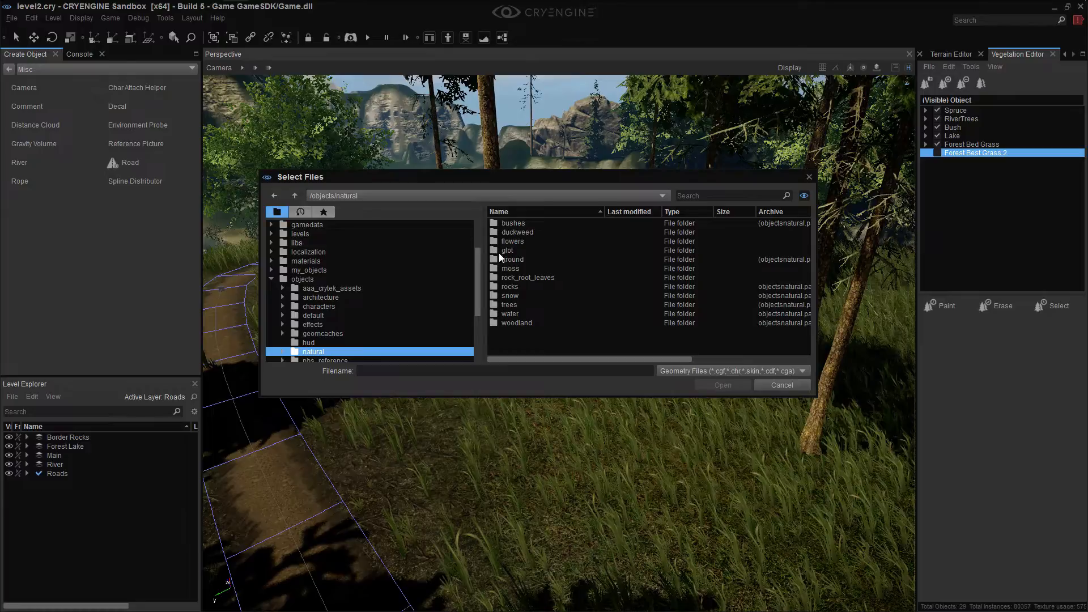
double_click(512, 260)
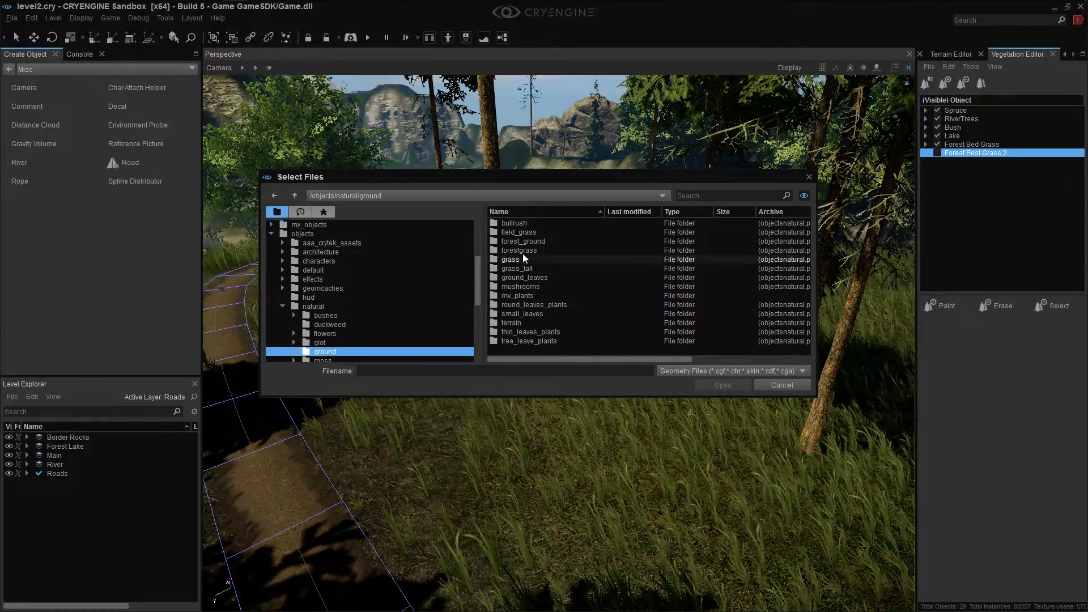
left_click(520, 297)
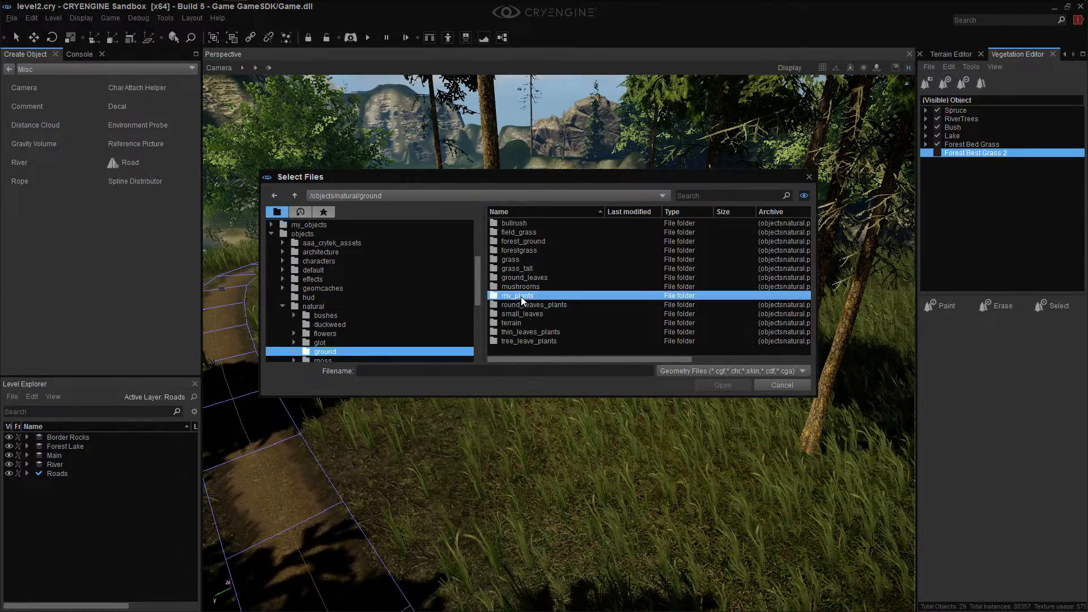
double_click(520, 297)
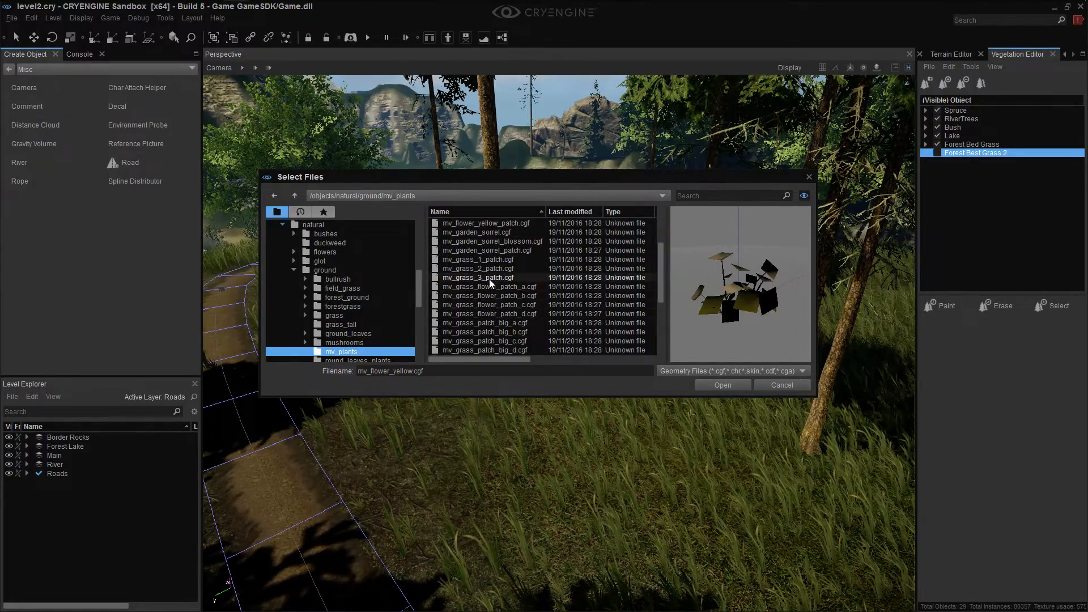
Add mv_grass_wild_a.cgf and mv_grass_wild_b.cgf to the Forest Best Grass 2 group
scroll(497, 329, "down", 2)
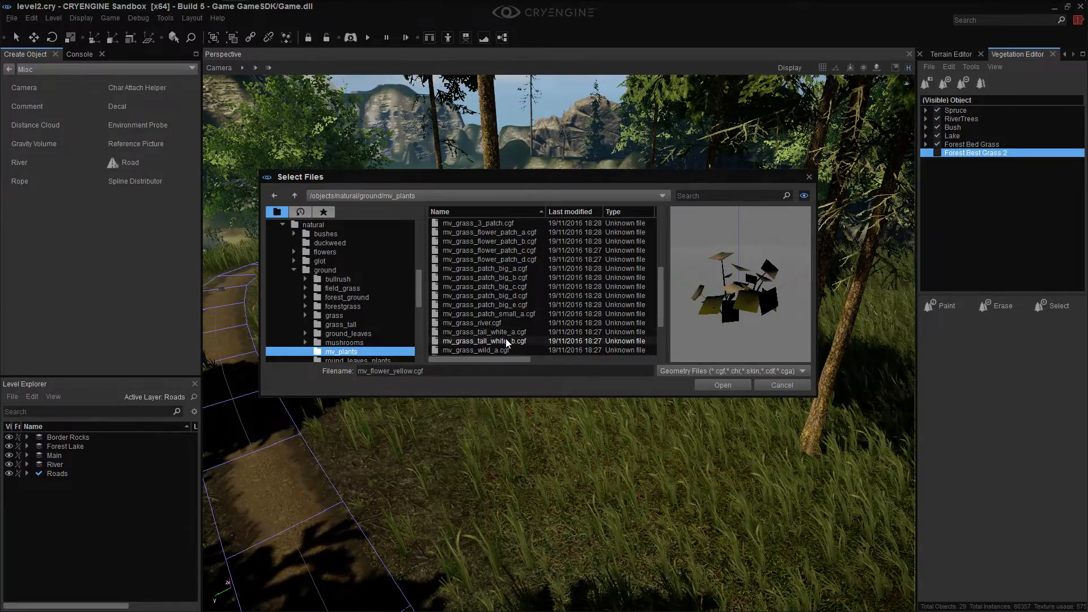
scroll(506, 339, "down", 1)
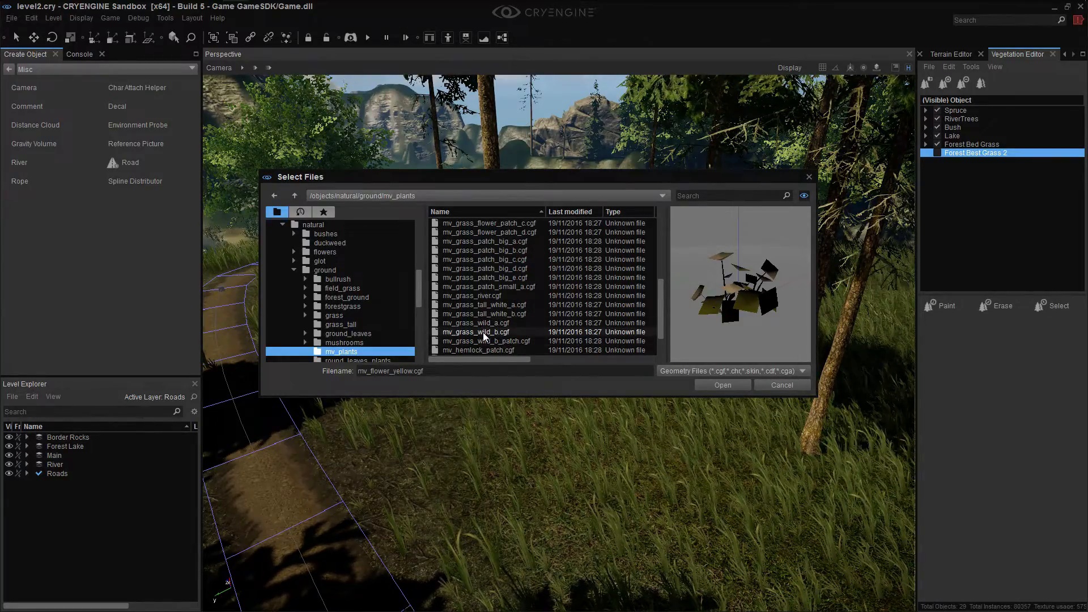
left_click(489, 332)
left_click(489, 324, "ctrl")
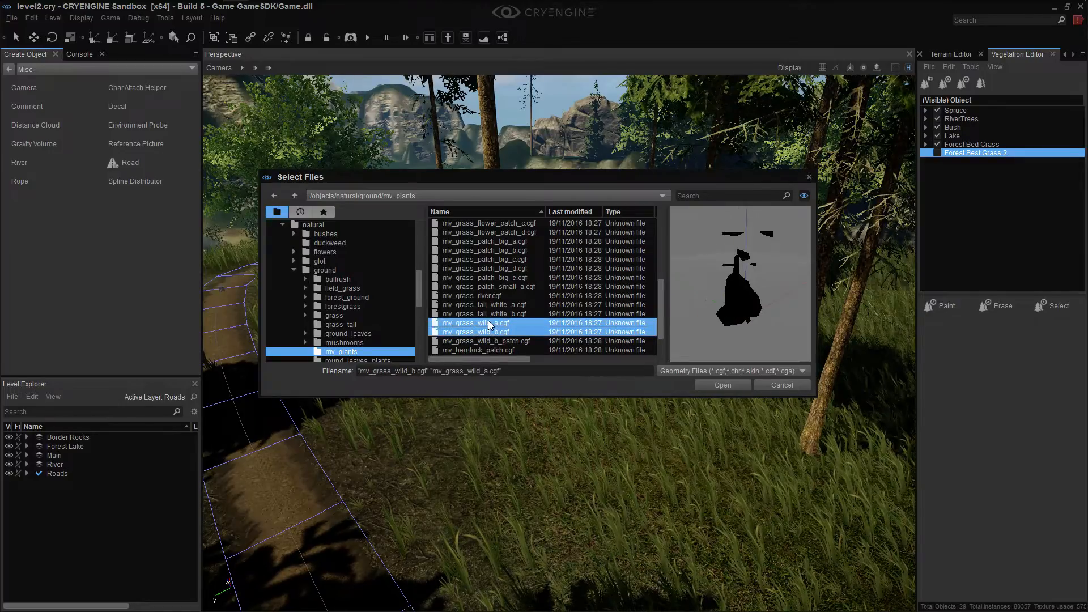
scroll(512, 313, "down", 1)
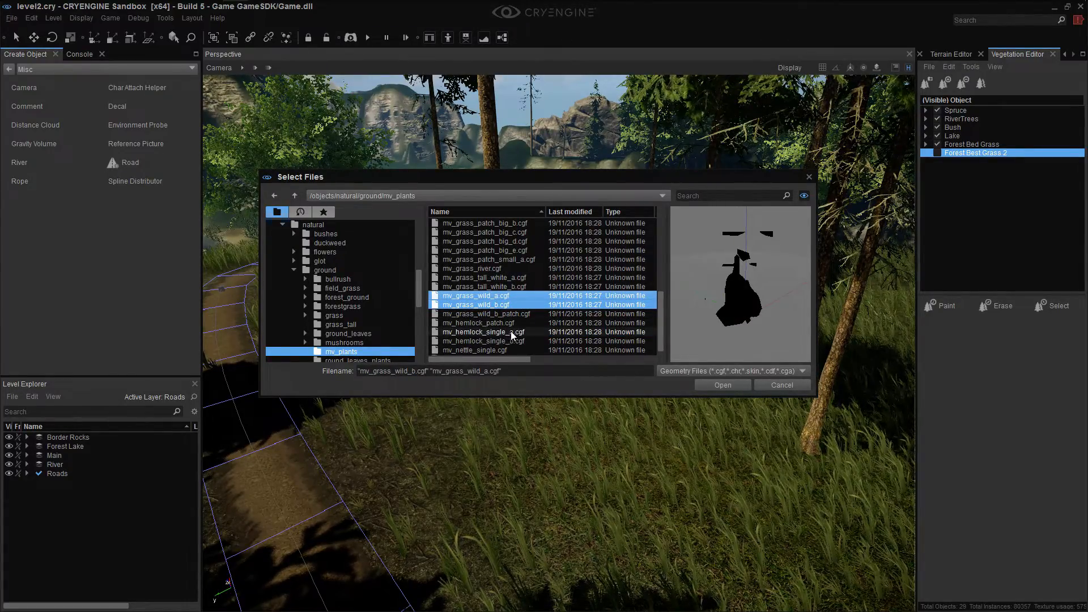
scroll(512, 332, "down", 1)
scroll(511, 317, "up", 7)
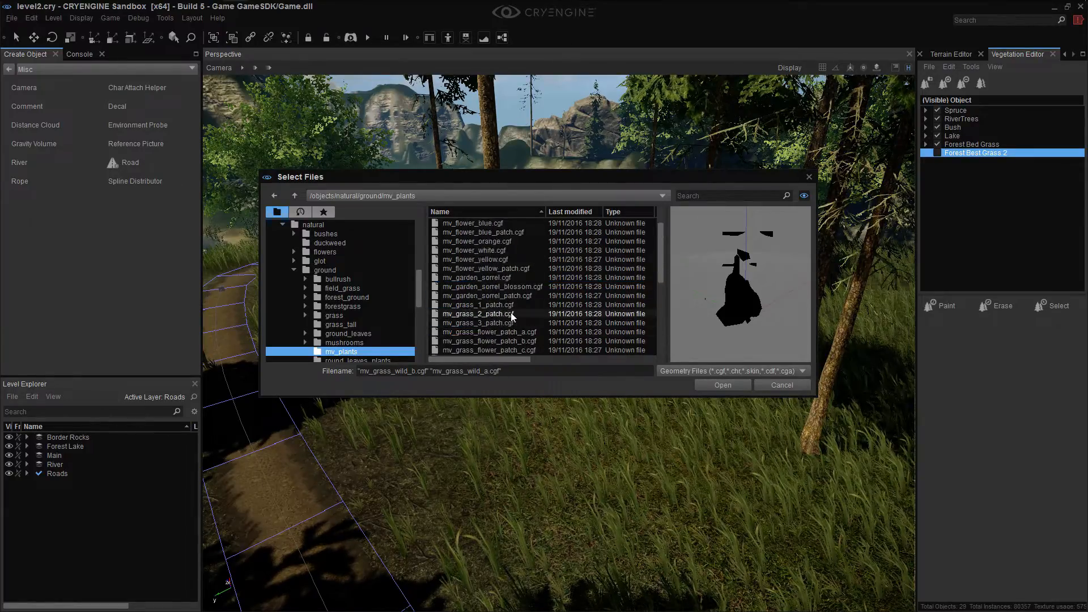
scroll(512, 309, "down", 2)
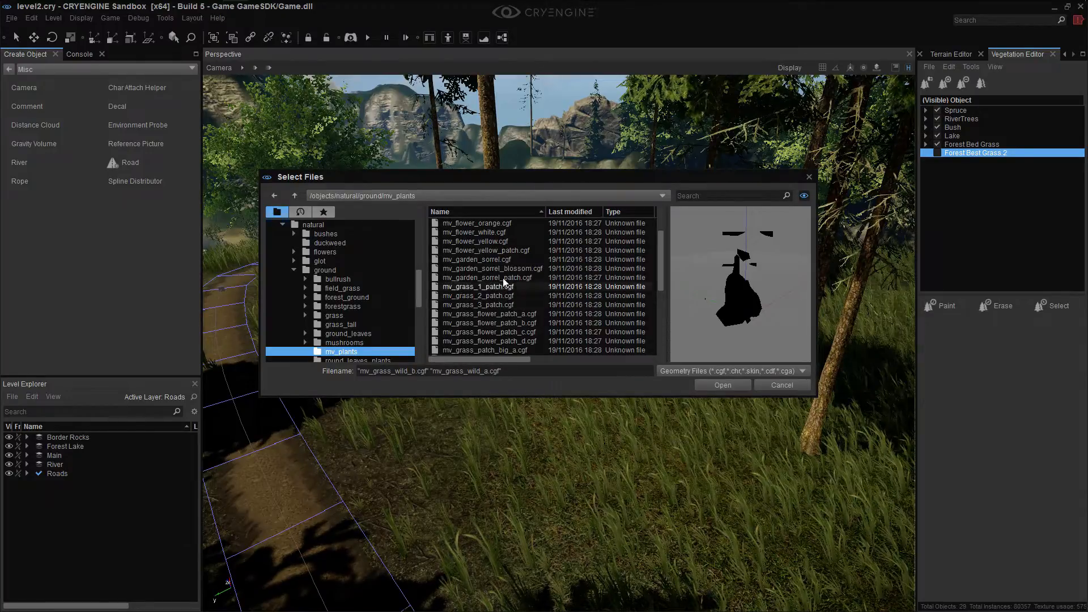
scroll(506, 326, "down", 4)
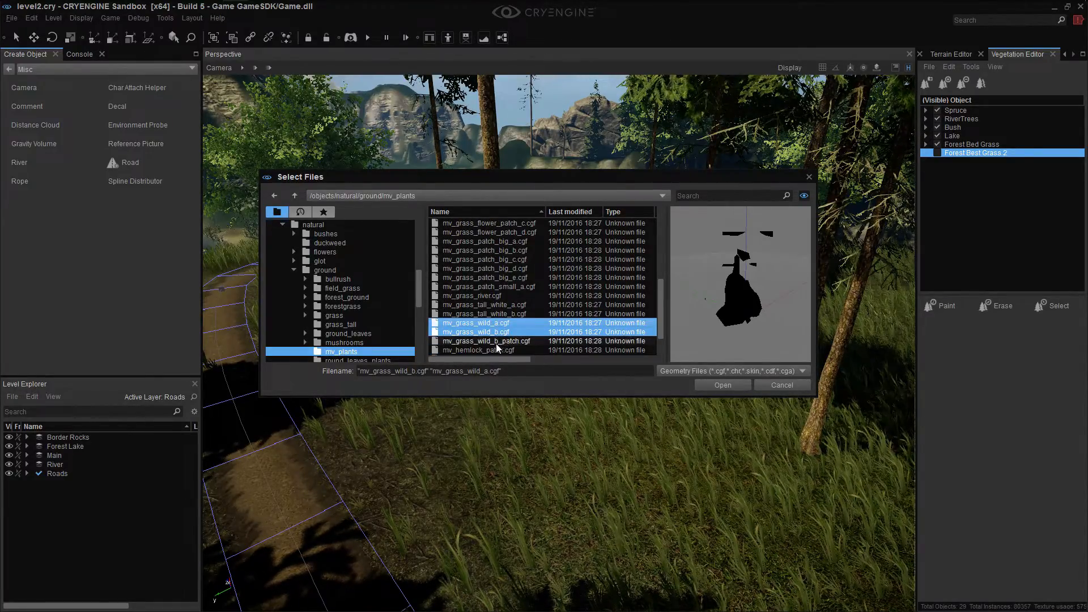
left_click(731, 387)
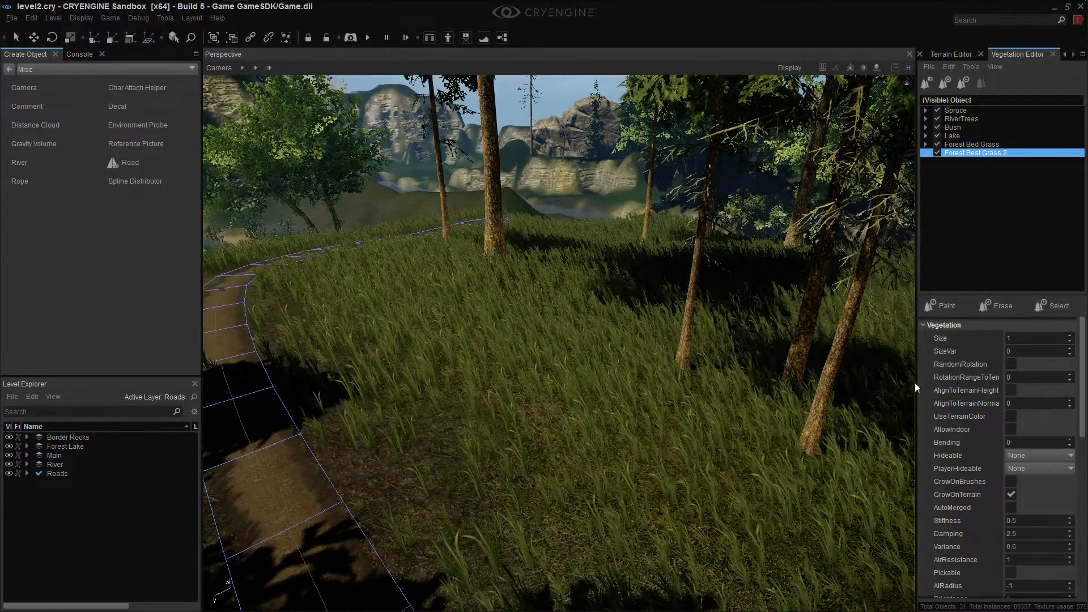
Activate vegetation painting for Forest Best Grass 2 with a brush radius of 3
left_click(945, 306)
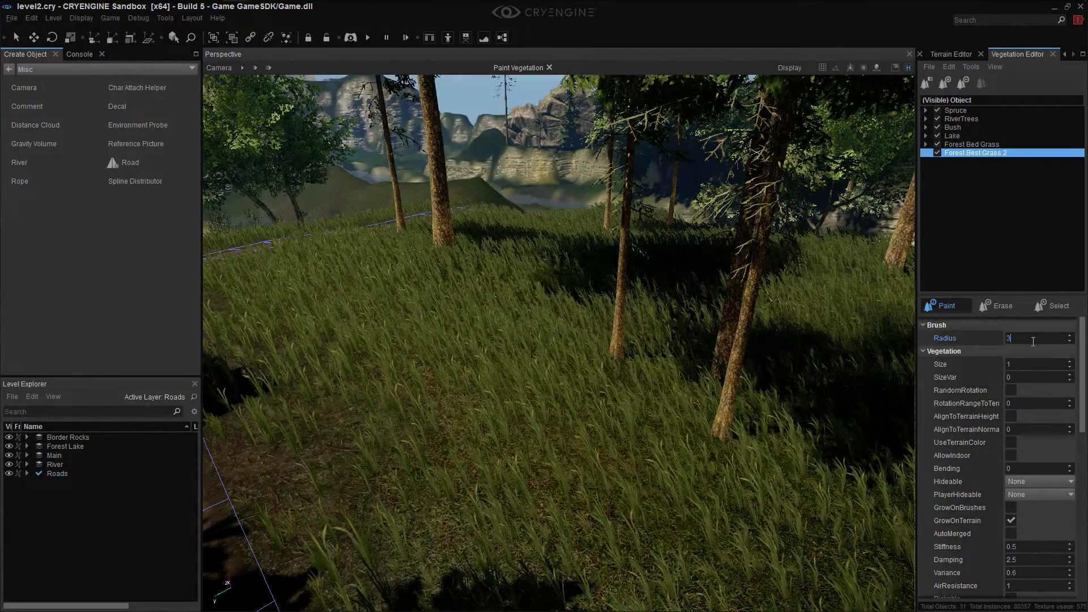
left_click(543, 358)
key("w")
mouse_move(512, 418)
right_mouse_down()
mouse_move(523, 391)
mouse_move(505, 462)
mouse_move(508, 434)
mouse_move(560, 438)
mouse_move(498, 461)
right_mouse_up()
key("w")
key("s")
key("s")
right_click_drag(503, 391, 503, 377)
Try a stroke of the wild grass on the ground near the road and erase it again
mouse_move(503, 376)
left_mouse_down()
mouse_move(410, 450)
mouse_move(453, 445)
left_mouse_up()
mouse_move(453, 445)
right_mouse_down()
mouse_move(461, 428)
mouse_move(463, 453)
mouse_move(487, 430)
right_mouse_up()
key("s")
mouse_move(486, 430)
left_mouse_down("ctrl")
mouse_move(471, 447)
mouse_move(544, 417)
left_mouse_up("ctrl")
right_click_drag(506, 436, 472, 389)
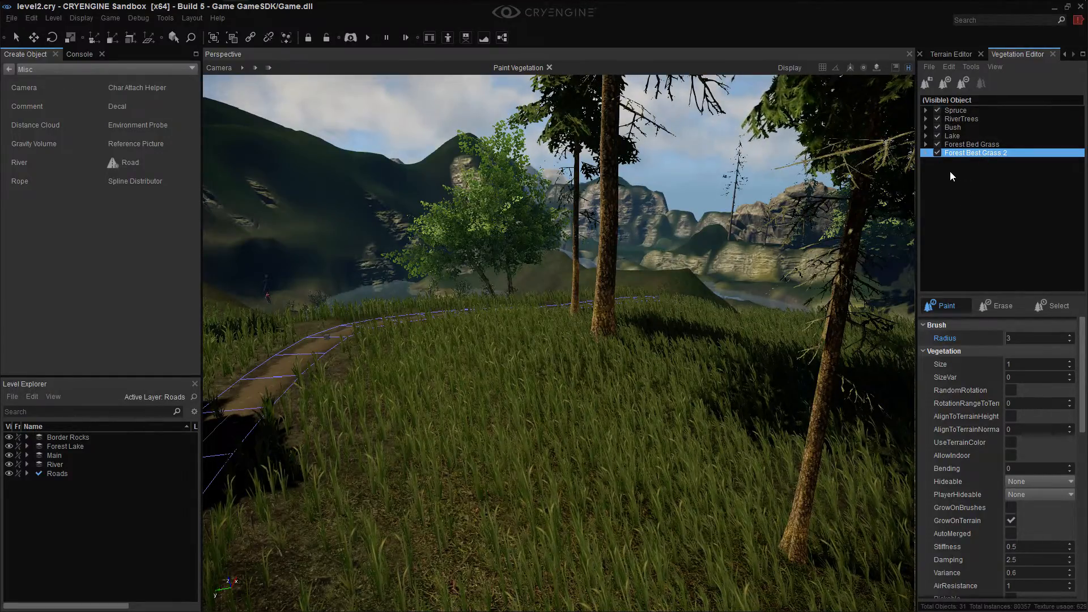
Set the wild grass Size to 0.8 and SizeVar to 0.4, and enable RandomRotation, UseTerrainColor and AutoMerged
key("w")
mouse_move(574, 417)
right_mouse_down()
mouse_move(563, 399)
mouse_move(545, 397)
mouse_move(610, 405)
right_mouse_up()
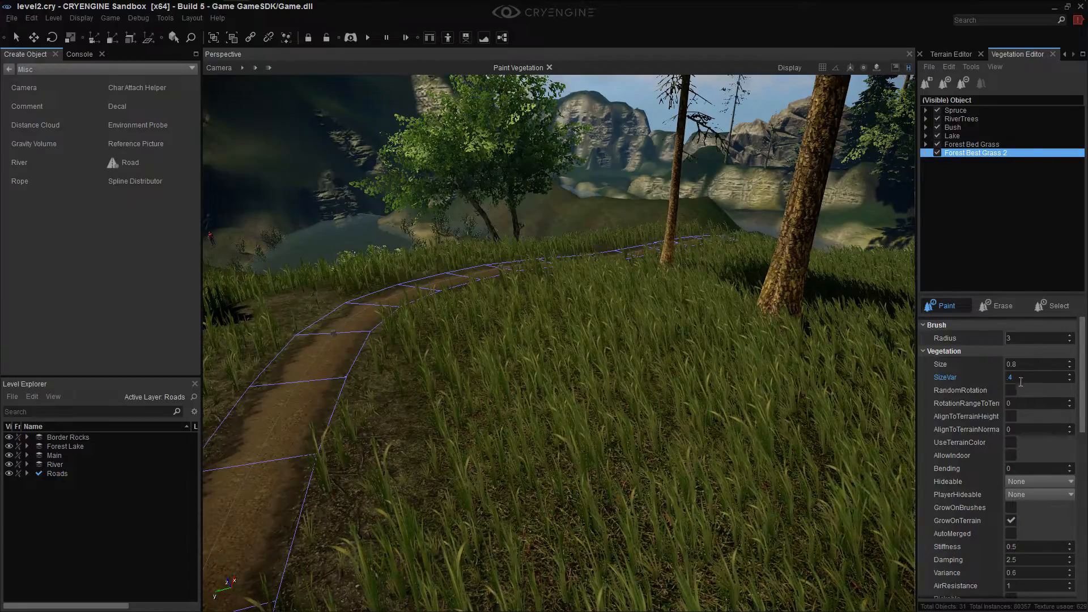
left_click(1008, 389)
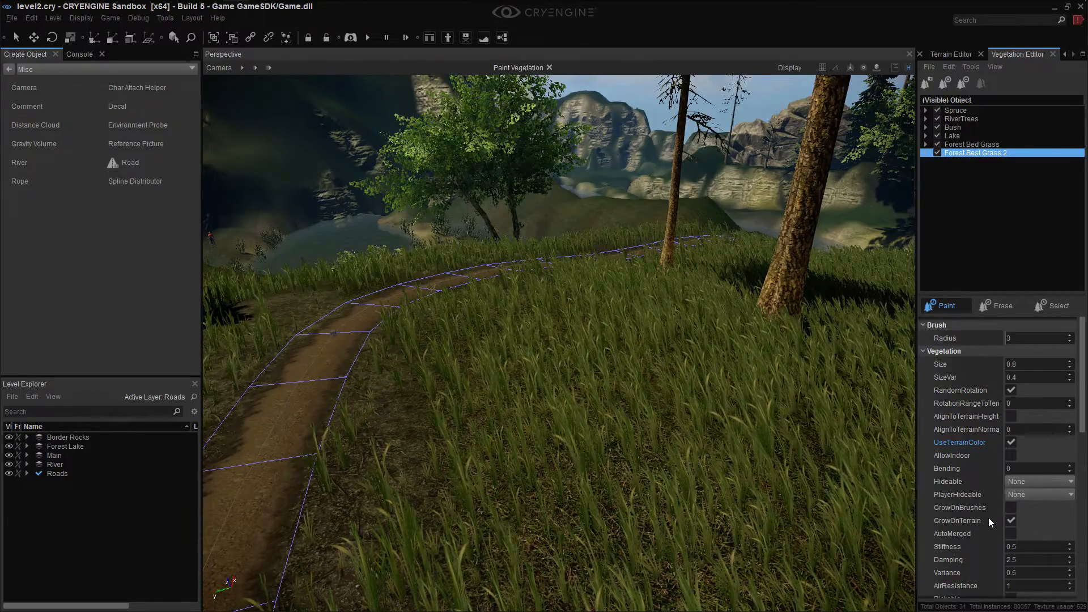
Try painting the adjusted wild grass beside the road and undo the strokes
mouse_move(533, 423)
left_mouse_down()
mouse_move(552, 419)
mouse_move(584, 450)
mouse_move(610, 321)
left_mouse_up()
mouse_move(658, 450)
right_mouse_down()
mouse_move(683, 458)
mouse_move(691, 447)
mouse_move(653, 433)
right_mouse_up()
key("ctrl+z")
key("ctrl+z")
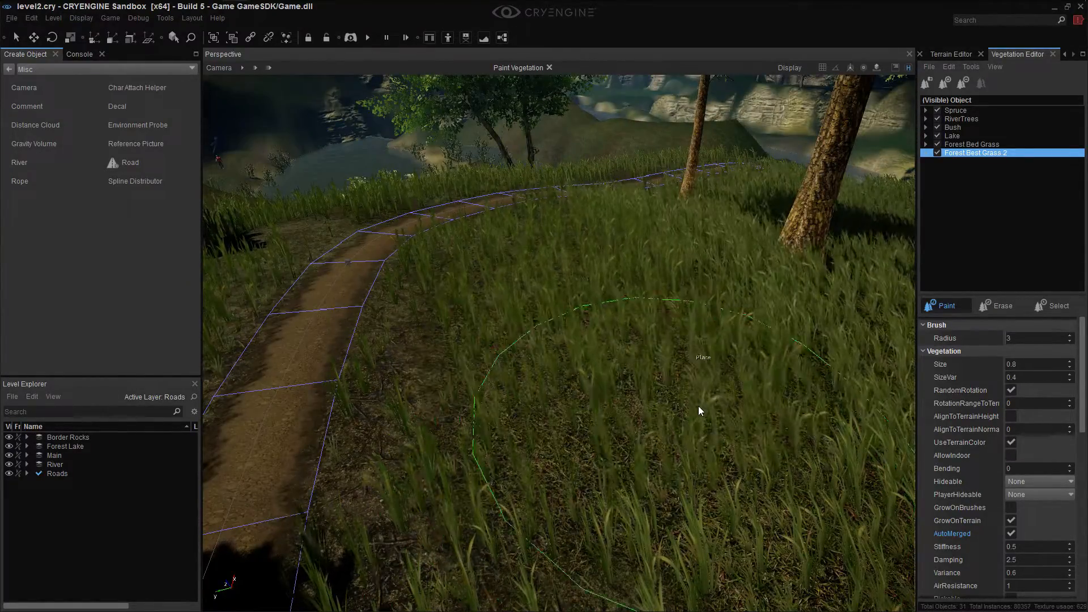
Set the Density of the Forest Best Grass 2 objects to 5.7
left_click_drag(1078, 412, 1079, 491)
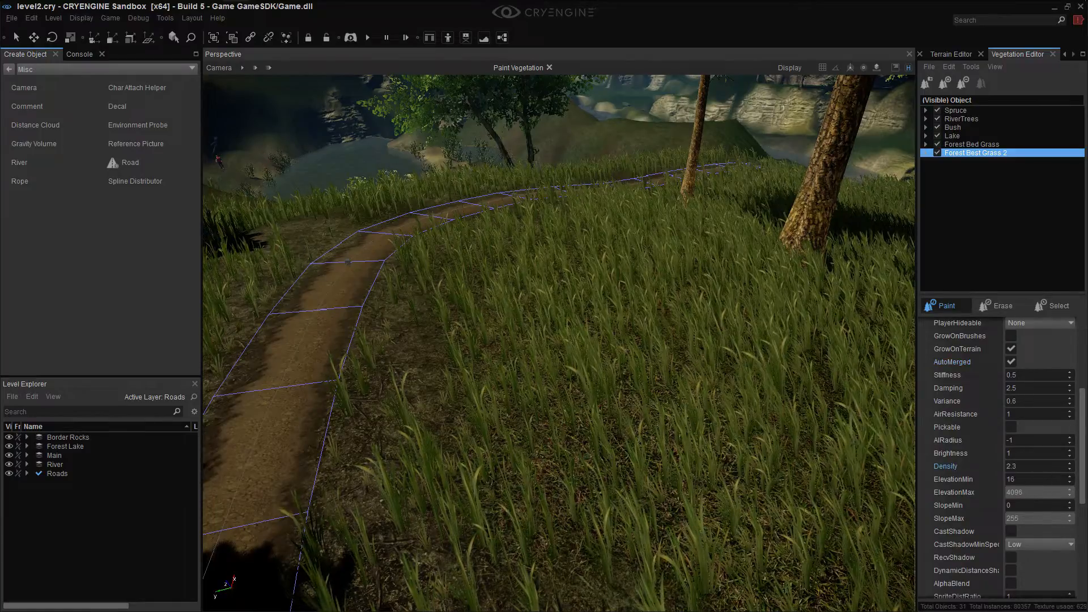
right_click_drag(652, 300, 987, 384)
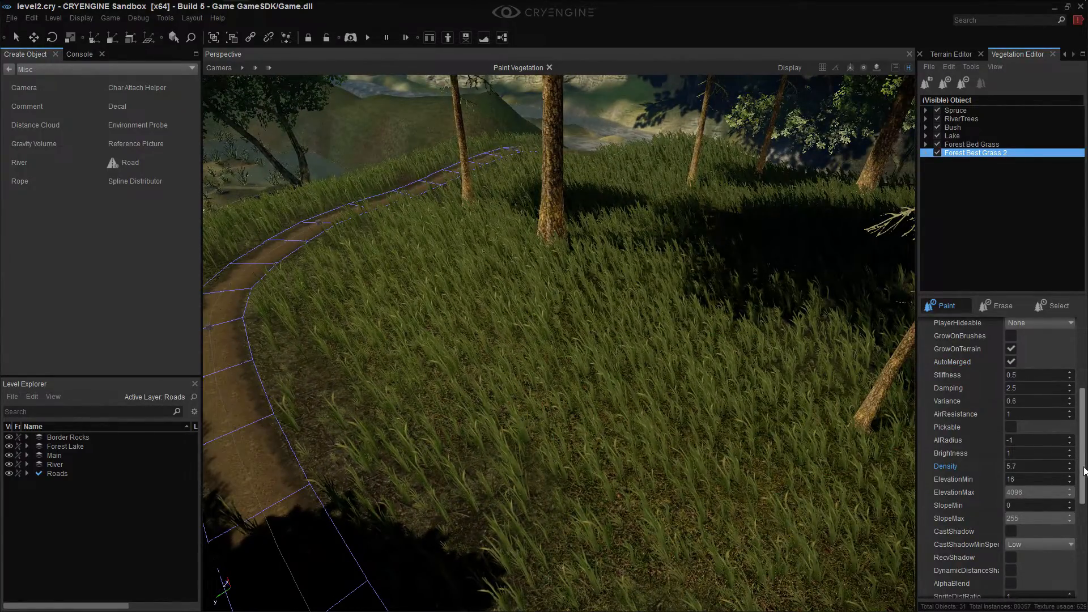
left_click_drag(1084, 466, 1085, 363)
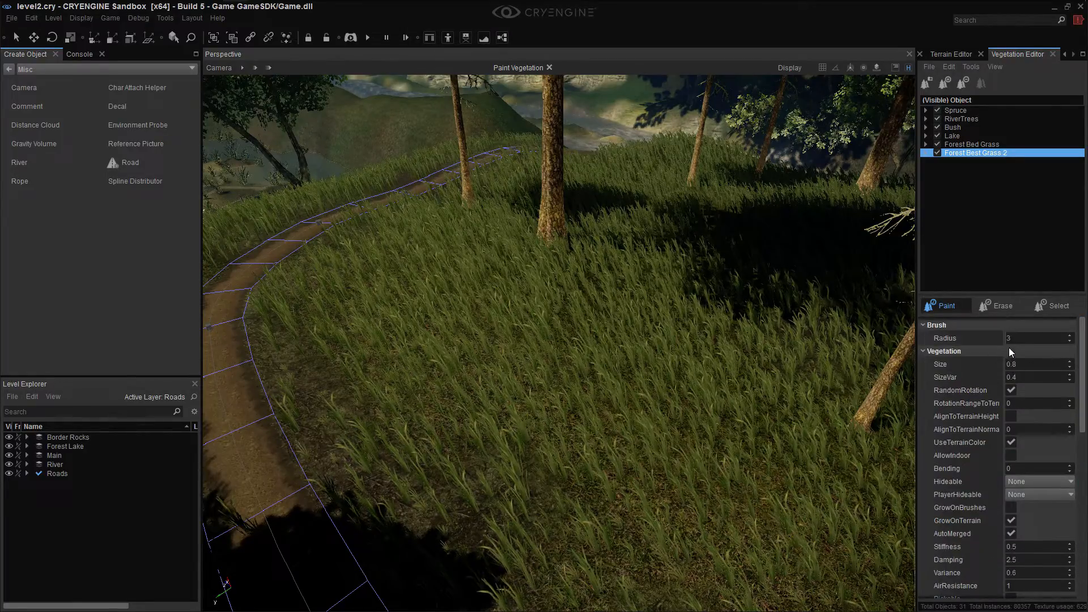
Set the brush radius to about 9.5 and paint Forest Best Grass 2 across the forest floor among the trees beside the road
left_click_drag(1019, 338, 1027, 339)
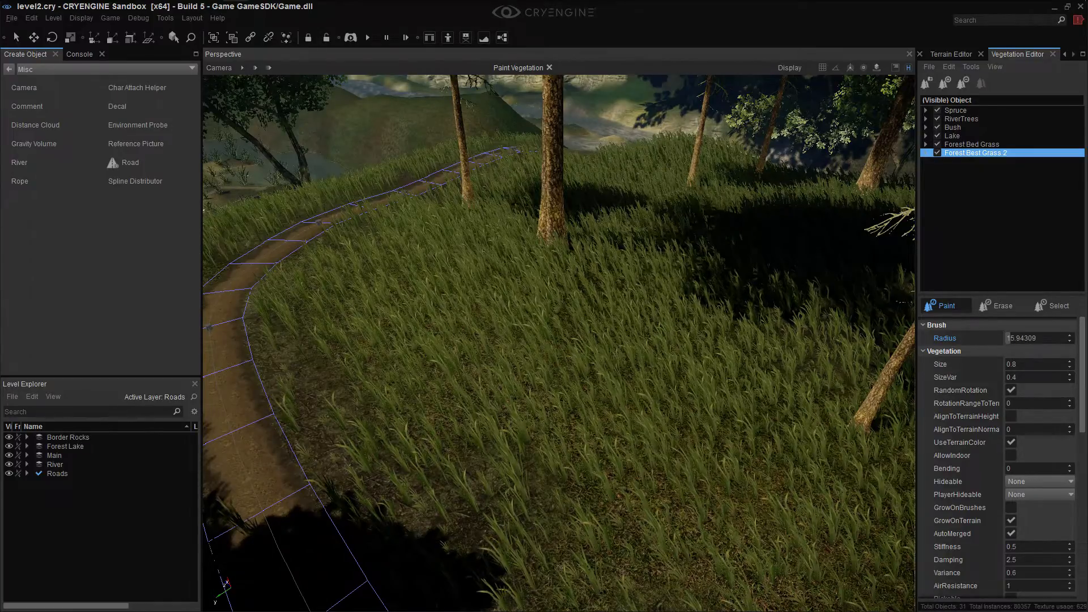
mouse_move(654, 305)
left_mouse_down()
mouse_move(649, 355)
mouse_move(663, 216)
mouse_move(655, 266)
left_mouse_up()
right_click_drag(655, 266, 645, 283)
key("w")
mouse_move(645, 284)
left_mouse_down()
mouse_move(622, 310)
mouse_move(446, 280)
left_mouse_up()
mouse_move(447, 280)
right_mouse_down()
mouse_move(391, 266)
mouse_move(417, 297)
mouse_move(510, 284)
mouse_move(582, 309)
mouse_move(557, 276)
mouse_move(637, 290)
right_mouse_up()
key("w")
mouse_move(637, 291)
left_mouse_down()
mouse_move(536, 220)
mouse_move(632, 326)
left_mouse_up()
mouse_move(632, 326)
right_mouse_down()
mouse_move(657, 290)
mouse_move(689, 292)
mouse_move(617, 278)
mouse_move(615, 335)
mouse_move(592, 346)
mouse_move(585, 377)
right_mouse_up()
left_click(634, 301)
mouse_move(585, 378)
left_mouse_down()
mouse_move(695, 391)
mouse_move(634, 379)
mouse_move(571, 389)
mouse_move(387, 385)
left_mouse_up()
mouse_move(381, 416)
right_mouse_down()
mouse_move(369, 442)
mouse_move(363, 392)
mouse_move(358, 422)
mouse_move(403, 416)
mouse_move(405, 426)
mouse_move(369, 425)
mouse_move(380, 421)
right_mouse_up()
key("s")
left_click_drag(380, 420, 640, 315)
key("w")
mouse_move(640, 315)
right_mouse_down()
mouse_move(650, 325)
mouse_move(644, 423)
right_mouse_up()
left_click_drag(643, 423, 774, 468)
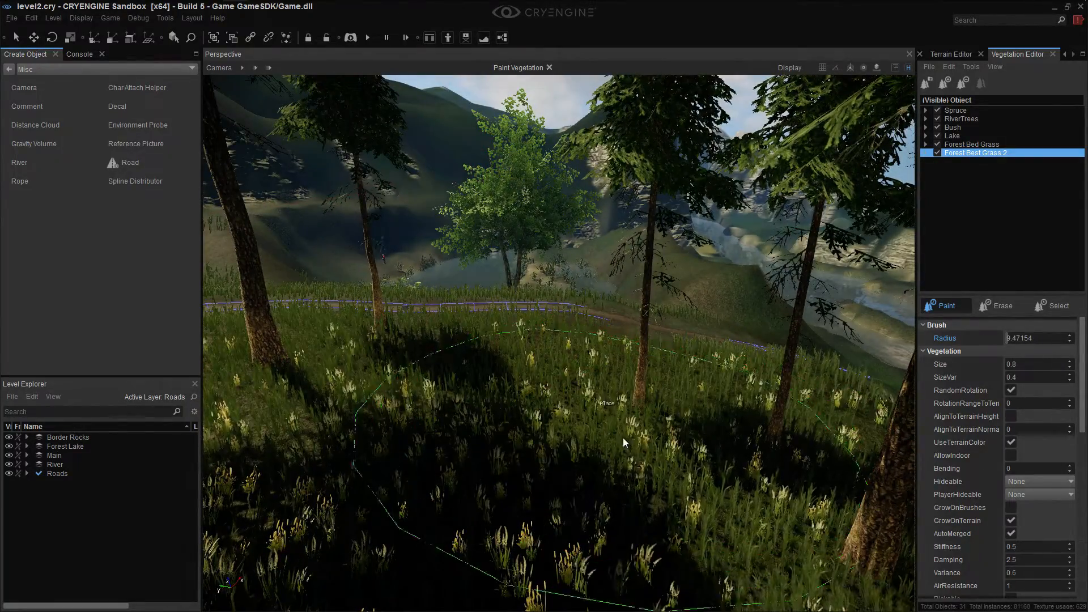
Select the mv_grass_wild_a object in the Forest Best Grass 2 group and bring up the Material Editor
left_click(925, 153)
mouse_move(703, 317)
right_mouse_down()
mouse_move(641, 397)
mouse_move(506, 439)
mouse_move(699, 233)
mouse_move(583, 235)
mouse_move(555, 300)
mouse_move(497, 334)
mouse_move(498, 368)
mouse_move(510, 371)
right_mouse_up()
key("w")
right_click_drag(708, 363, 824, 307)
key("w")
left_click(1000, 170)
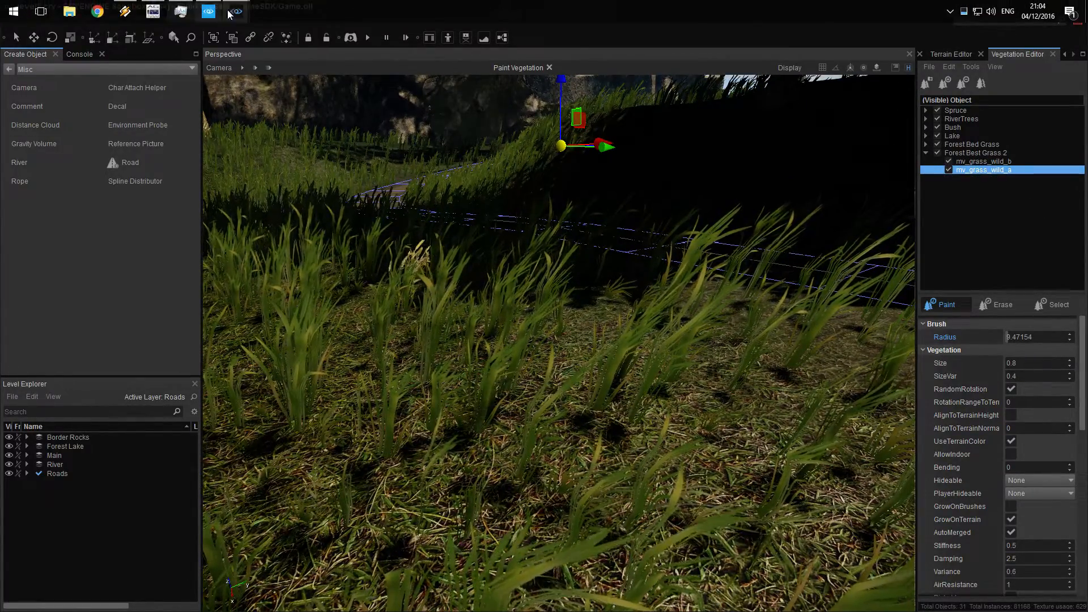
mouse_move(236, 11)
left_click(287, 72)
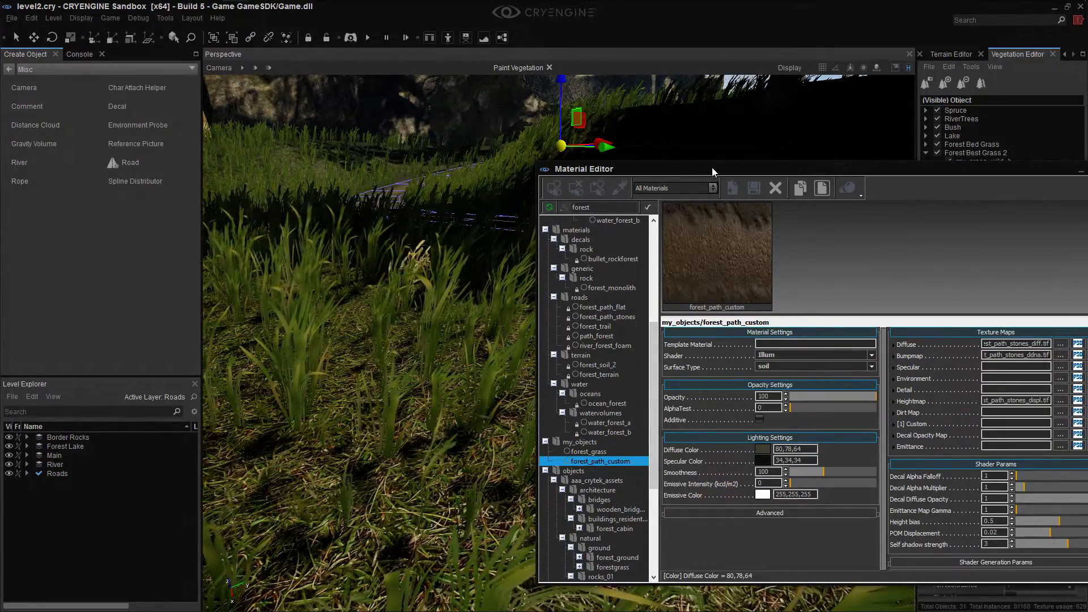
left_click_drag(711, 167, 628, 193)
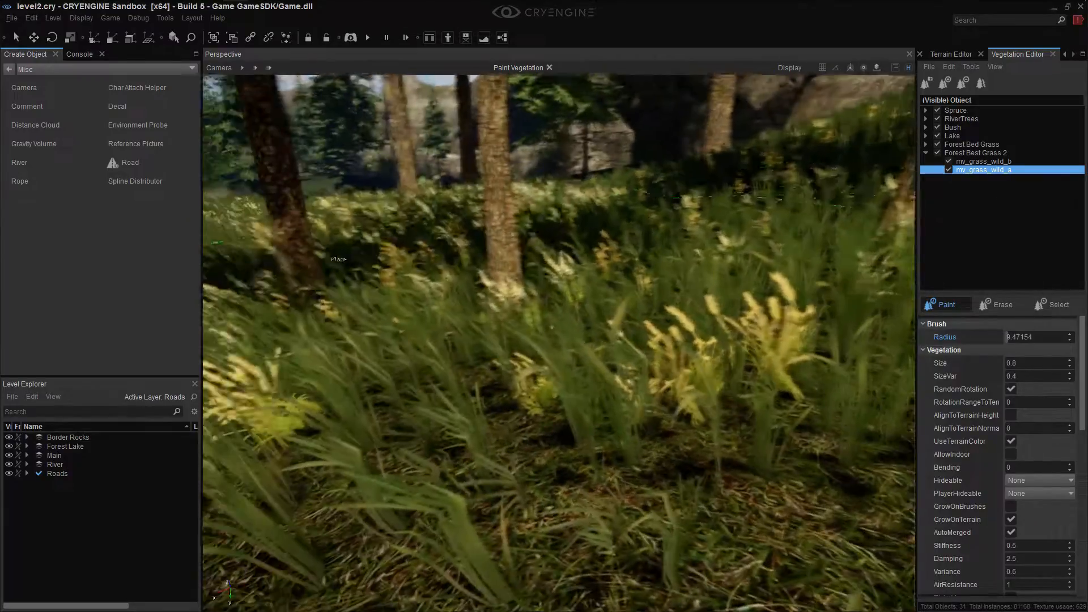
Pick the material of the yellow wild grass plant in the viewport for the Material Editor
key("alt+Tab")
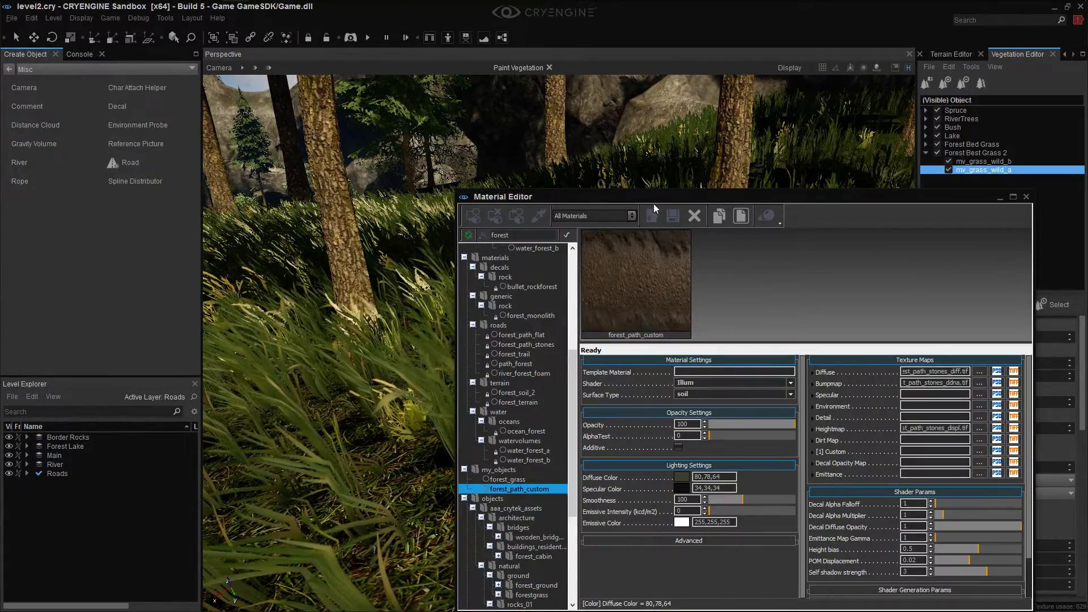
left_click_drag(654, 203, 803, 179)
left_click(687, 192)
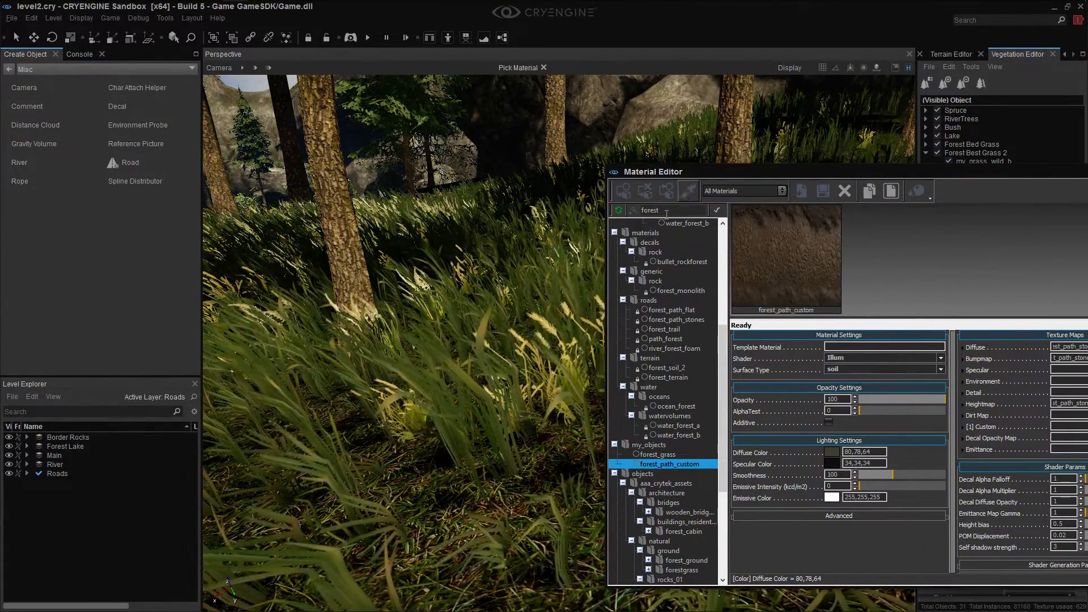
left_click(545, 385)
key("w")
right_click_drag(548, 385, 553, 382)
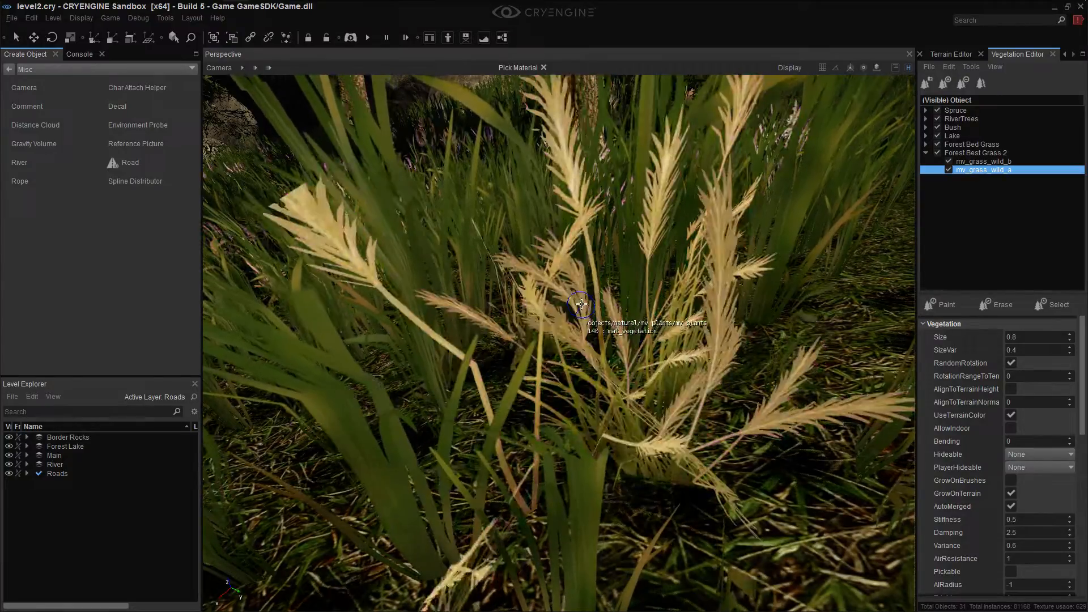
left_click(582, 303)
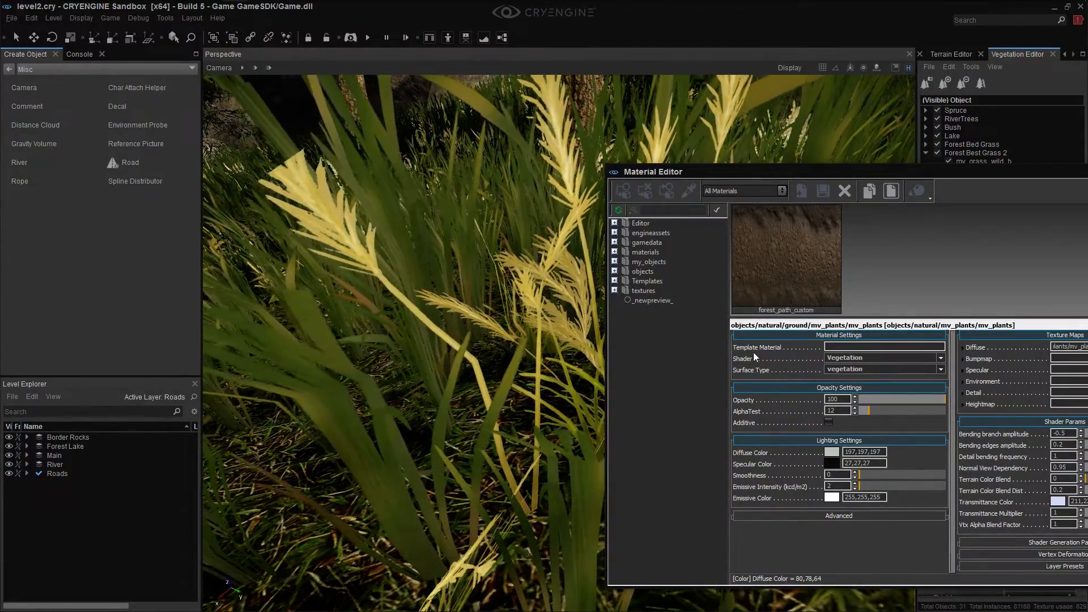
Pick the wild grass material again from the yellow seed-head plants on the forest floor
left_click(688, 190)
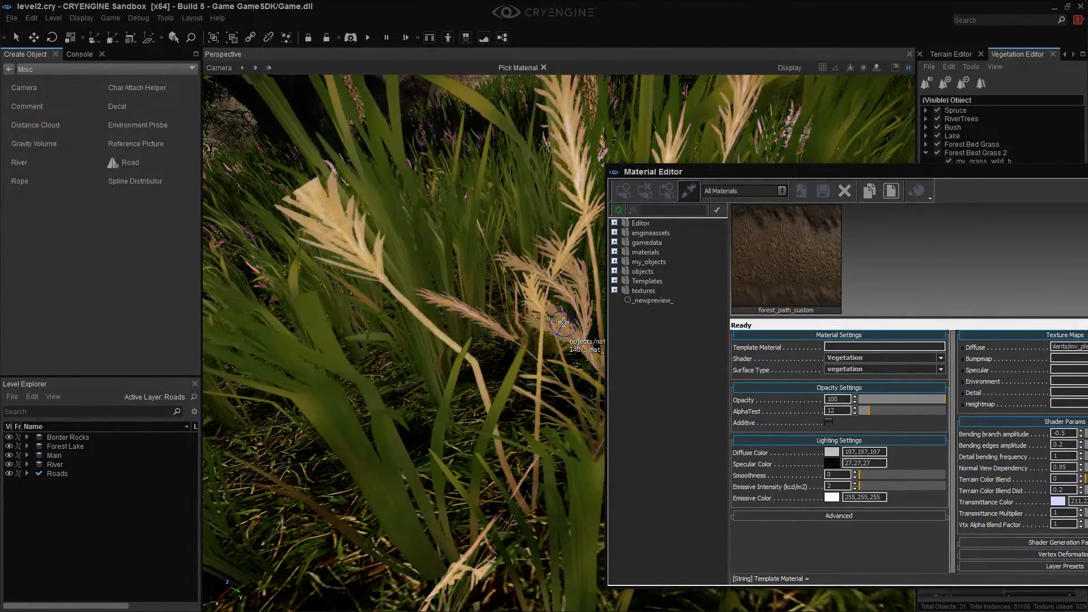
left_click(564, 323)
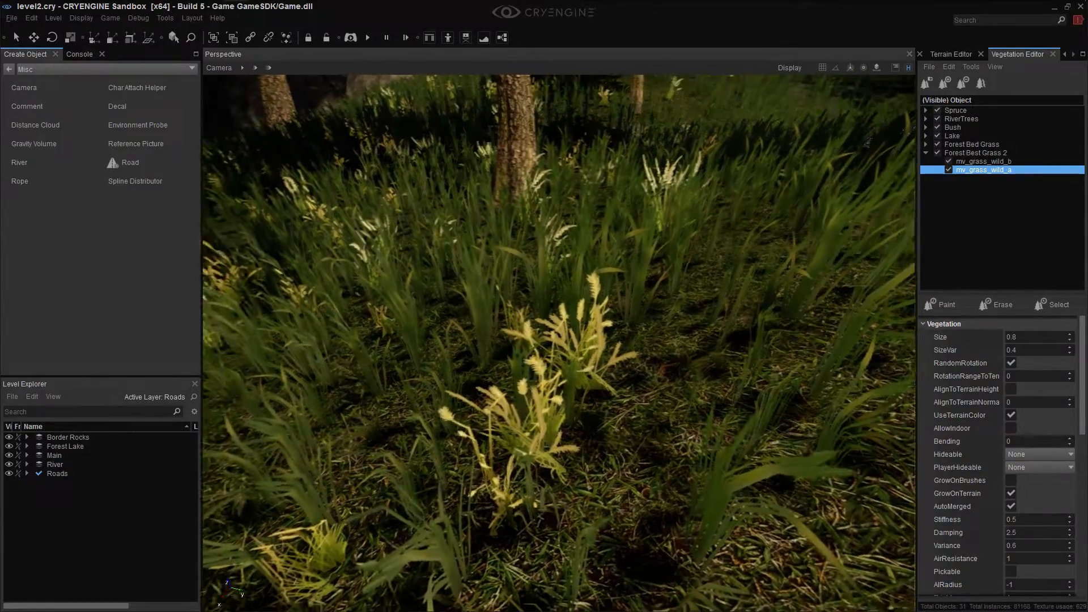
key("m")
left_click(689, 191)
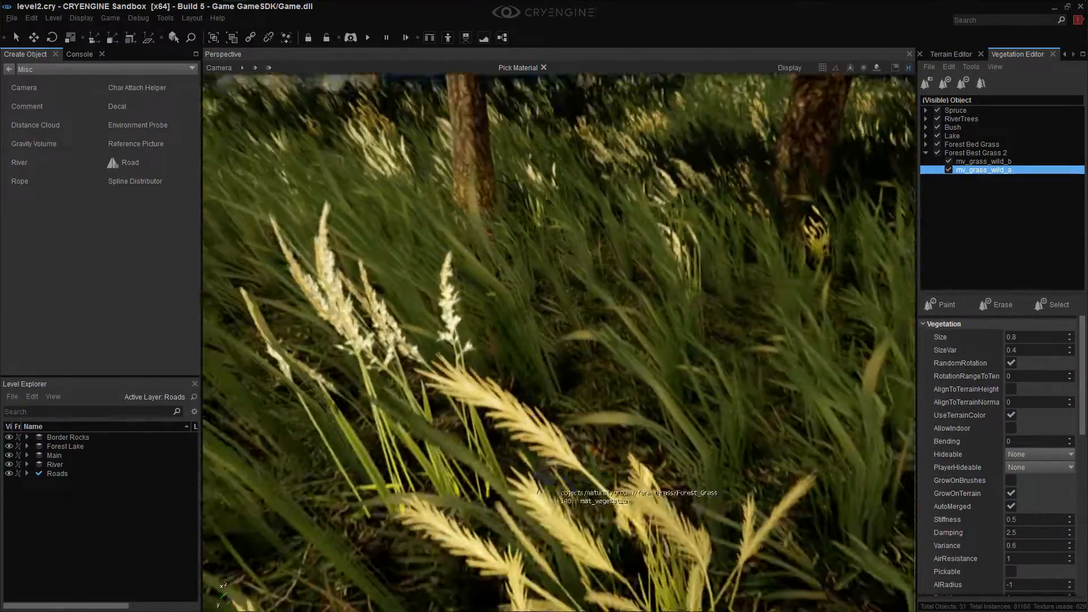
right_click_drag(560, 479, 563, 493)
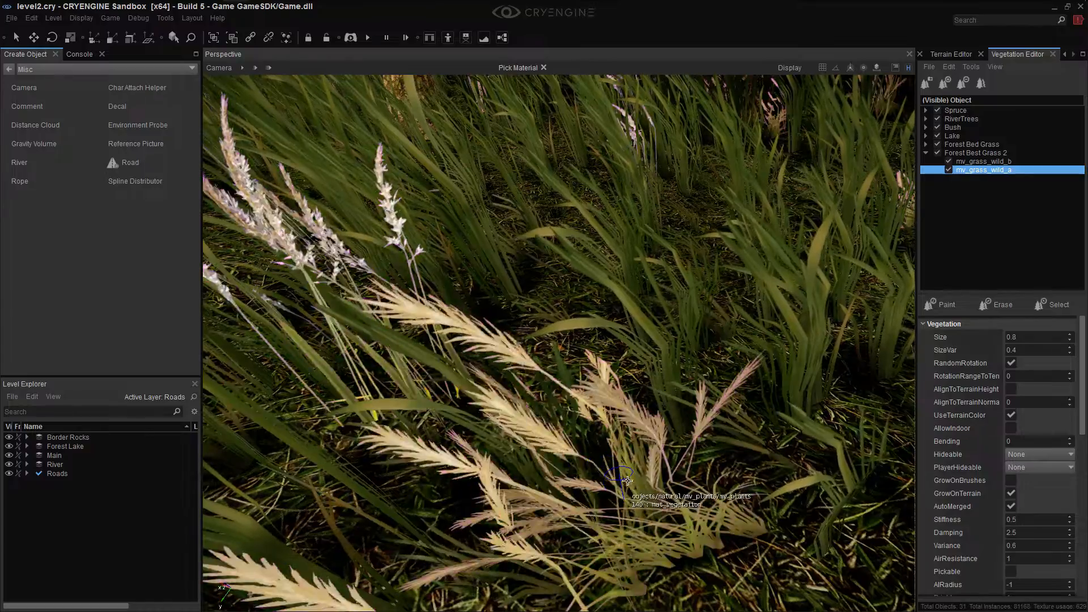
left_click(645, 544)
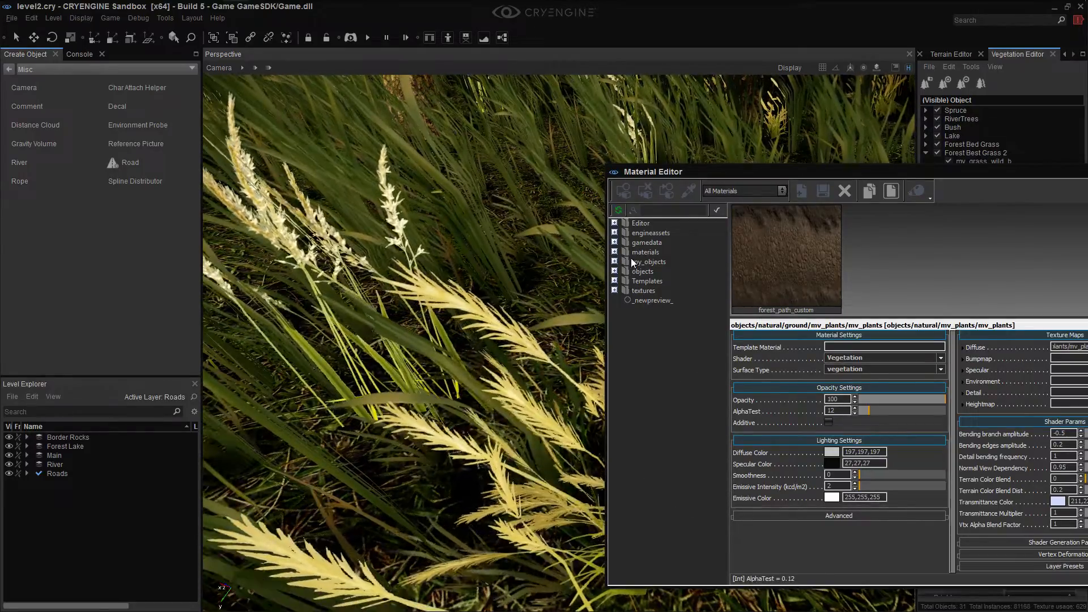
left_click(614, 253)
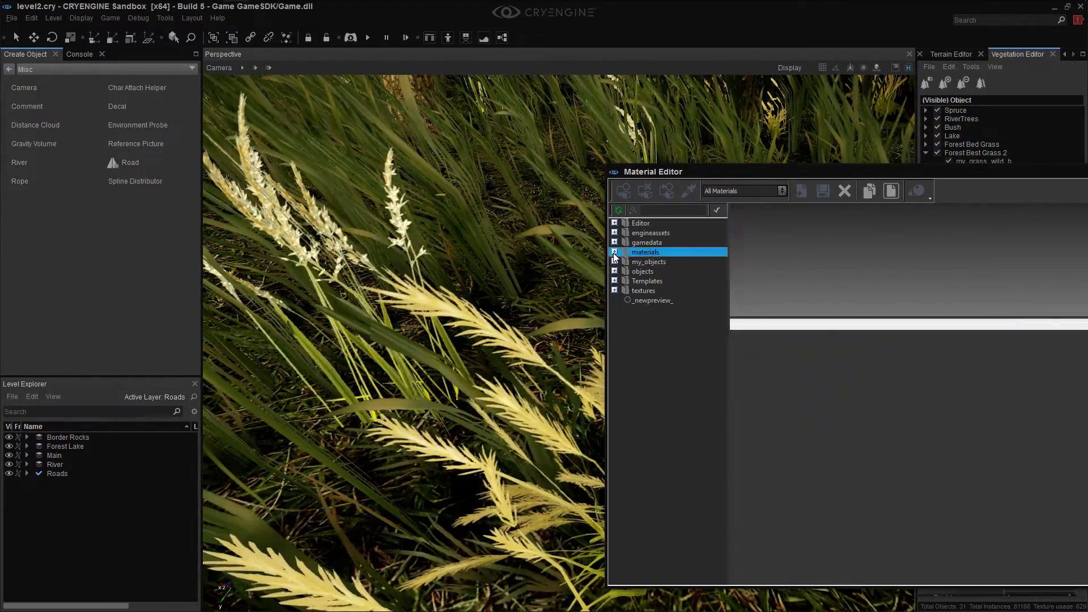
left_click(615, 253)
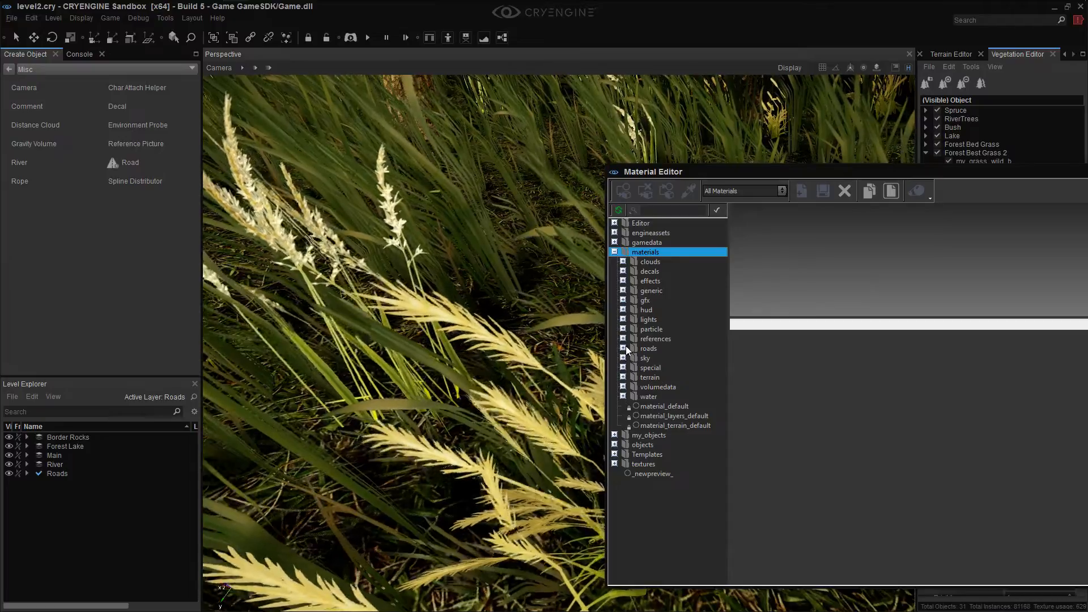
left_click(623, 378)
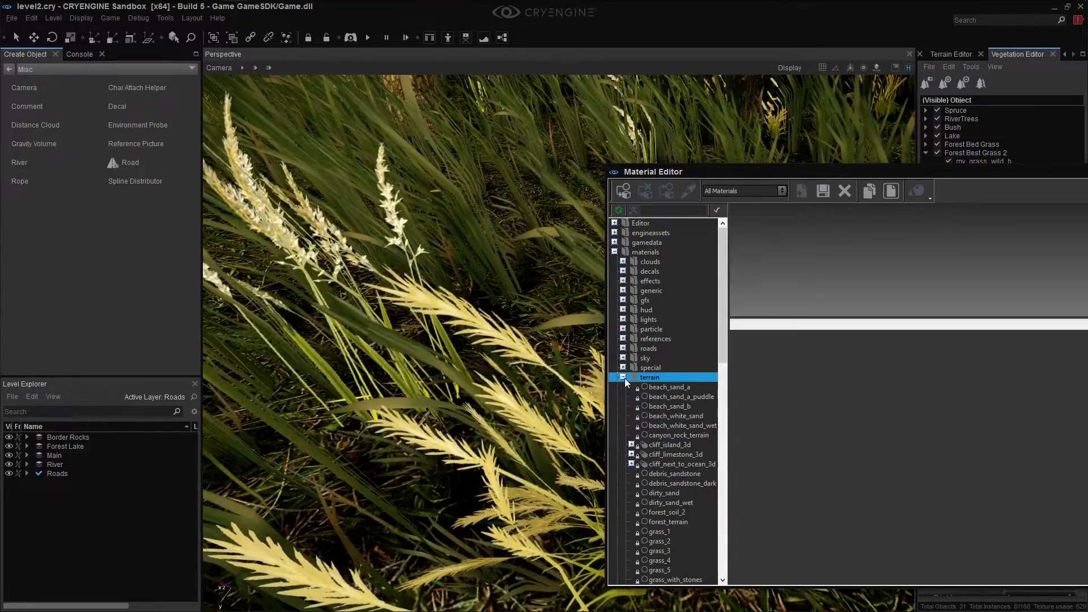
mouse_move(722, 316)
left_mouse_down()
mouse_move(726, 394)
mouse_move(733, 315)
left_mouse_up()
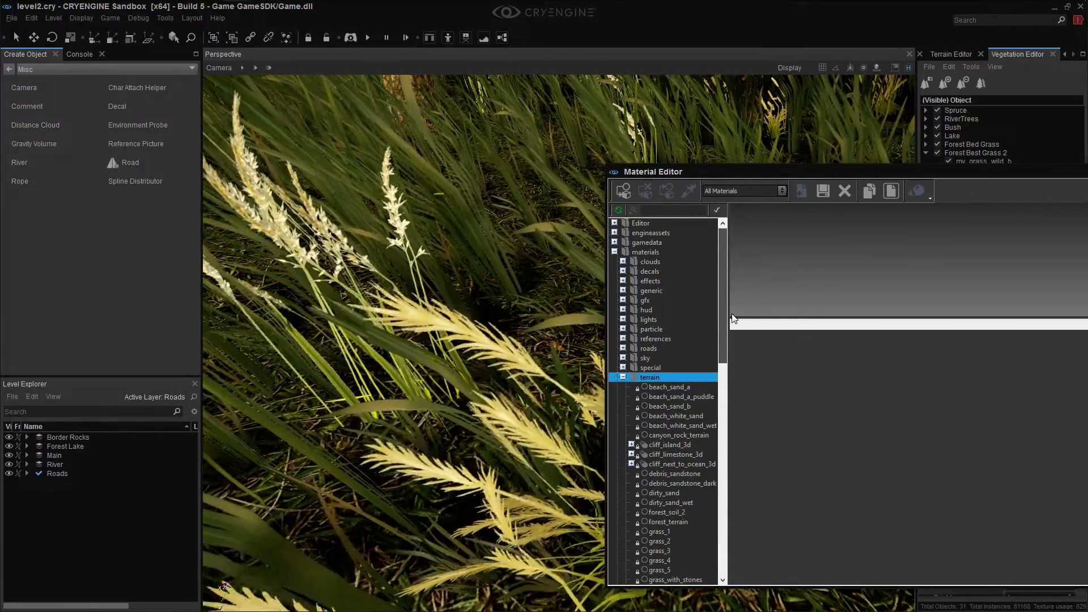
left_click(624, 378)
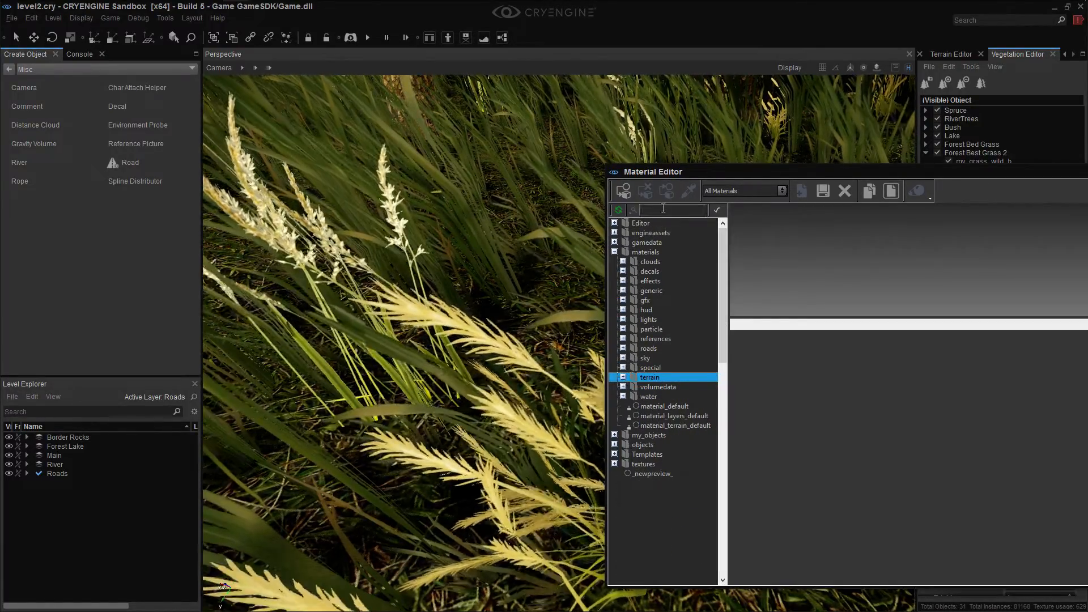
Filter the material list by "mv_" and select the sub-material of mv_plants under objects/natural/ground/mv_plants
type("mv")
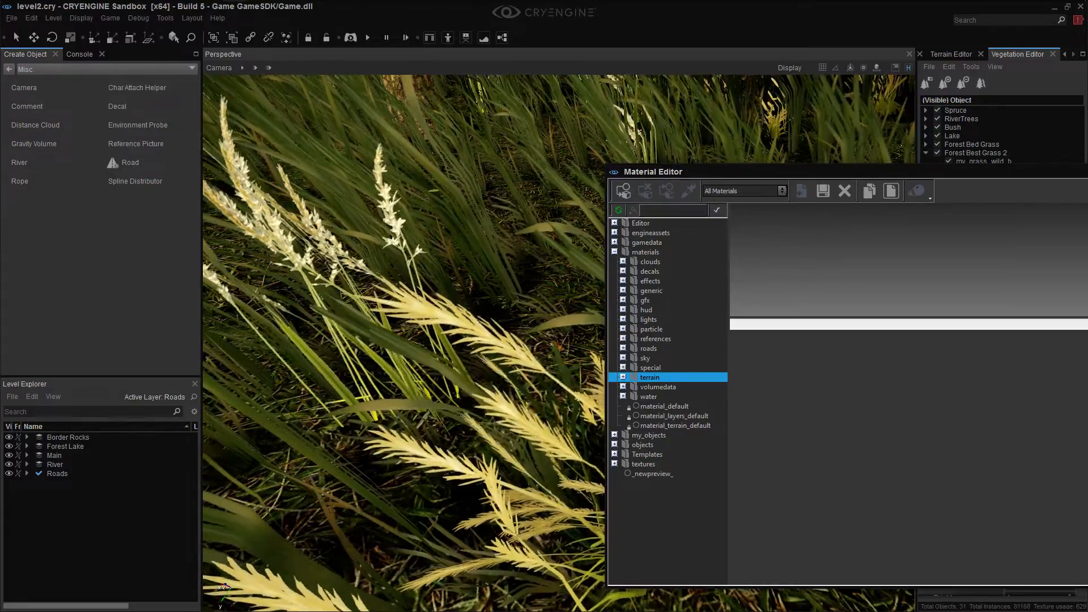
type("_")
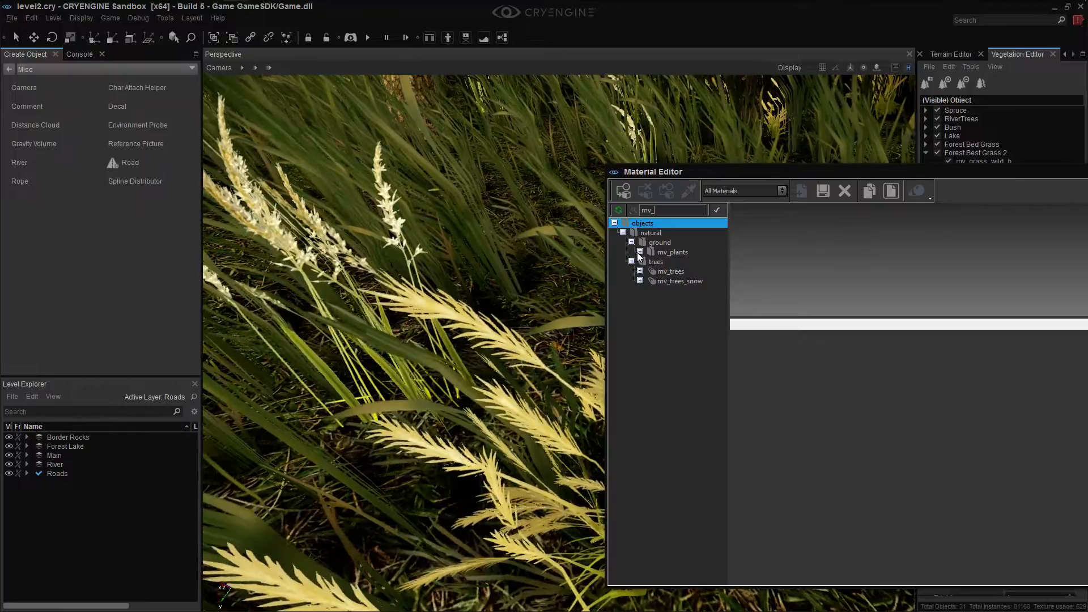
left_click(640, 253)
left_click(649, 271)
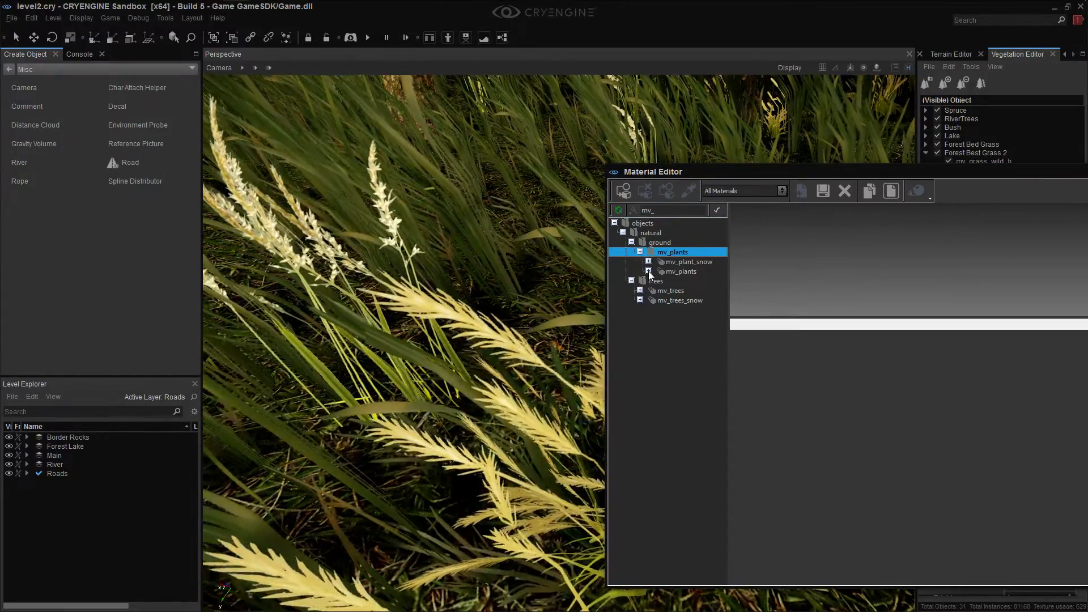
left_click(686, 282)
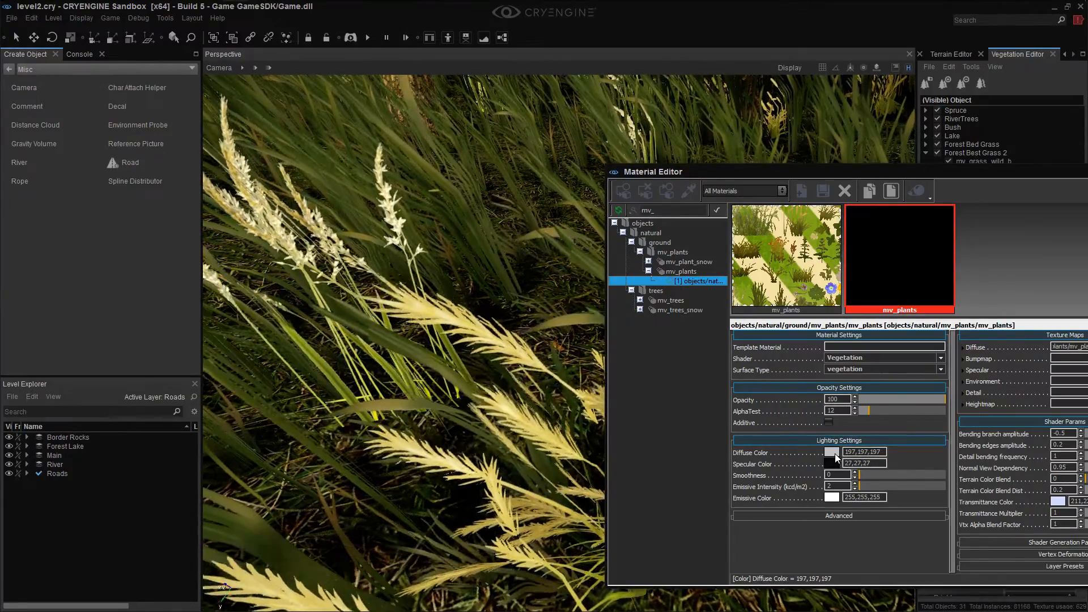
Darken the Diffuse Color of the mv_plants sub-material to a grey of 119, 119, 119
left_click(835, 452)
left_click_drag(909, 349, 910, 356)
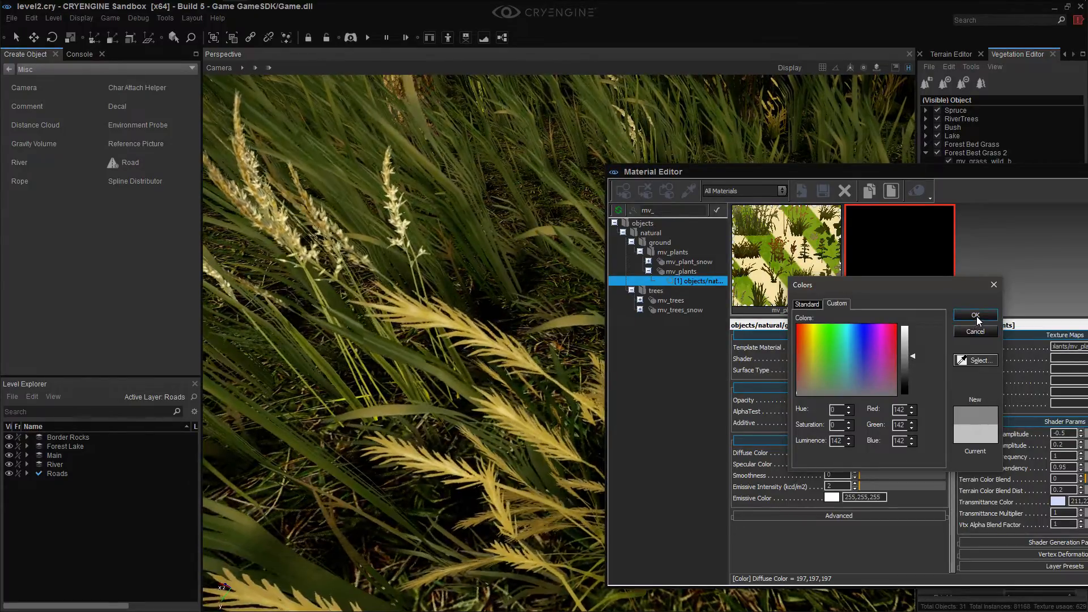
left_click_drag(913, 355, 914, 362)
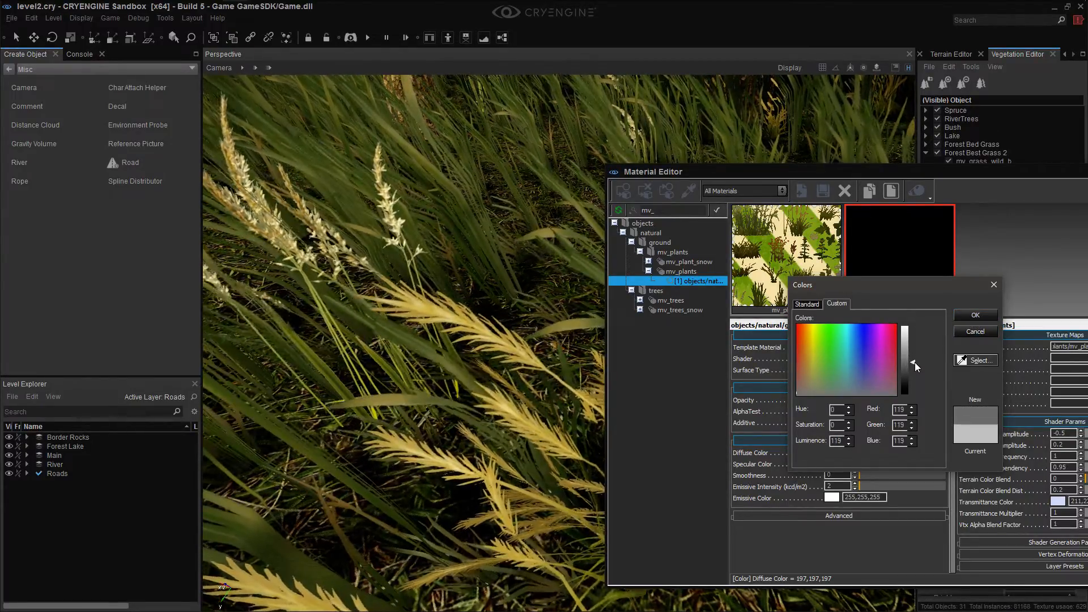
left_click(973, 329)
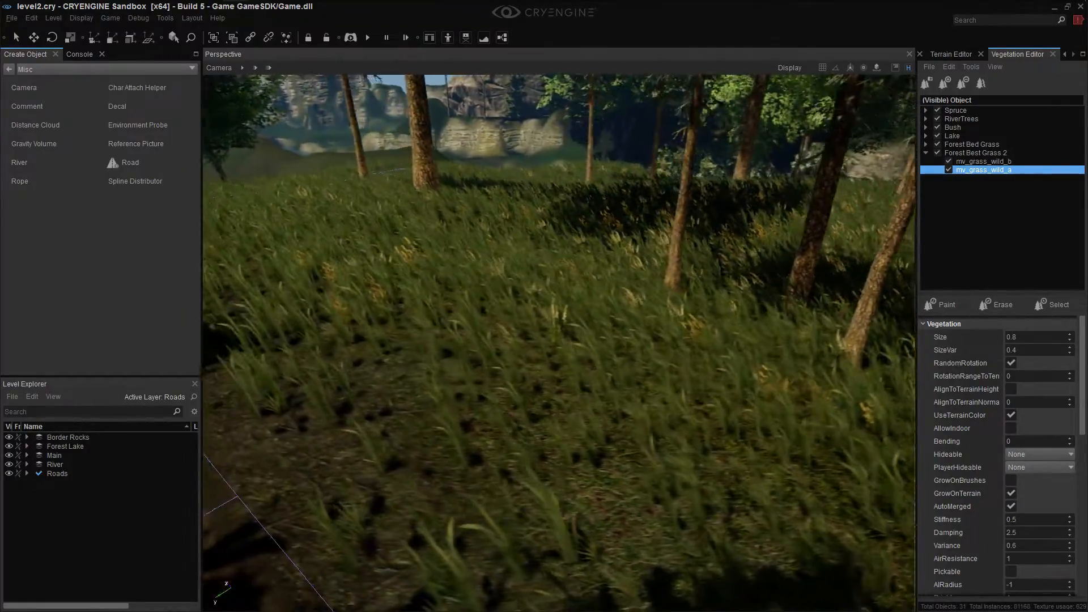
Paint more mv_grass_wild_a across the forest floor among the trees, and collapse the Forest Best Grass 2 group
right_click_drag(559, 343, 521, 233)
mouse_move(317, 352)
right_mouse_down()
mouse_move(340, 476)
mouse_move(385, 385)
mouse_move(447, 390)
right_mouse_up()
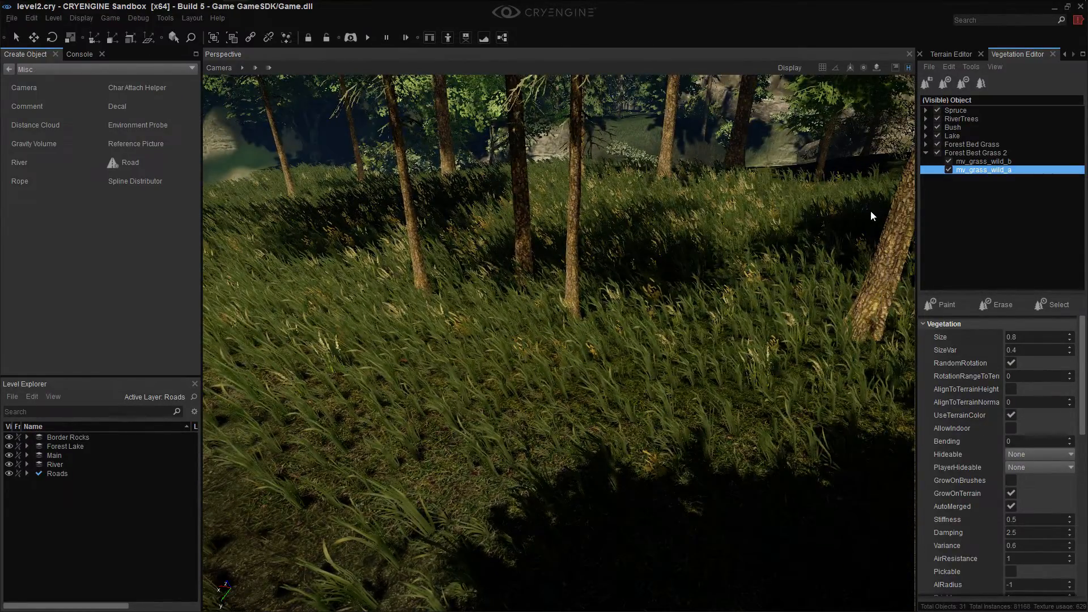
left_click(944, 305)
mouse_move(574, 317)
left_mouse_down()
mouse_move(580, 297)
mouse_move(631, 361)
left_mouse_up()
mouse_move(637, 337)
right_mouse_down()
mouse_move(498, 352)
mouse_move(506, 326)
right_mouse_up()
left_click(505, 352)
right_click_drag(339, 342, 390, 300)
left_click(389, 300)
right_click_drag(495, 277, 640, 216)
mouse_move(502, 254)
right_mouse_down()
mouse_move(493, 284)
mouse_move(497, 250)
mouse_move(499, 278)
right_mouse_up()
mouse_move(499, 325)
left_mouse_down()
mouse_move(515, 199)
mouse_move(425, 411)
left_mouse_up()
right_click_drag(425, 410, 424, 408)
mouse_move(586, 378)
left_mouse_down()
mouse_move(702, 269)
mouse_move(700, 249)
left_mouse_up()
mouse_move(699, 250)
right_mouse_down()
mouse_move(604, 338)
mouse_move(602, 363)
right_mouse_up()
mouse_move(601, 391)
left_mouse_down()
mouse_move(561, 436)
mouse_move(650, 512)
left_mouse_up()
mouse_move(650, 512)
right_mouse_down()
mouse_move(651, 527)
mouse_move(657, 510)
mouse_move(644, 482)
mouse_move(637, 501)
right_mouse_up()
mouse_move(637, 497)
left_mouse_down()
mouse_move(569, 287)
mouse_move(505, 189)
mouse_move(372, 223)
mouse_move(236, 238)
mouse_move(655, 196)
left_mouse_up()
mouse_move(655, 196)
right_mouse_down()
mouse_move(681, 153)
mouse_move(703, 142)
mouse_move(585, 211)
right_mouse_up()
mouse_move(585, 211)
left_mouse_down()
mouse_move(593, 306)
mouse_move(667, 199)
mouse_move(709, 196)
mouse_move(724, 327)
left_mouse_up()
mouse_move(724, 327)
right_mouse_down()
mouse_move(669, 317)
mouse_move(691, 351)
mouse_move(586, 360)
right_mouse_up()
left_click_drag(586, 360, 498, 414)
mouse_move(498, 414)
right_mouse_down()
mouse_move(443, 421)
mouse_move(467, 455)
mouse_move(446, 471)
mouse_move(414, 446)
mouse_move(468, 473)
mouse_move(528, 477)
right_mouse_up()
mouse_move(601, 460)
left_mouse_down()
mouse_move(715, 324)
mouse_move(757, 373)
mouse_move(814, 408)
left_mouse_up()
right_click_drag(814, 405, 753, 399)
left_click(927, 154)
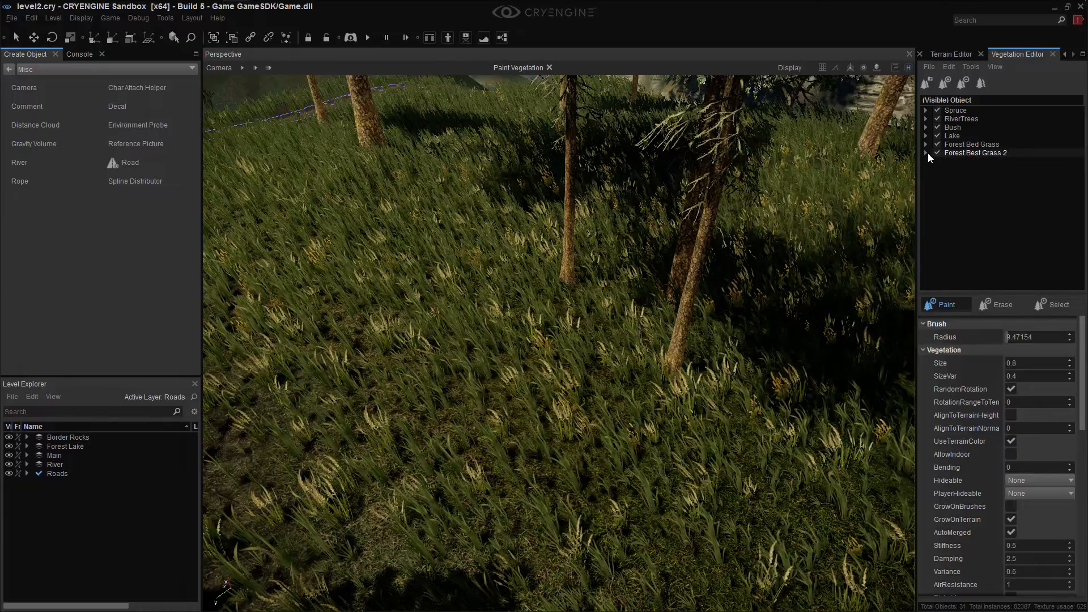
right_click(967, 177)
left_click(983, 185)
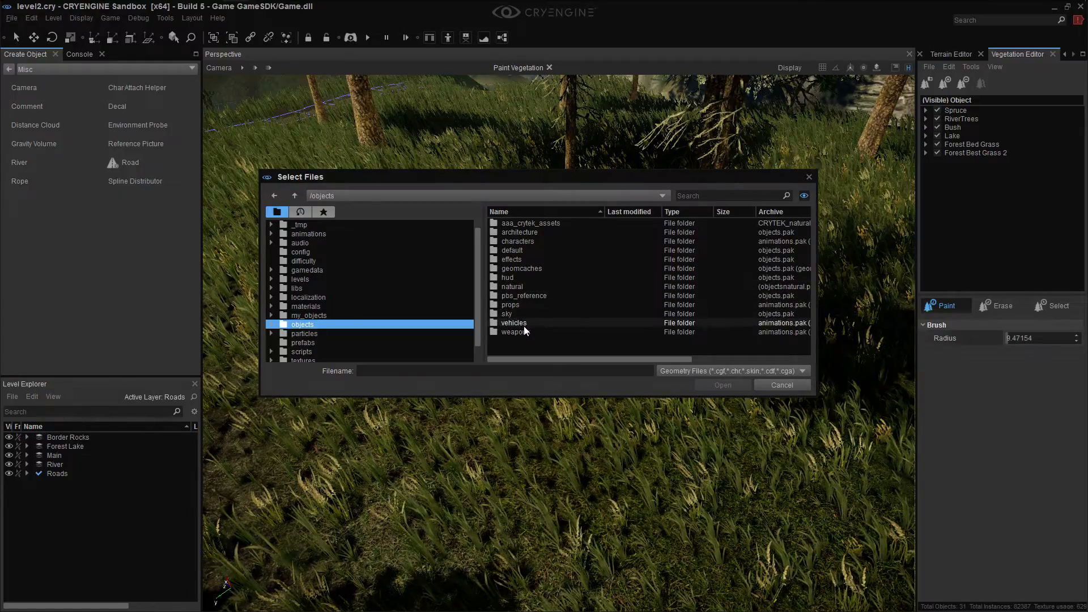
left_click(518, 253)
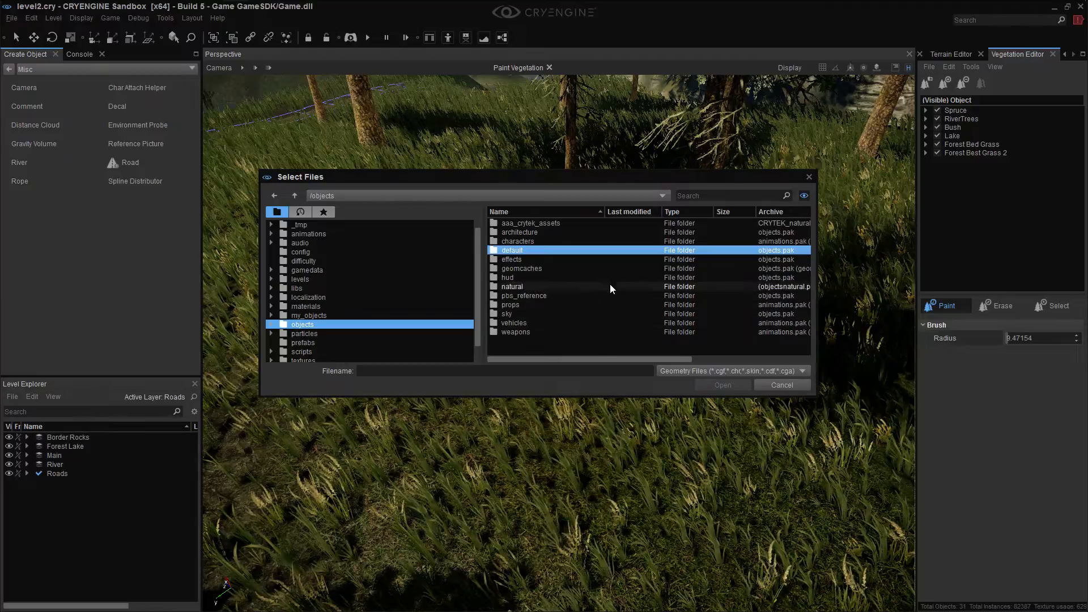
left_click(782, 385)
Add a new vegetation group named "Forest Bed Thicker Plants"
right_click(989, 188)
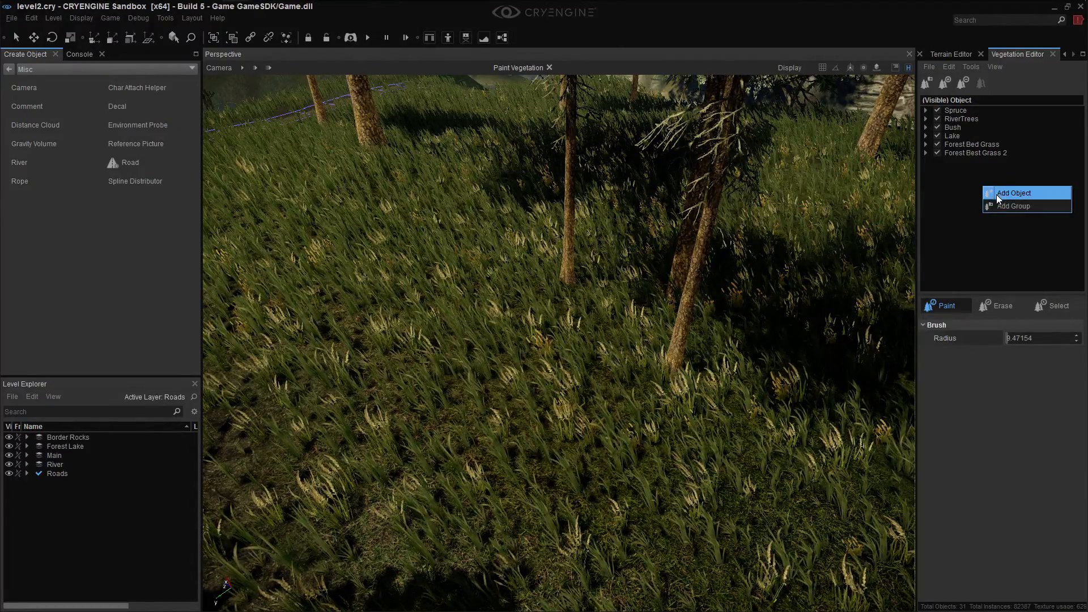
left_click(997, 206)
double_click(960, 162)
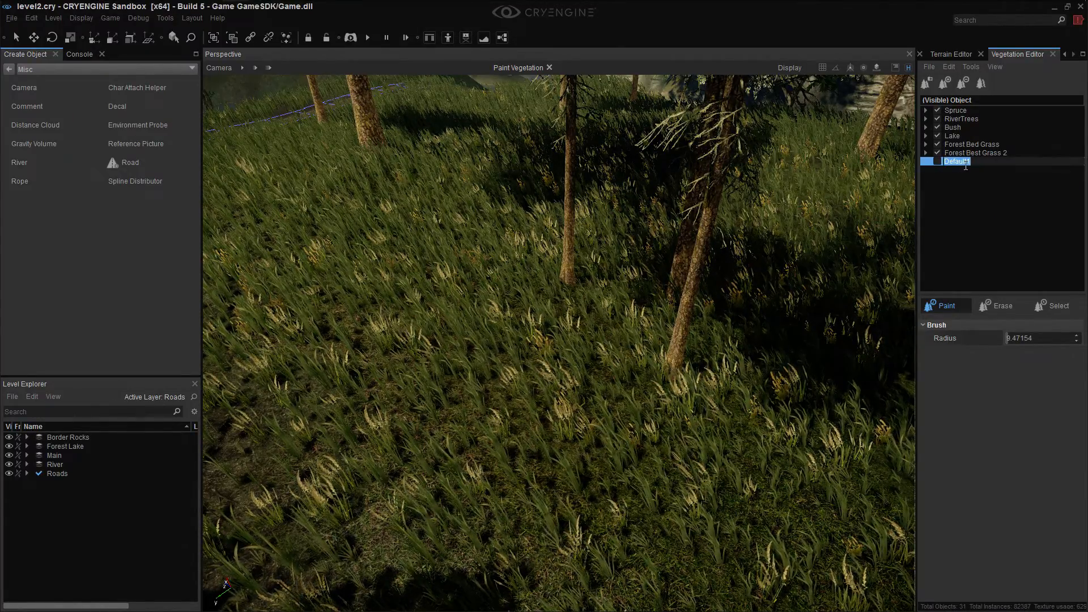
type("Forest Be")
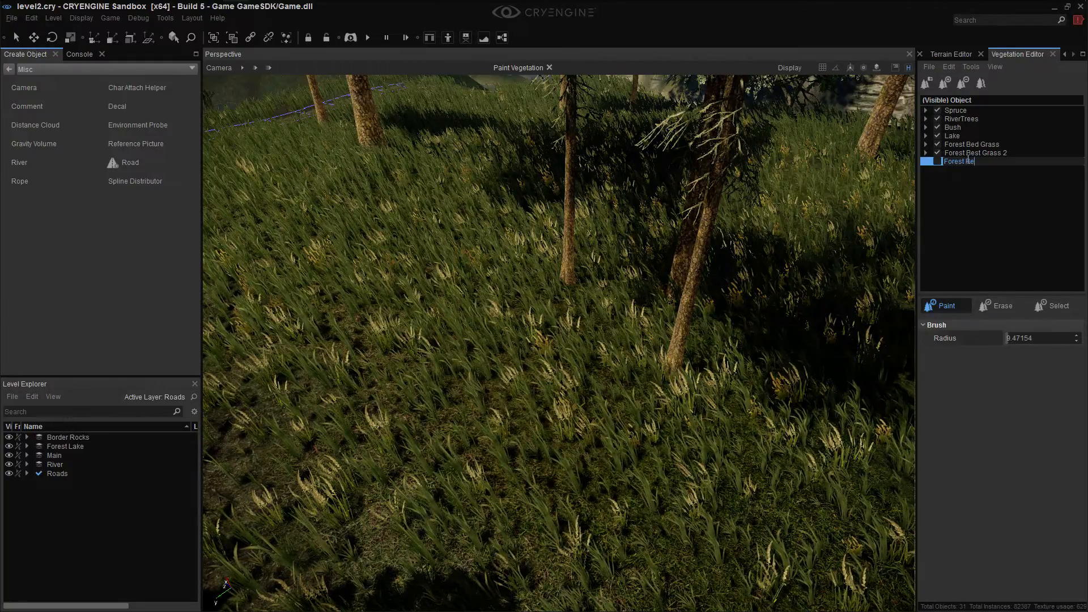
type("d Grass")
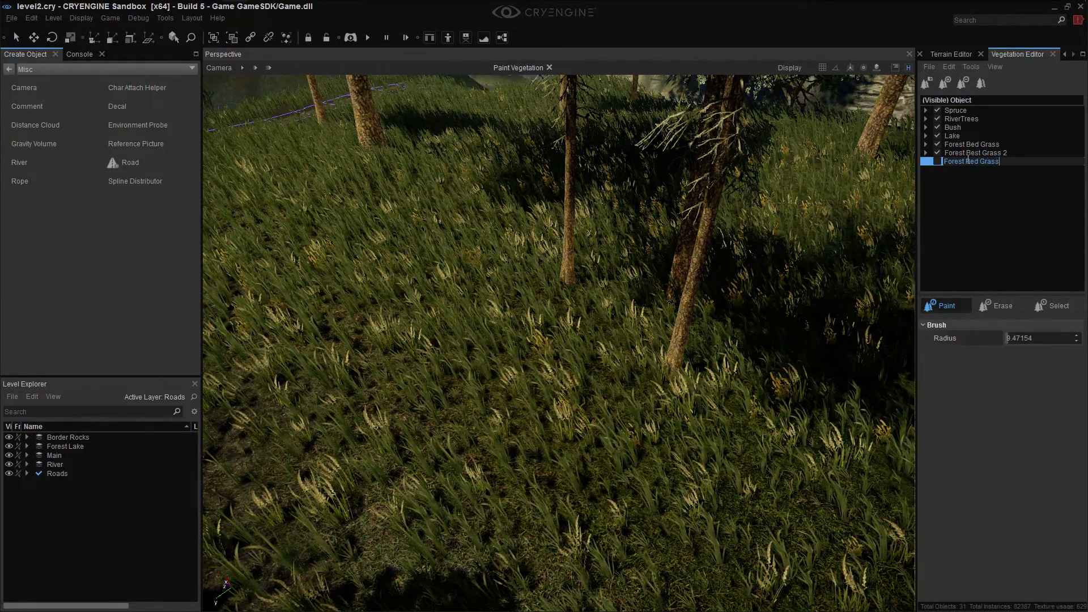
key("BackSpace")
key("BackSpace")
key("BackSpace")
type("Flower")
key("BackSpace")
key("BackSpace")
key("BackSpace")
key("BackSpace")
key("BackSpace")
key("BackSpace")
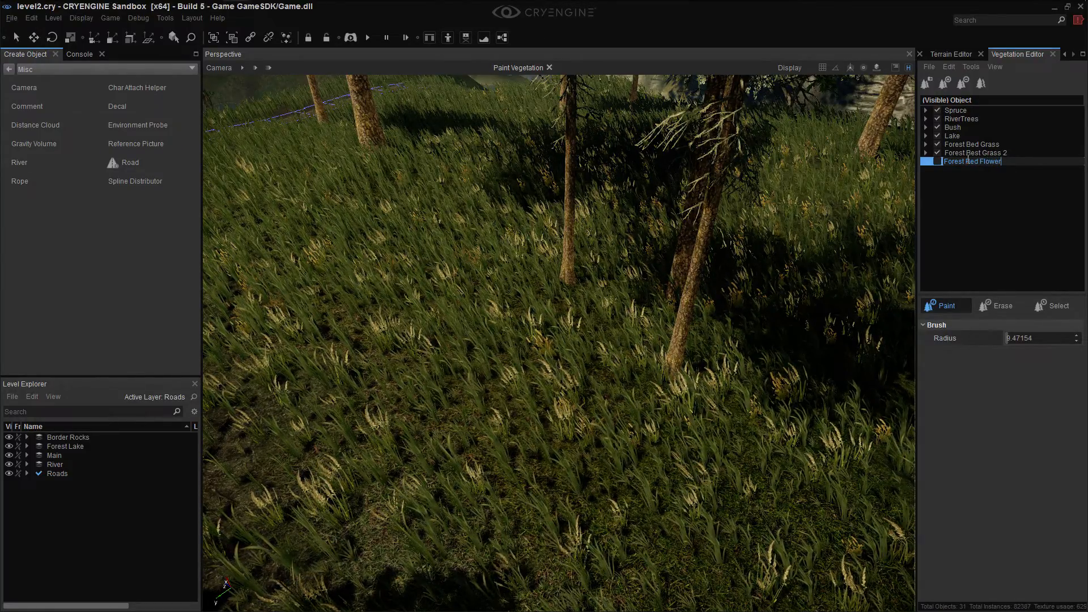
type("Thicker")
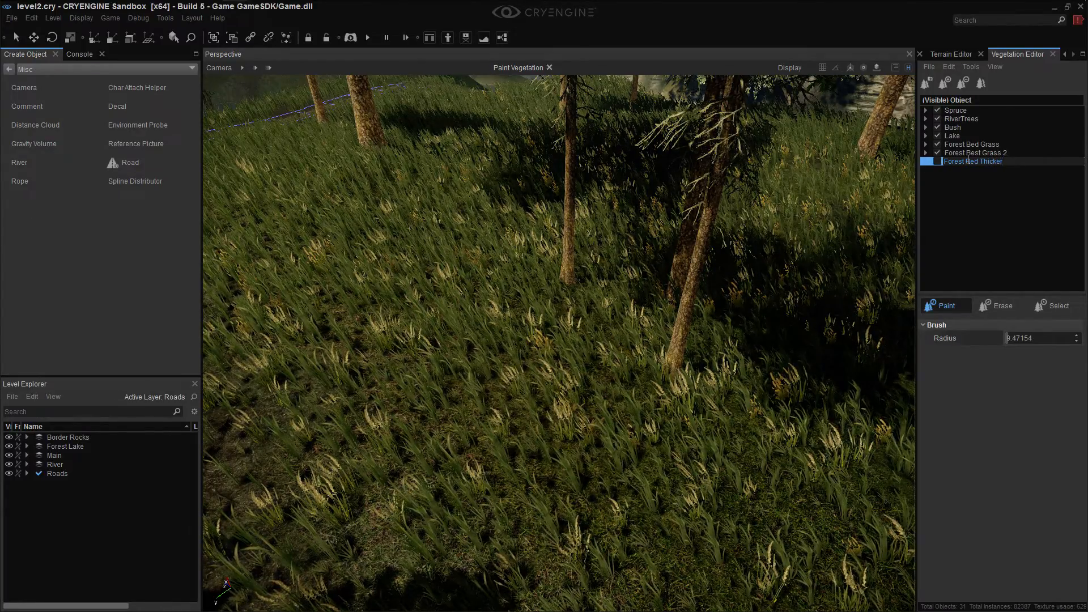
type(" Plants")
key("Return")
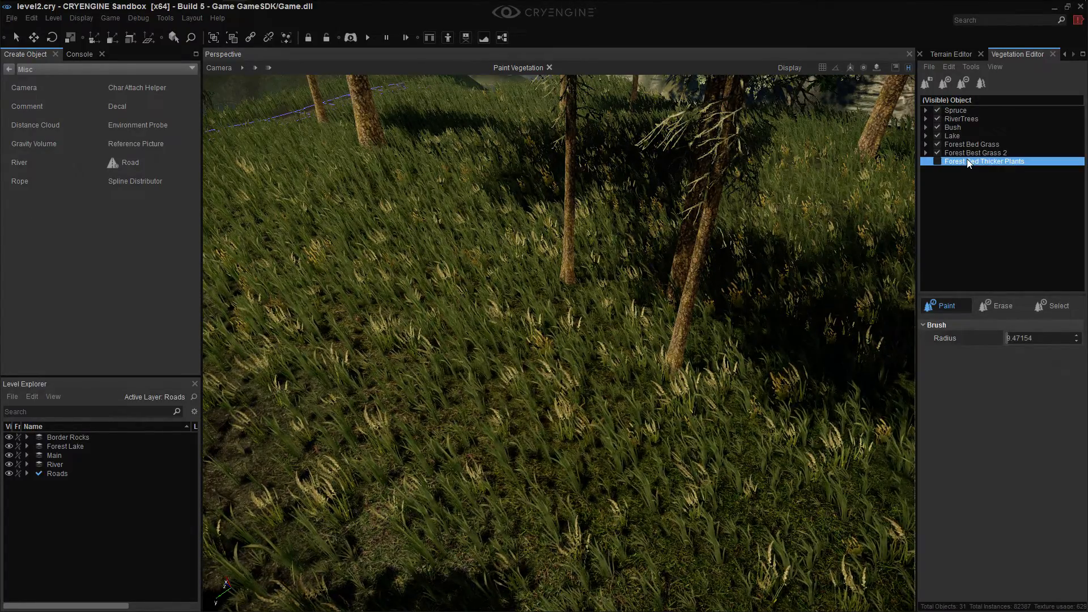
Rename the Forest Best Grass 2 vegetation group to "Forest Best Grass Wild"
left_click(994, 153)
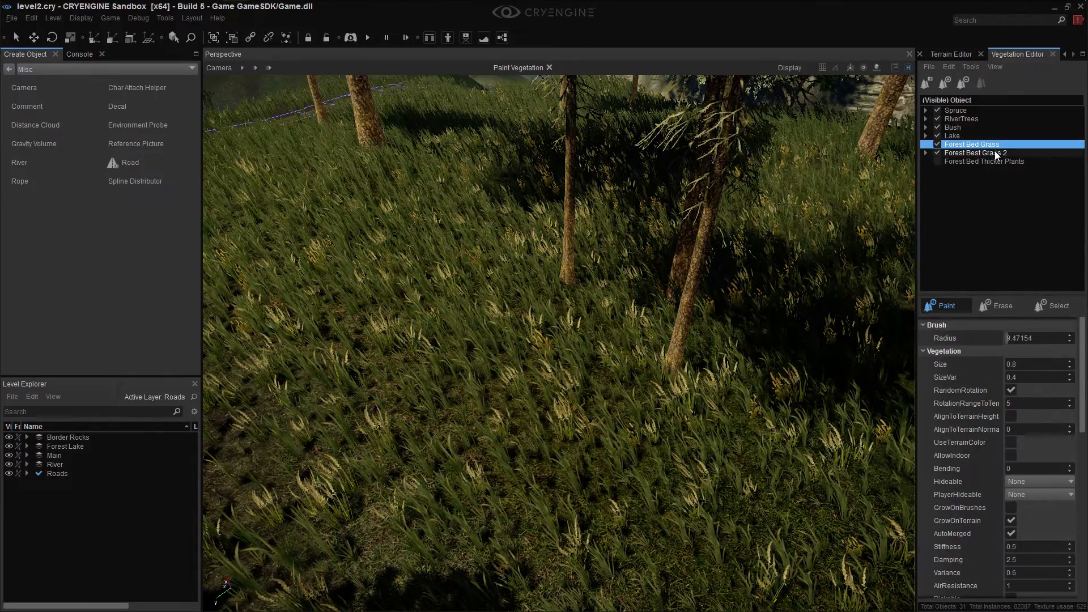
right_click(1000, 156)
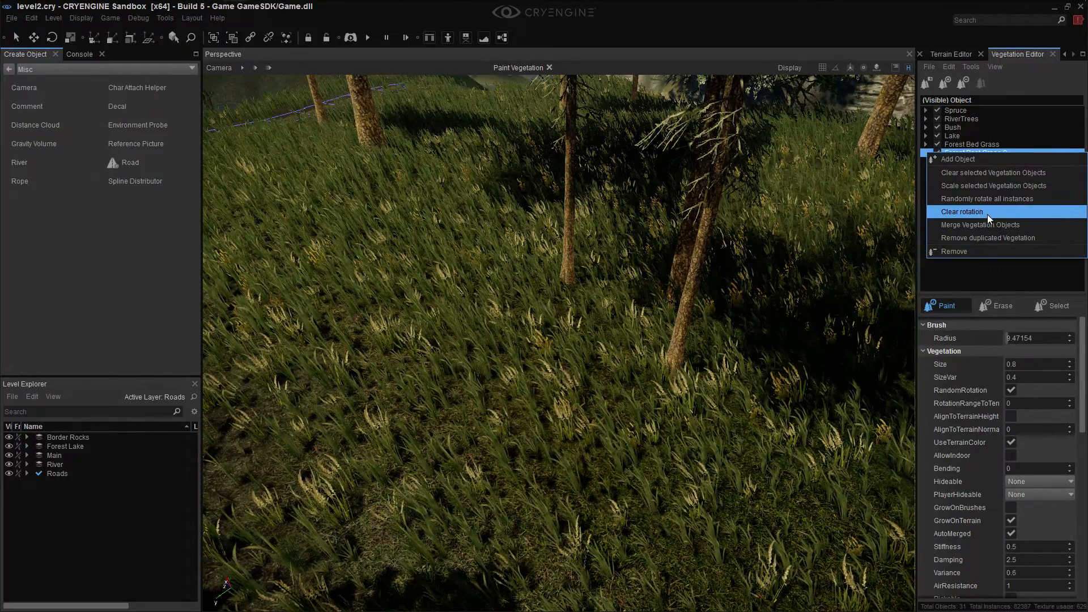
left_click(1026, 134)
left_click(1012, 154)
left_click(1011, 154)
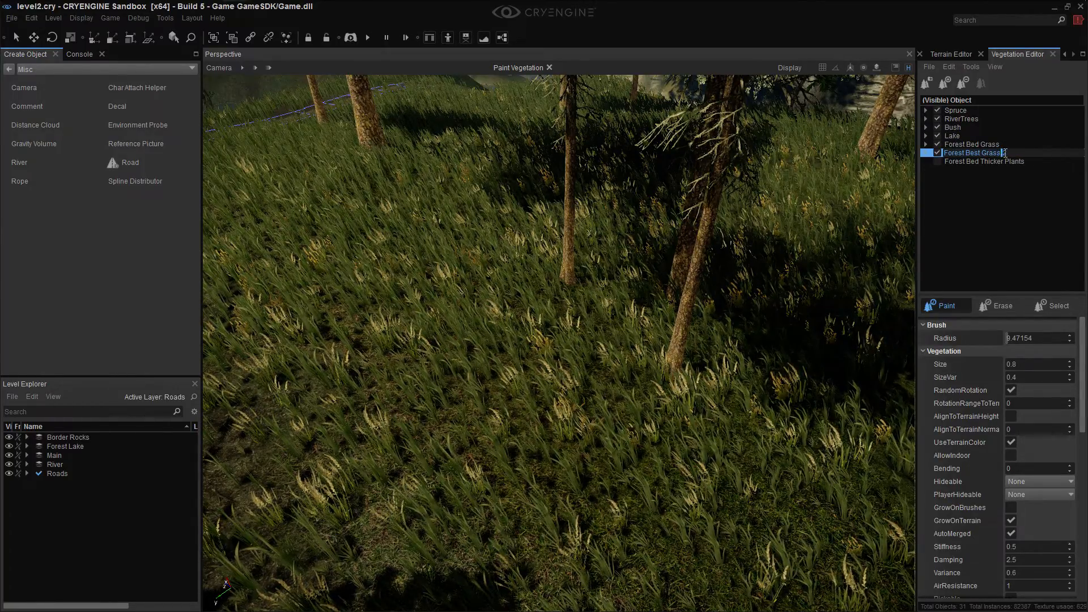
type("Wild")
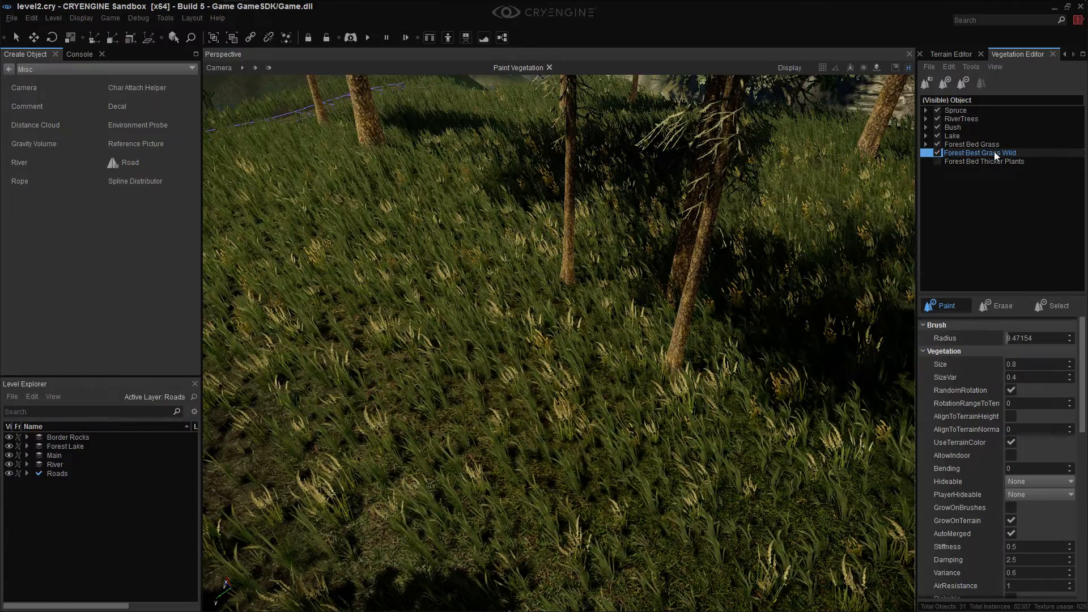
key("Return")
Start adding a vegetation object to the Forest Bed Thicker Plants group and browse to objects/natural/ground/forestgrass
left_click(1026, 163)
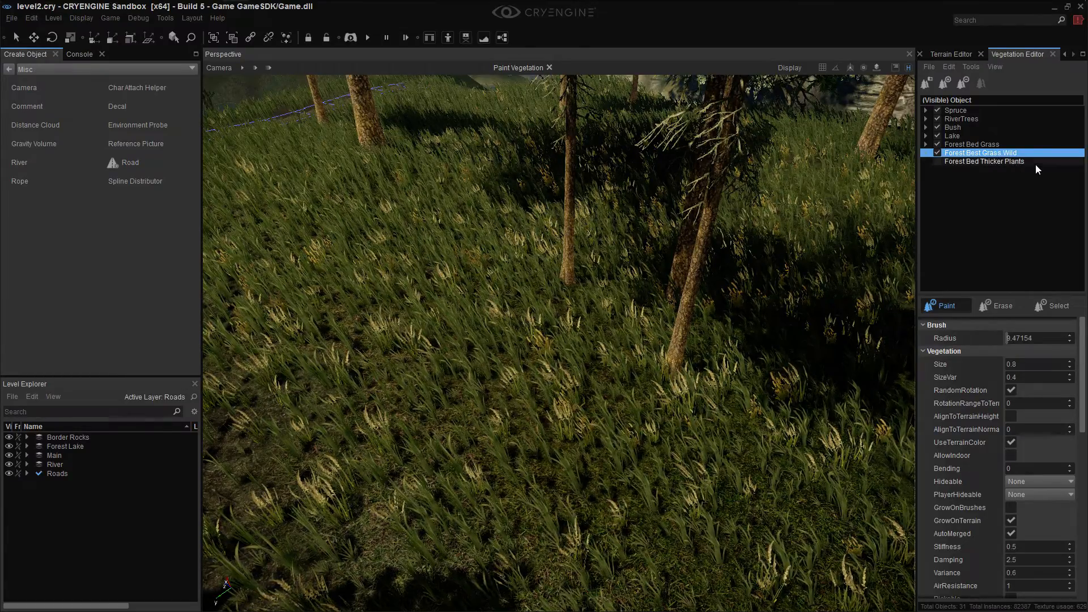
left_click(950, 85)
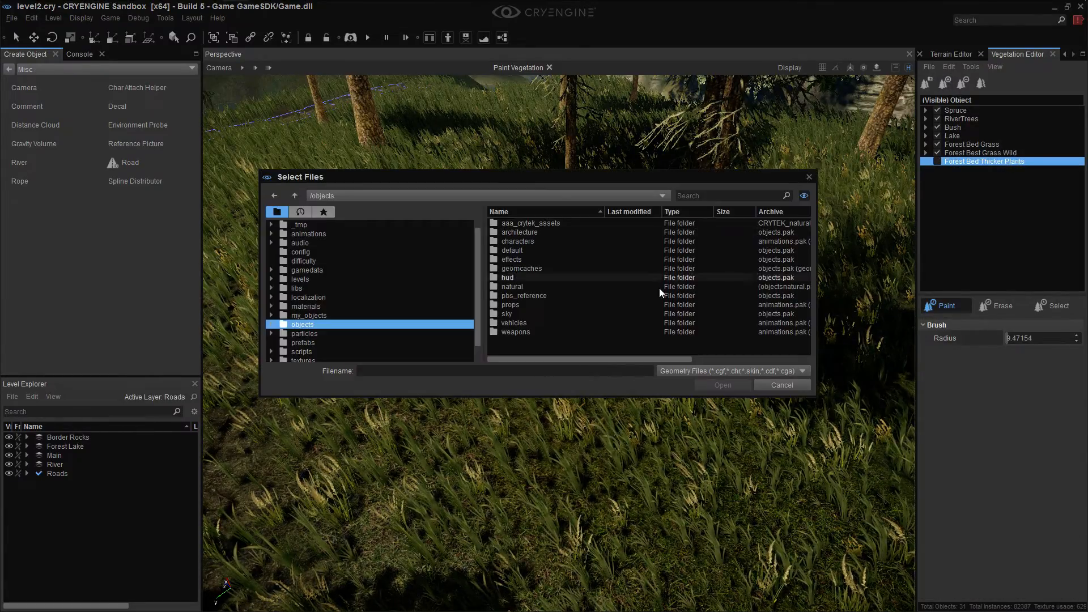
double_click(529, 285)
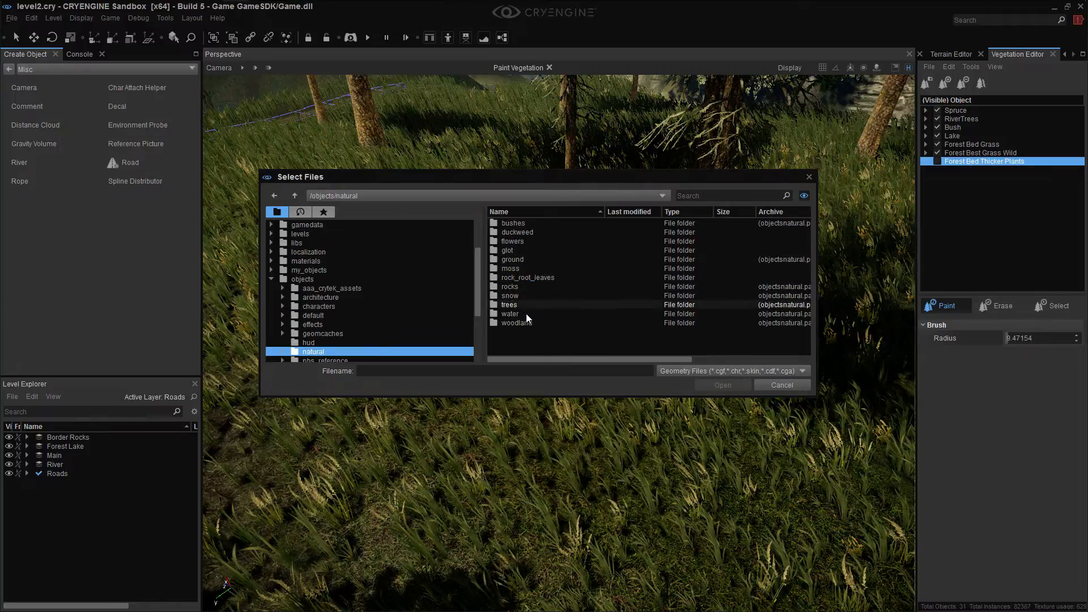
double_click(519, 261)
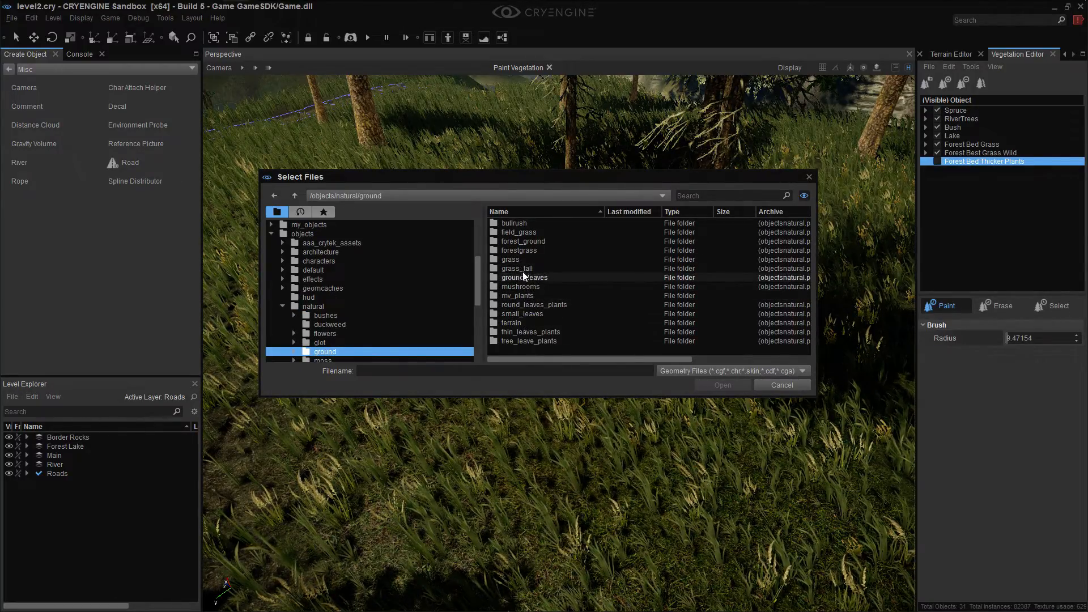
double_click(522, 250)
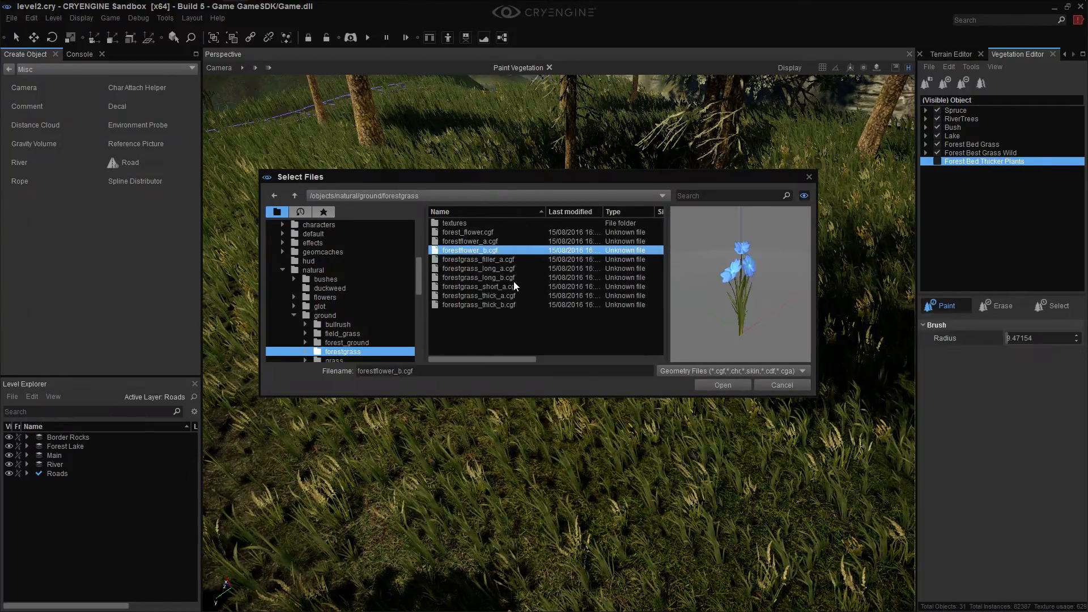